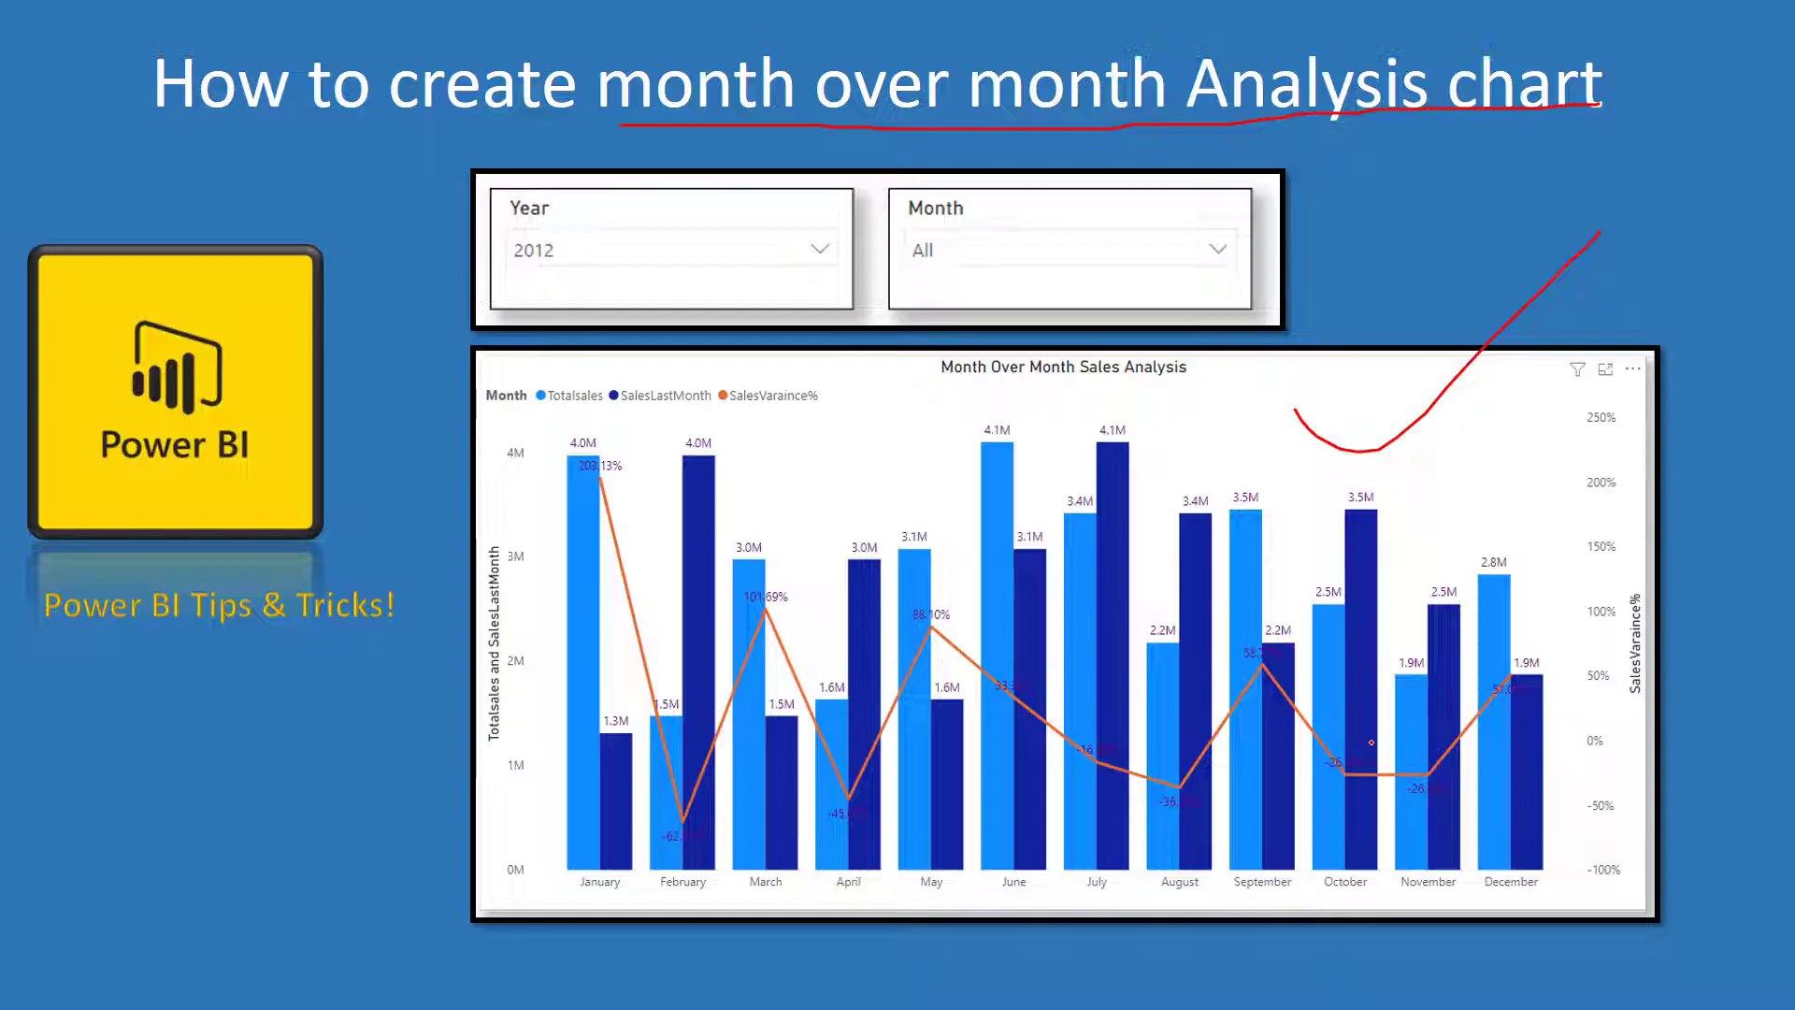
# Step: Switch to the Power BI Desktop report and filter the month-over-month chart to the year 2013
pyautogui.hotkey('alt', 'Tab')
pyautogui.hotkey('alt', 'Tab')
pyautogui.hotkey('alt', 'Tab')
pyautogui.hotkey('alt', 'Tab')
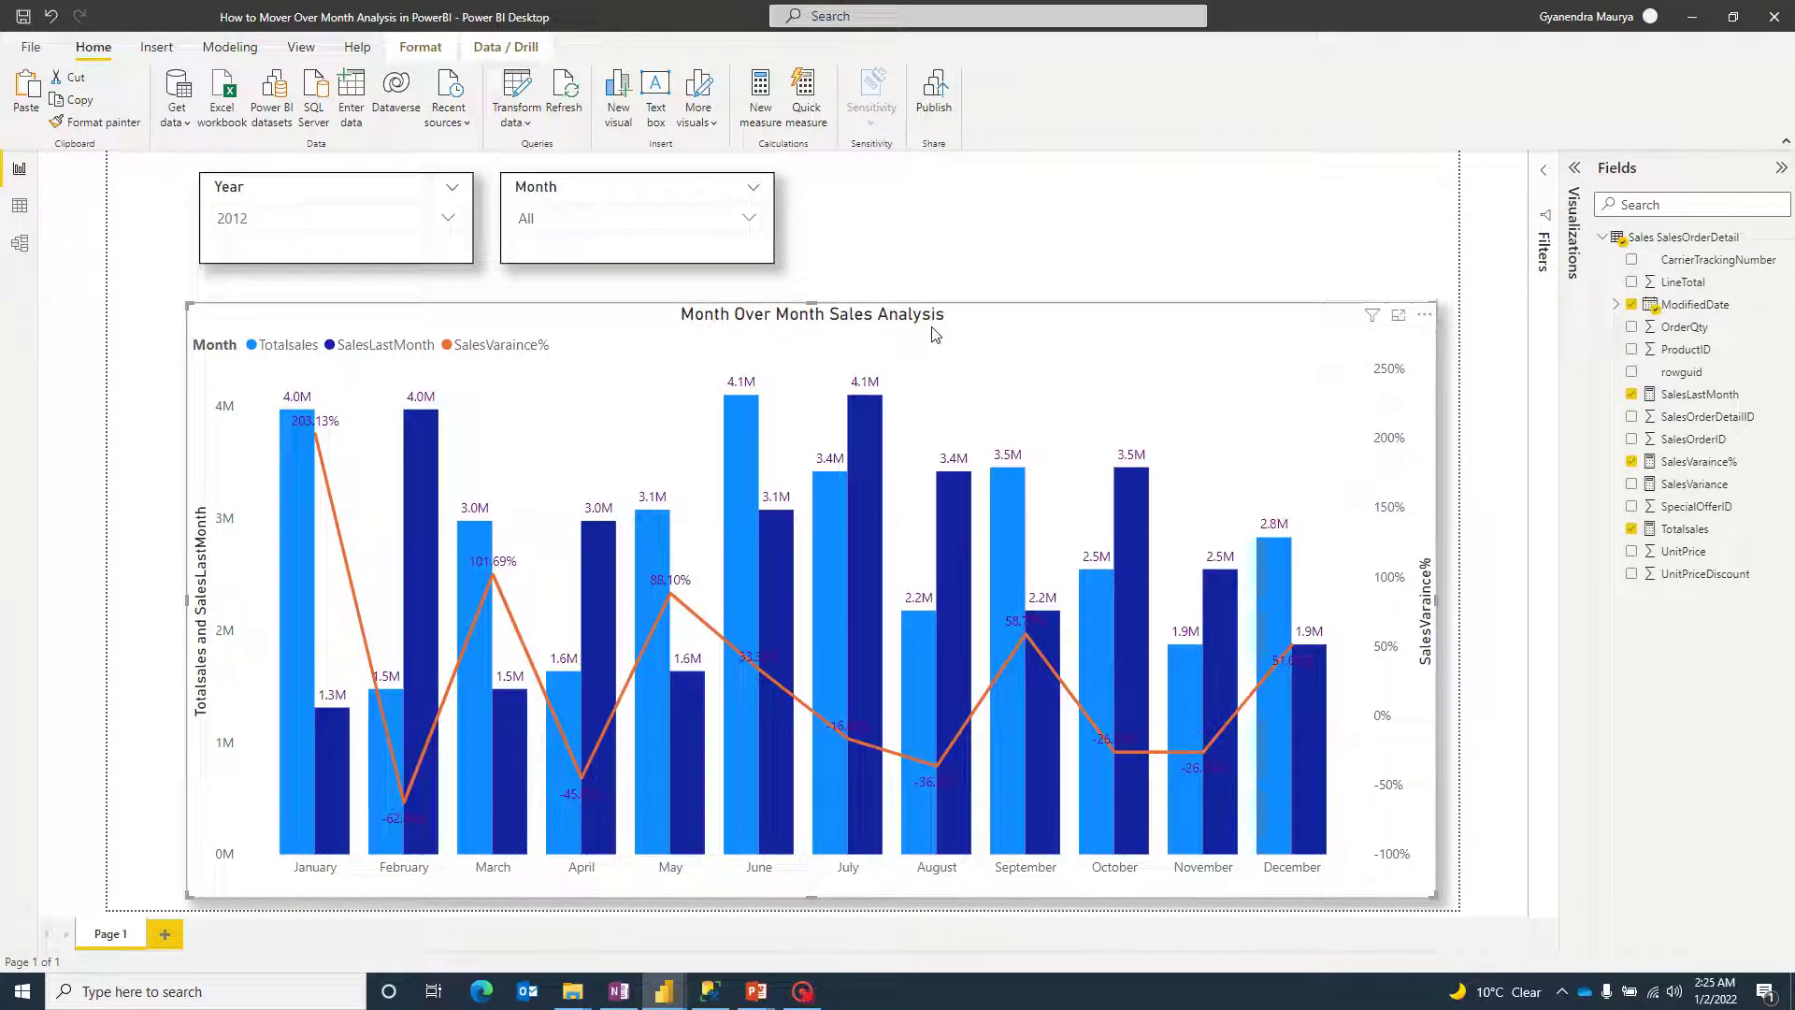
pyautogui.moveTo(289, 460)
pyautogui.moveTo(418, 444)
pyautogui.click(449, 215)
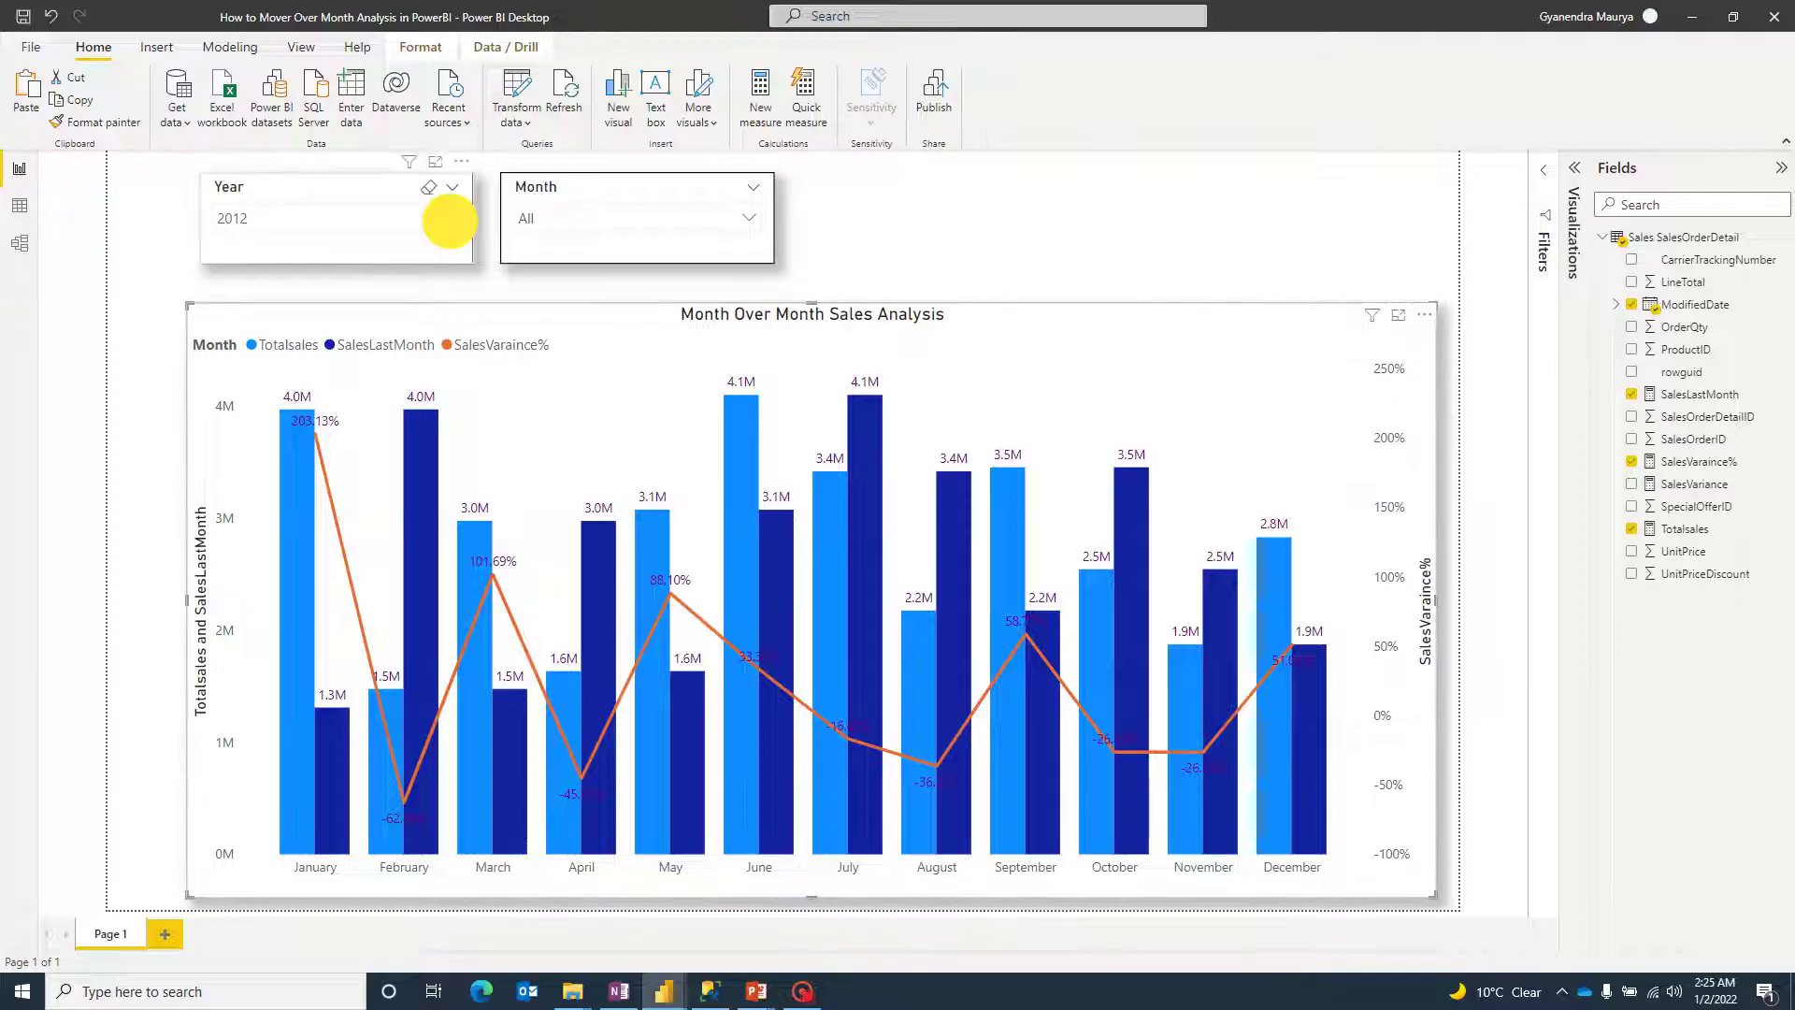
pyautogui.click(227, 285)
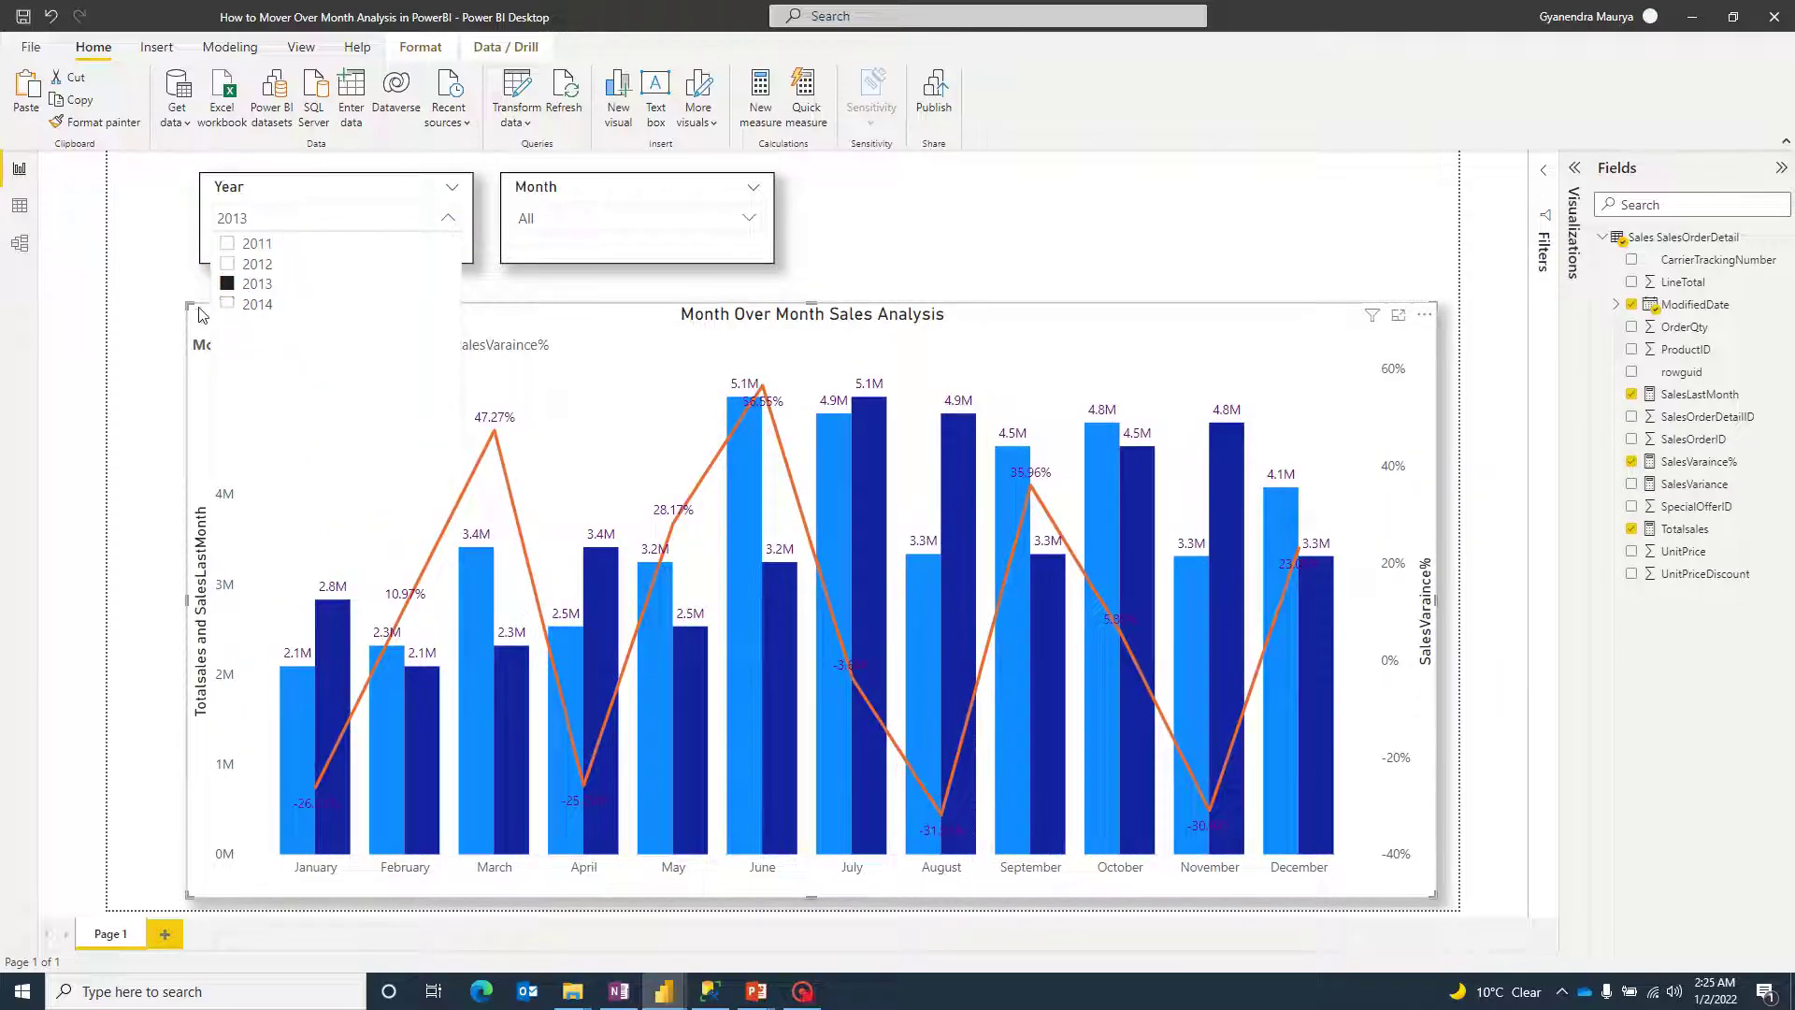
pyautogui.click(154, 286)
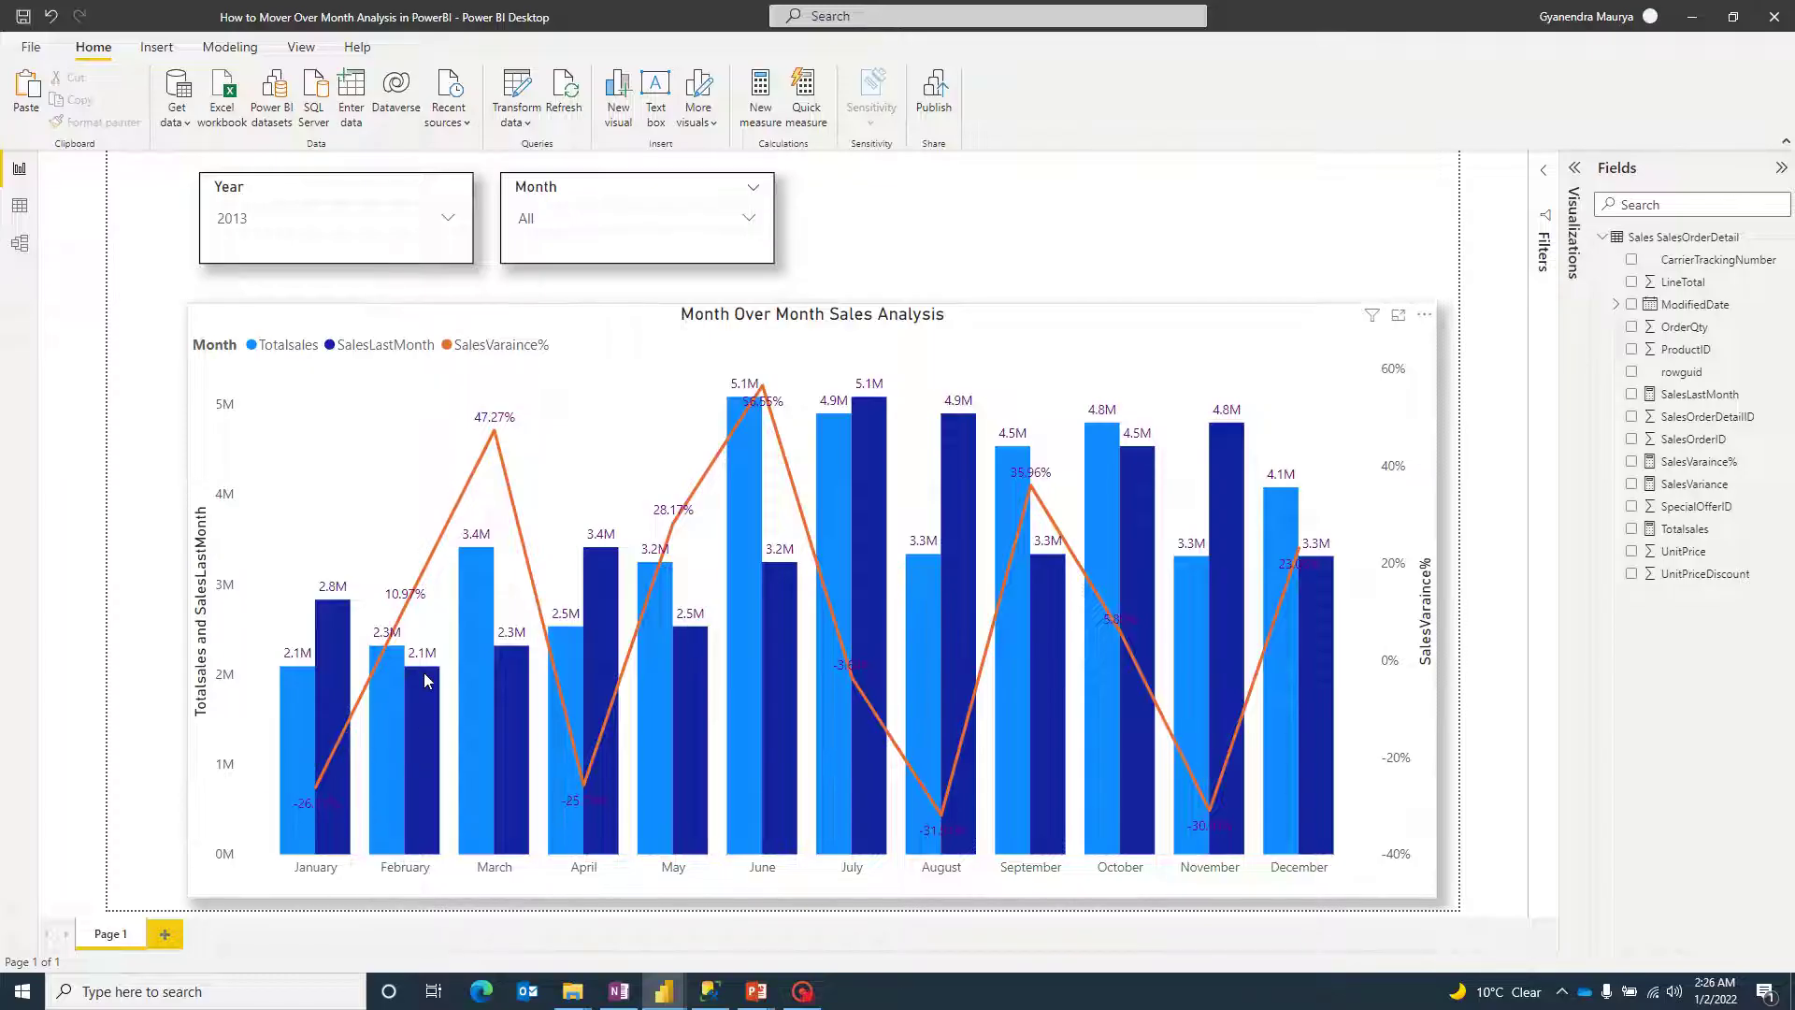
# Step: Examine how each month's sales, previous-month sales and variance percentage relate in the month-over-month chart
pyautogui.moveTo(427, 688)
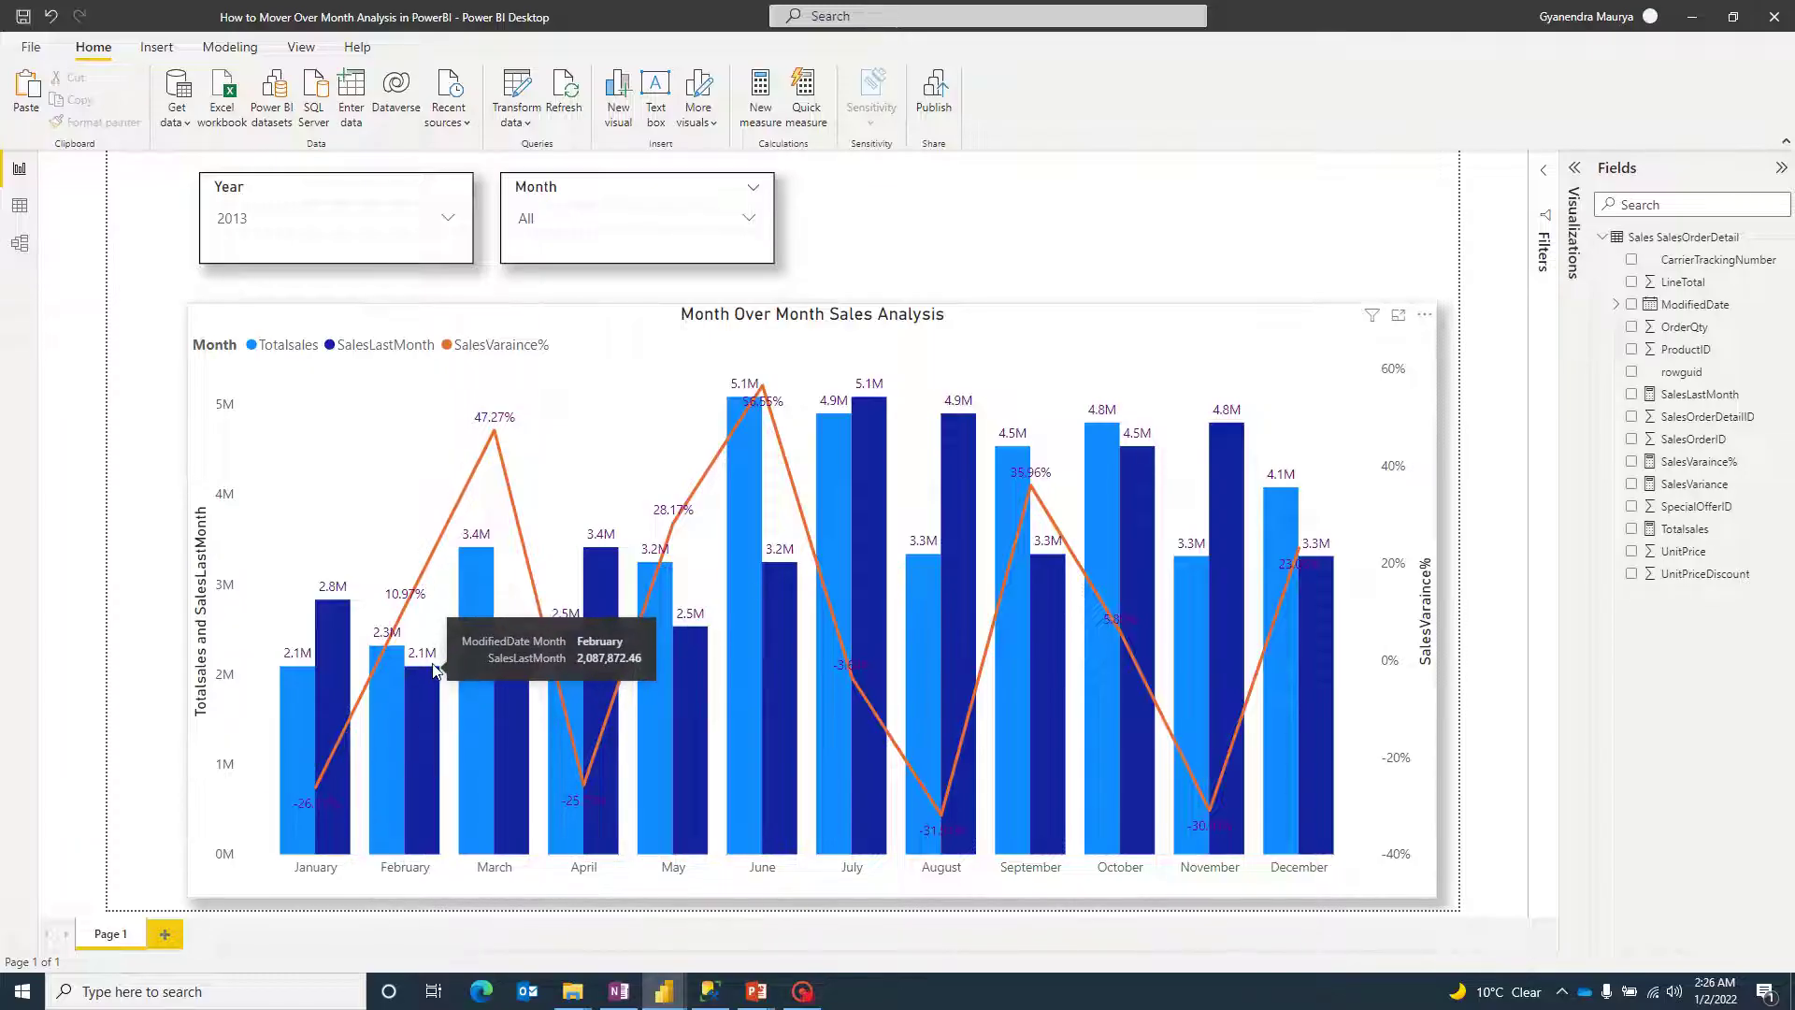
pyautogui.moveTo(299, 692)
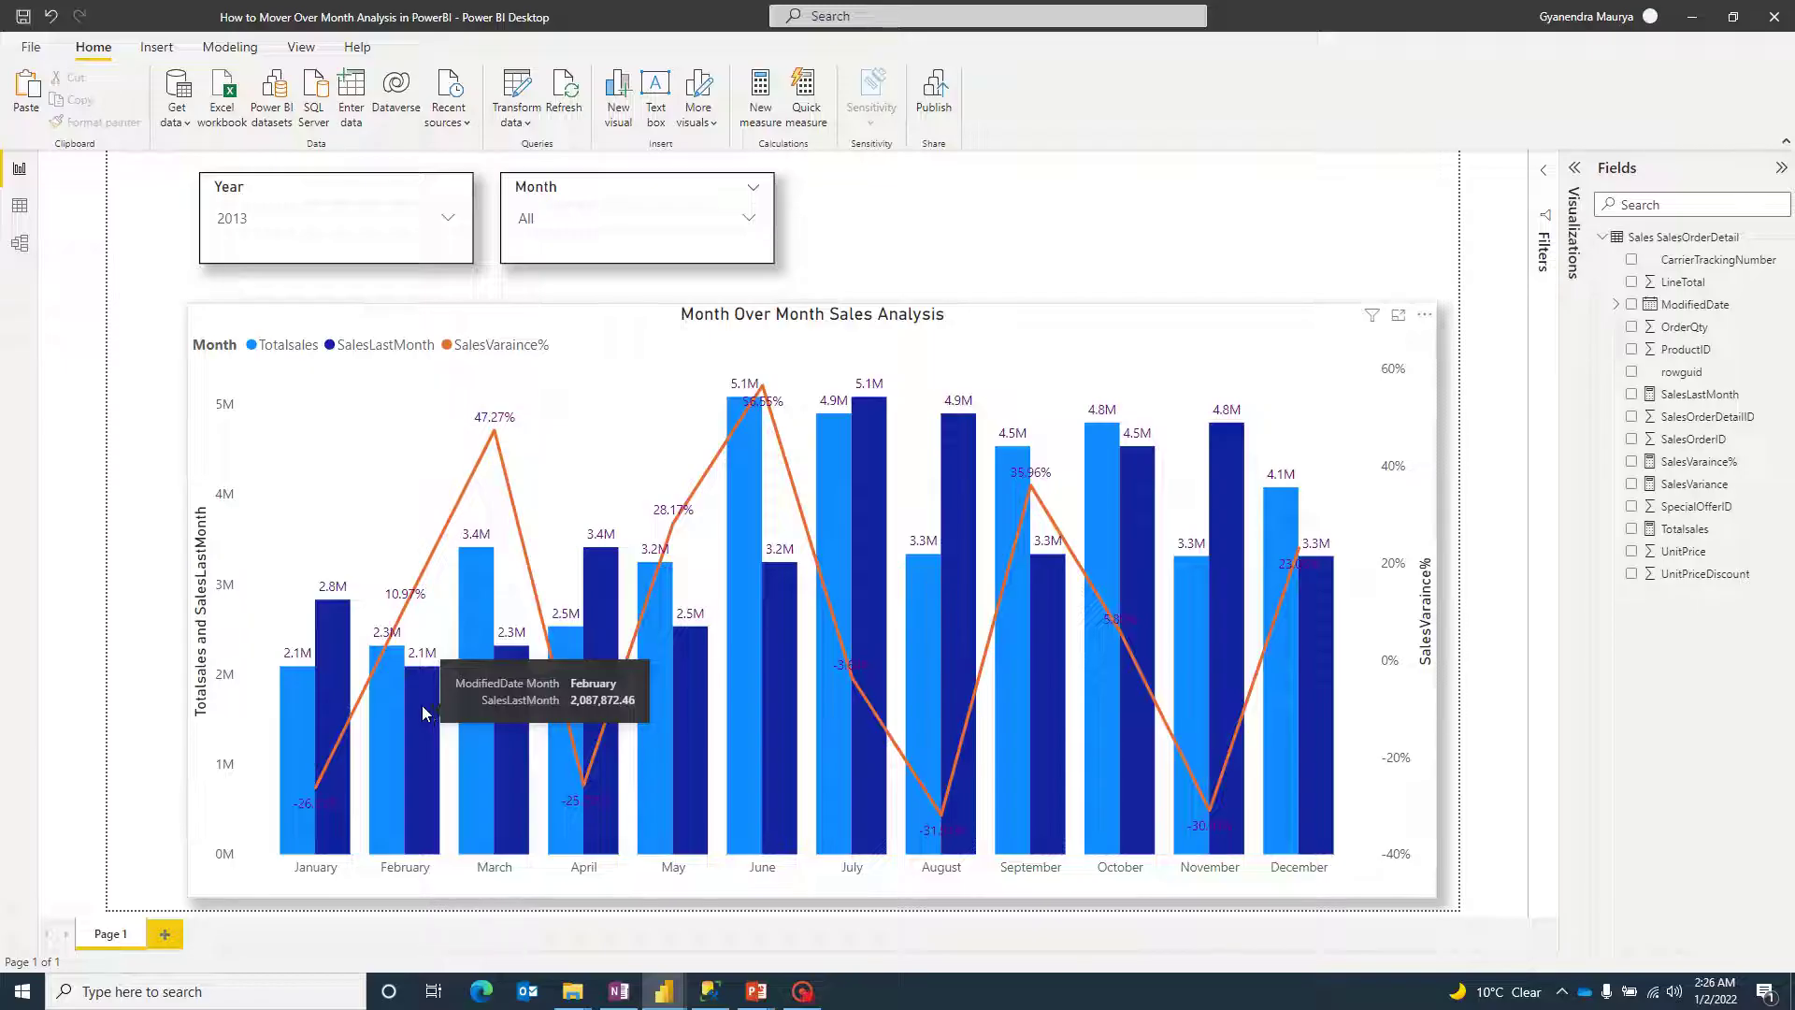
pyautogui.moveTo(423, 599)
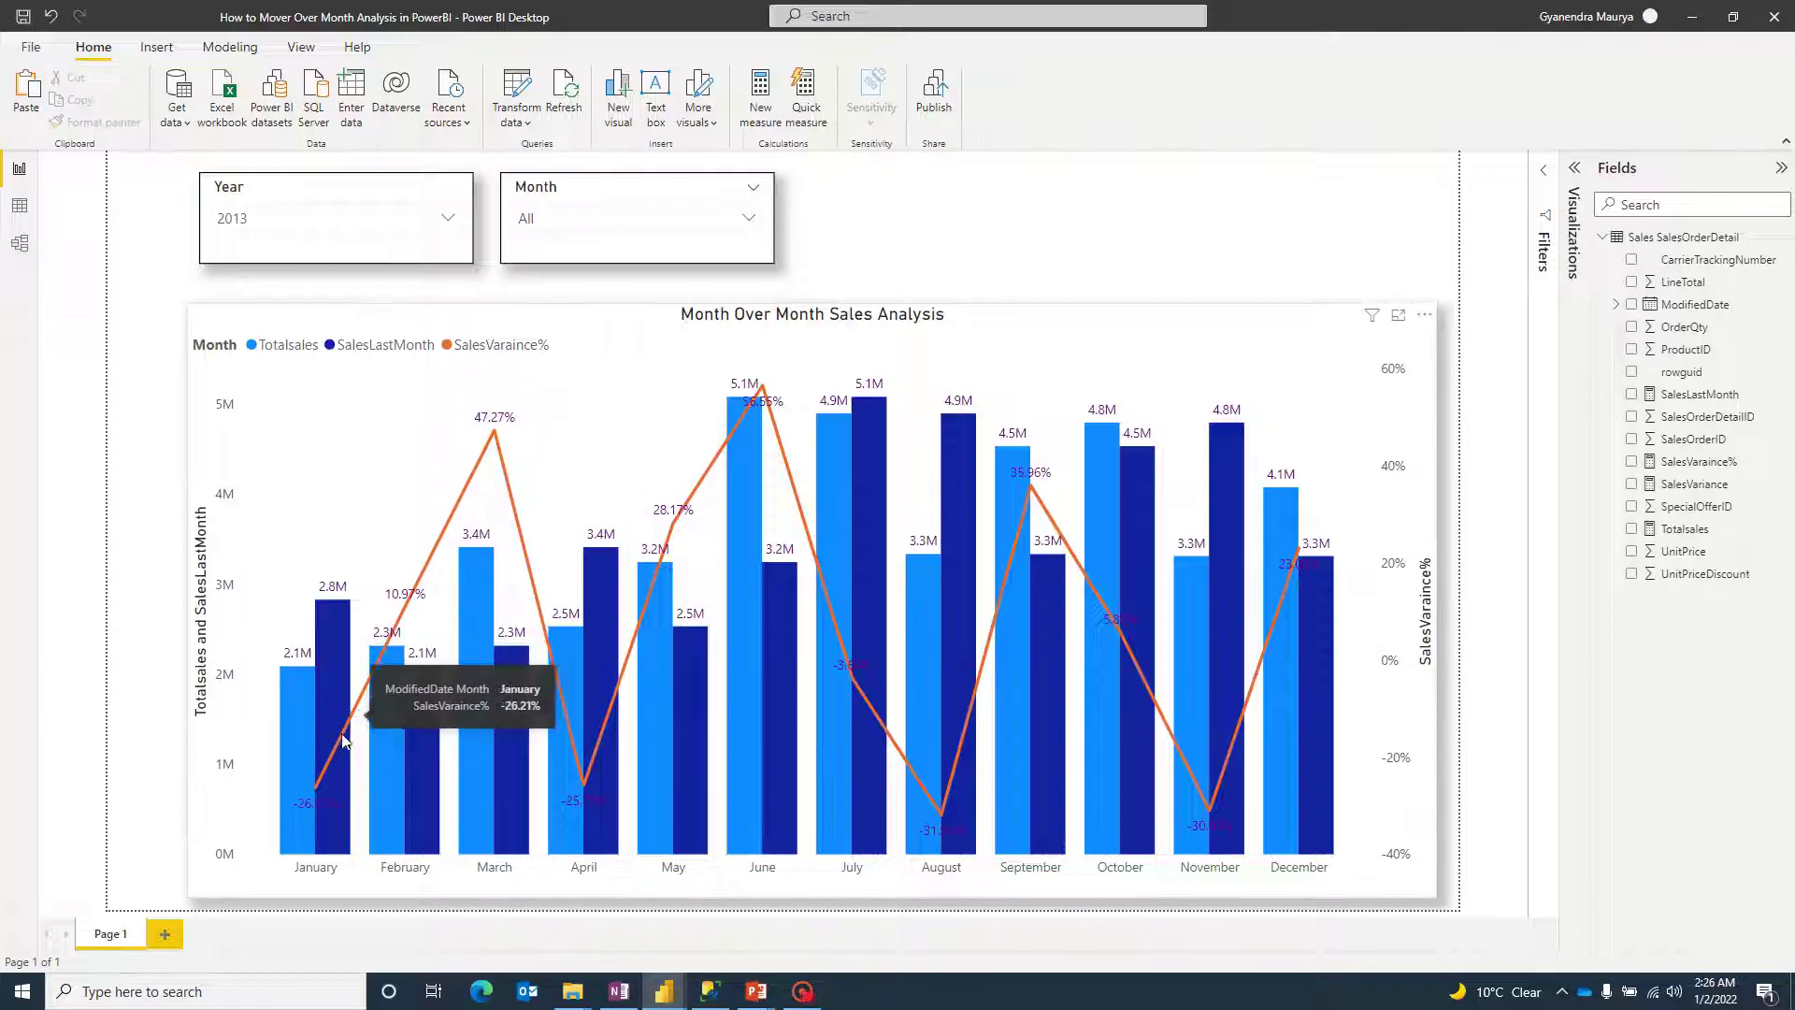
pyautogui.moveTo(513, 508)
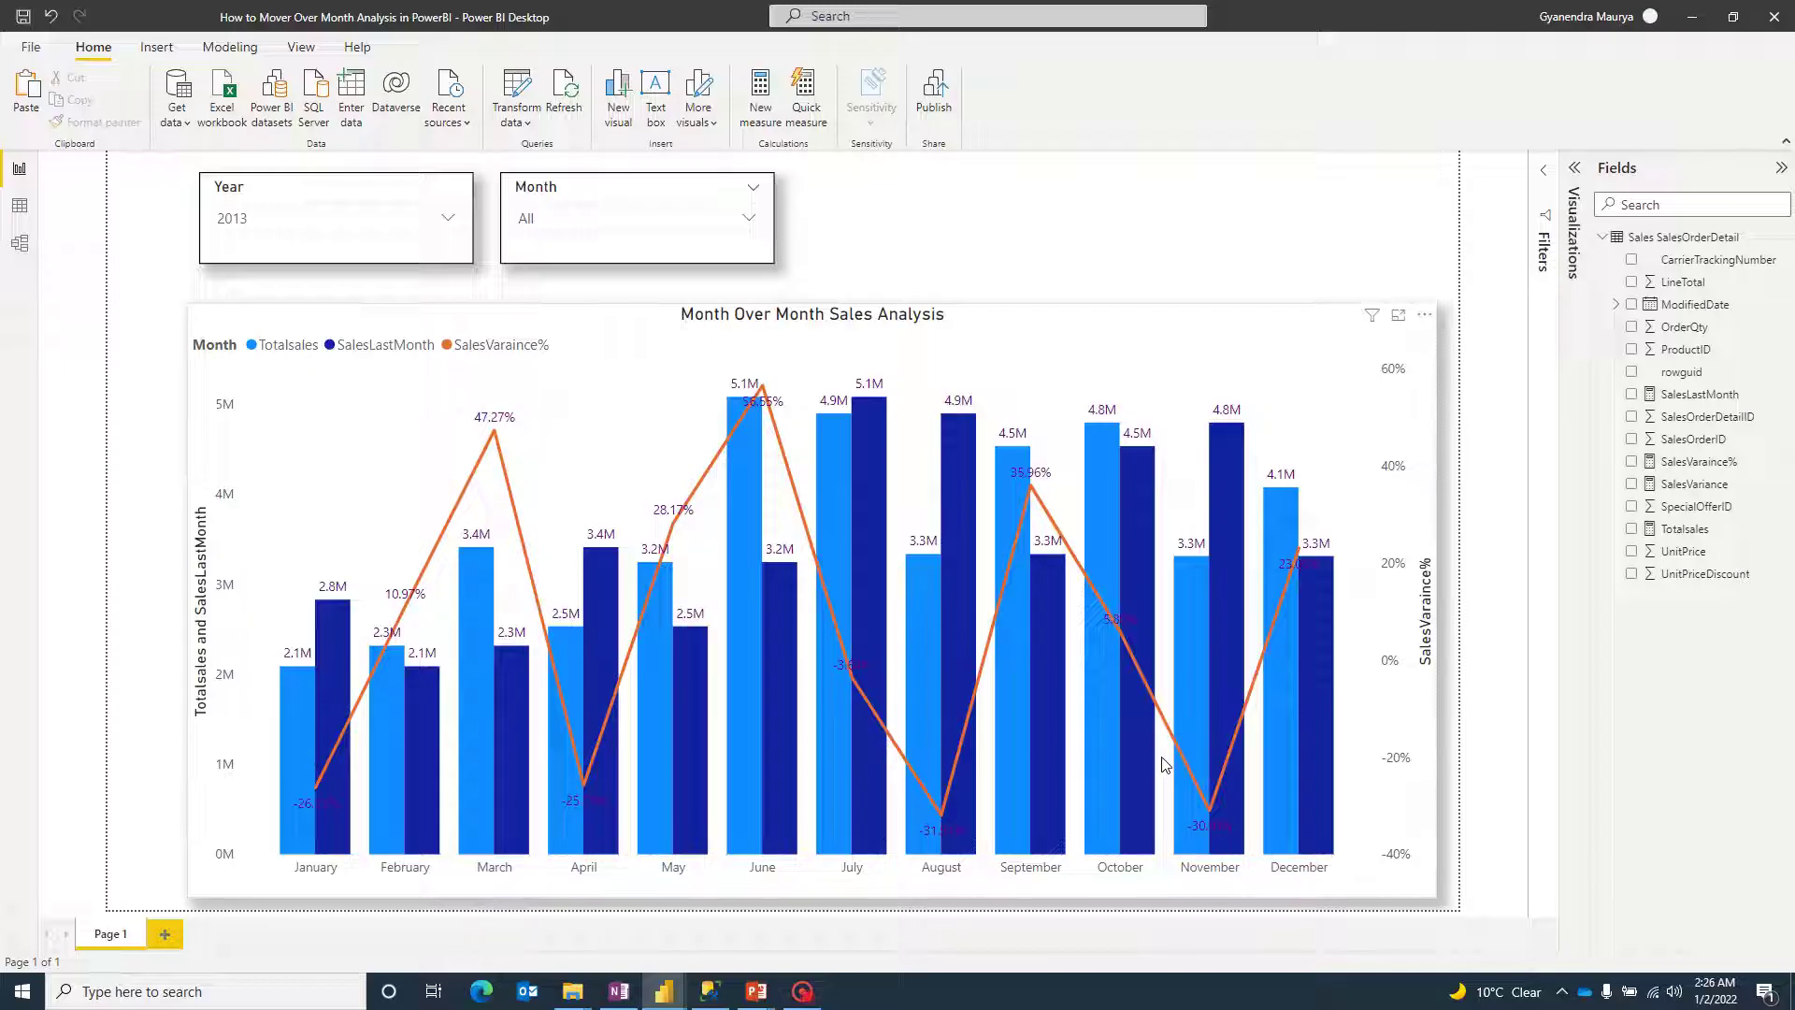
pyautogui.click(1077, 327)
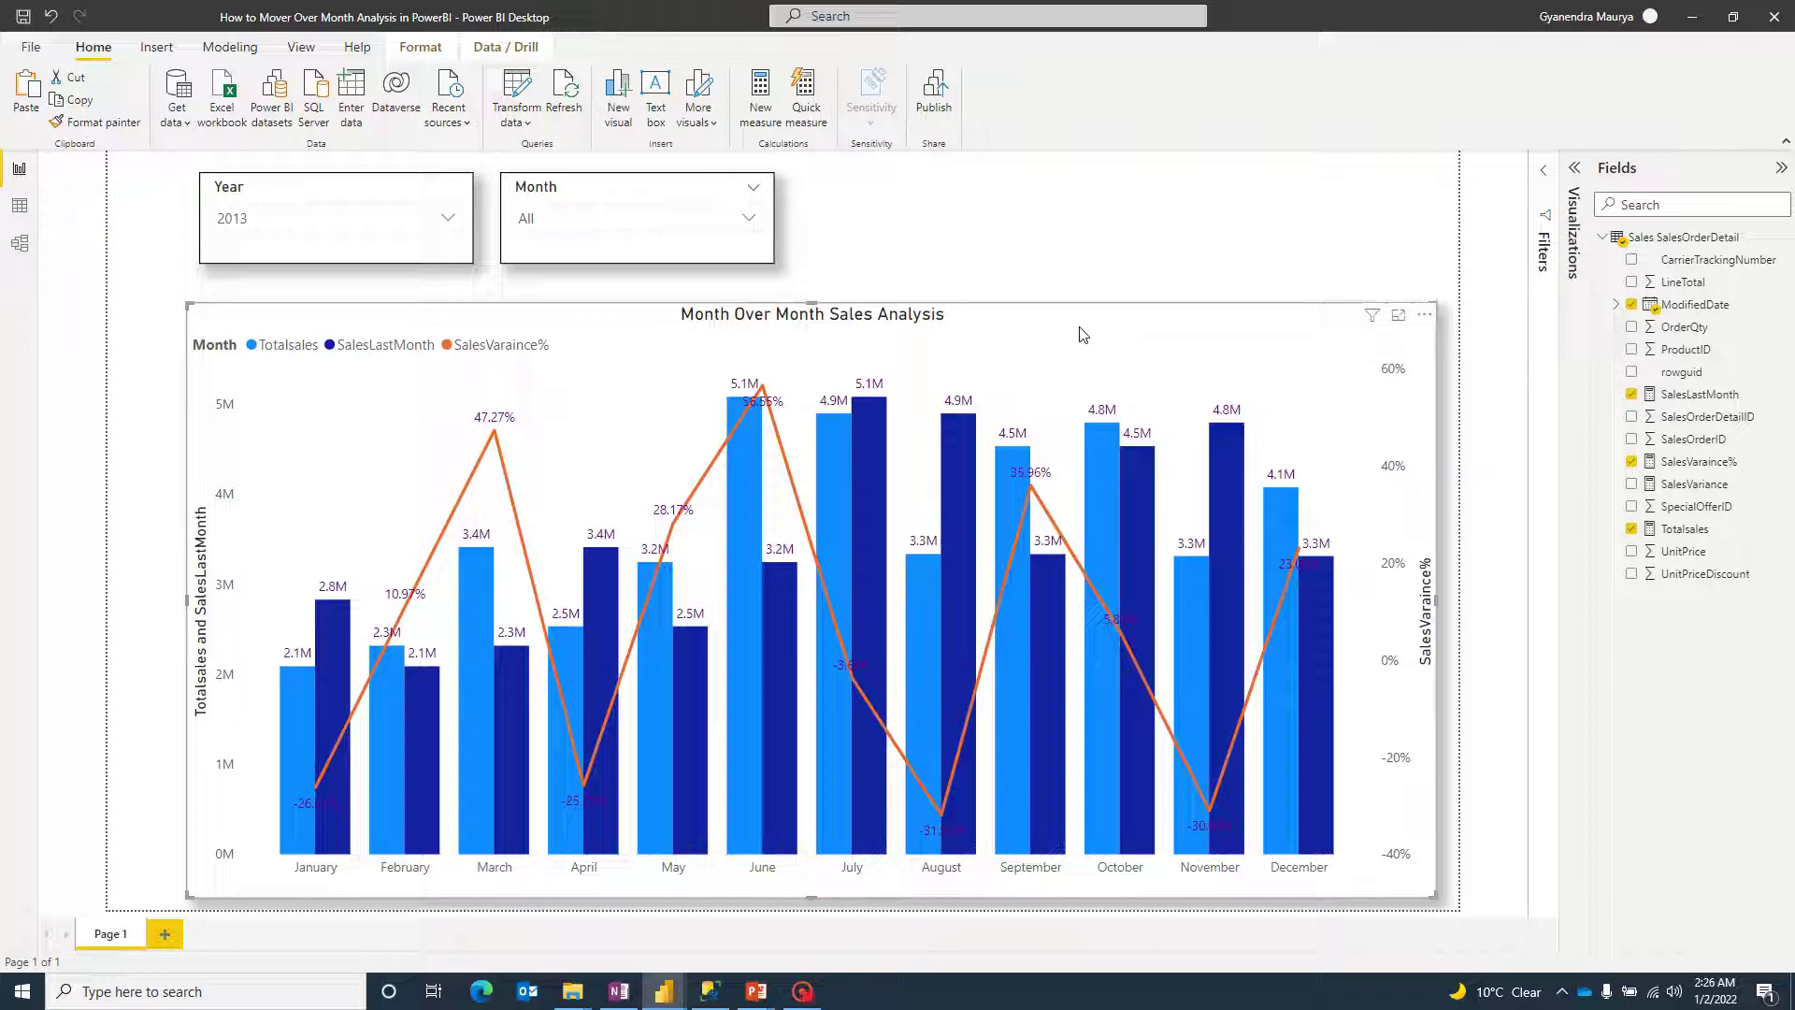
# Step: Switch to the untitled report and inspect the SalesAmount and OrderDate columns in its table data before returning to the report canvas
pyautogui.click(664, 990)
pyautogui.click(721, 922)
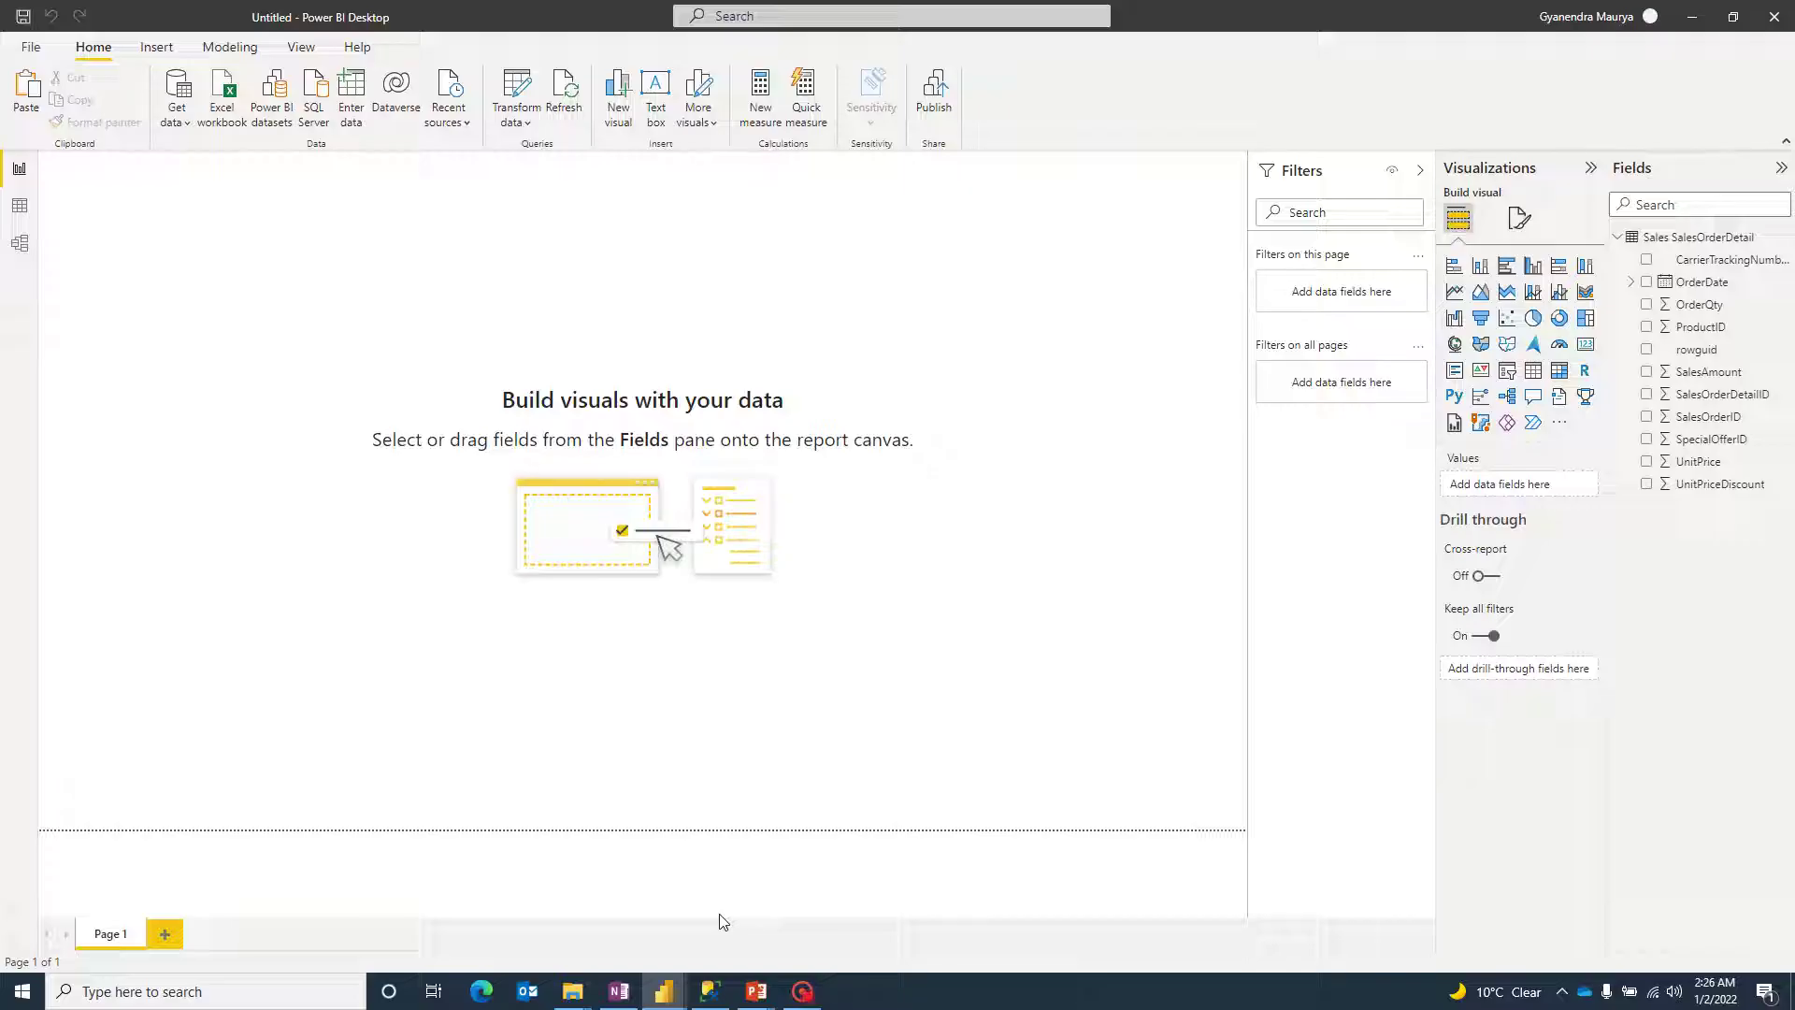
pyautogui.click(19, 206)
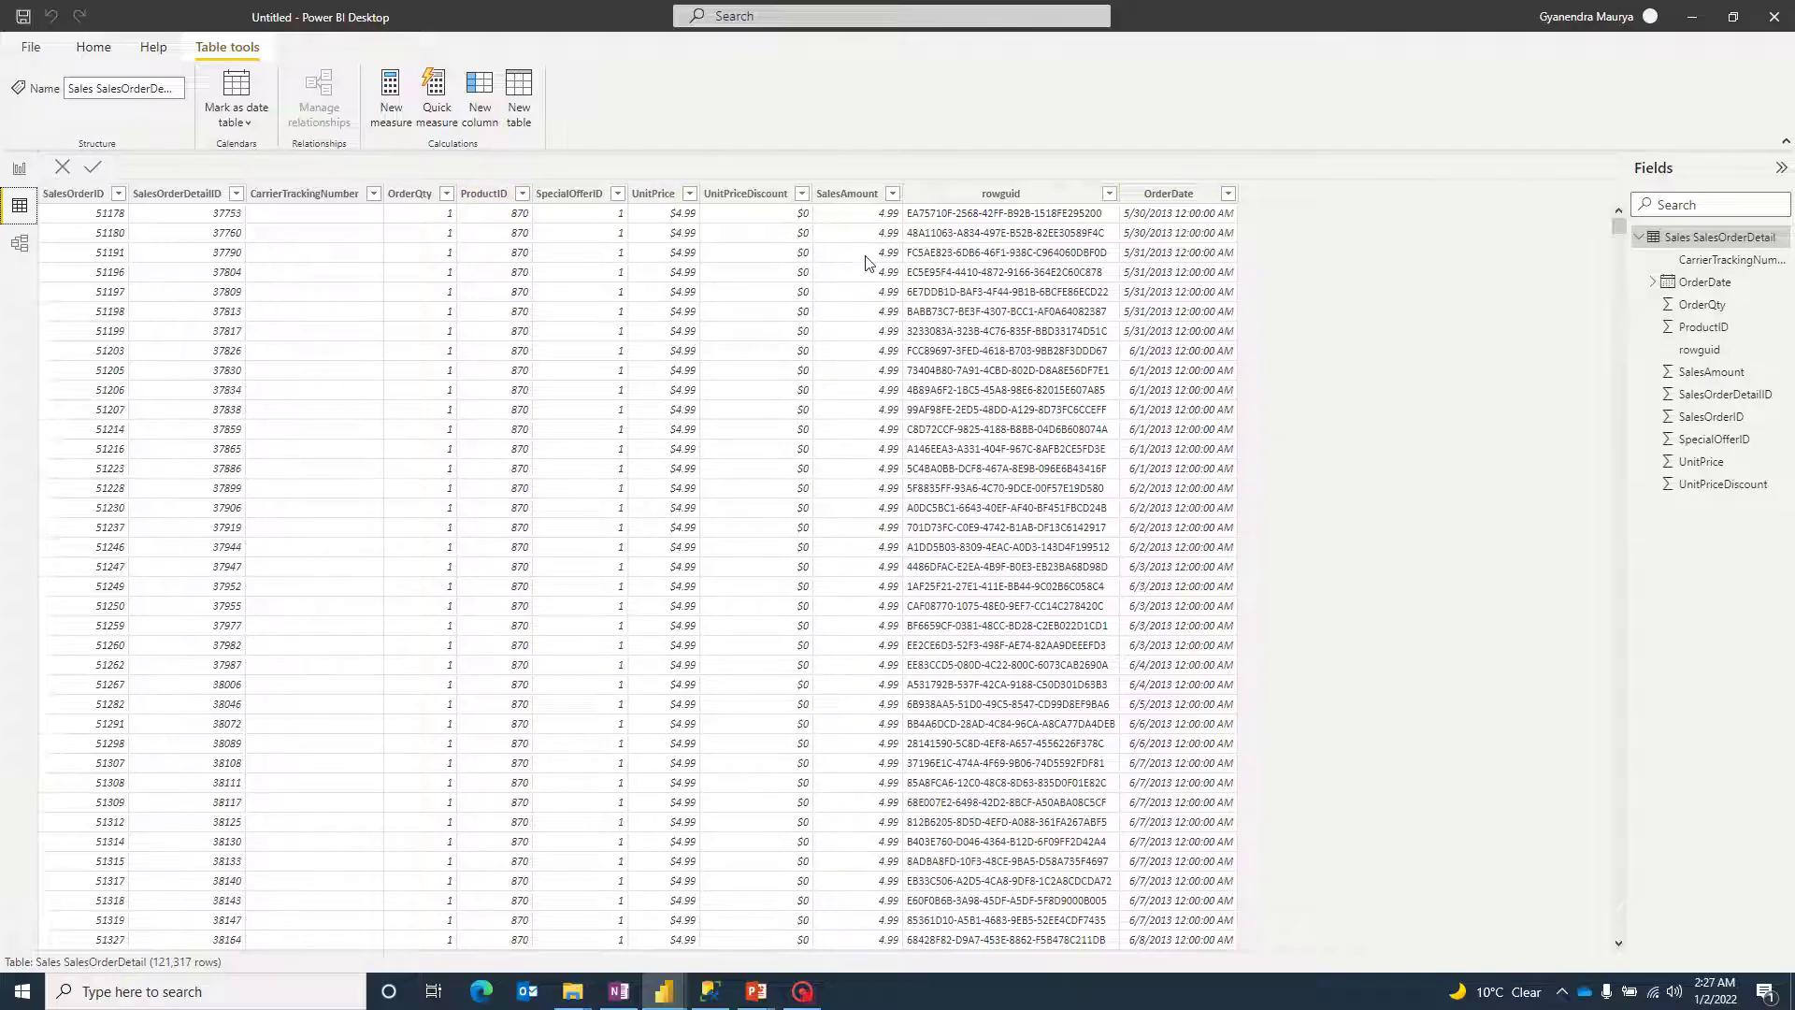
pyautogui.click(857, 199)
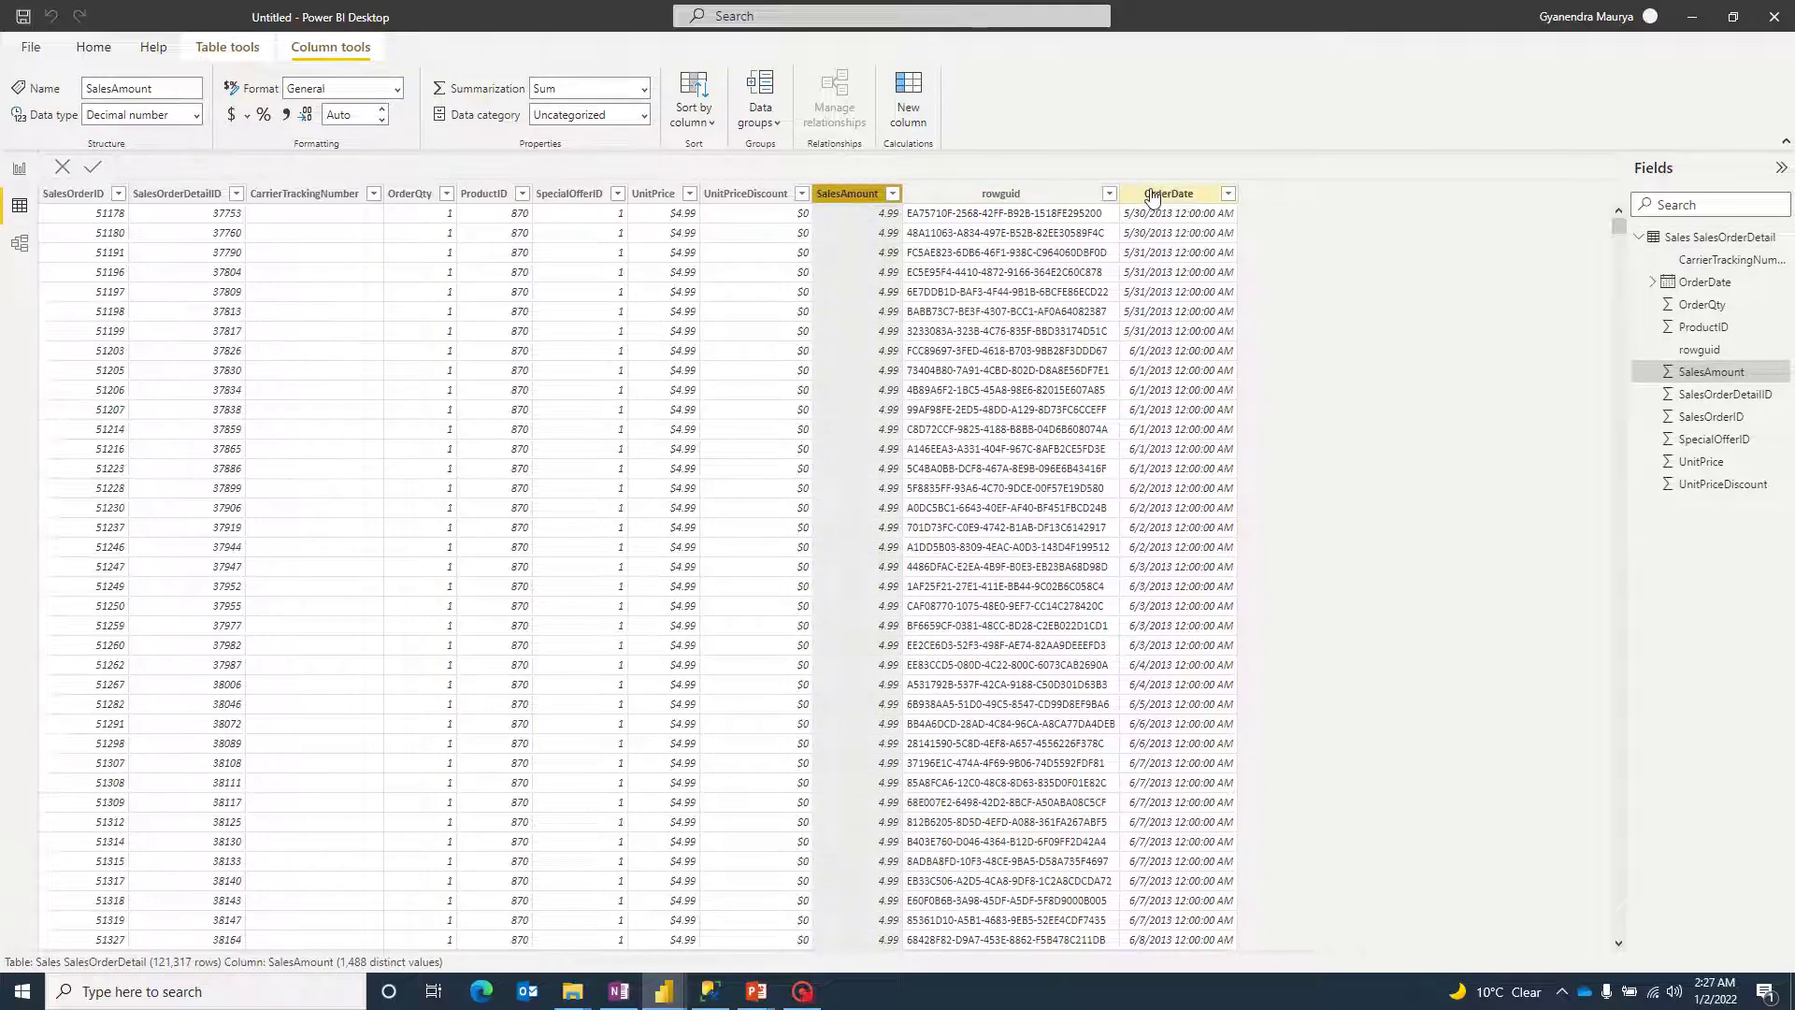
pyautogui.click(1185, 200)
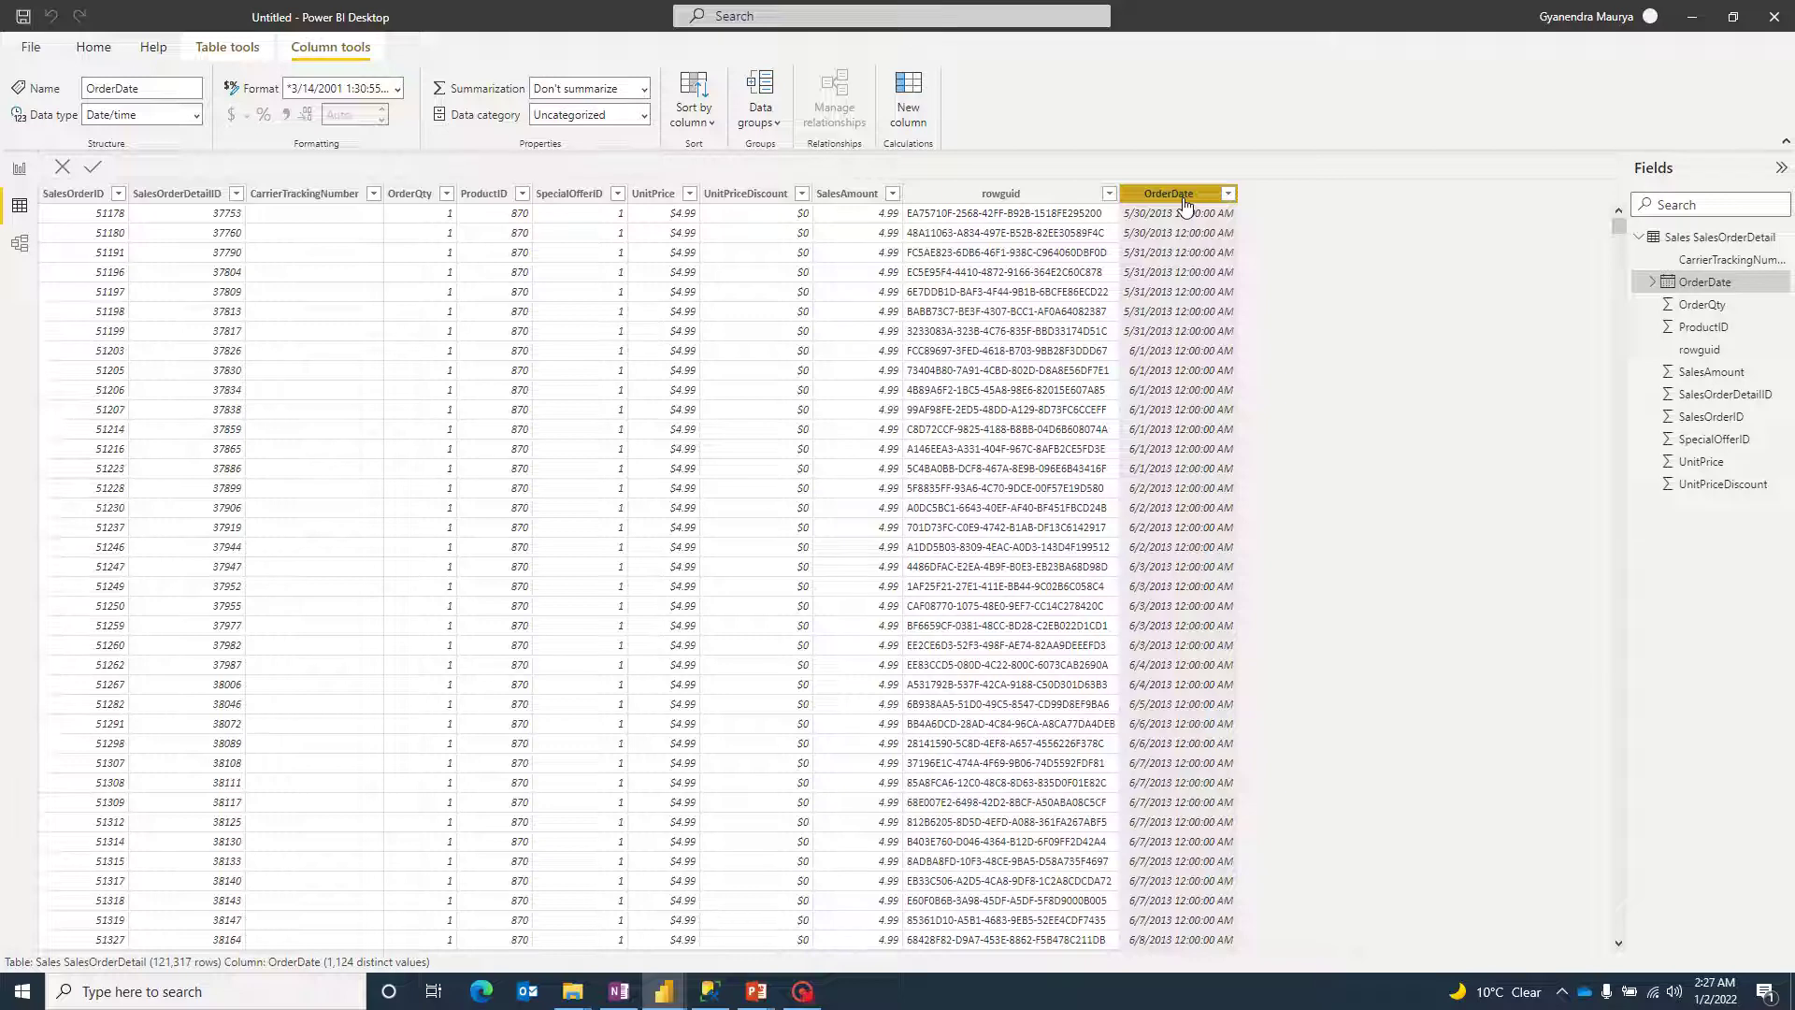
pyautogui.click(851, 198)
pyautogui.click(1174, 198)
pyautogui.click(20, 171)
pyautogui.click(484, 340)
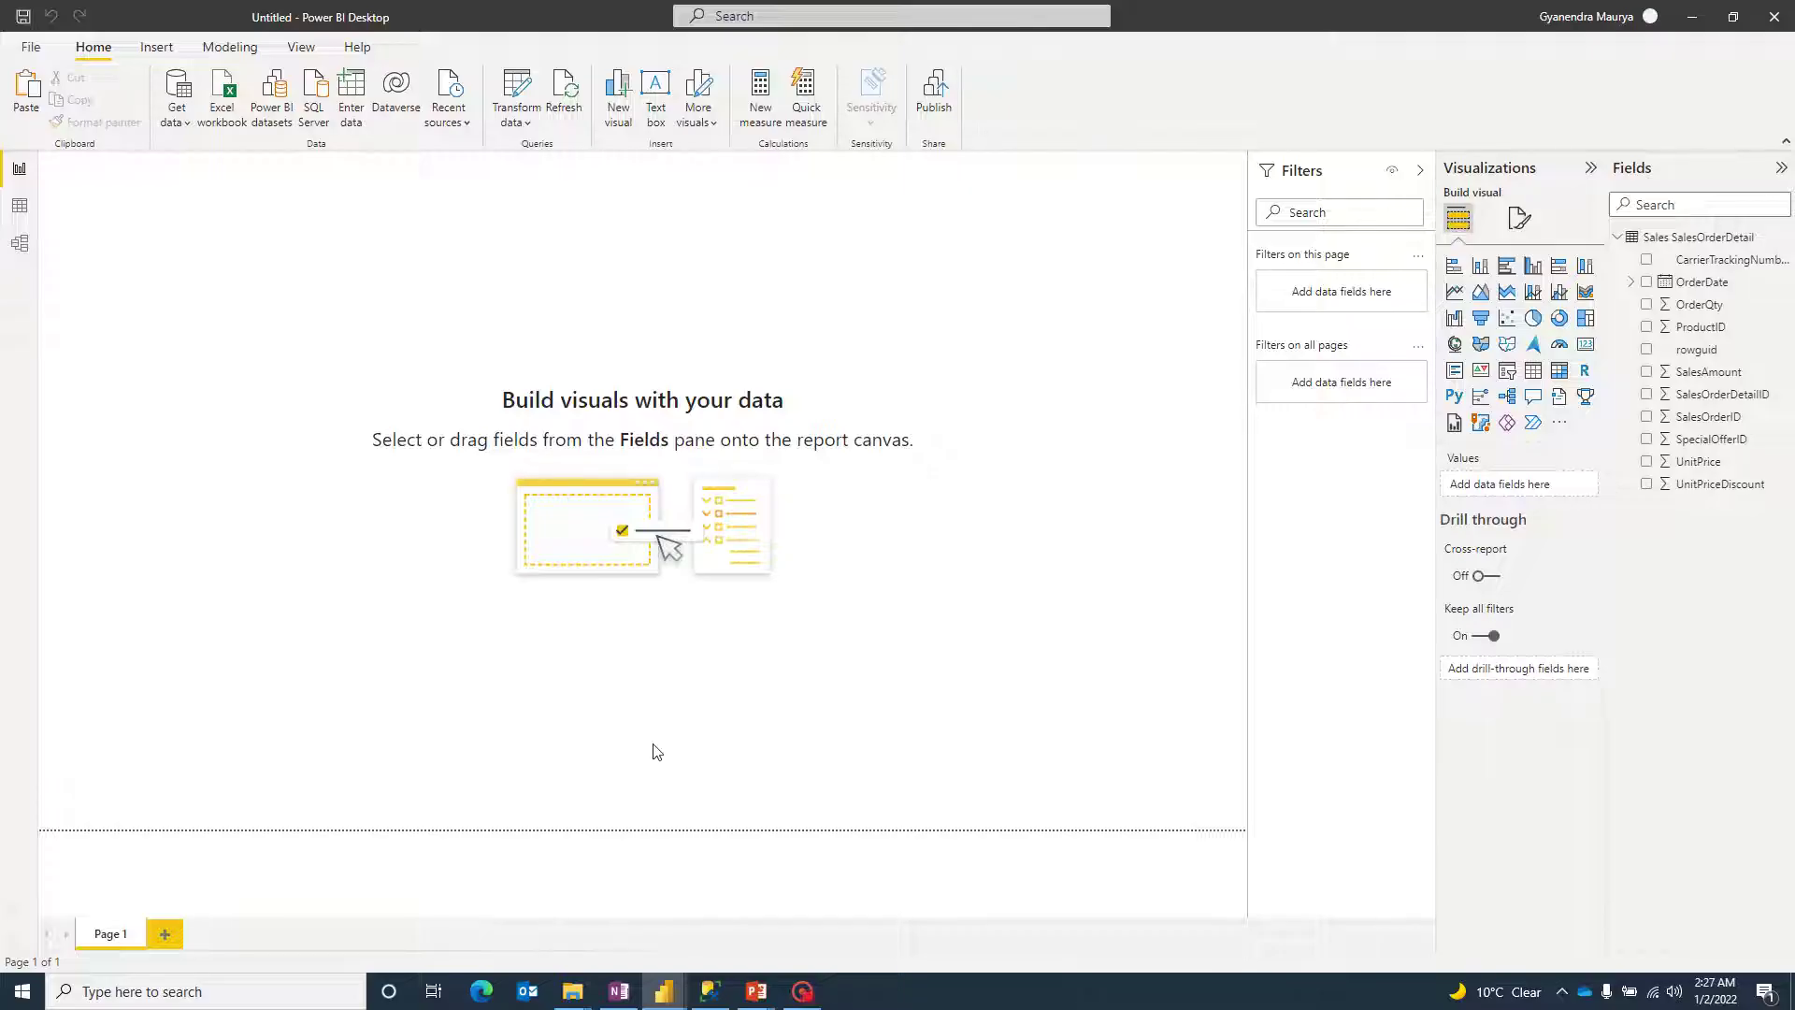
# Step: Open Notepad and write the first plan item, "1- Sales This month"
pyautogui.press('super+s')
pyautogui.write('notepad')
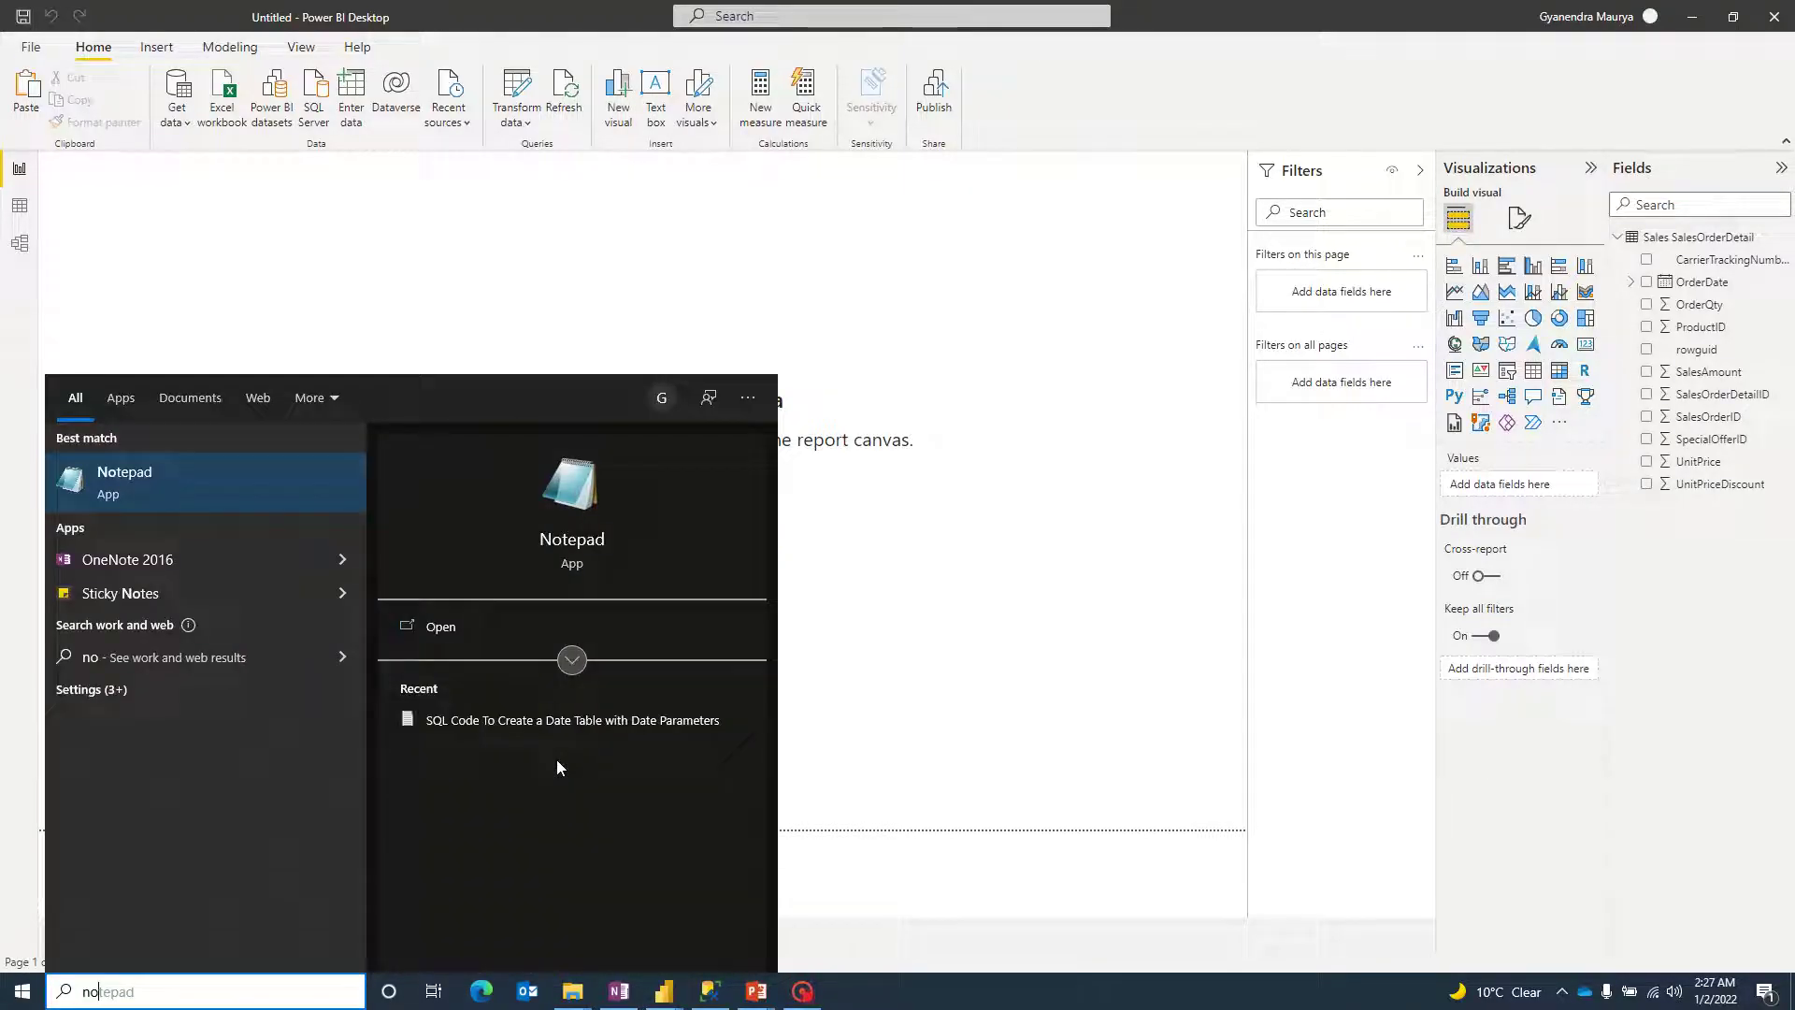
pyautogui.press('Return')
pyautogui.write('1- Sale')
pyautogui.write('s This mo')
pyautogui.write('nht')
pyautogui.press('Return')
pyautogui.press('BackSpace')
pyautogui.press('BackSpace')
pyautogui.press('BackSpace')
pyautogui.press('BackSpace')
pyautogui.write('th')
pyautogui.press('Return')
# Step: Add the plan items "2- Sales Last month" and "3- Sales Variance" to the note
pyautogui.write('2- ')
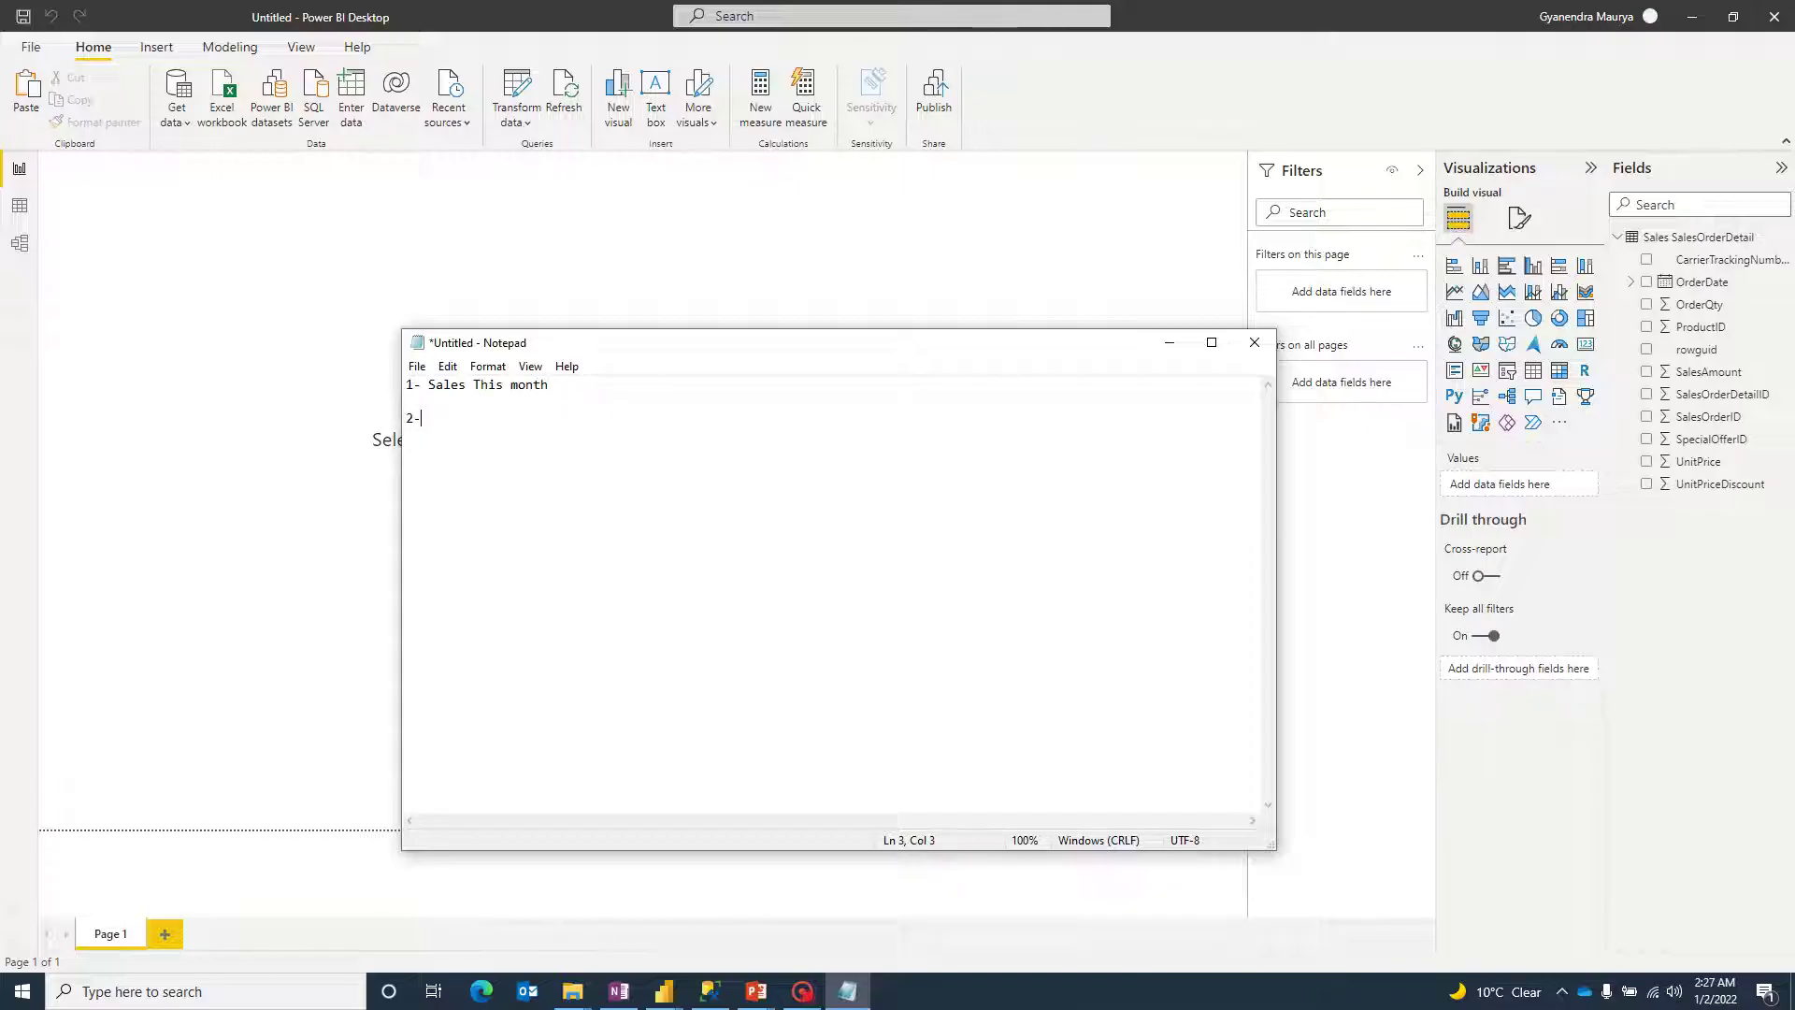
pyautogui.write('Sales Last ')
pyautogui.write('monh')
pyautogui.write('th')
pyautogui.write('3')
pyautogui.write('- Sales V')
pyautogui.write('ariance')
pyautogui.press('Return')
# Step: Complete the plan with "4- Varinace%" and "5 - Chart", and return to the untitled Power BI report
pyautogui.write('4- Sale')
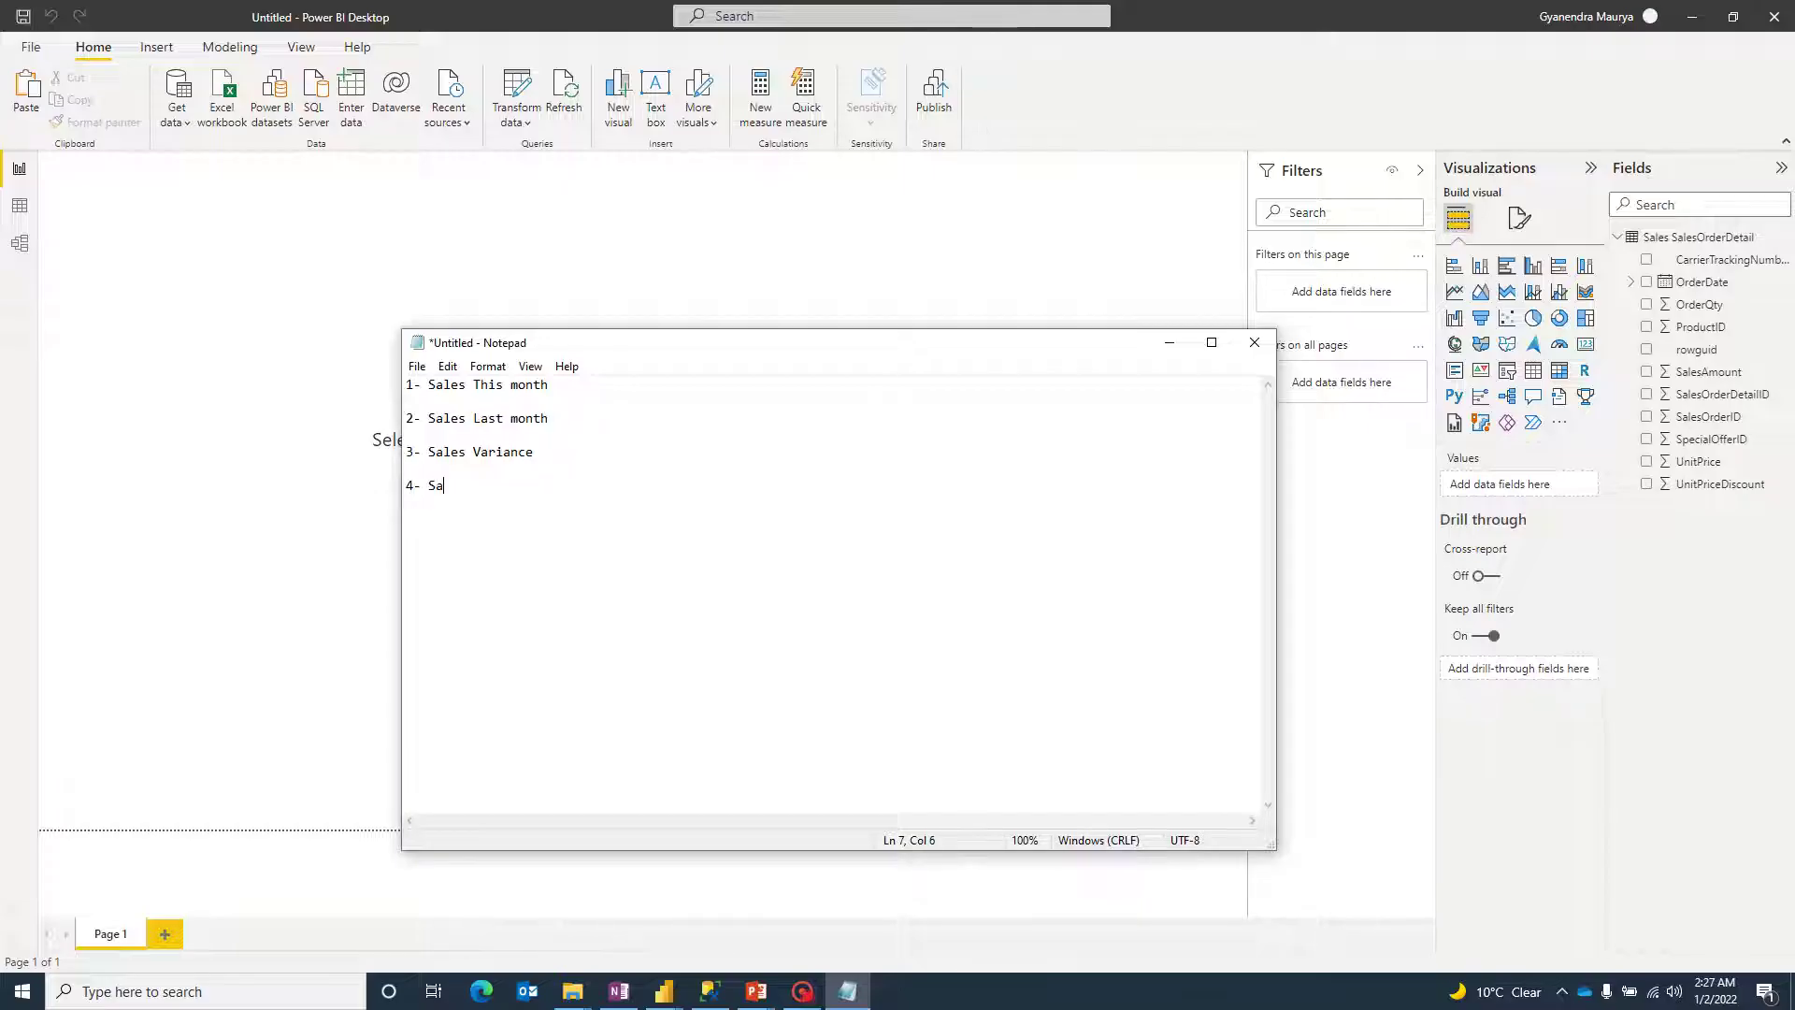
pyautogui.press('BackSpace')
pyautogui.press('BackSpace')
pyautogui.press('BackSpace')
pyautogui.press('BackSpace')
pyautogui.write('Varinace%  5 - Chart')
pyautogui.click(285, 316)
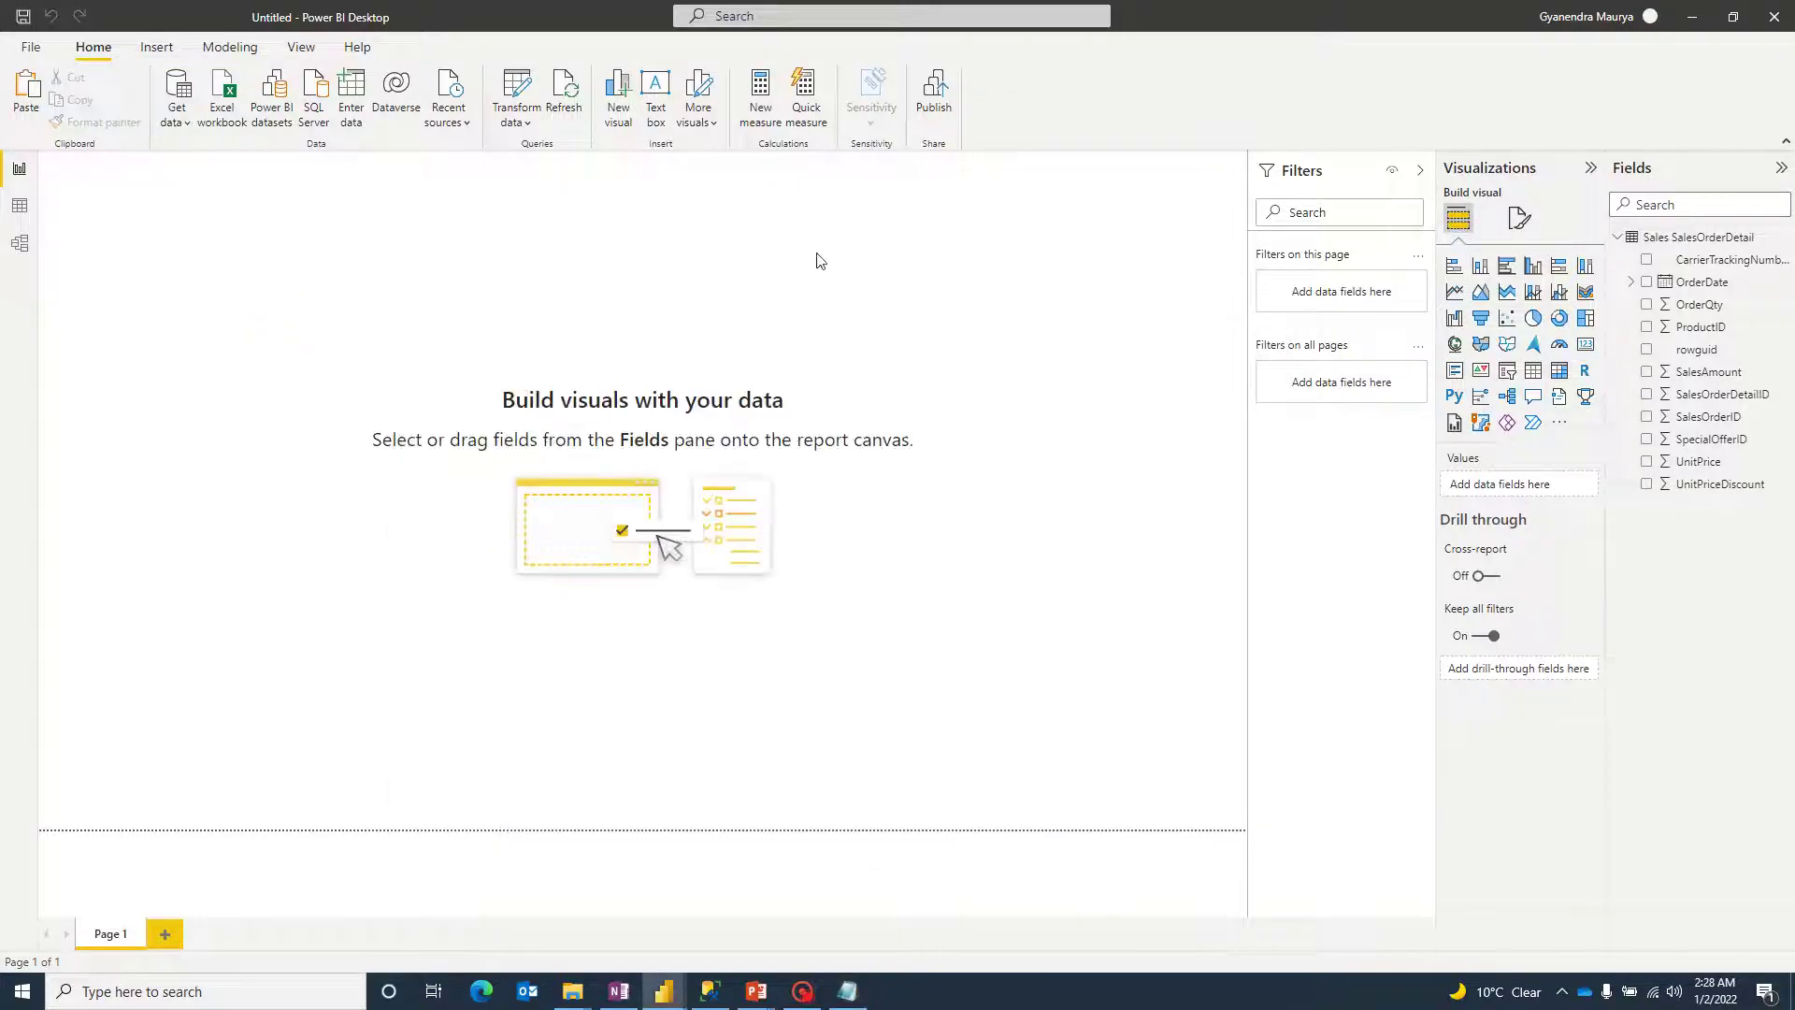
# Step: Create and load a manually entered table named MeasuresTable with a Test column containing the value 1
pyautogui.click(1693, 239)
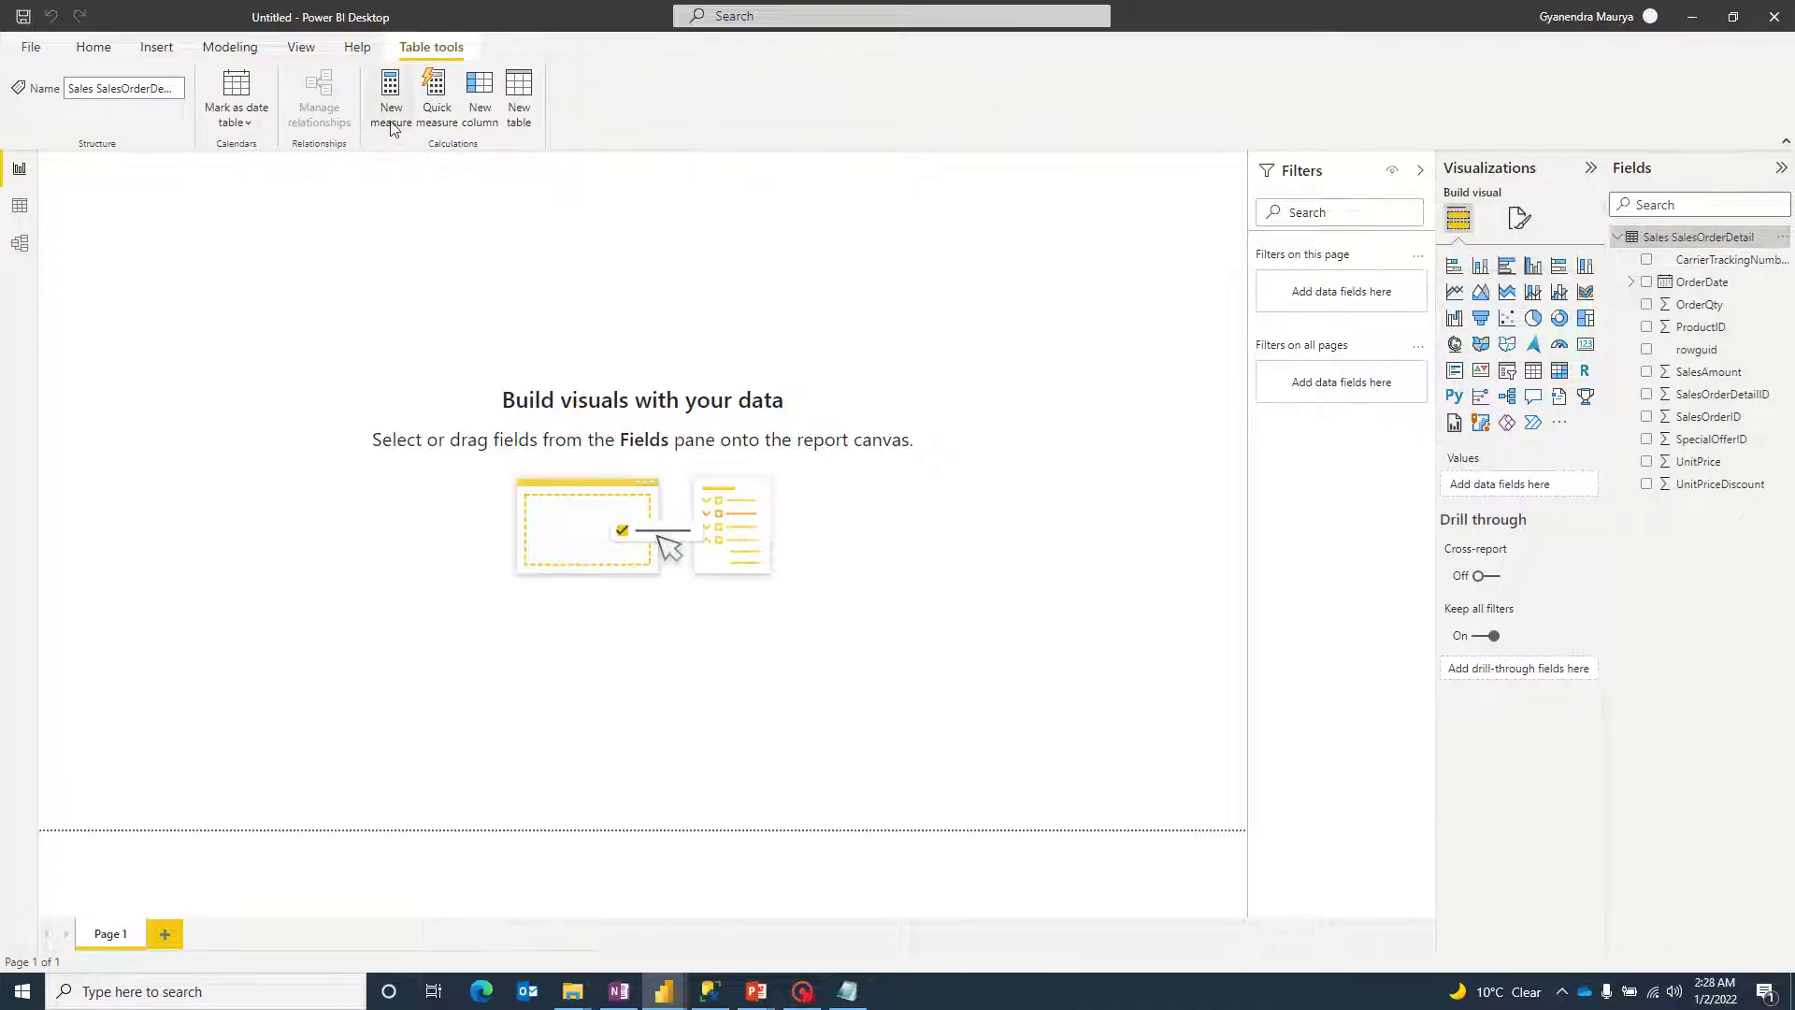
pyautogui.click(92, 48)
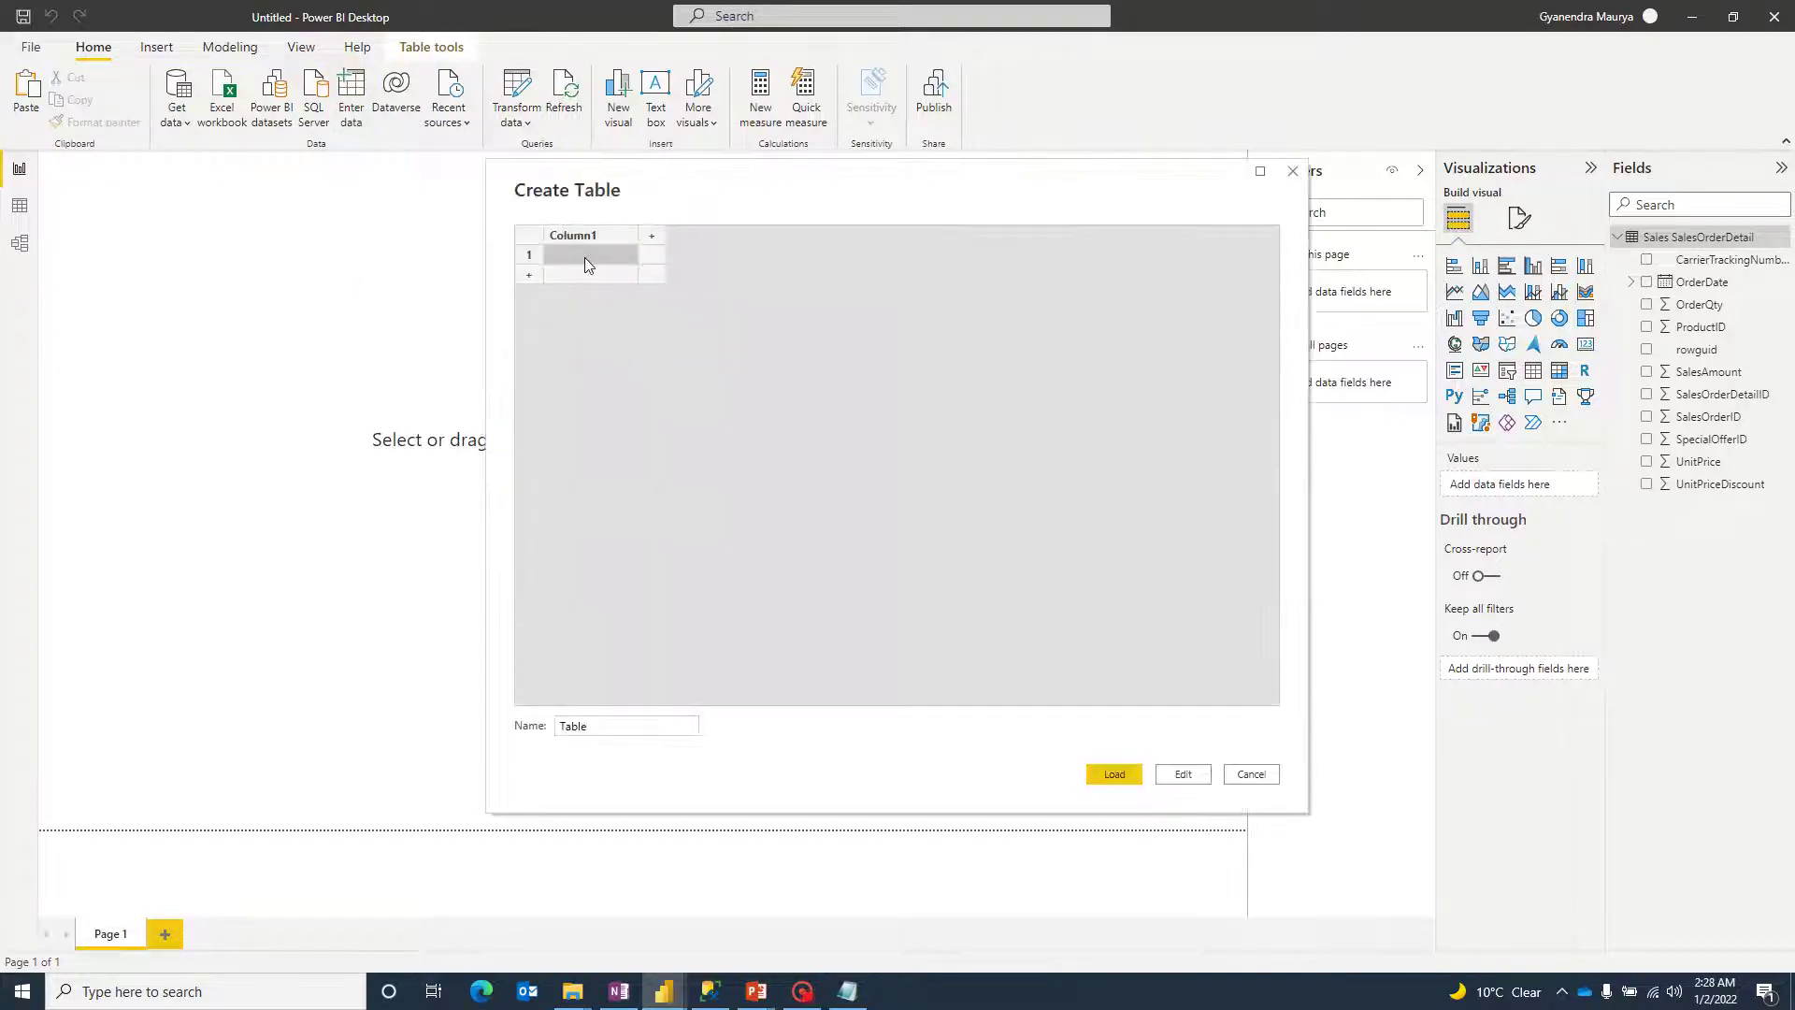
pyautogui.click(599, 237)
pyautogui.click(589, 254)
pyautogui.write('1')
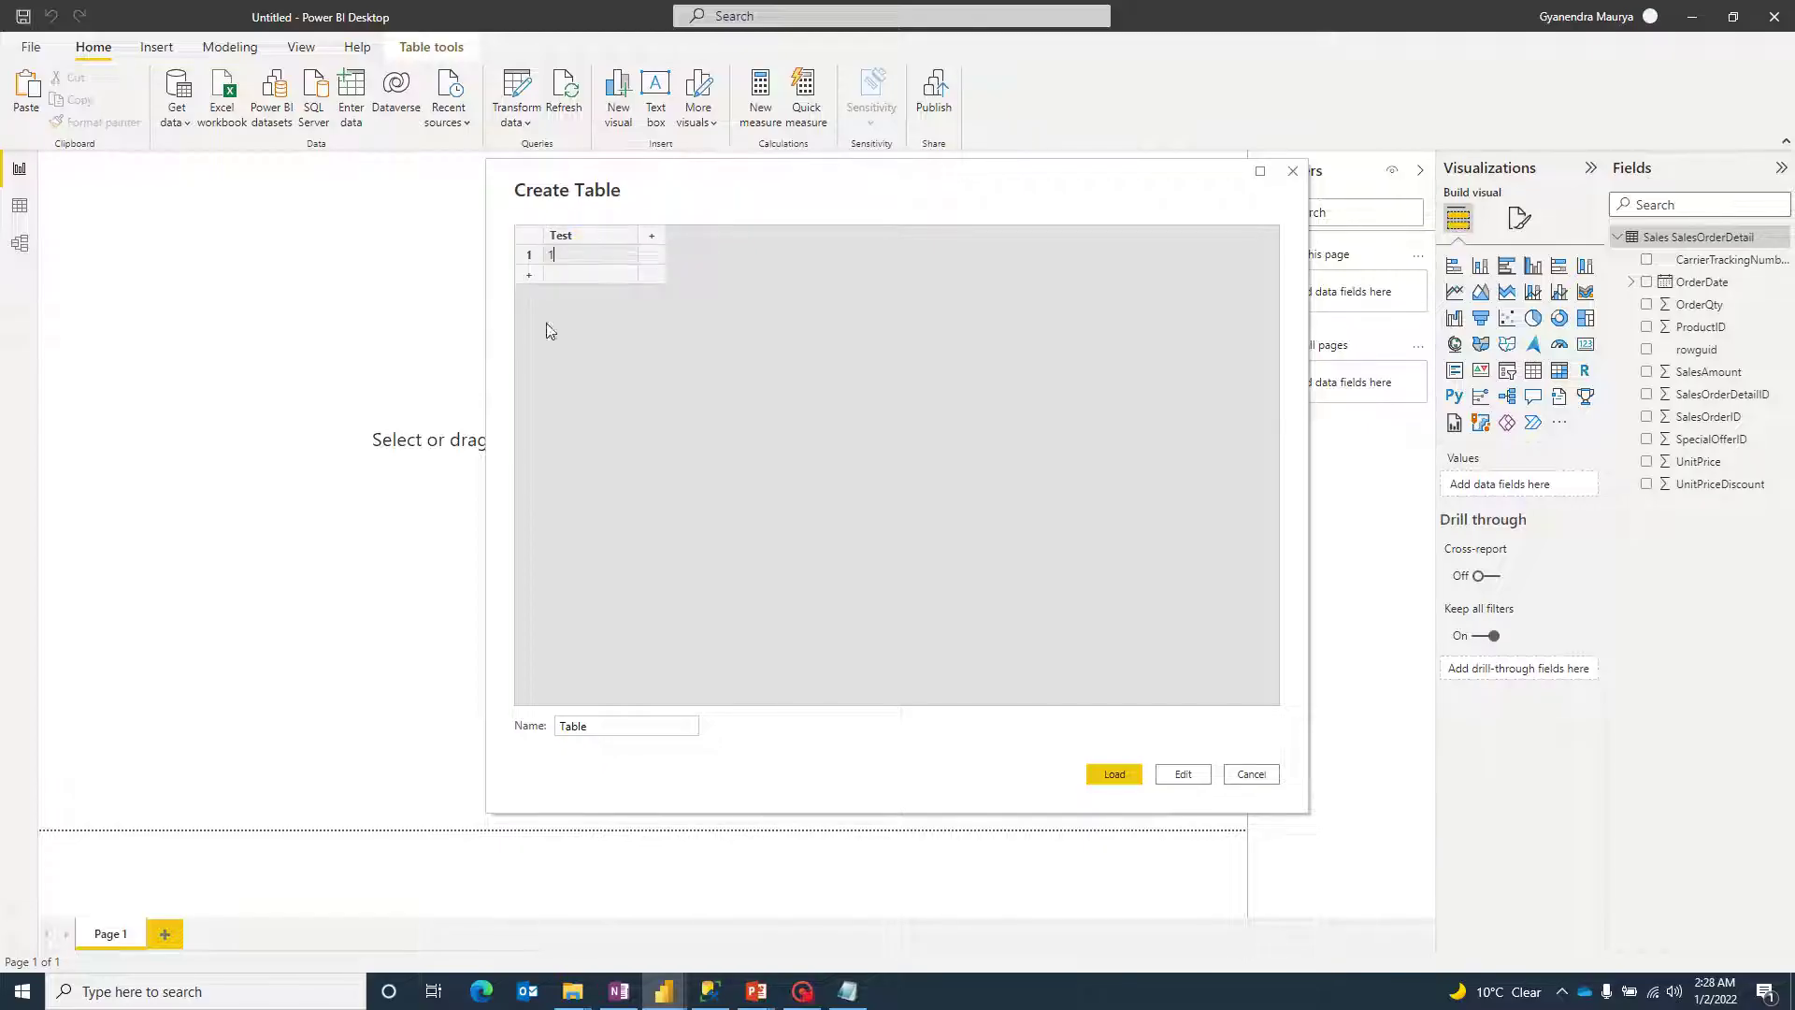
pyautogui.doubleClick(573, 726)
pyautogui.write('MeasuresTable')
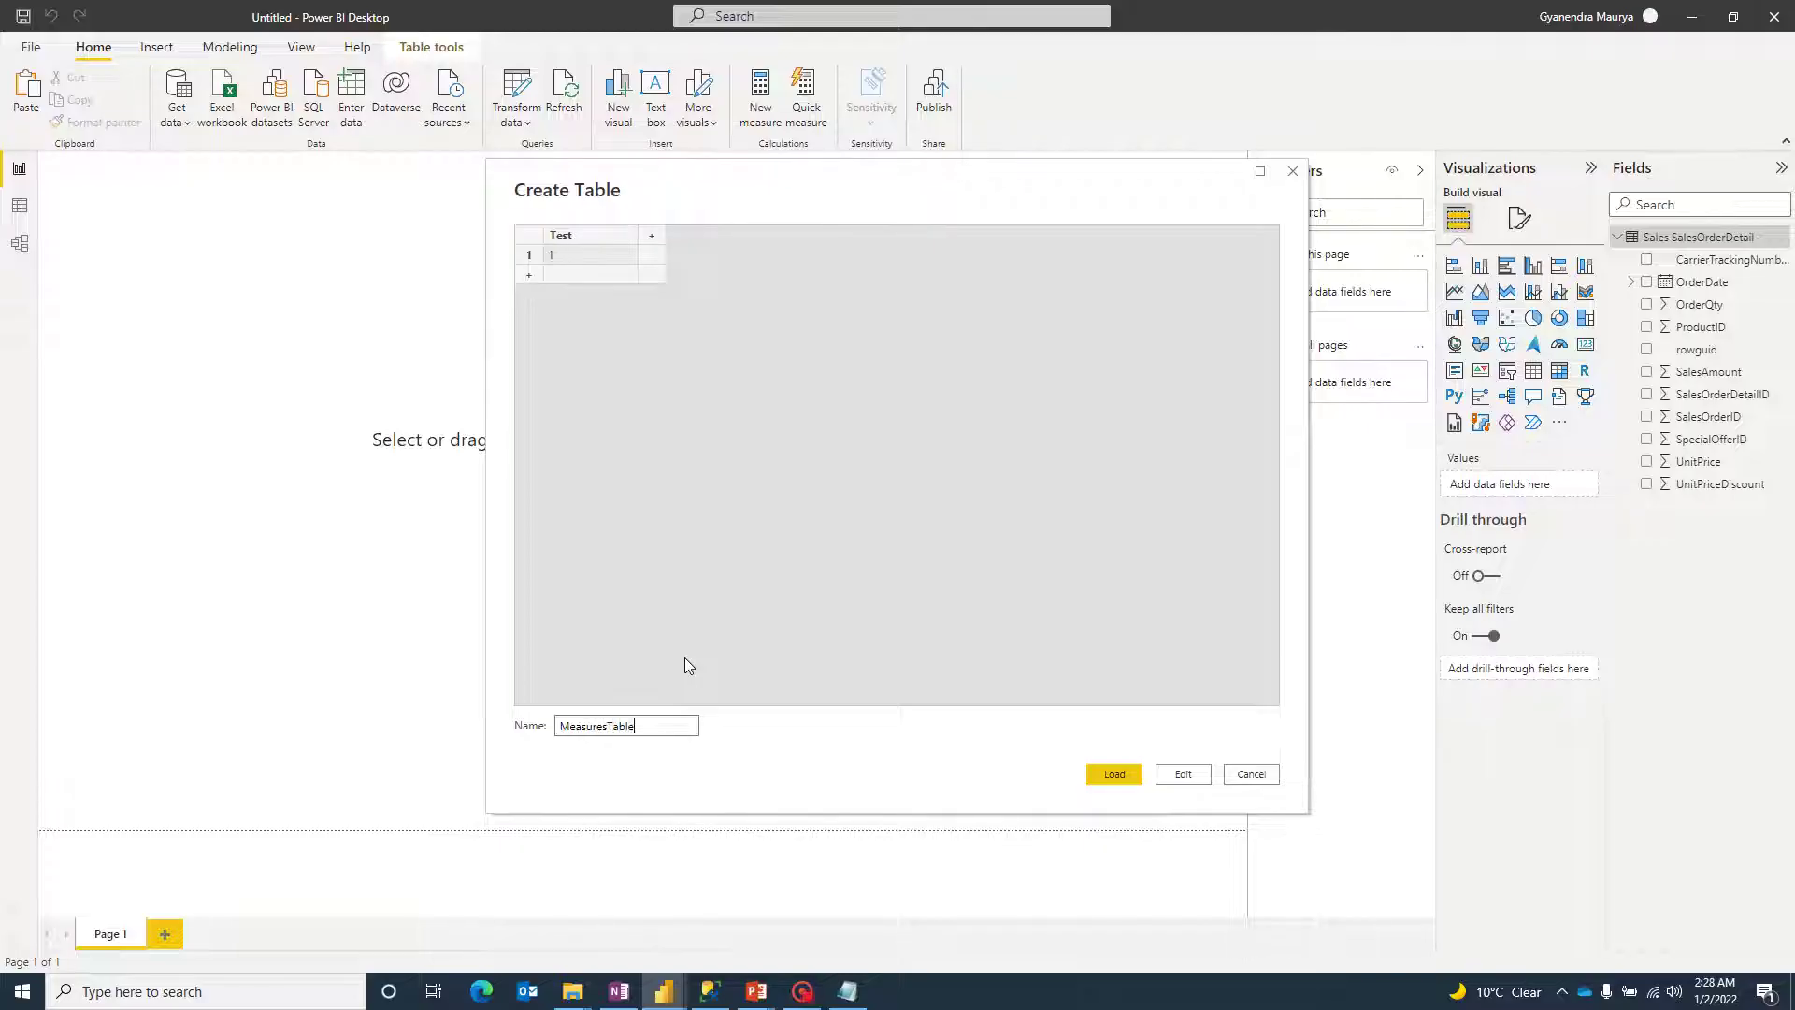
pyautogui.click(1118, 776)
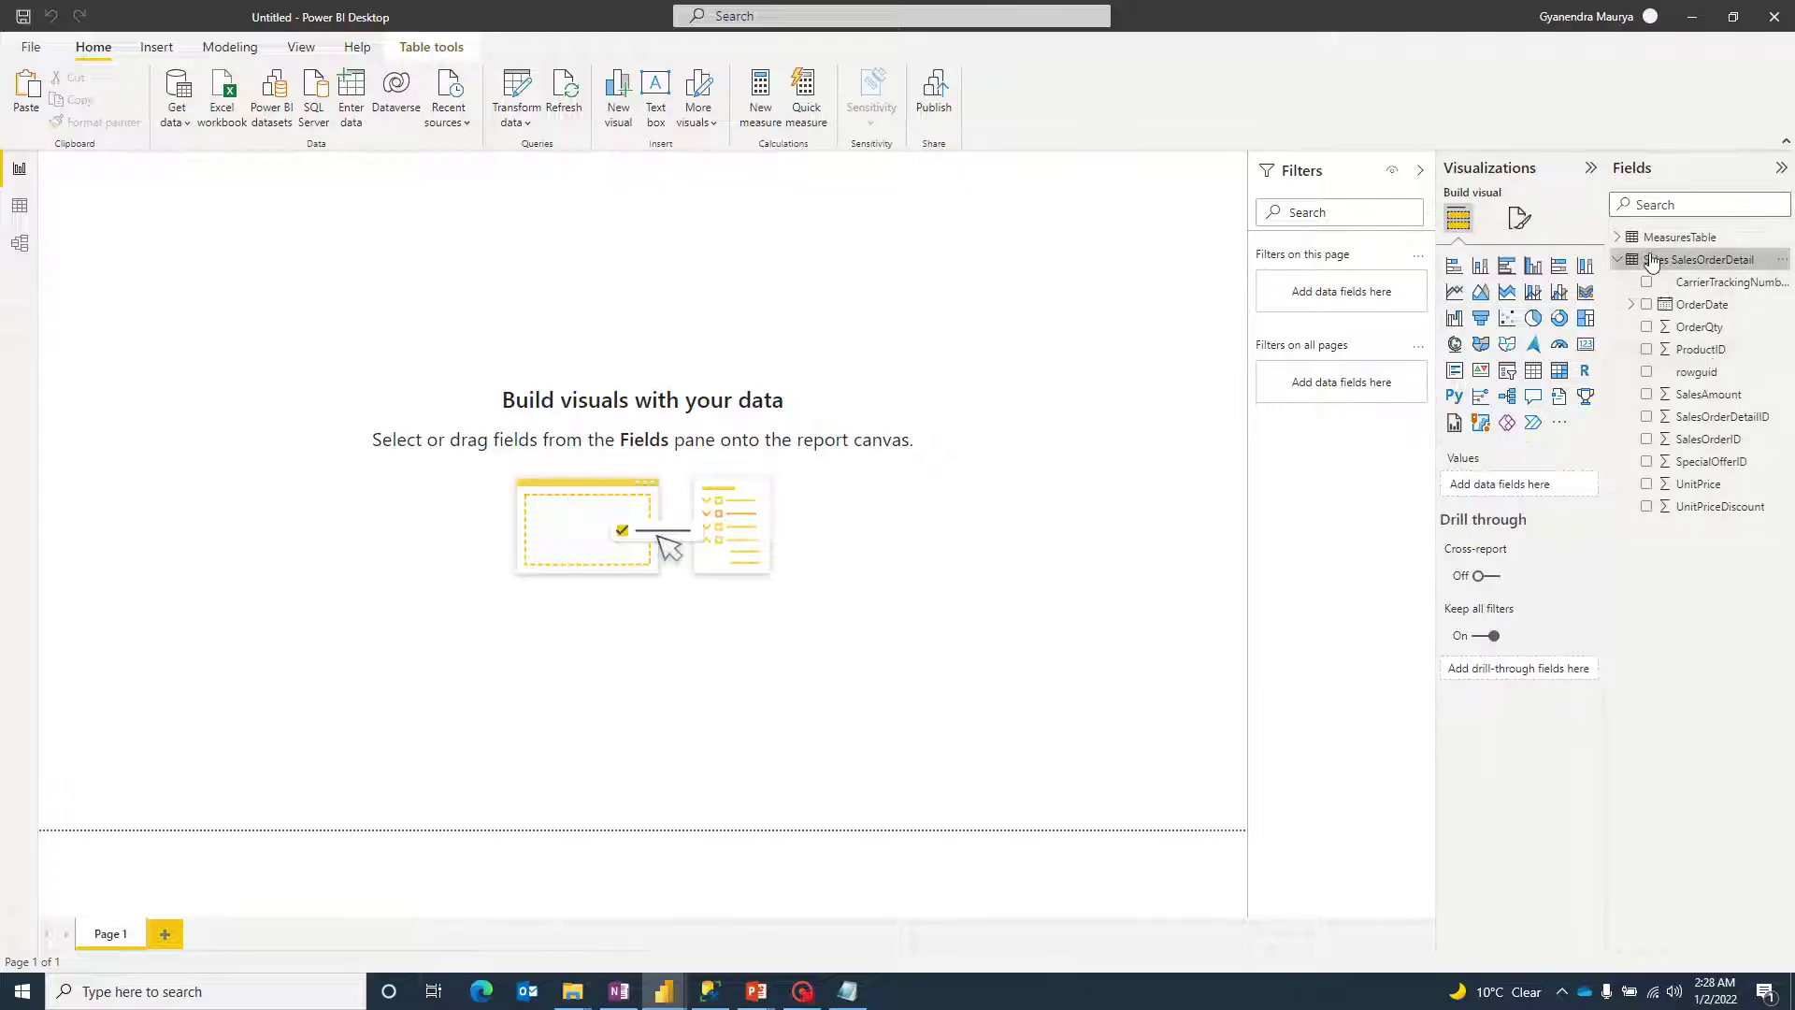
# Step: Create a measure in MeasuresTable: TotalSales = CALCULATE(Sum('Sales SalesOrderDetail'[SalesAmount]))
pyautogui.click(1618, 237)
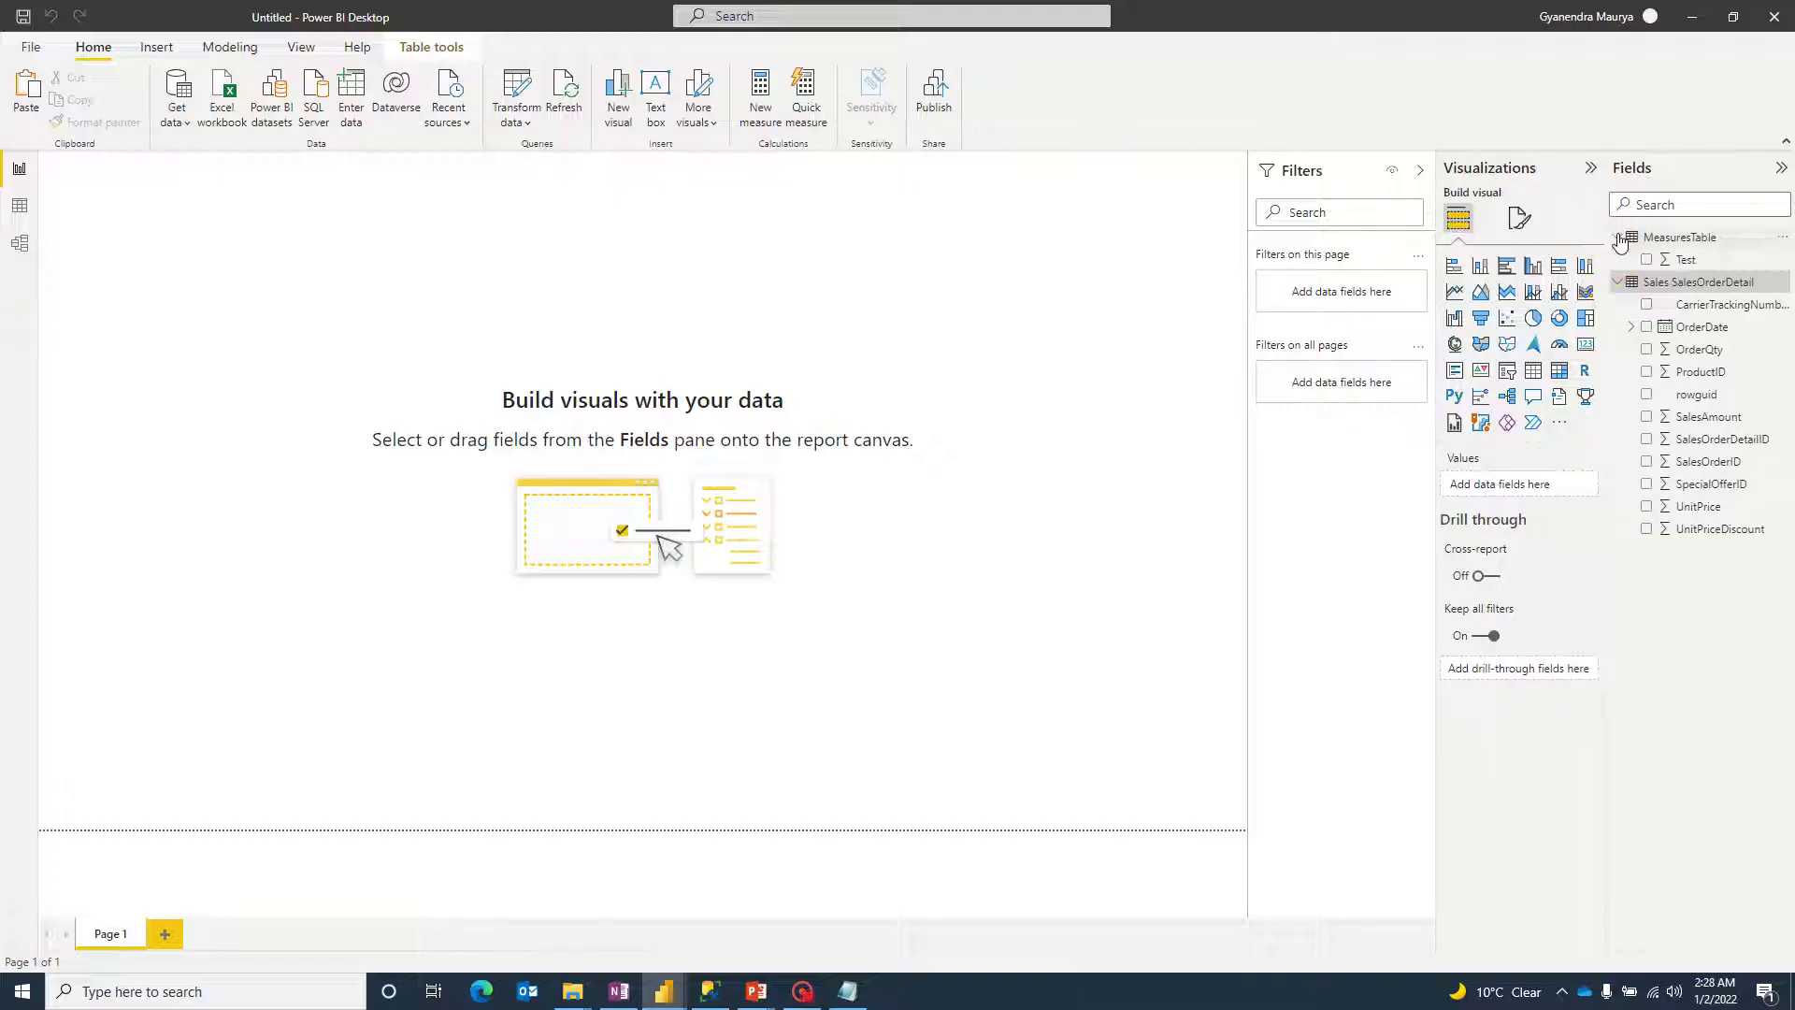
pyautogui.click(1681, 239)
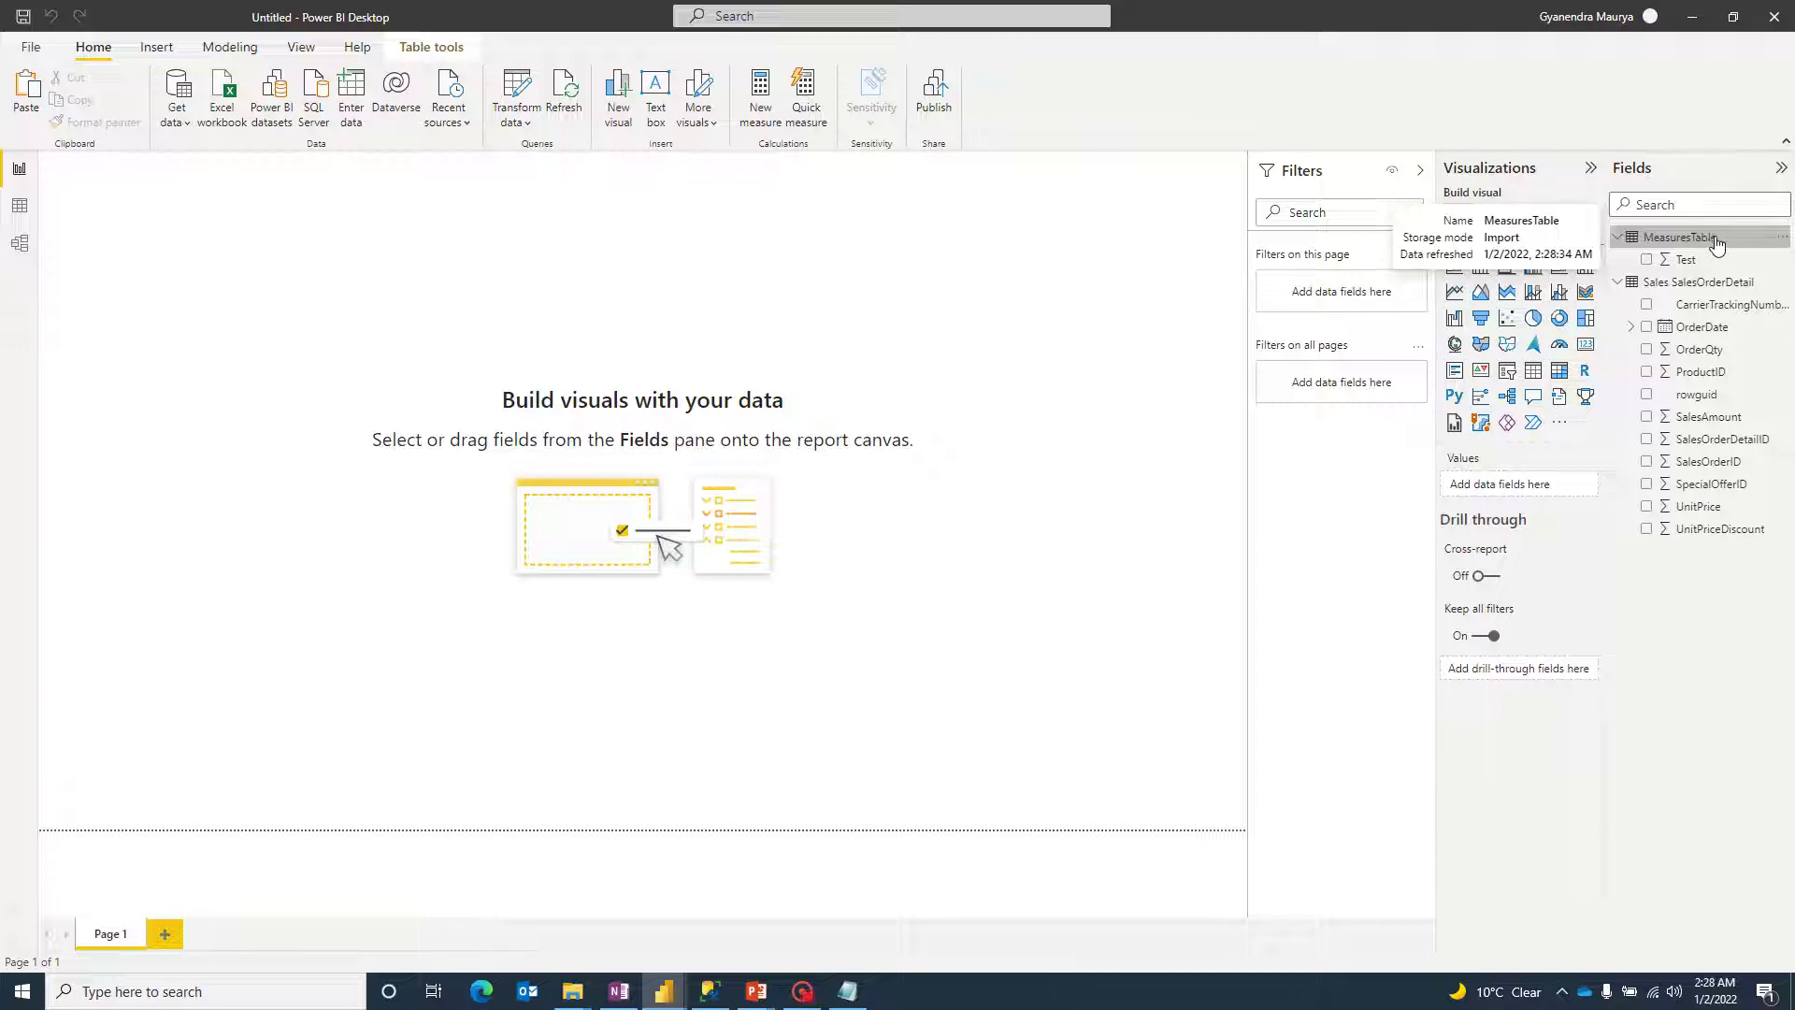
pyautogui.click(762, 105)
pyautogui.write('Sales')
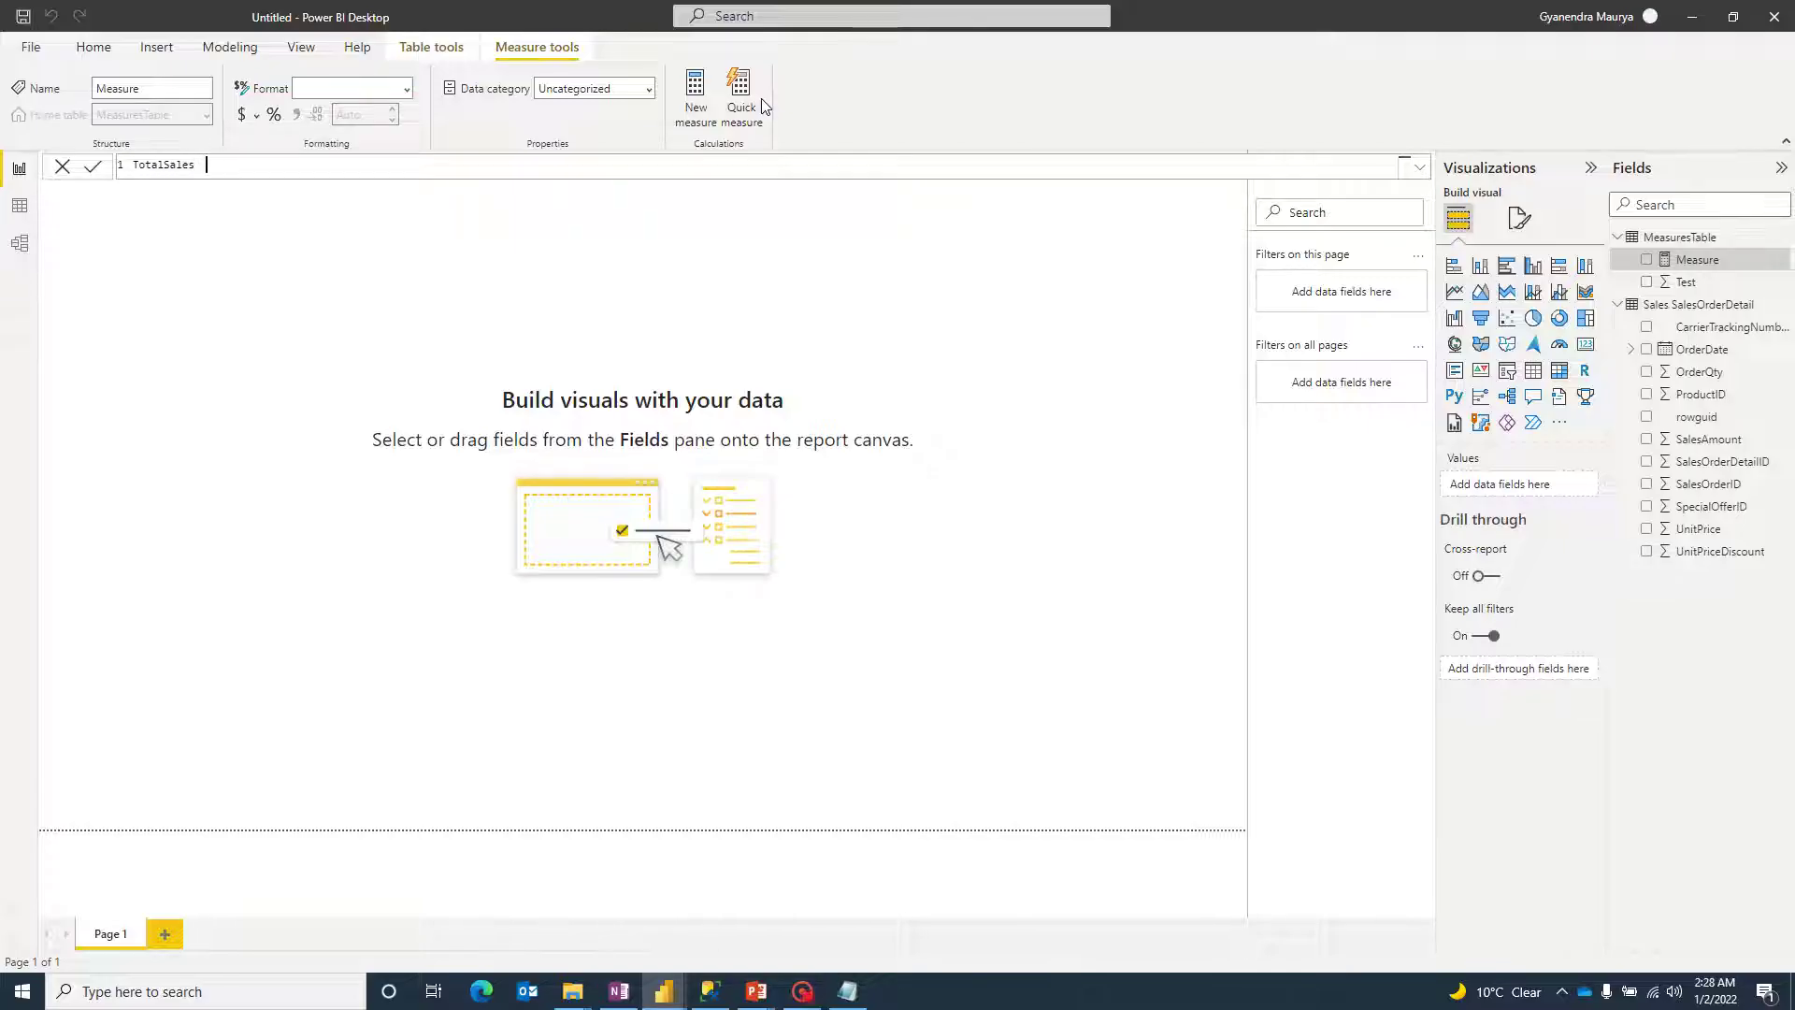
pyautogui.write('= CALCULATE(')
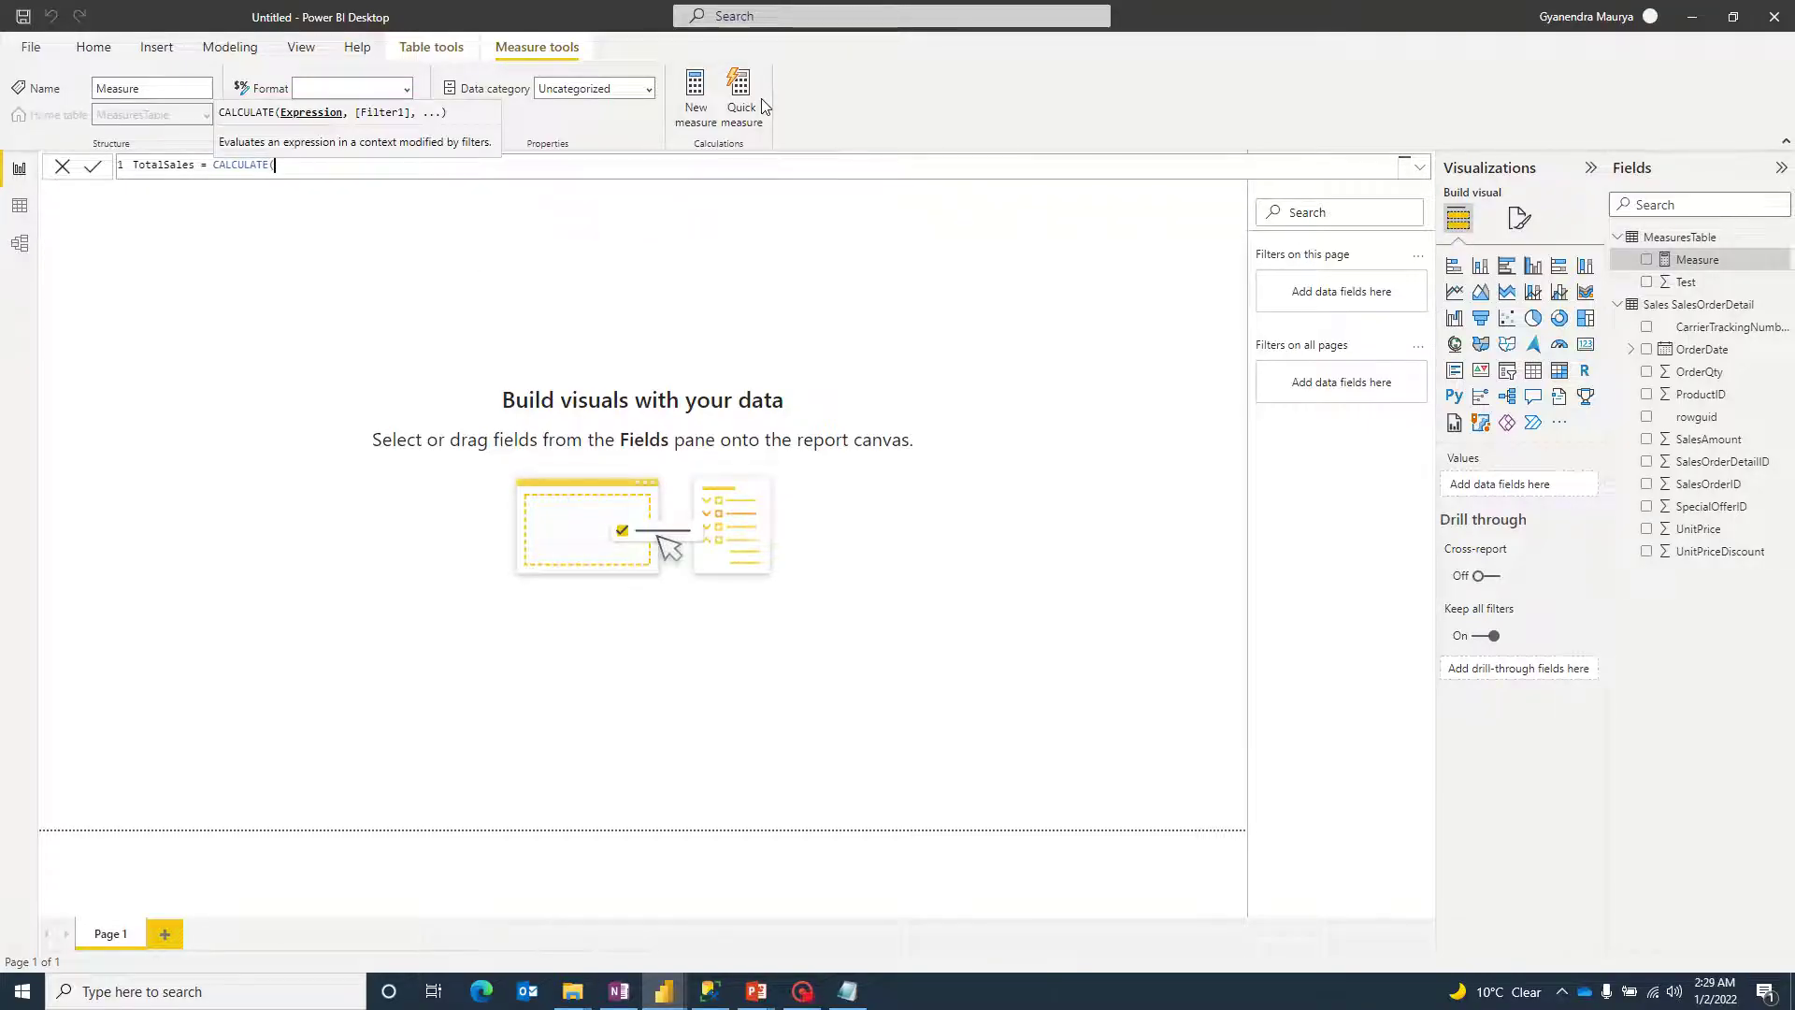
pyautogui.write('SalesAmo')
pyautogui.press('BackSpace')
pyautogui.press('BackSpace')
pyautogui.press('BackSpace')
pyautogui.press('BackSpace')
pyautogui.press('BackSpace')
pyautogui.write('um(')
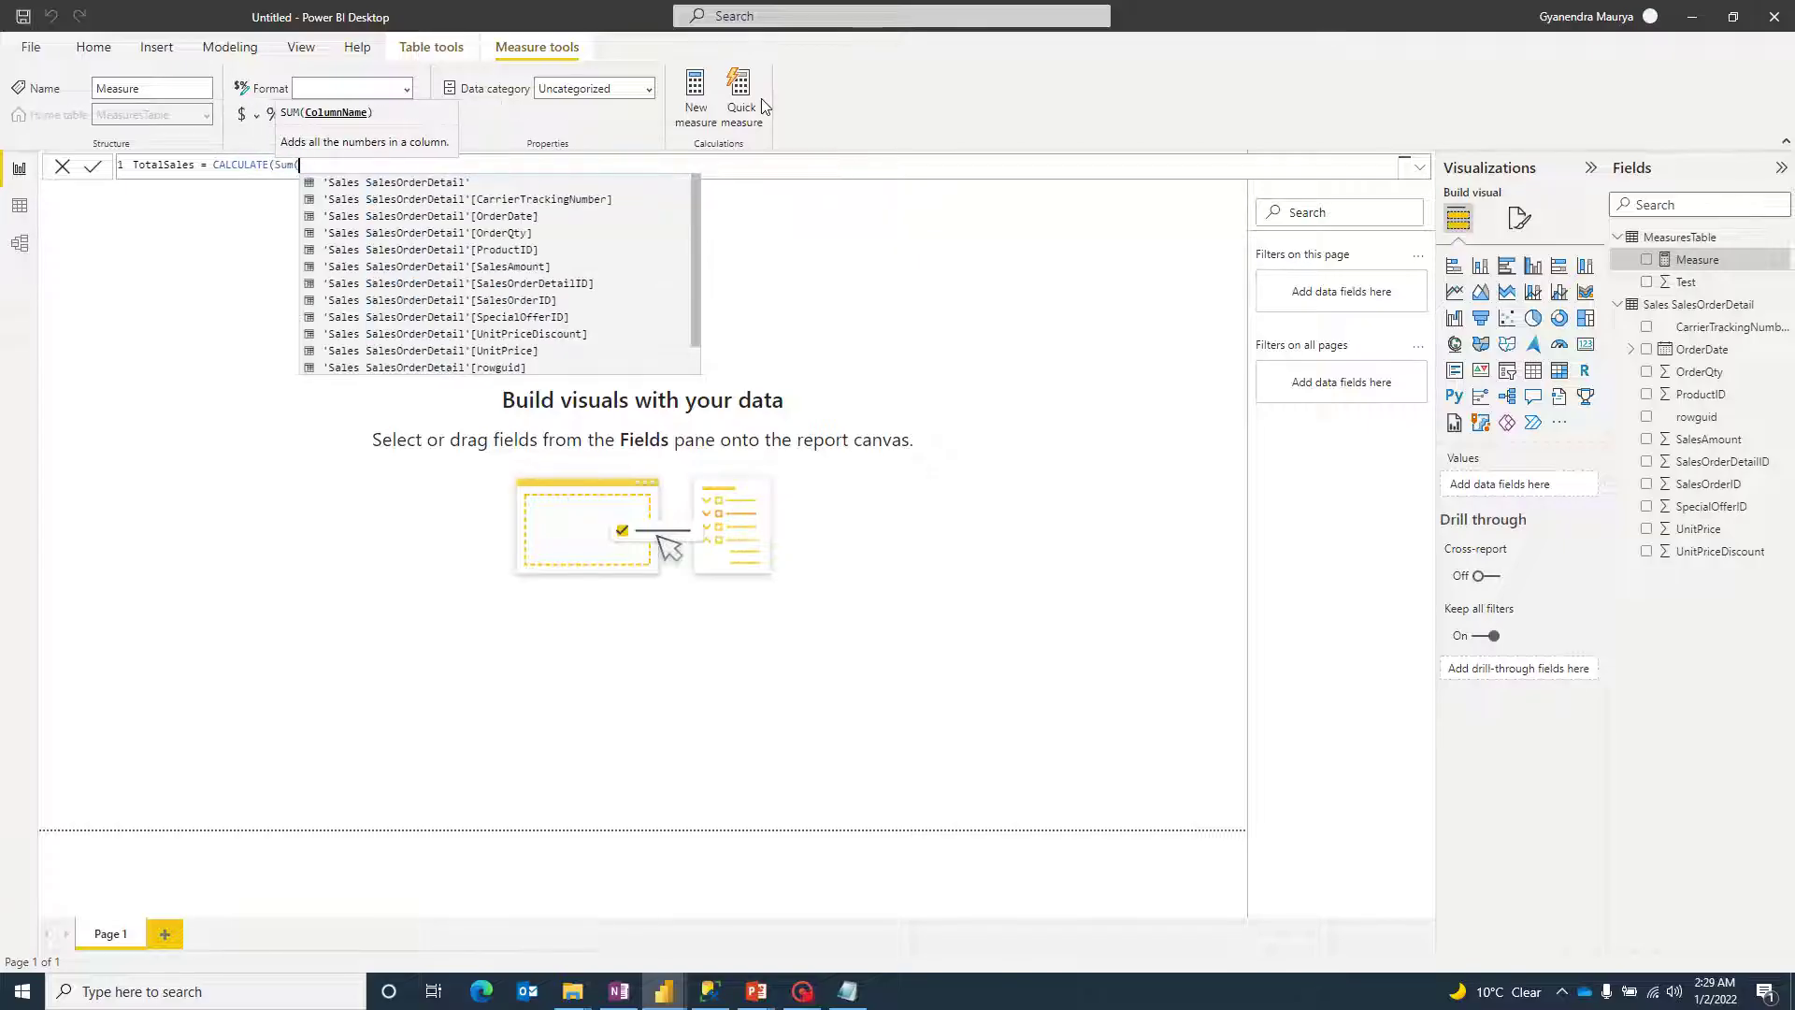
pyautogui.write('Sales')
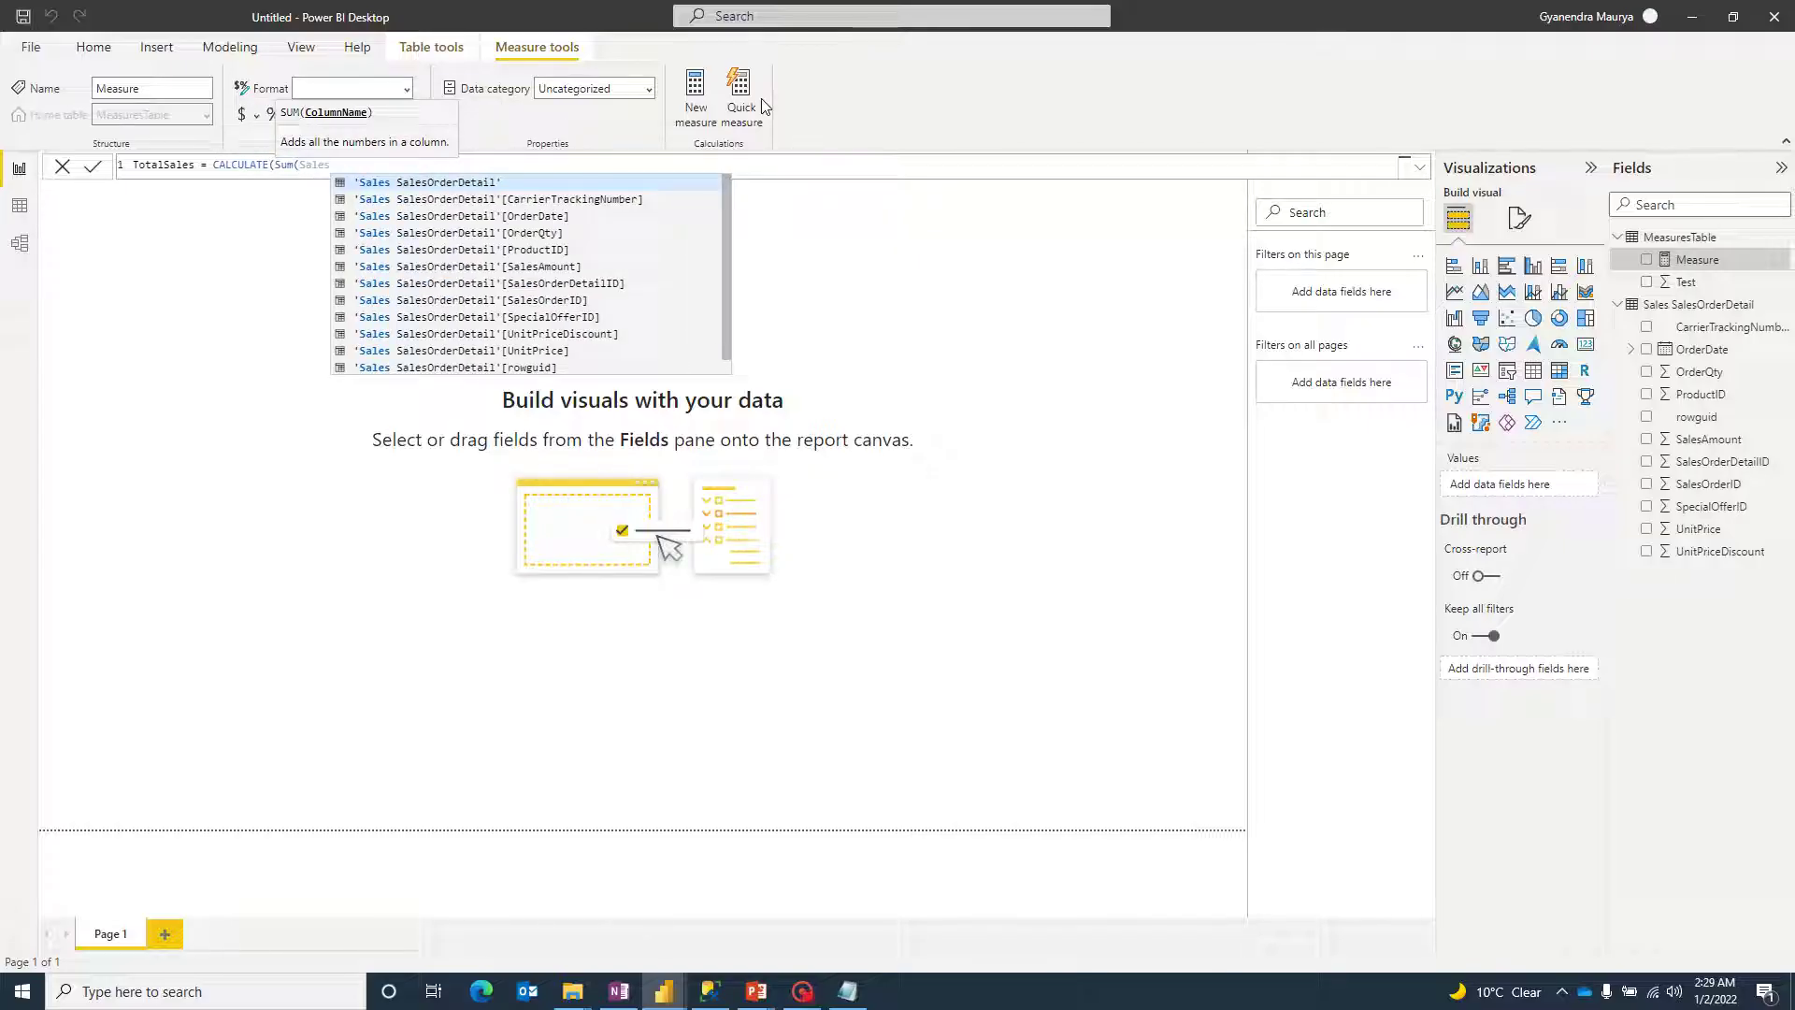
pyautogui.write('Amount')
pyautogui.press('Tab')
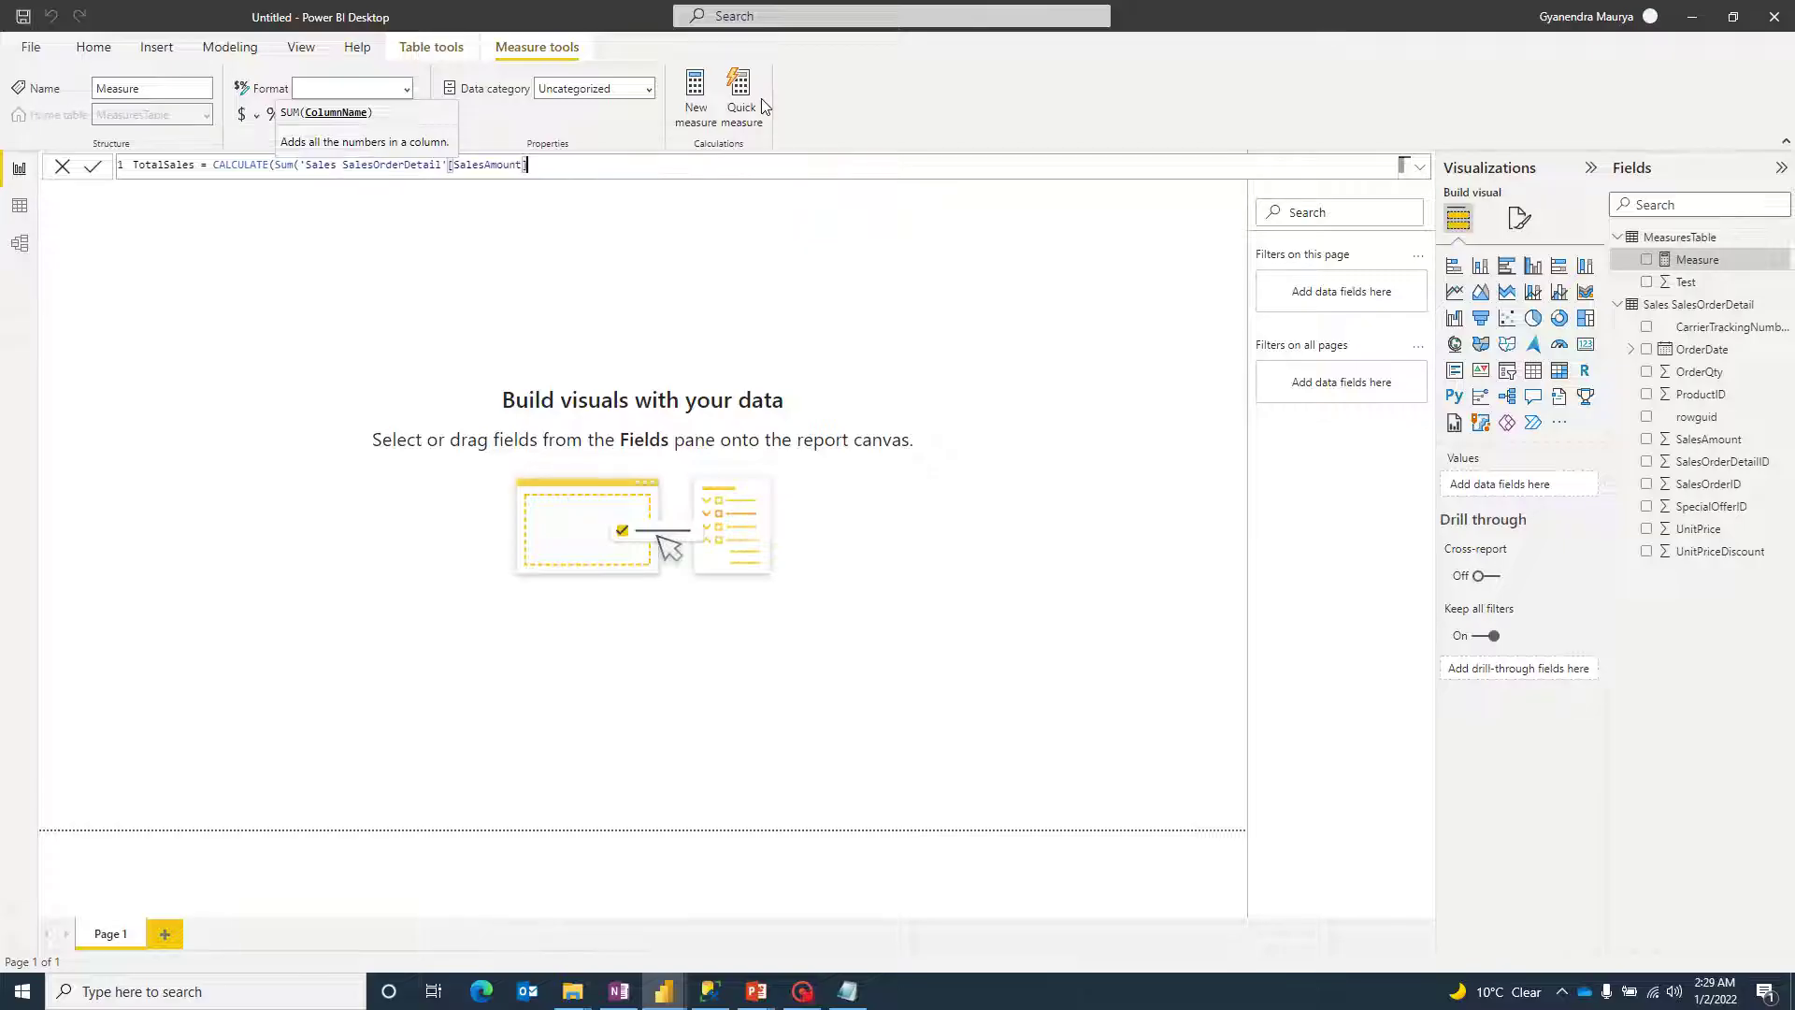
pyautogui.write('))')
pyautogui.press('Return')
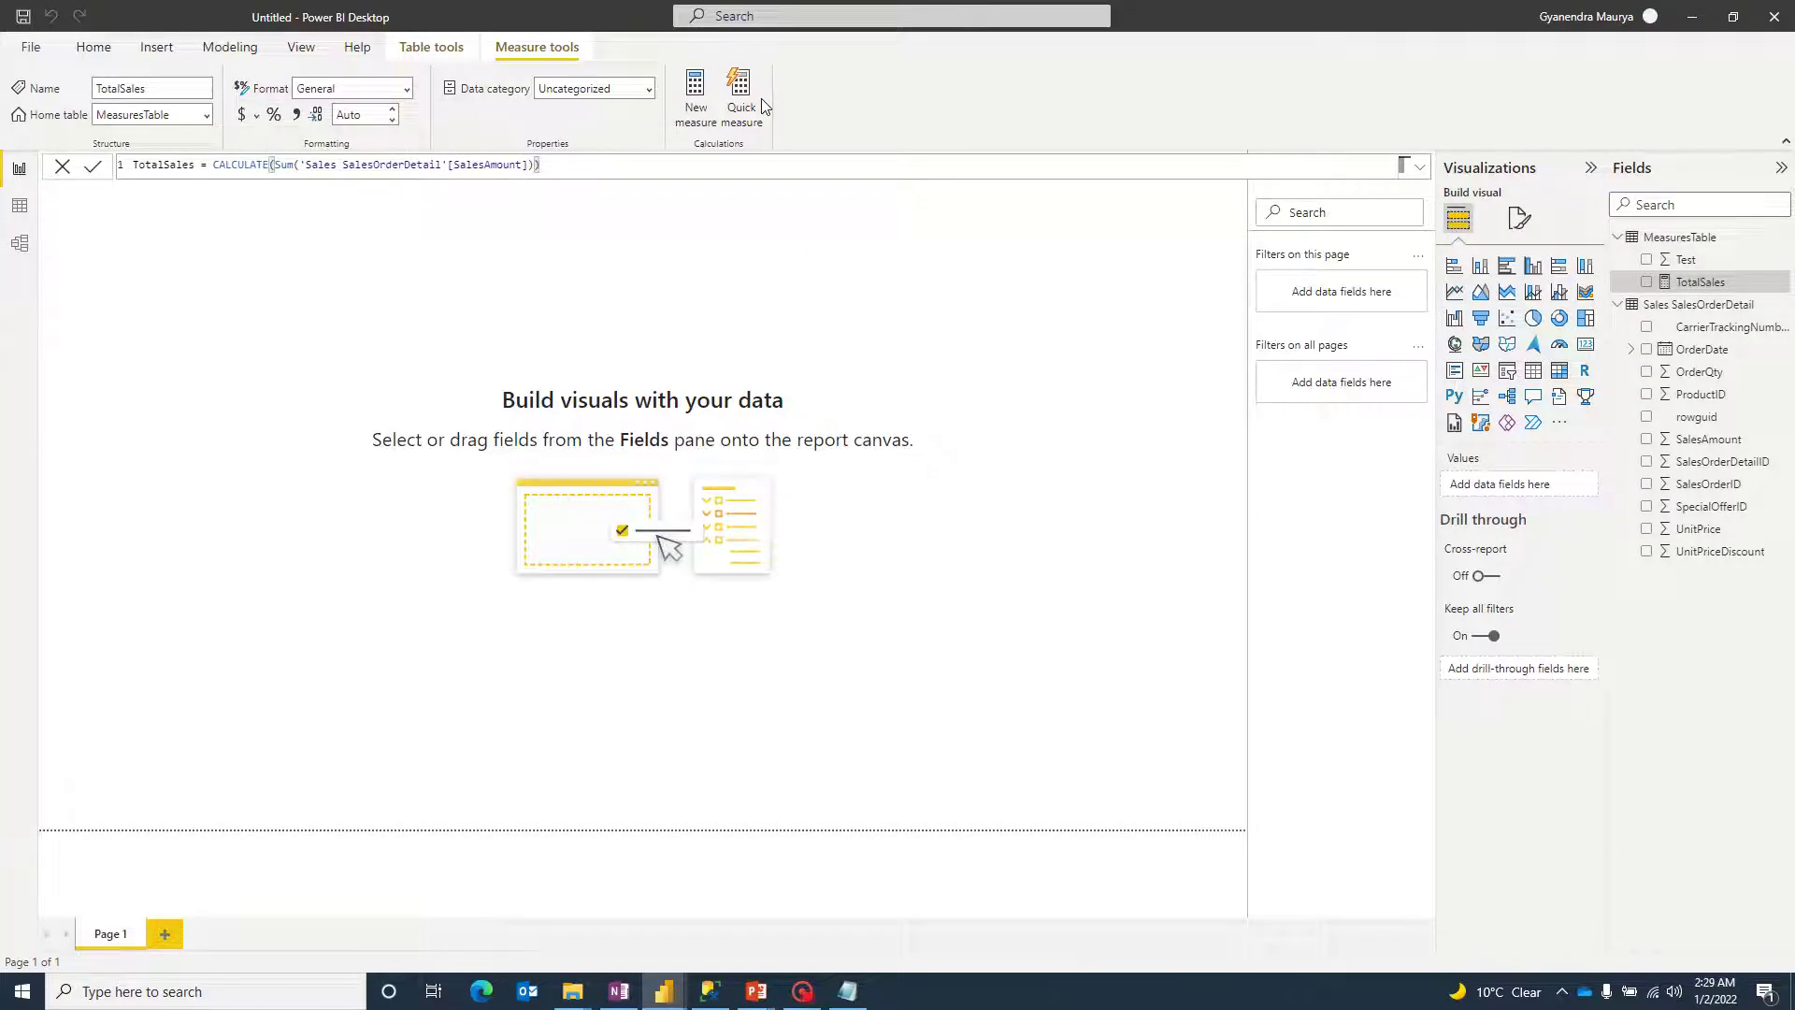
# Step: Create a measure in MeasuresTable: SalesLastMonth = CALCULATE(MeasuresTable[TotalSales], PARALLELPERIOD('Sales SalesOrderDetail'[OrderDate].[Date],-1,MONTH))
pyautogui.click(1669, 238)
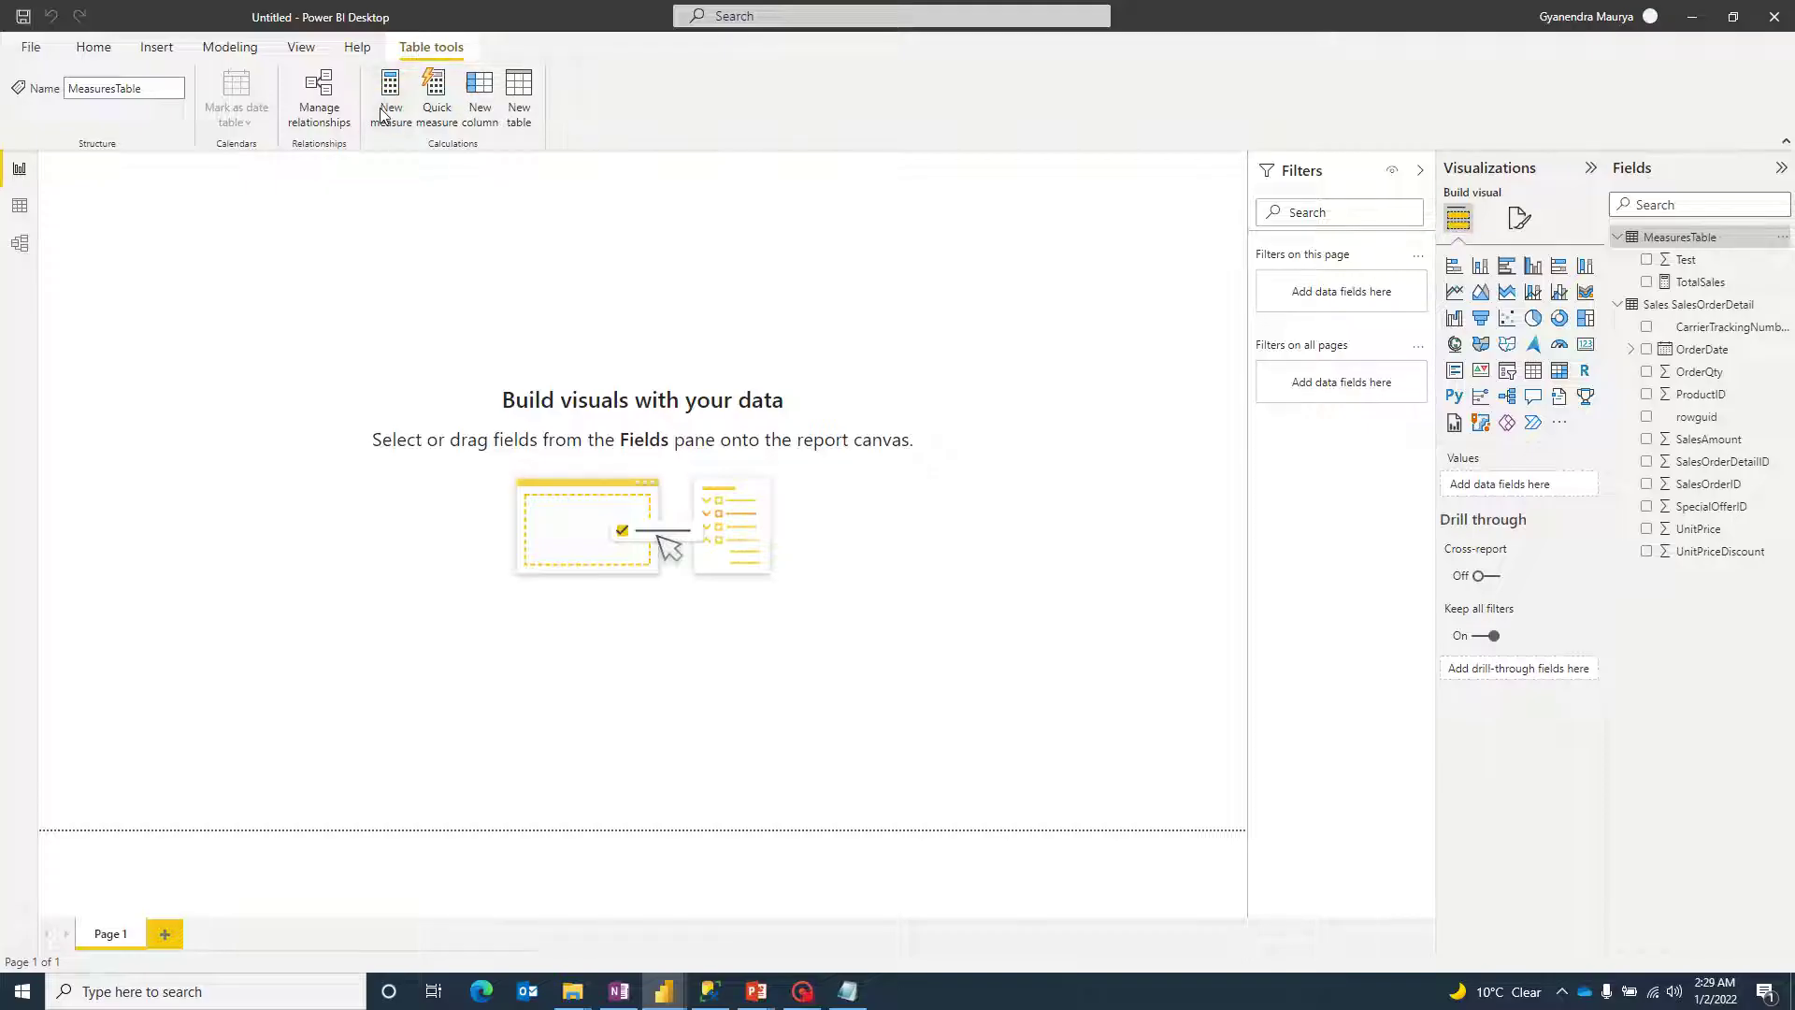
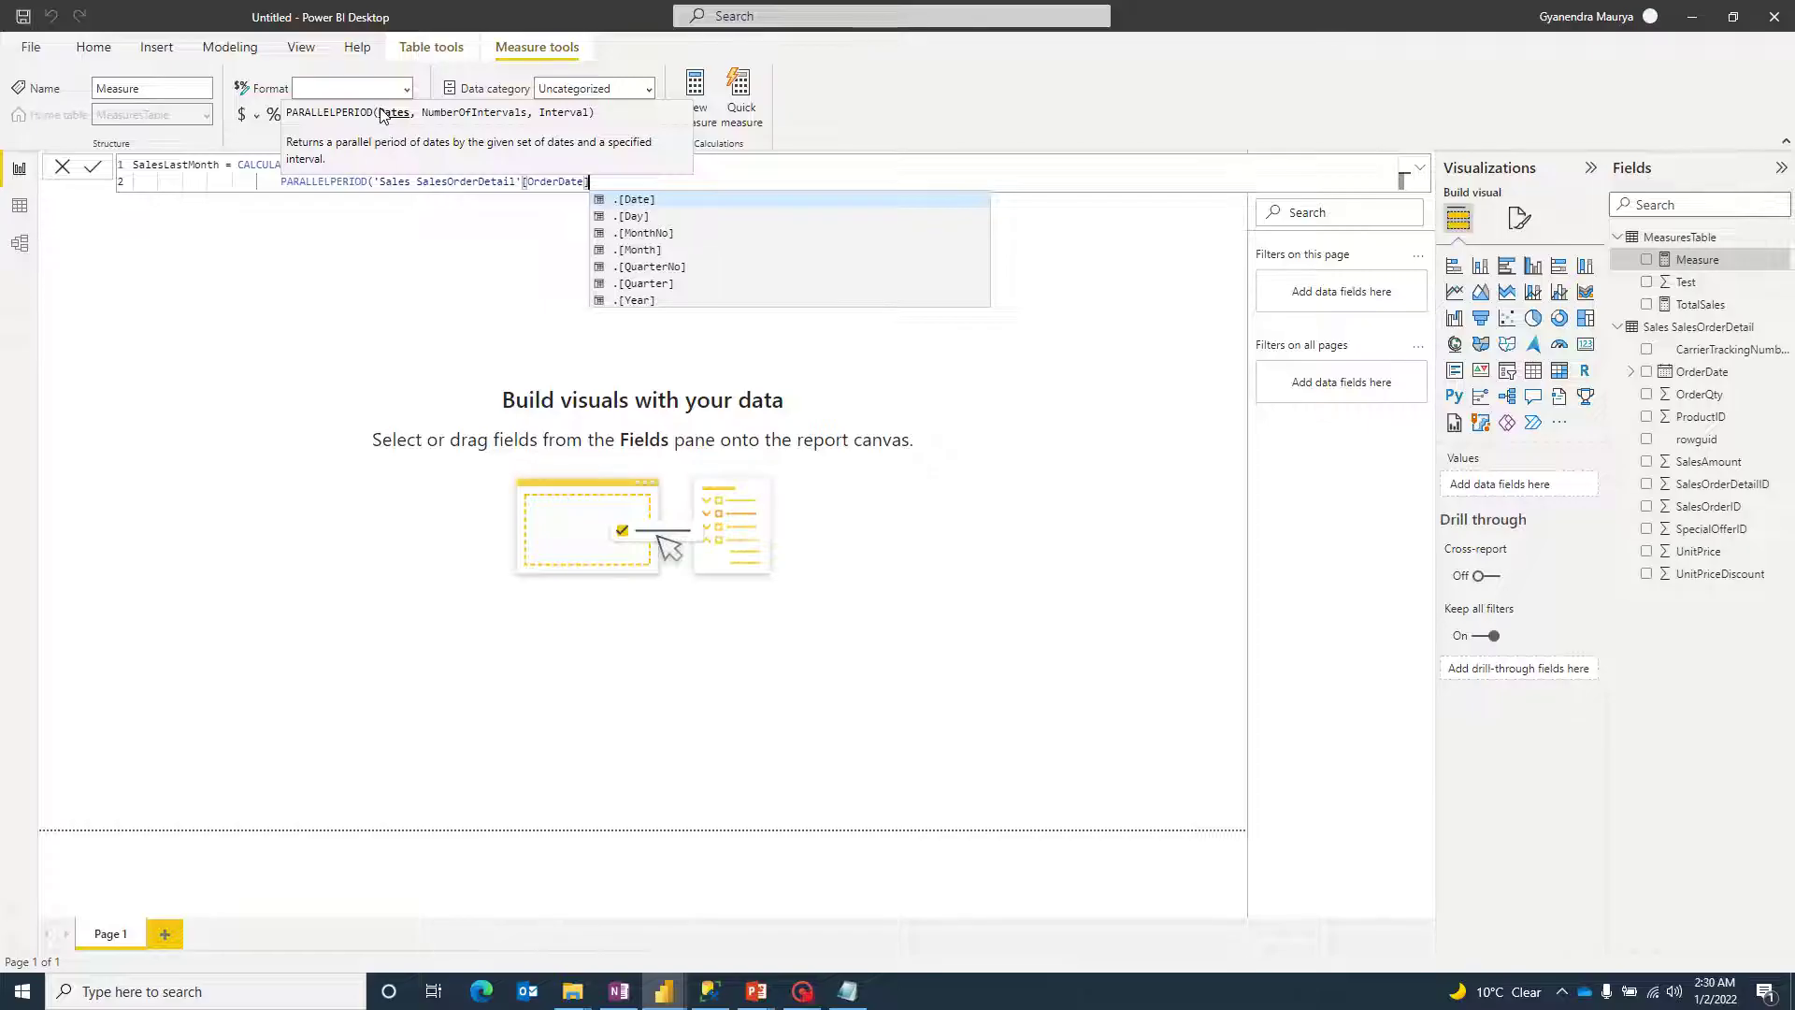
pyautogui.write('.[')
pyautogui.write('D')
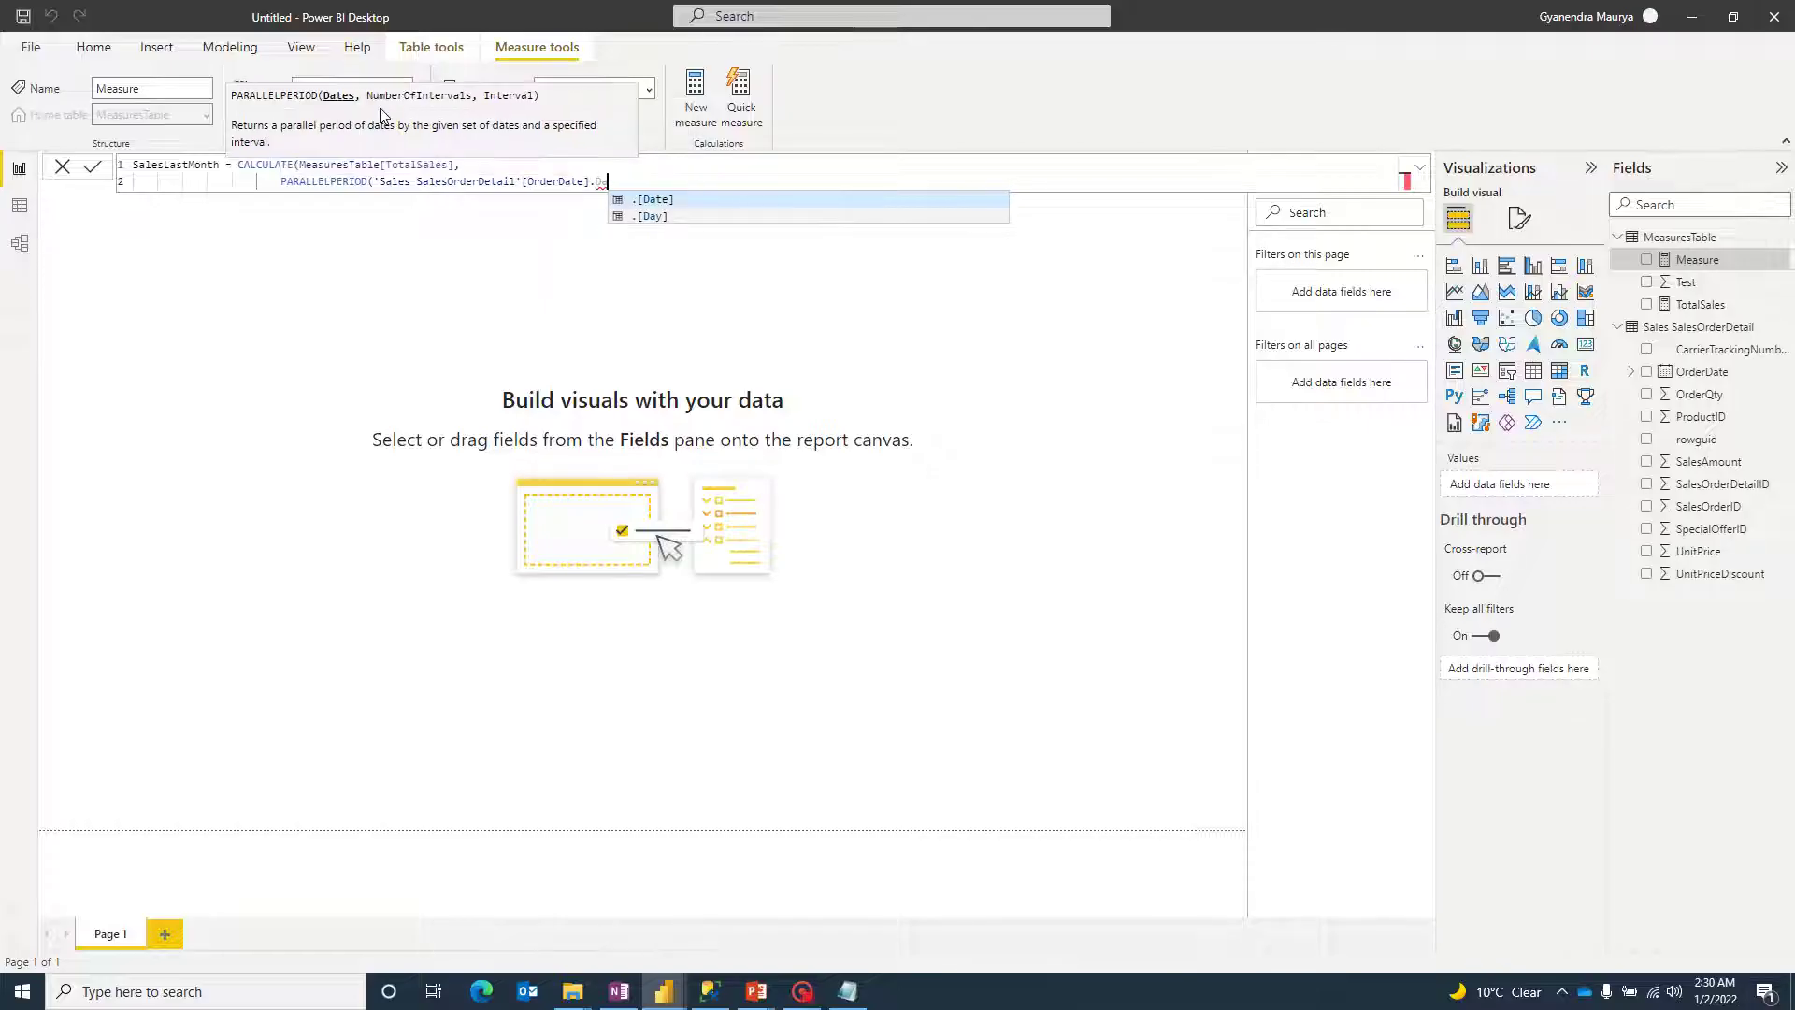
pyautogui.press('Tab')
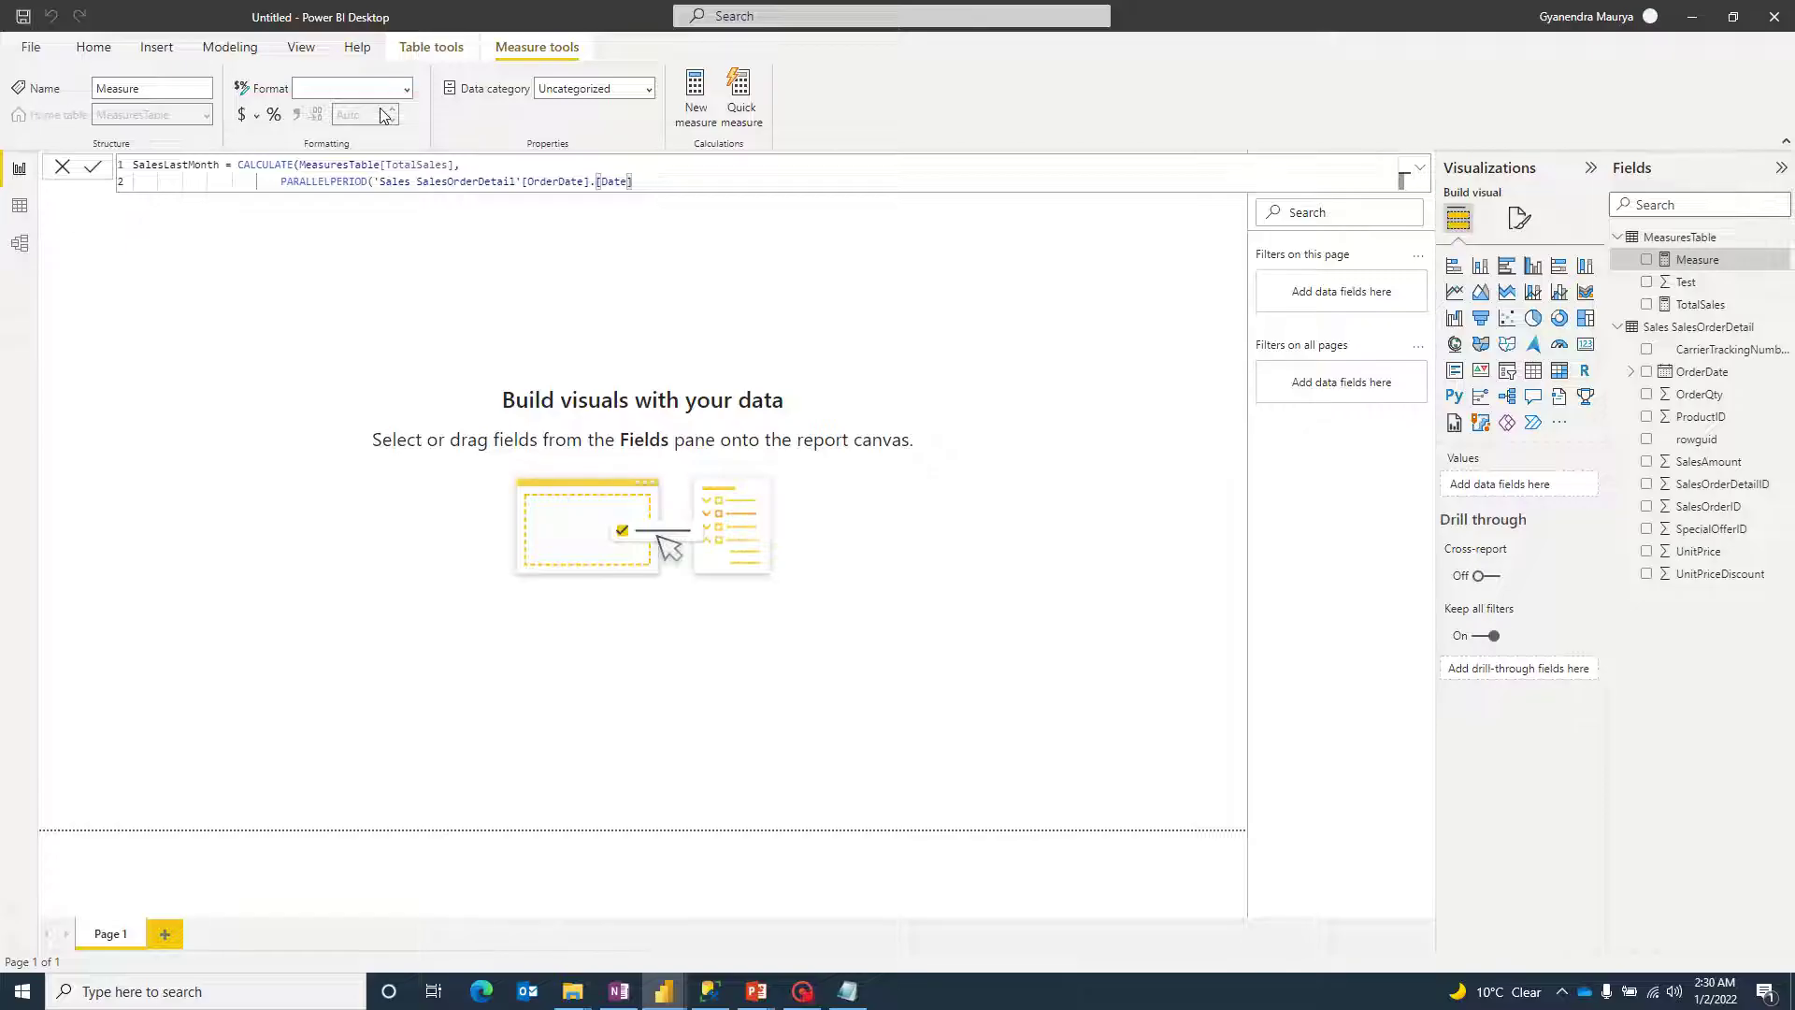
pyautogui.write(',')
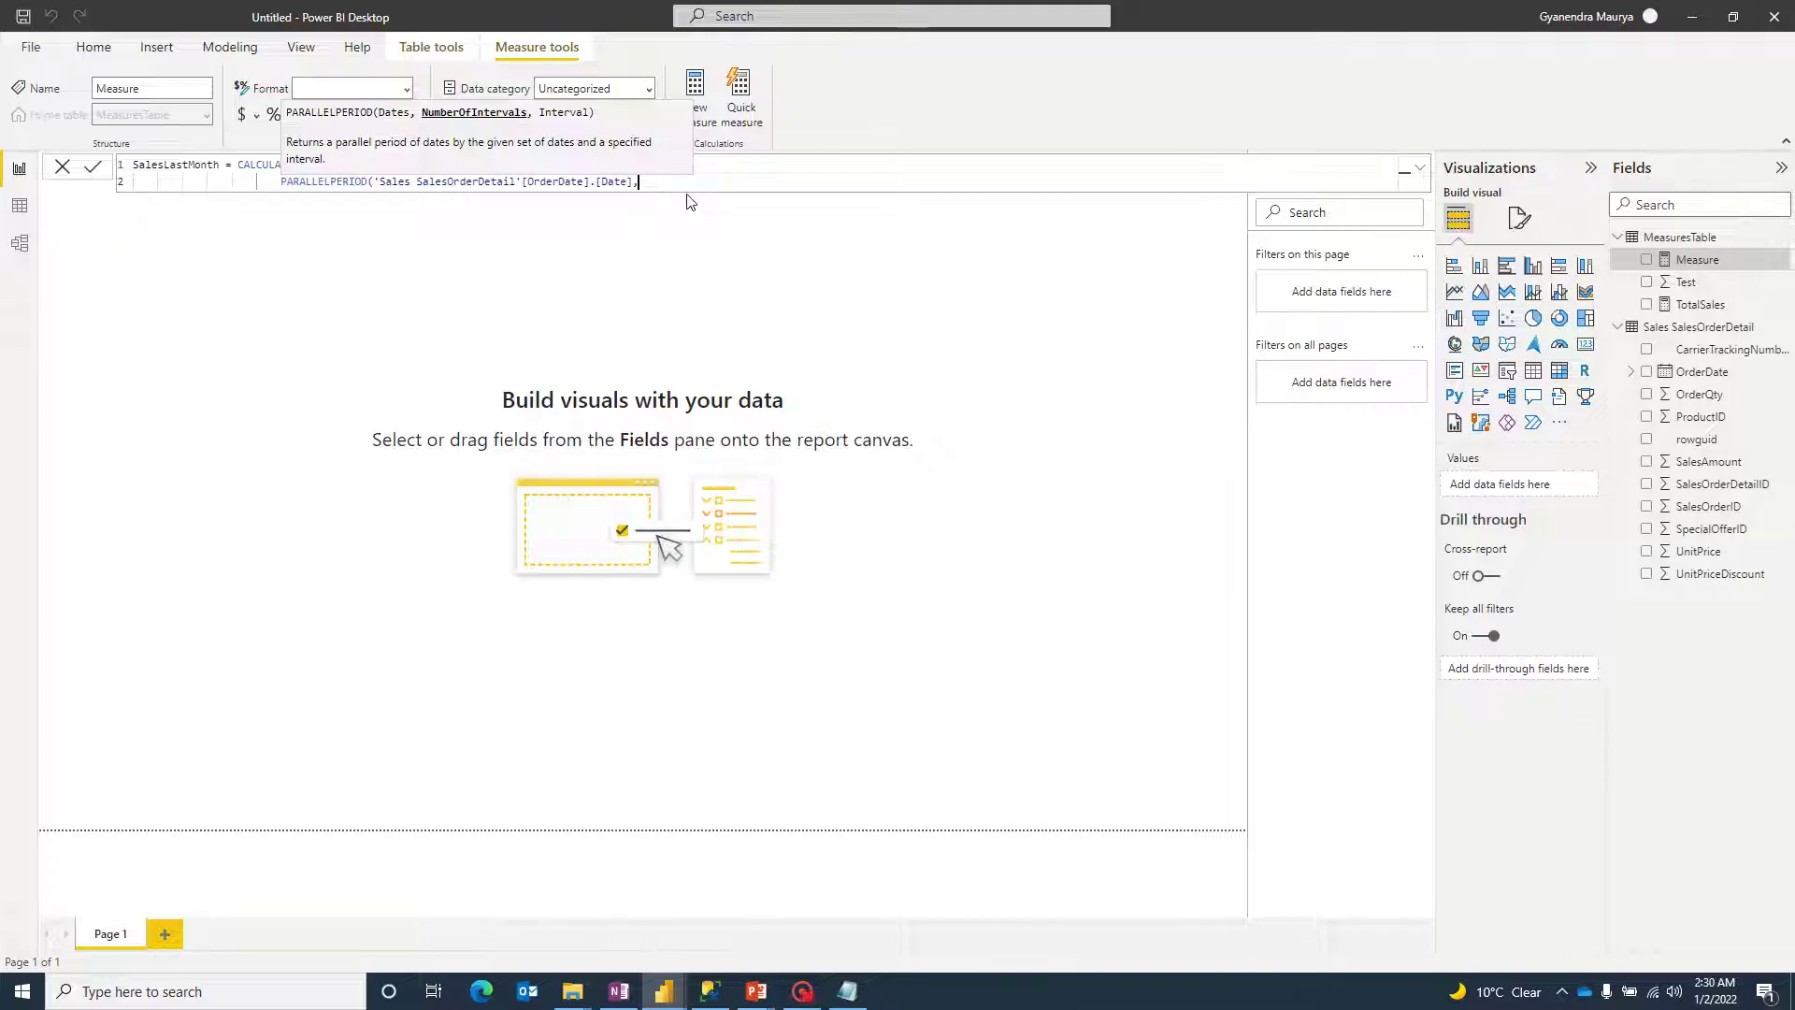
pyautogui.write(',')
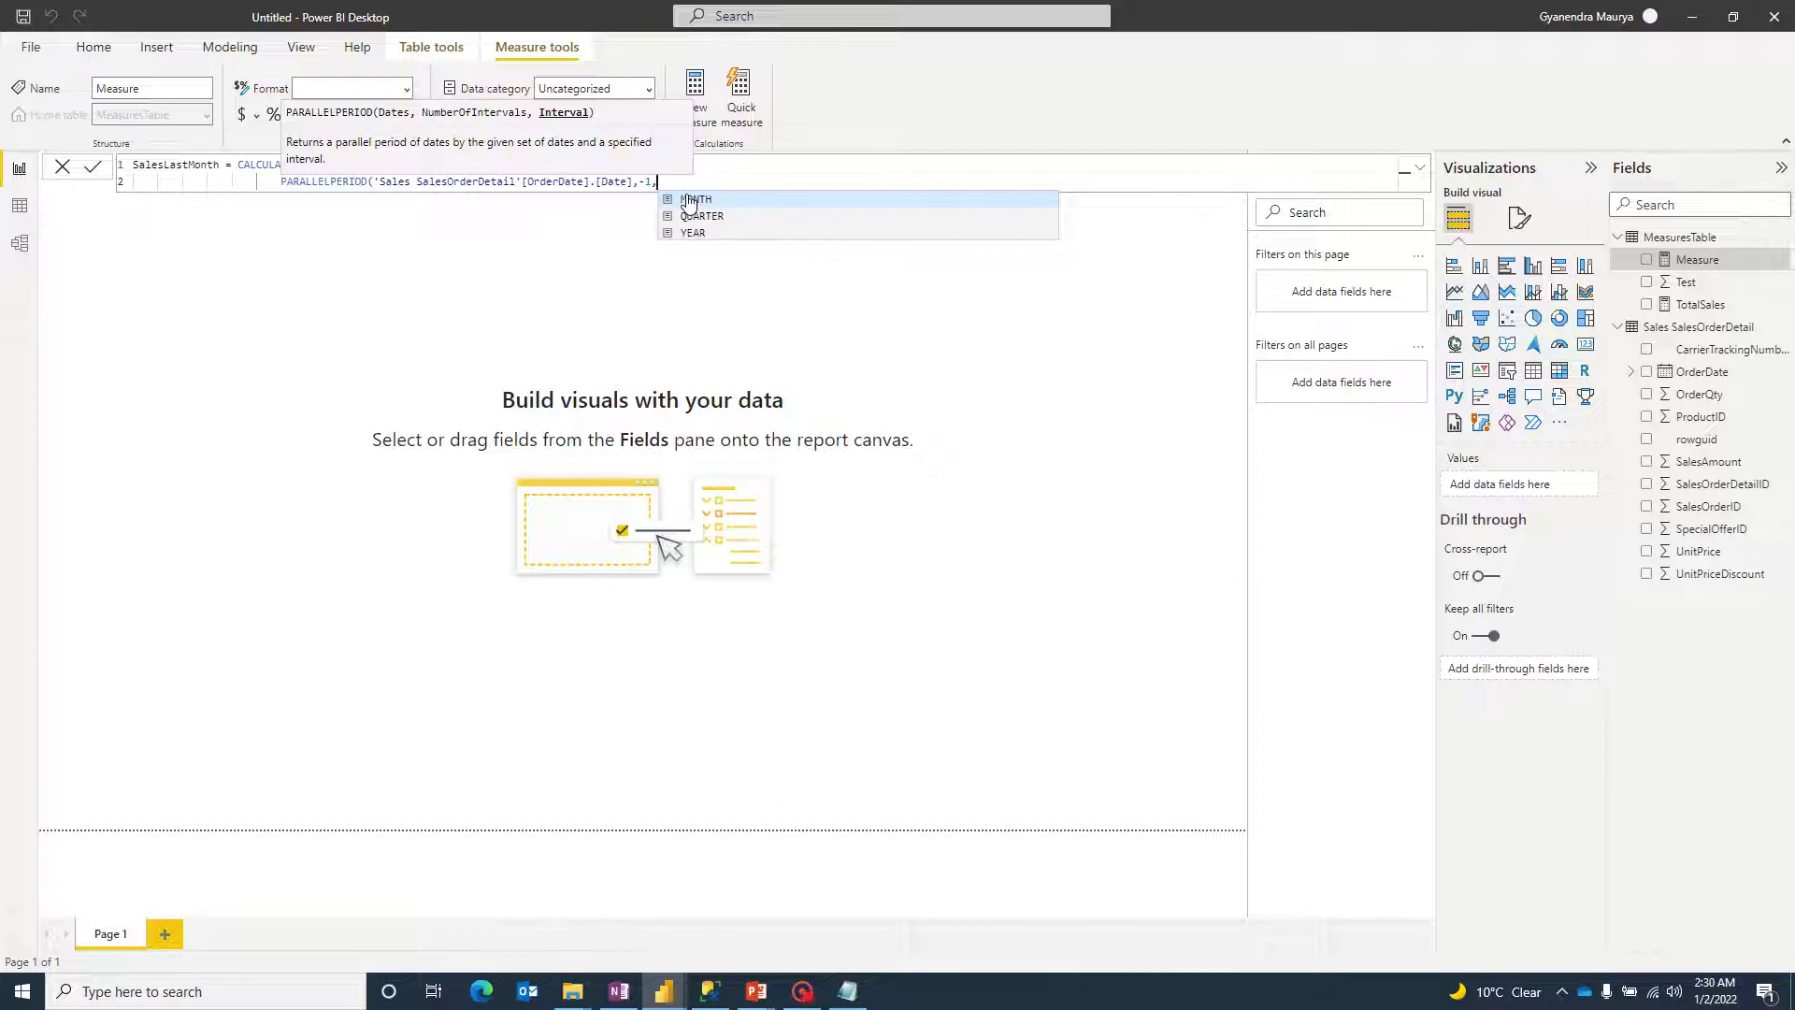
pyautogui.click(689, 200)
pyautogui.write('))')
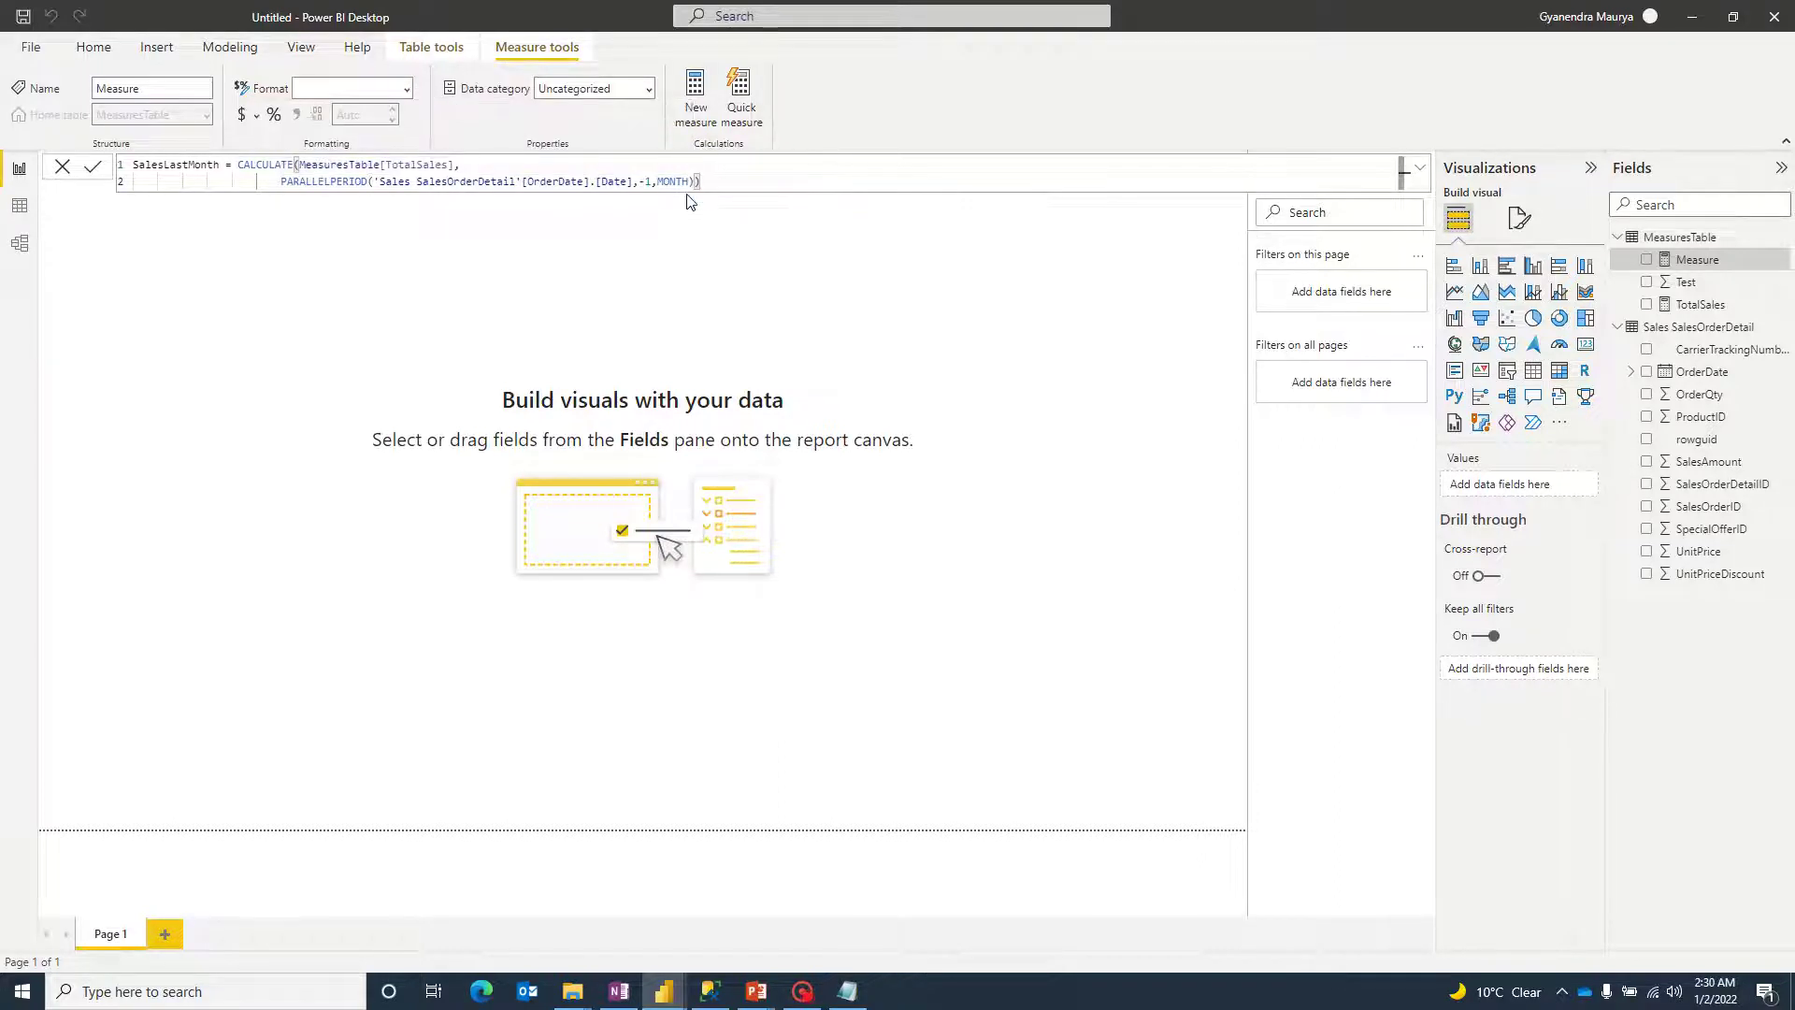
pyautogui.press('Return')
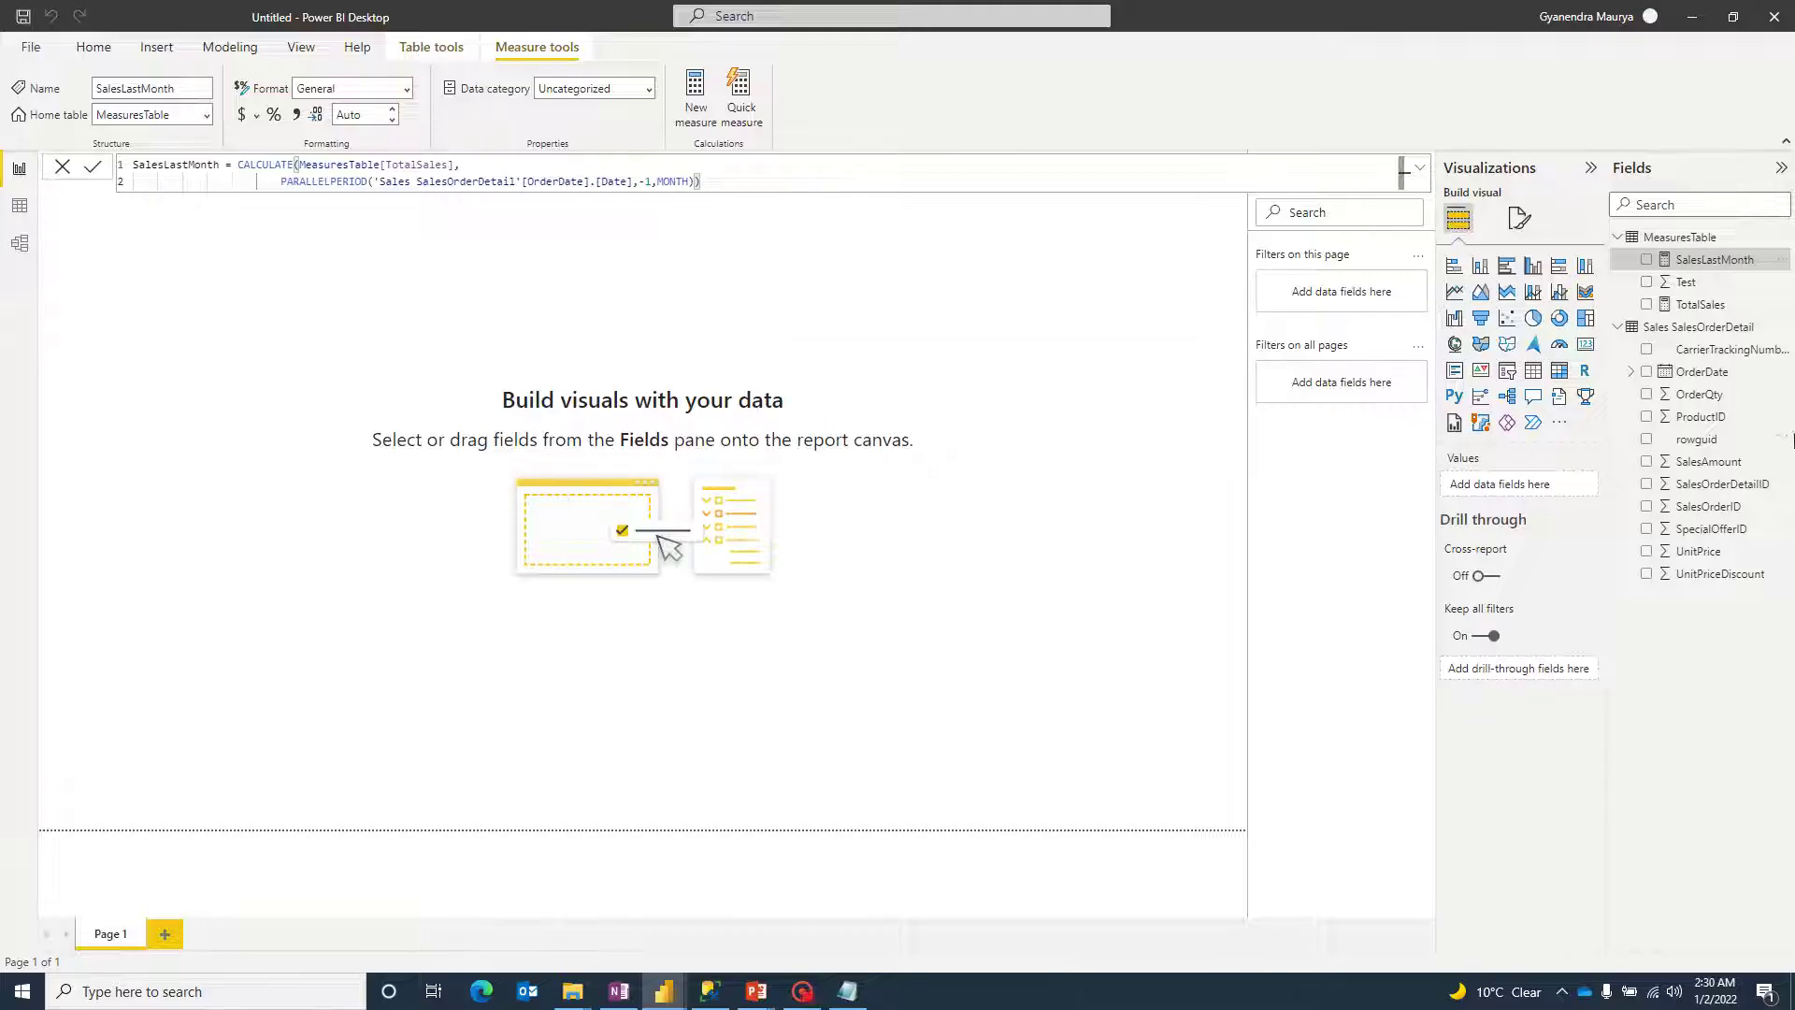
# Step: Delete the placeholder Test column from MeasuresTable and confirm the deletion
pyautogui.click(1778, 283)
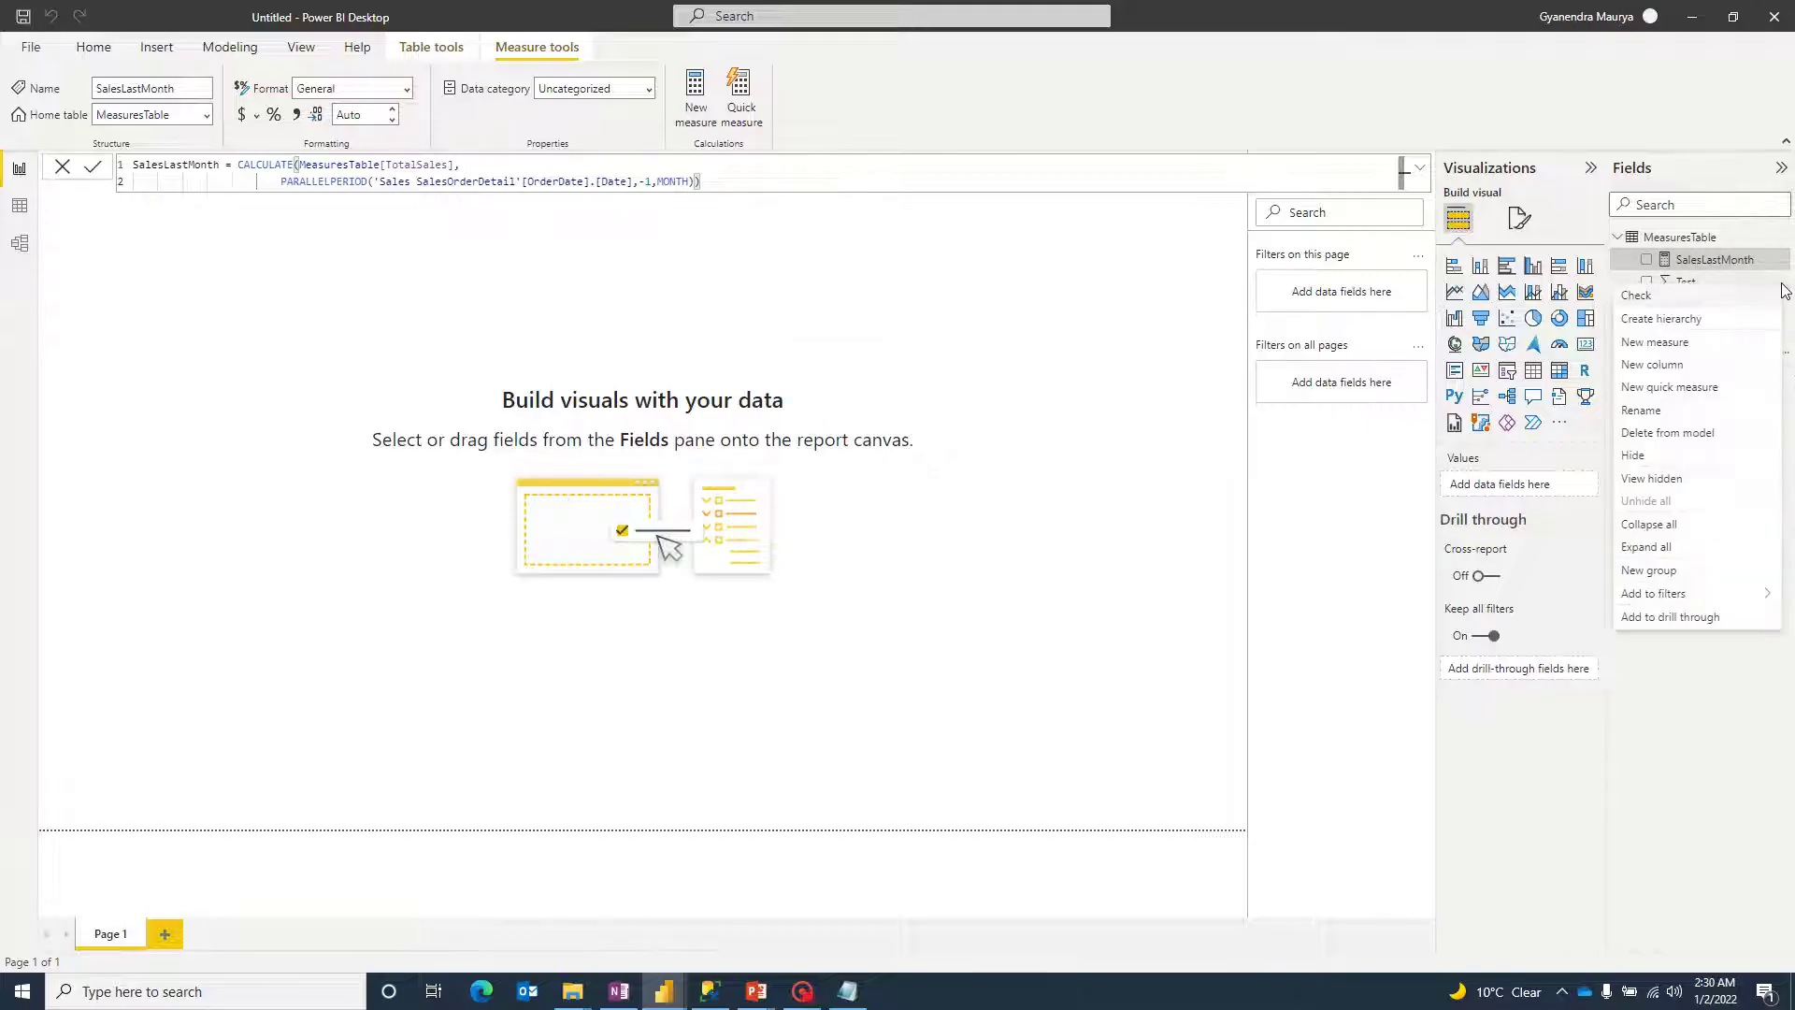
pyautogui.click(1667, 432)
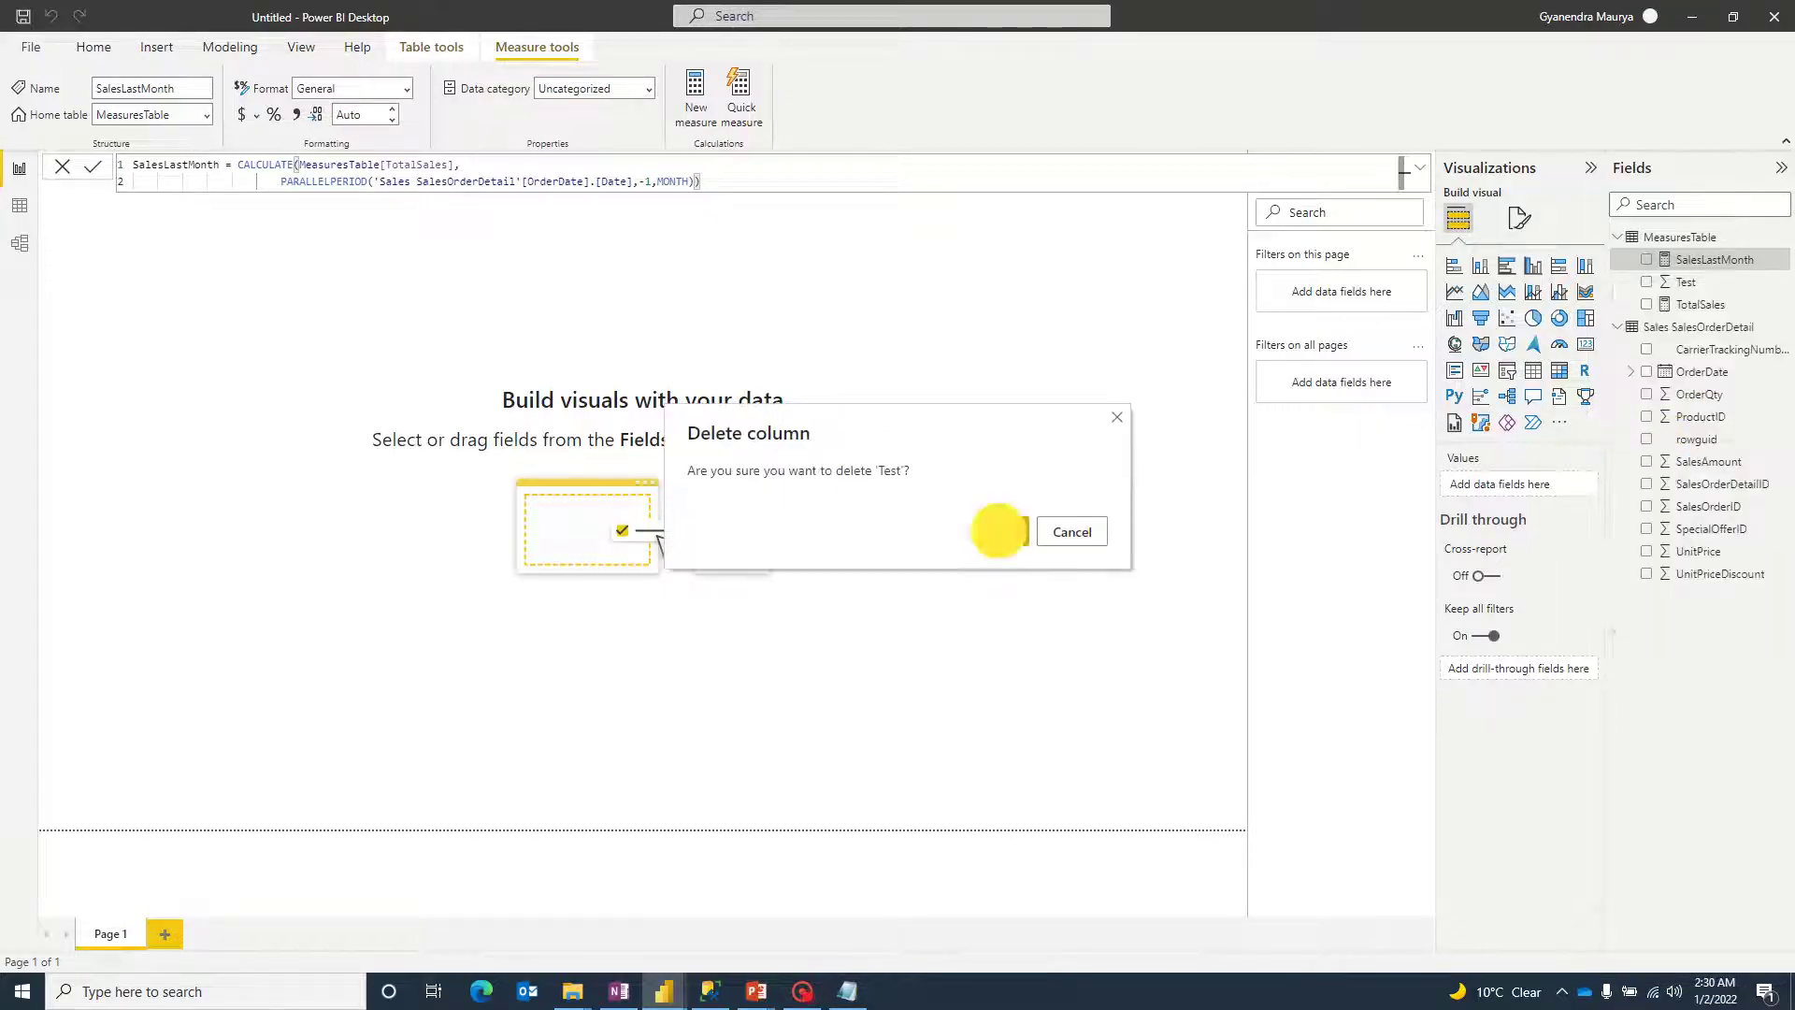
pyautogui.click(998, 531)
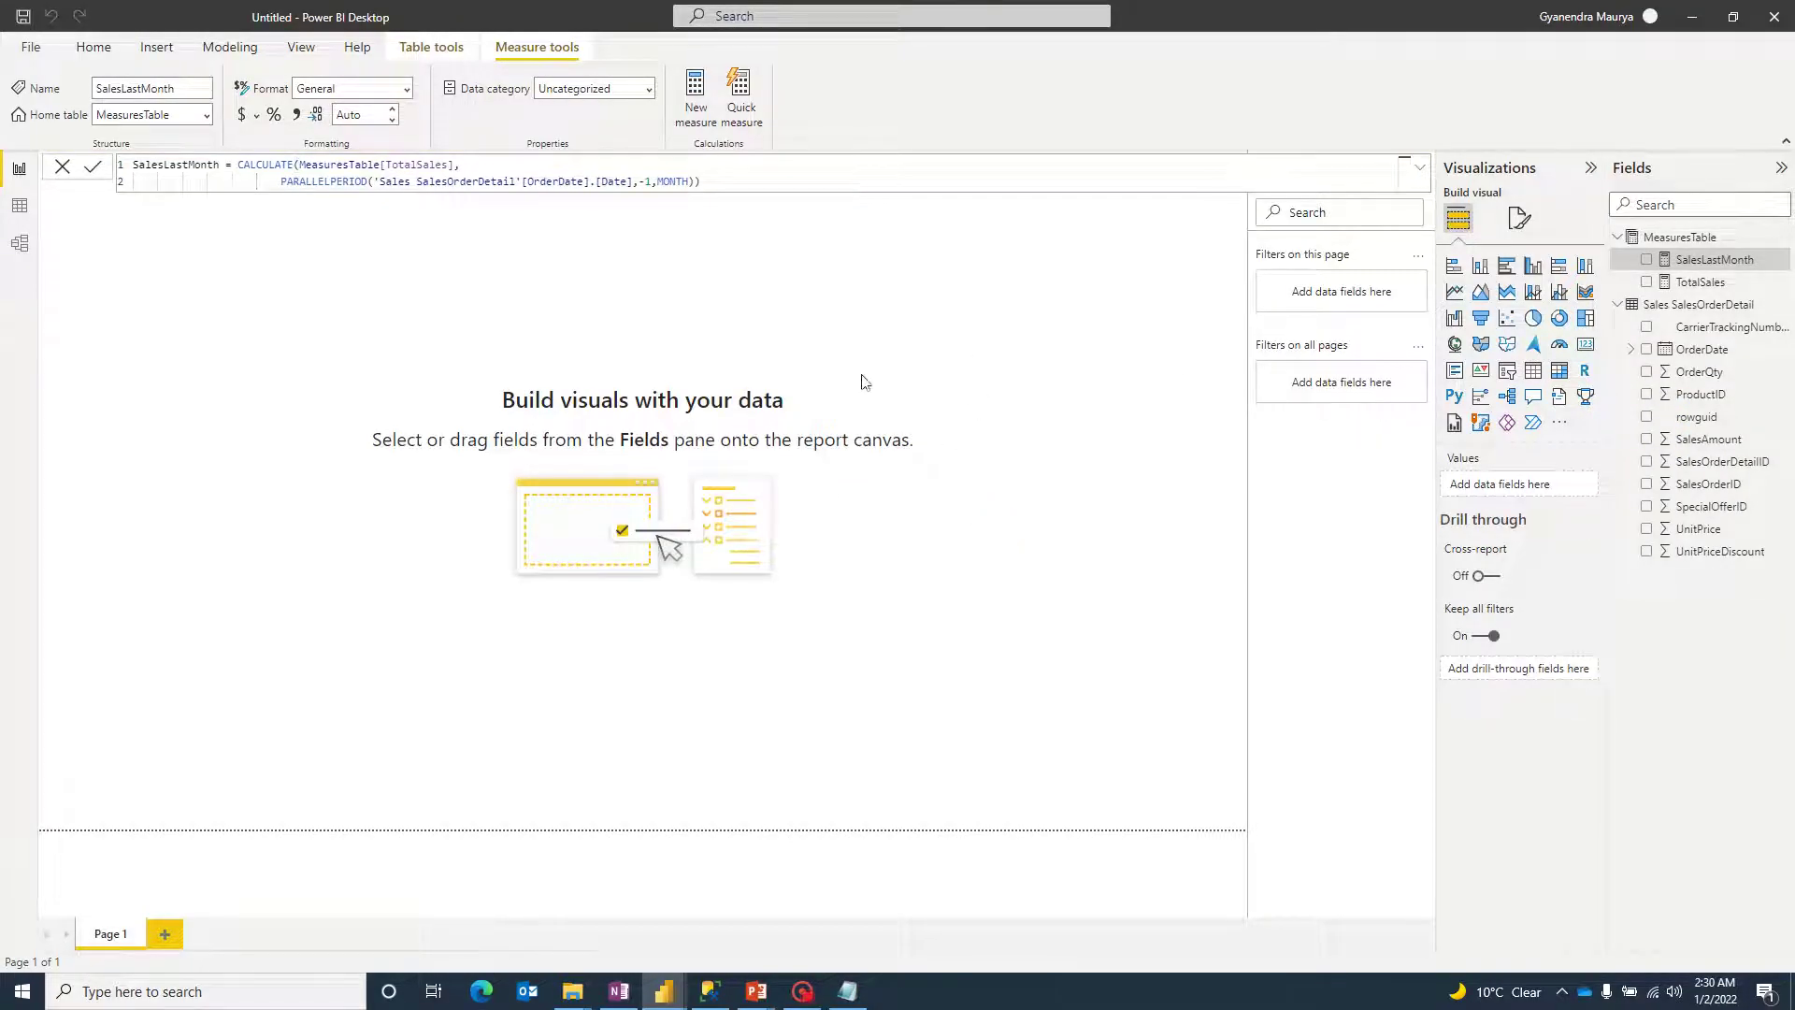
# Step: Insert an empty table visual on the report page and enlarge it to about half the page width and most of its height
pyautogui.click(1675, 239)
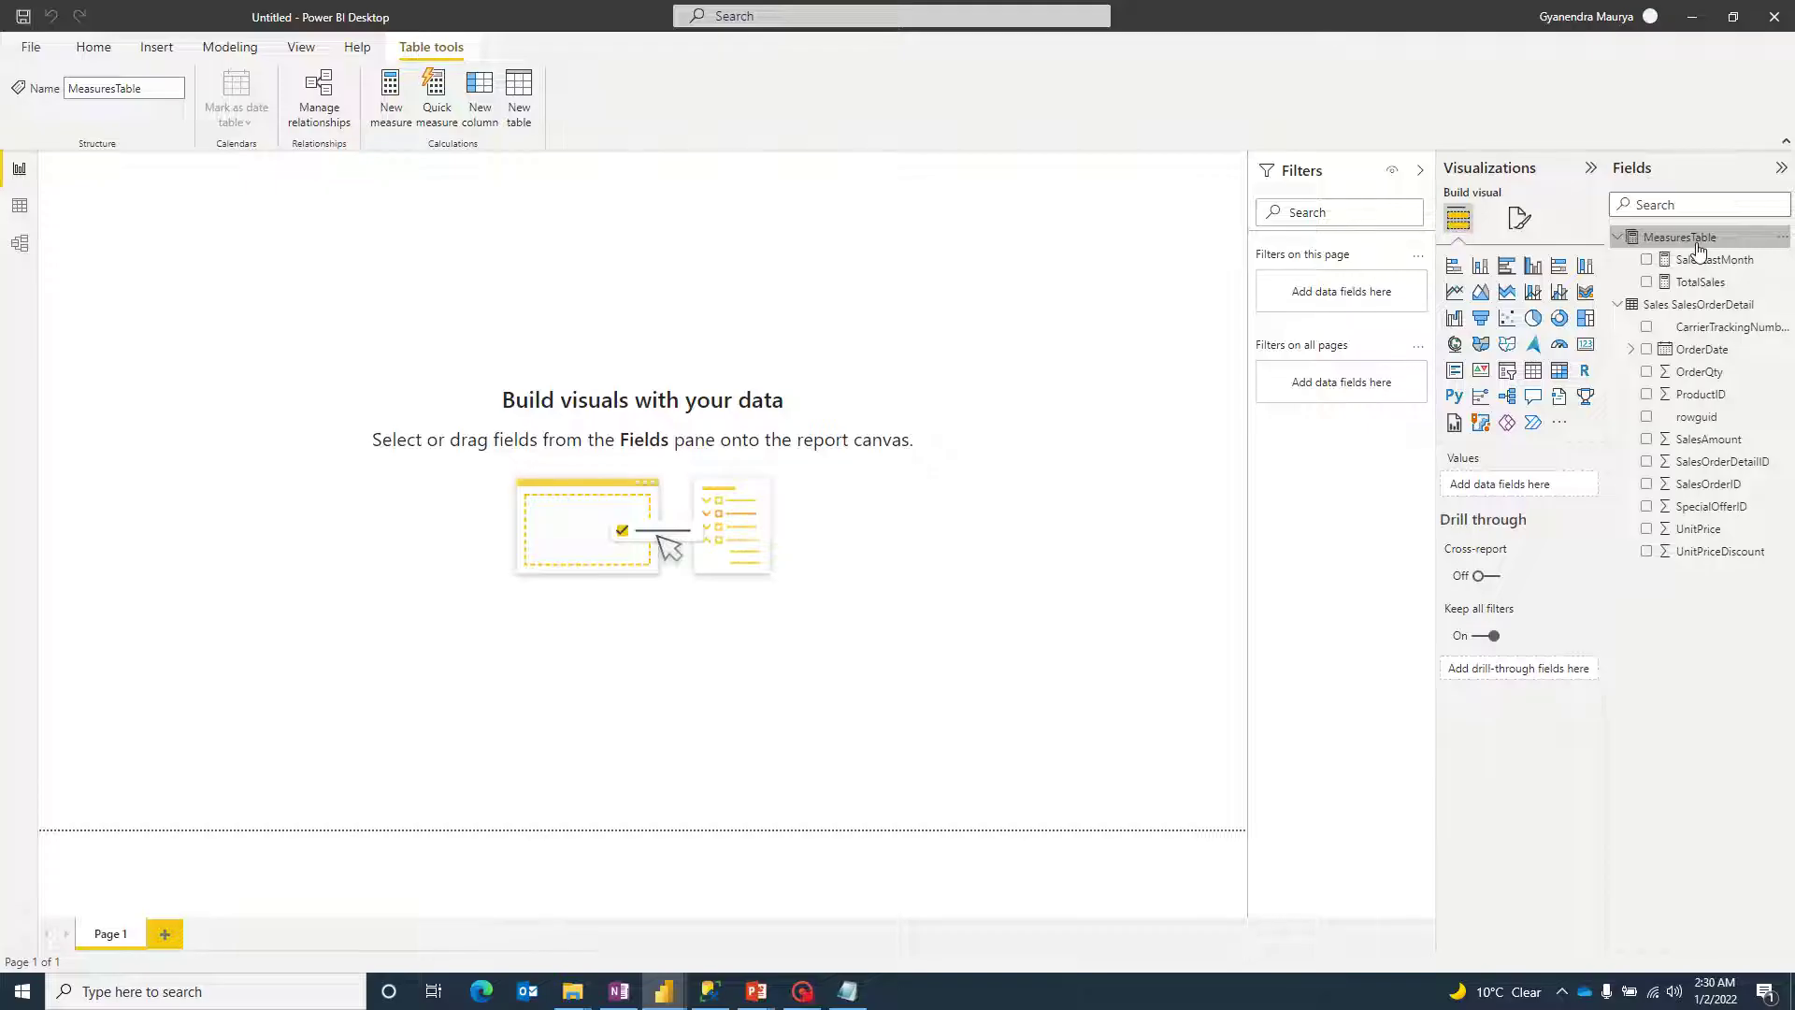
pyautogui.click(254, 408)
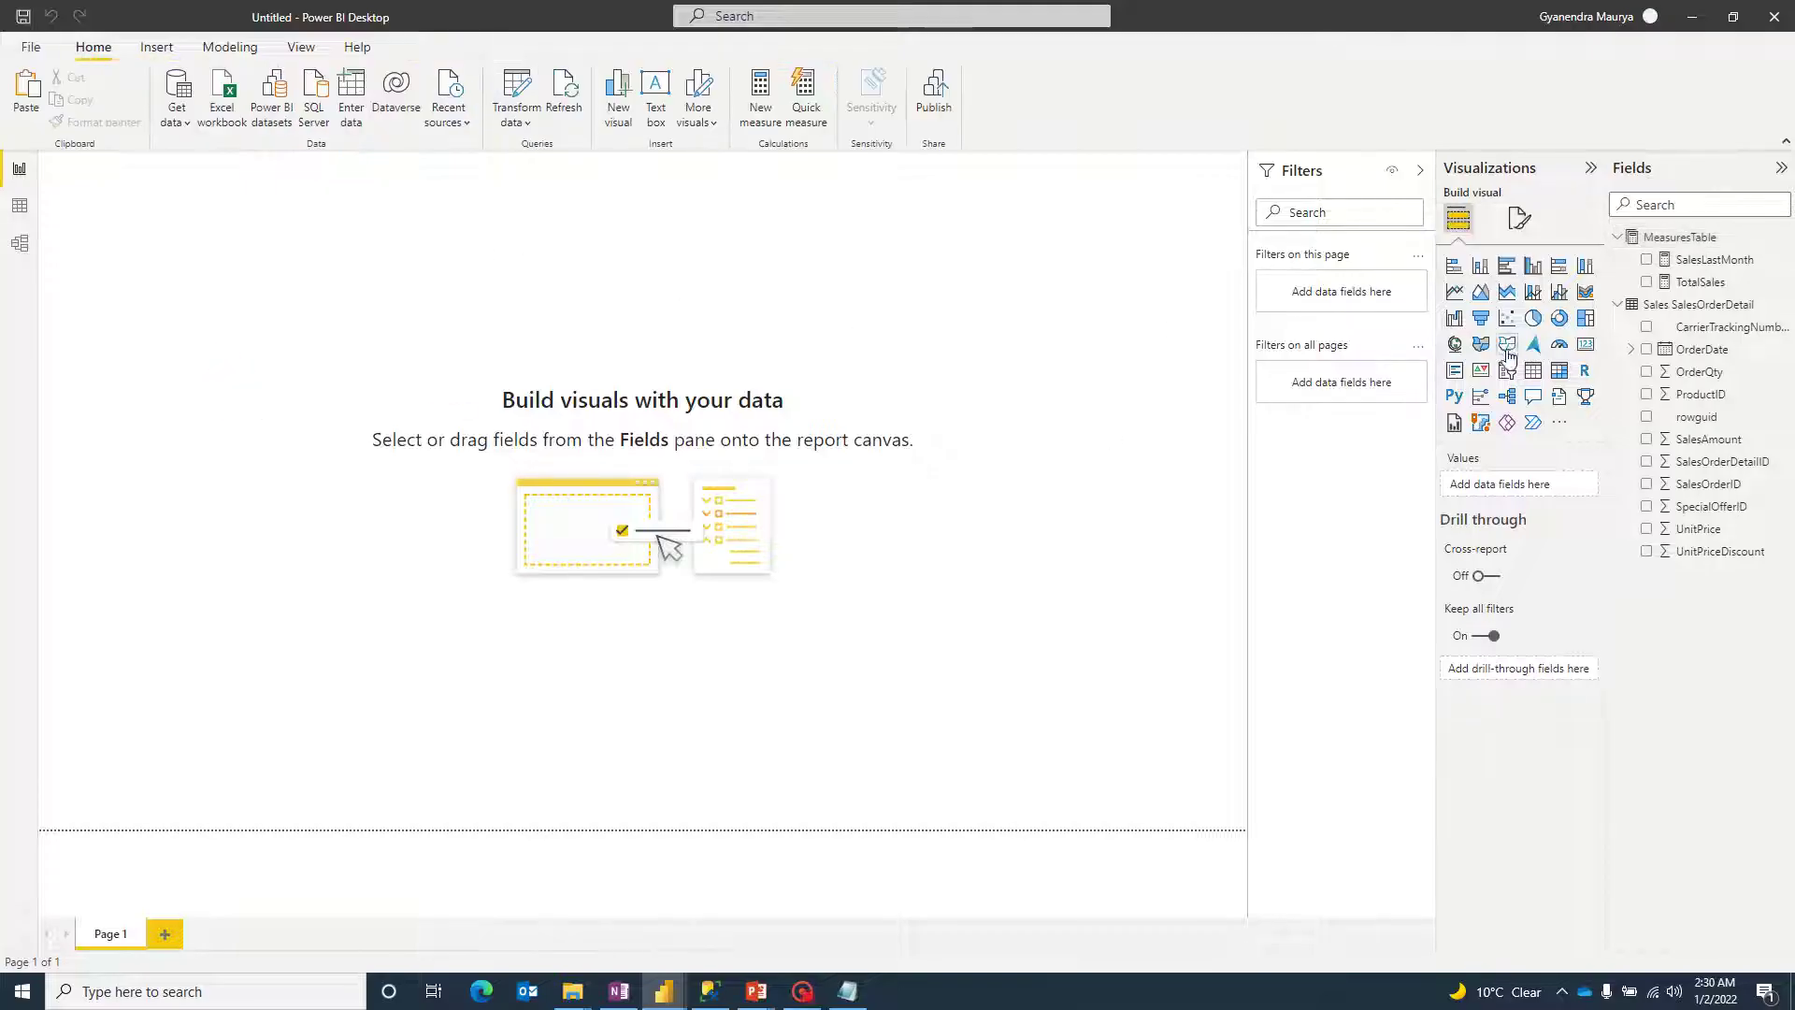
pyautogui.click(1533, 370)
pyautogui.moveTo(190, 170)
pyautogui.mouseDown()
pyautogui.moveTo(181, 284)
pyautogui.moveTo(171, 191)
pyautogui.mouseUp()
pyautogui.click(169, 265)
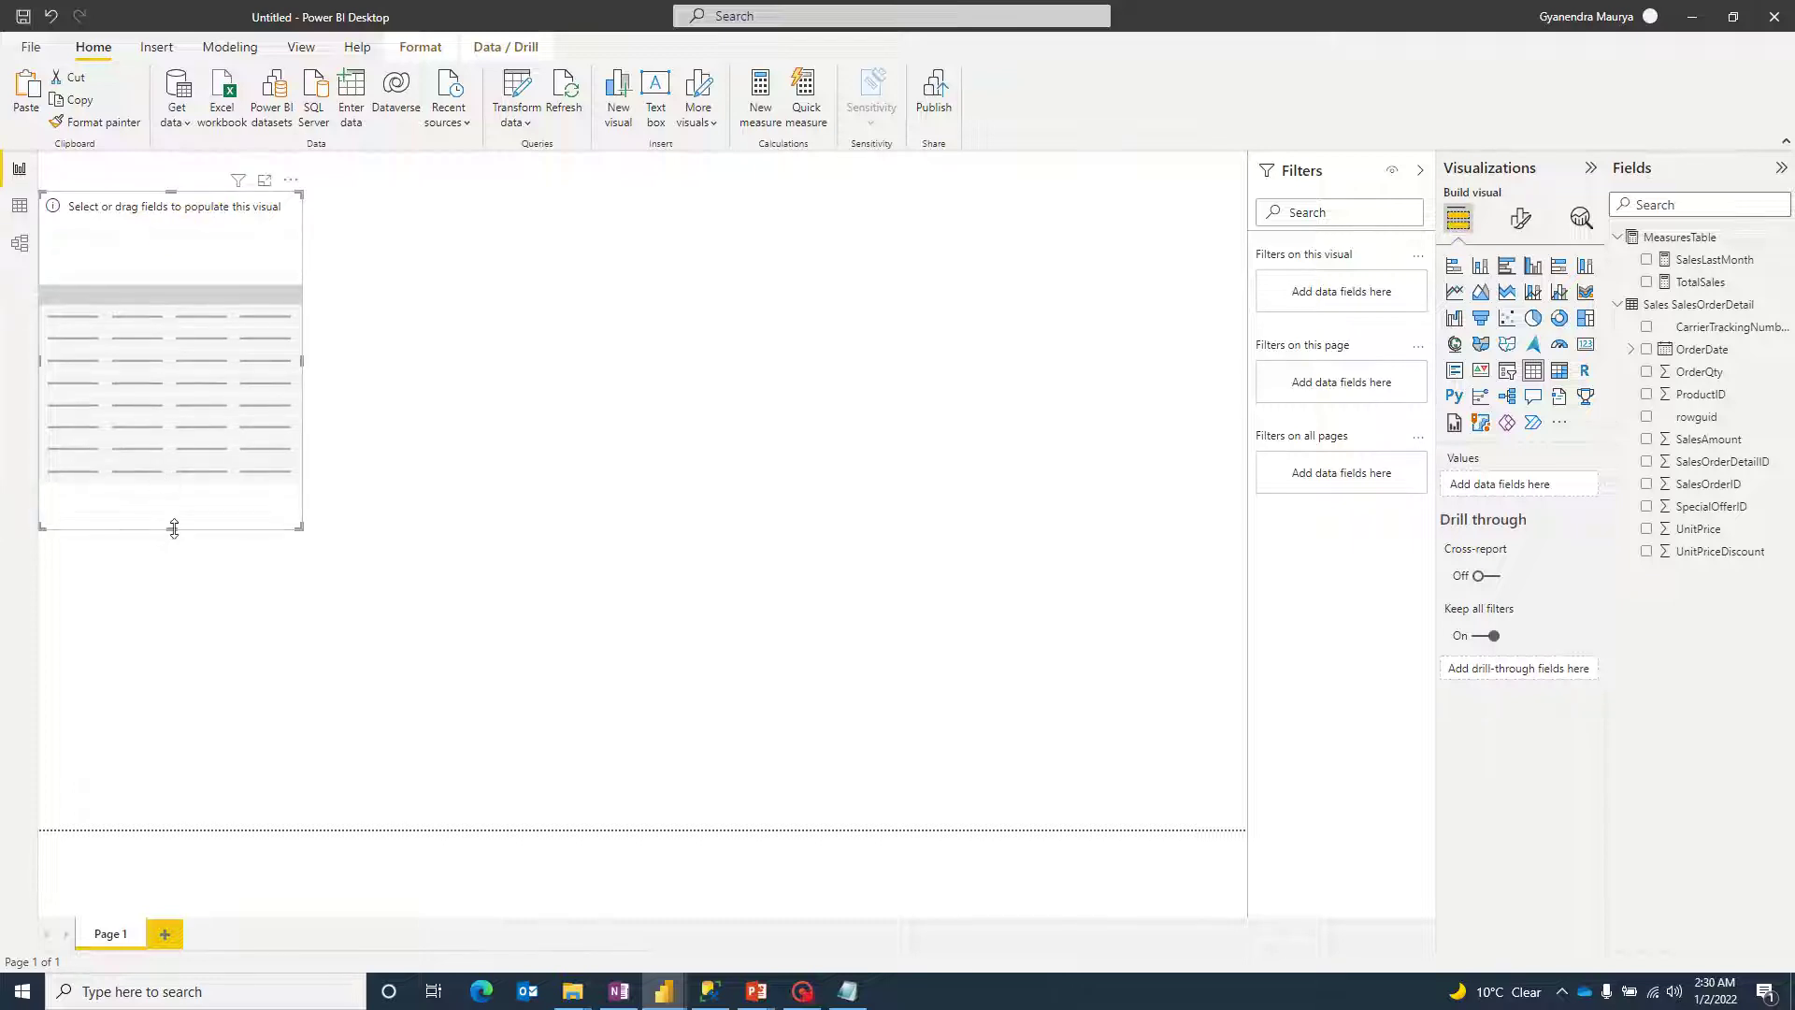
pyautogui.moveTo(165, 525); pyautogui.dragTo(159, 788)
pyautogui.moveTo(301, 490); pyautogui.dragTo(677, 492)
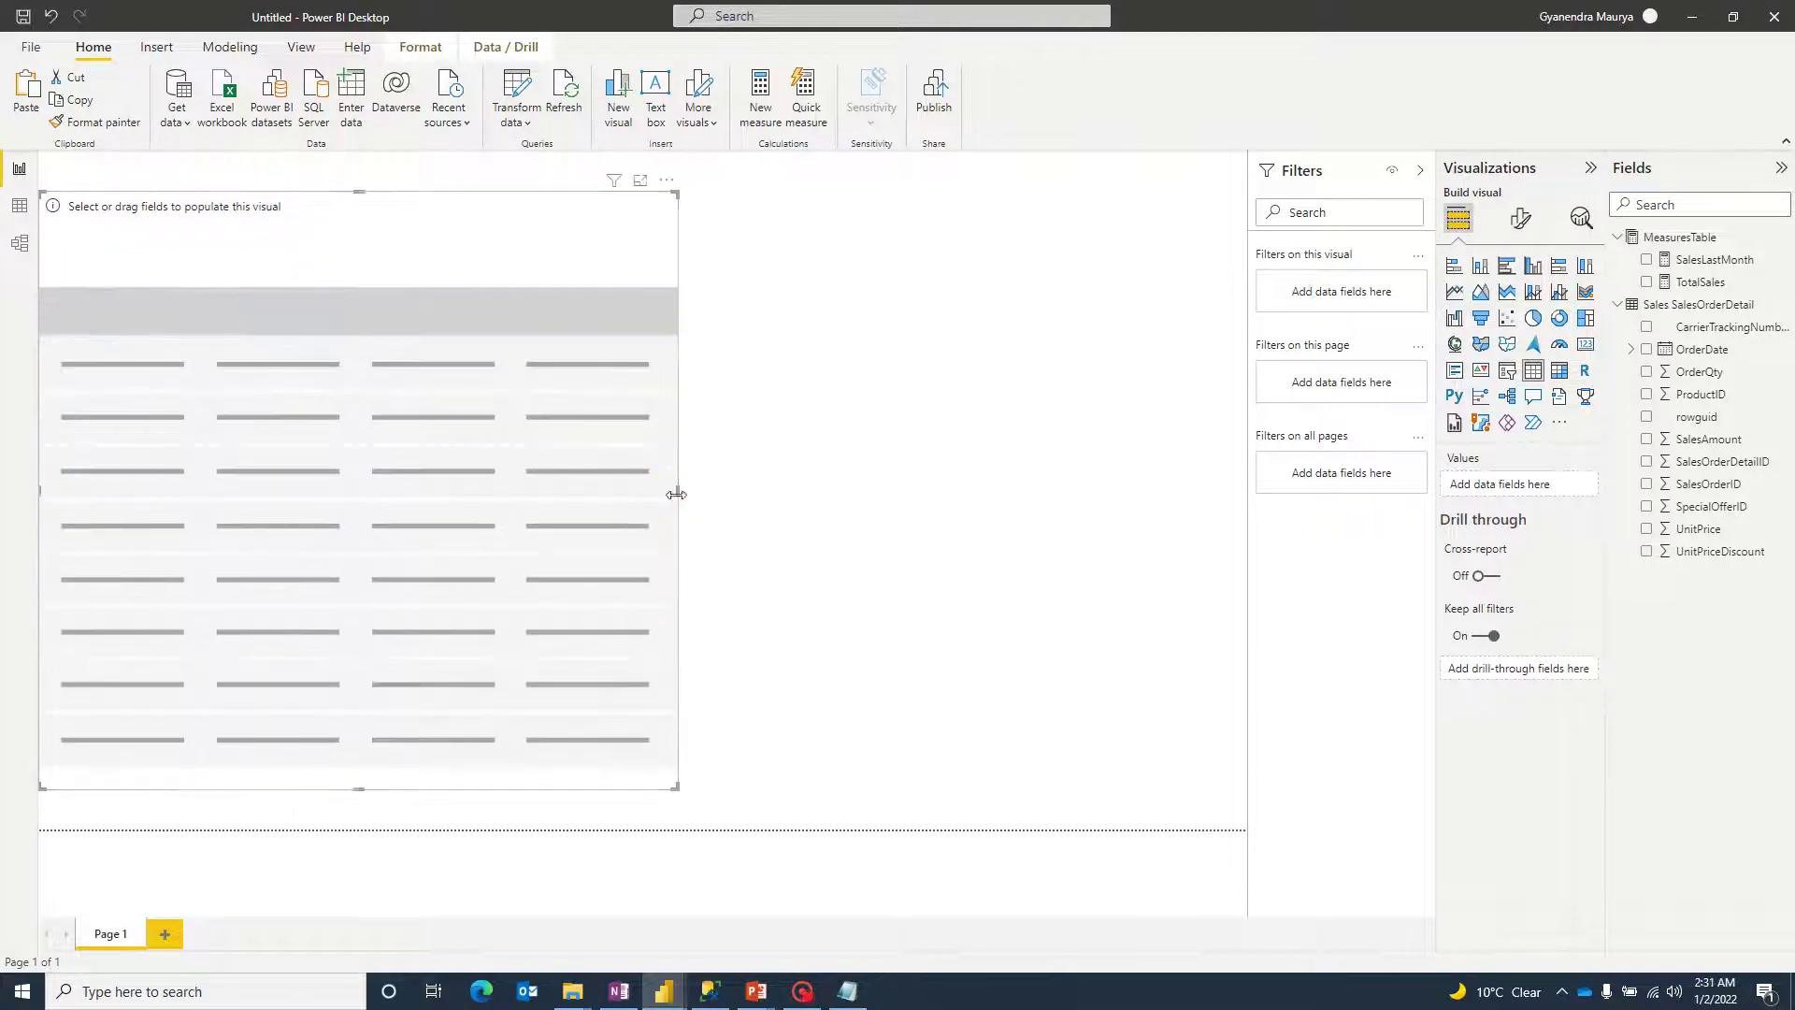
# Step: Add OrderDate to the table visual, keeping only the Year and Month levels by removing Day and Quarter
pyautogui.click(1649, 350)
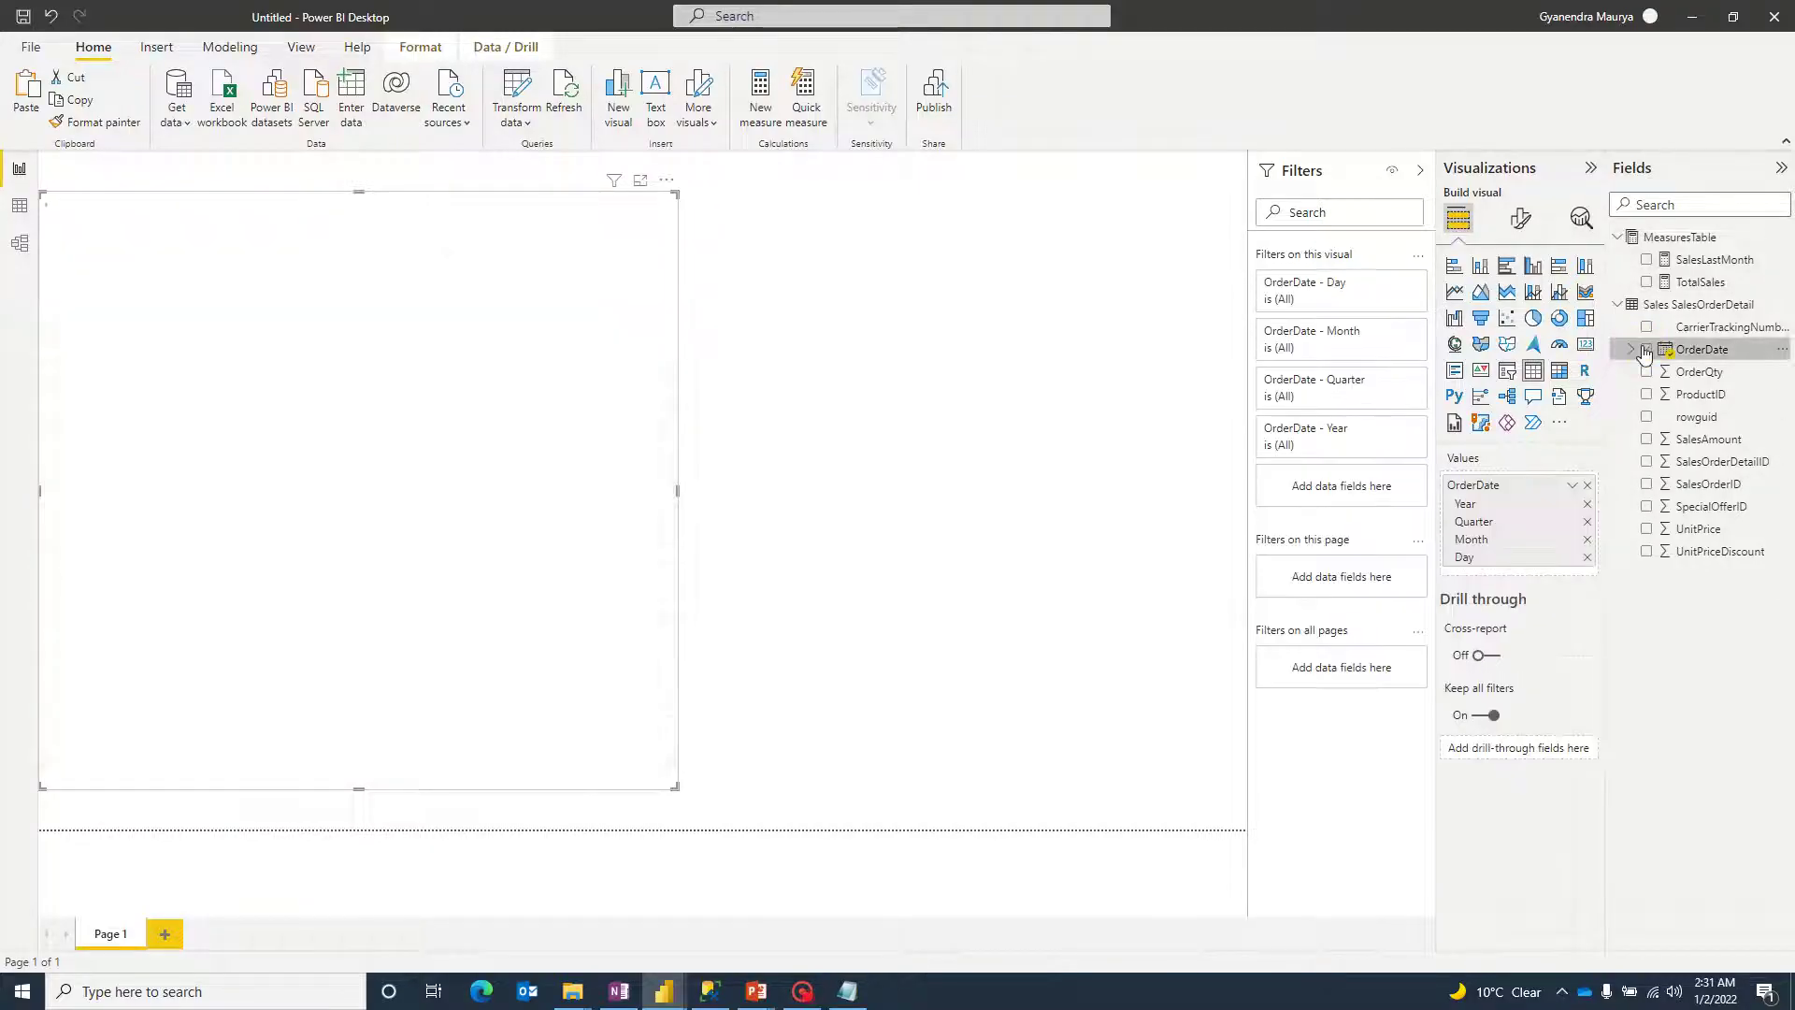
pyautogui.click(1587, 558)
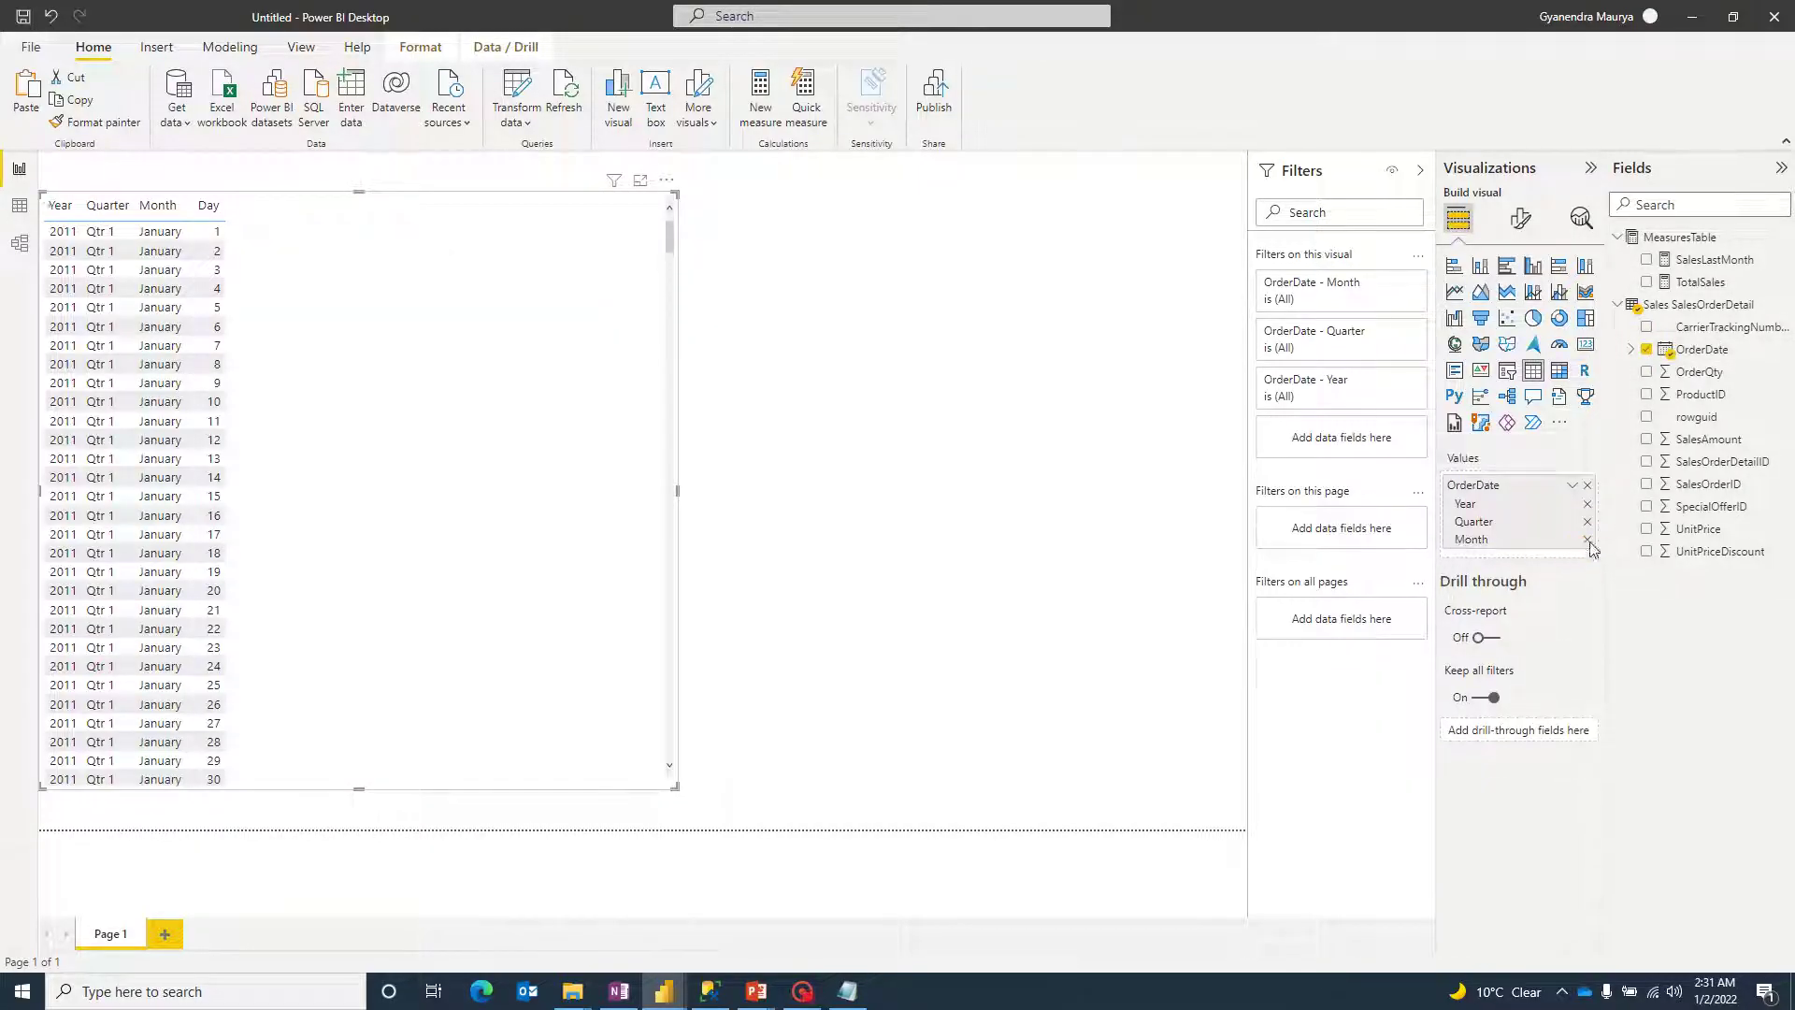
pyautogui.click(1588, 521)
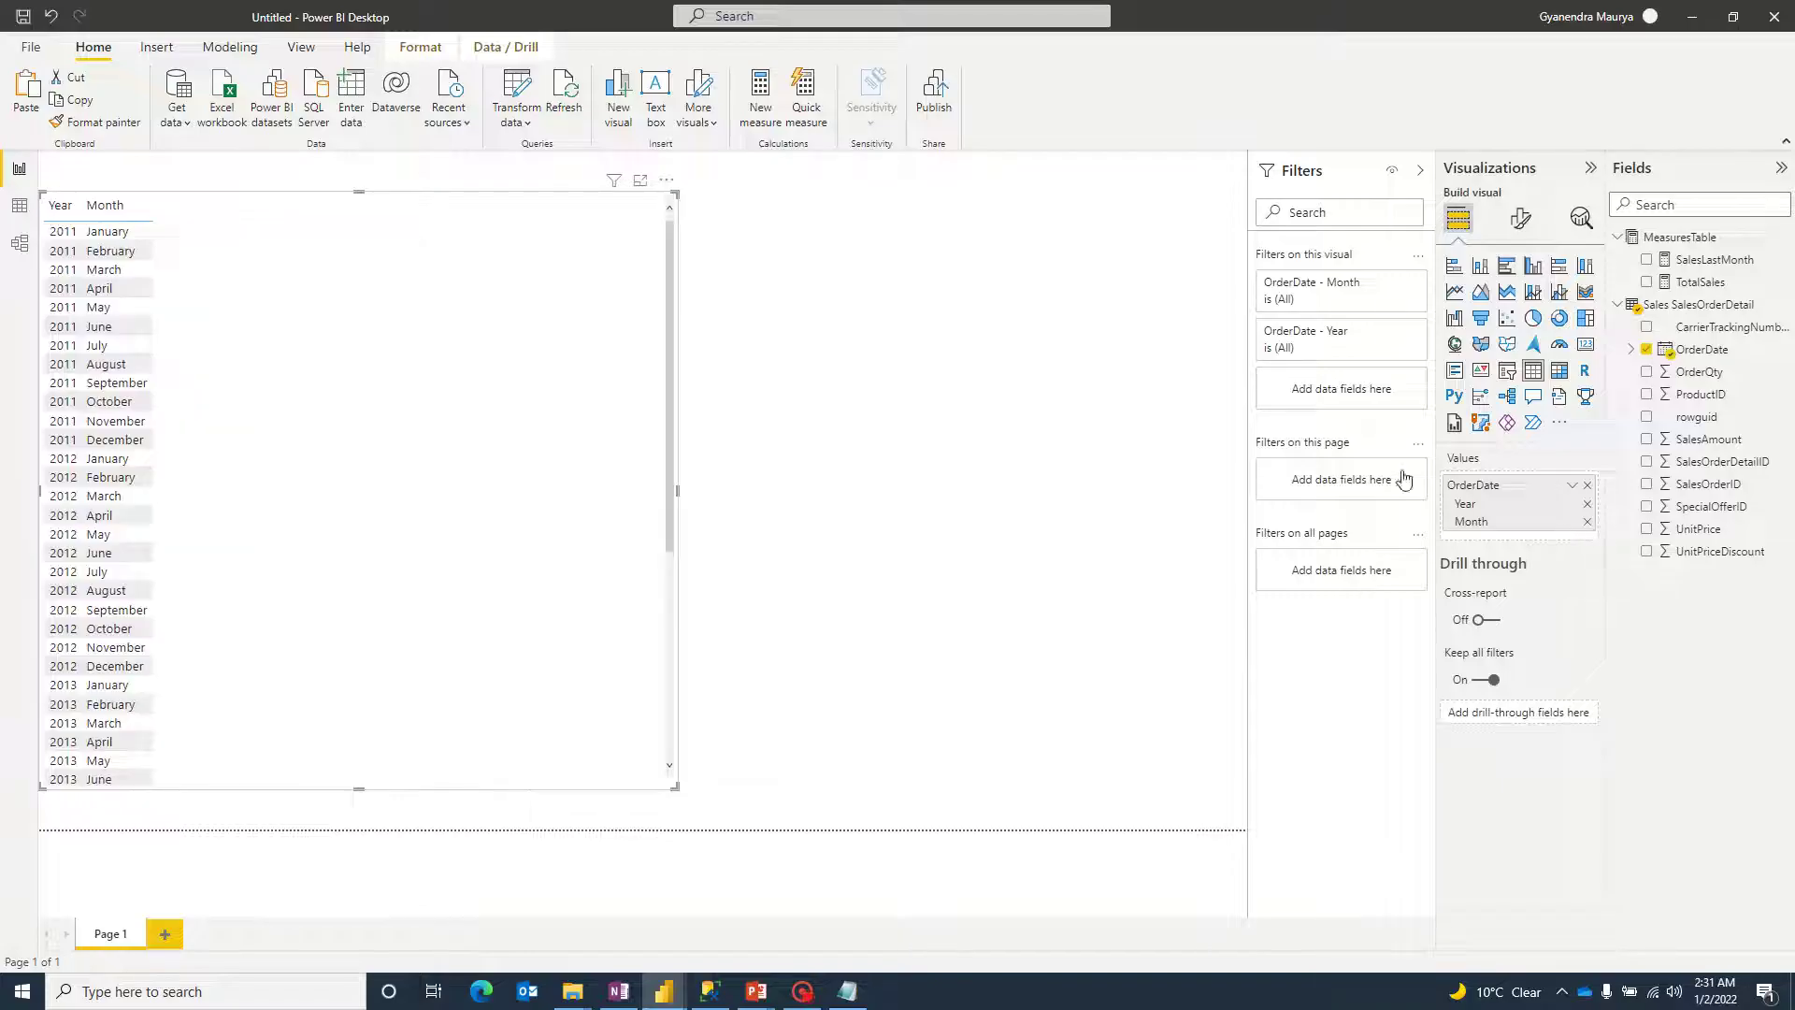
# Step: Add the TotalSales and SalesLastMonth measures to the table visual and widen it to make room for more columns
pyautogui.click(1662, 287)
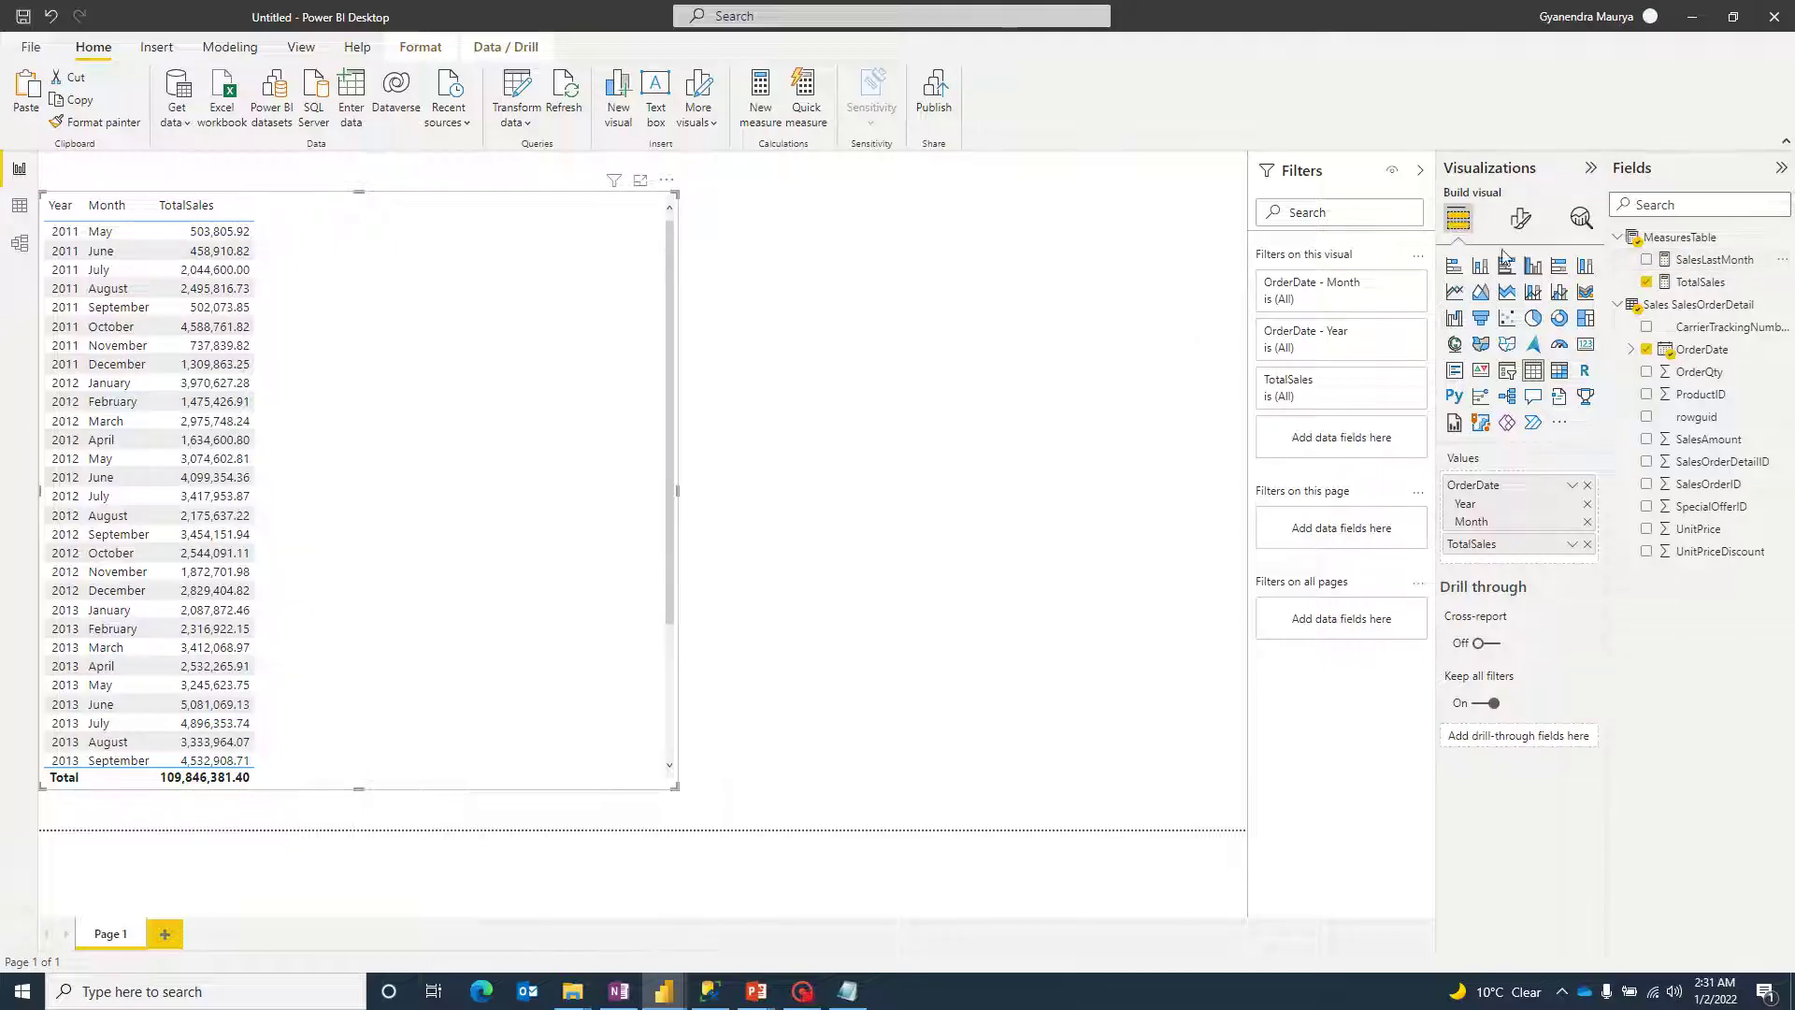
pyautogui.click(1647, 259)
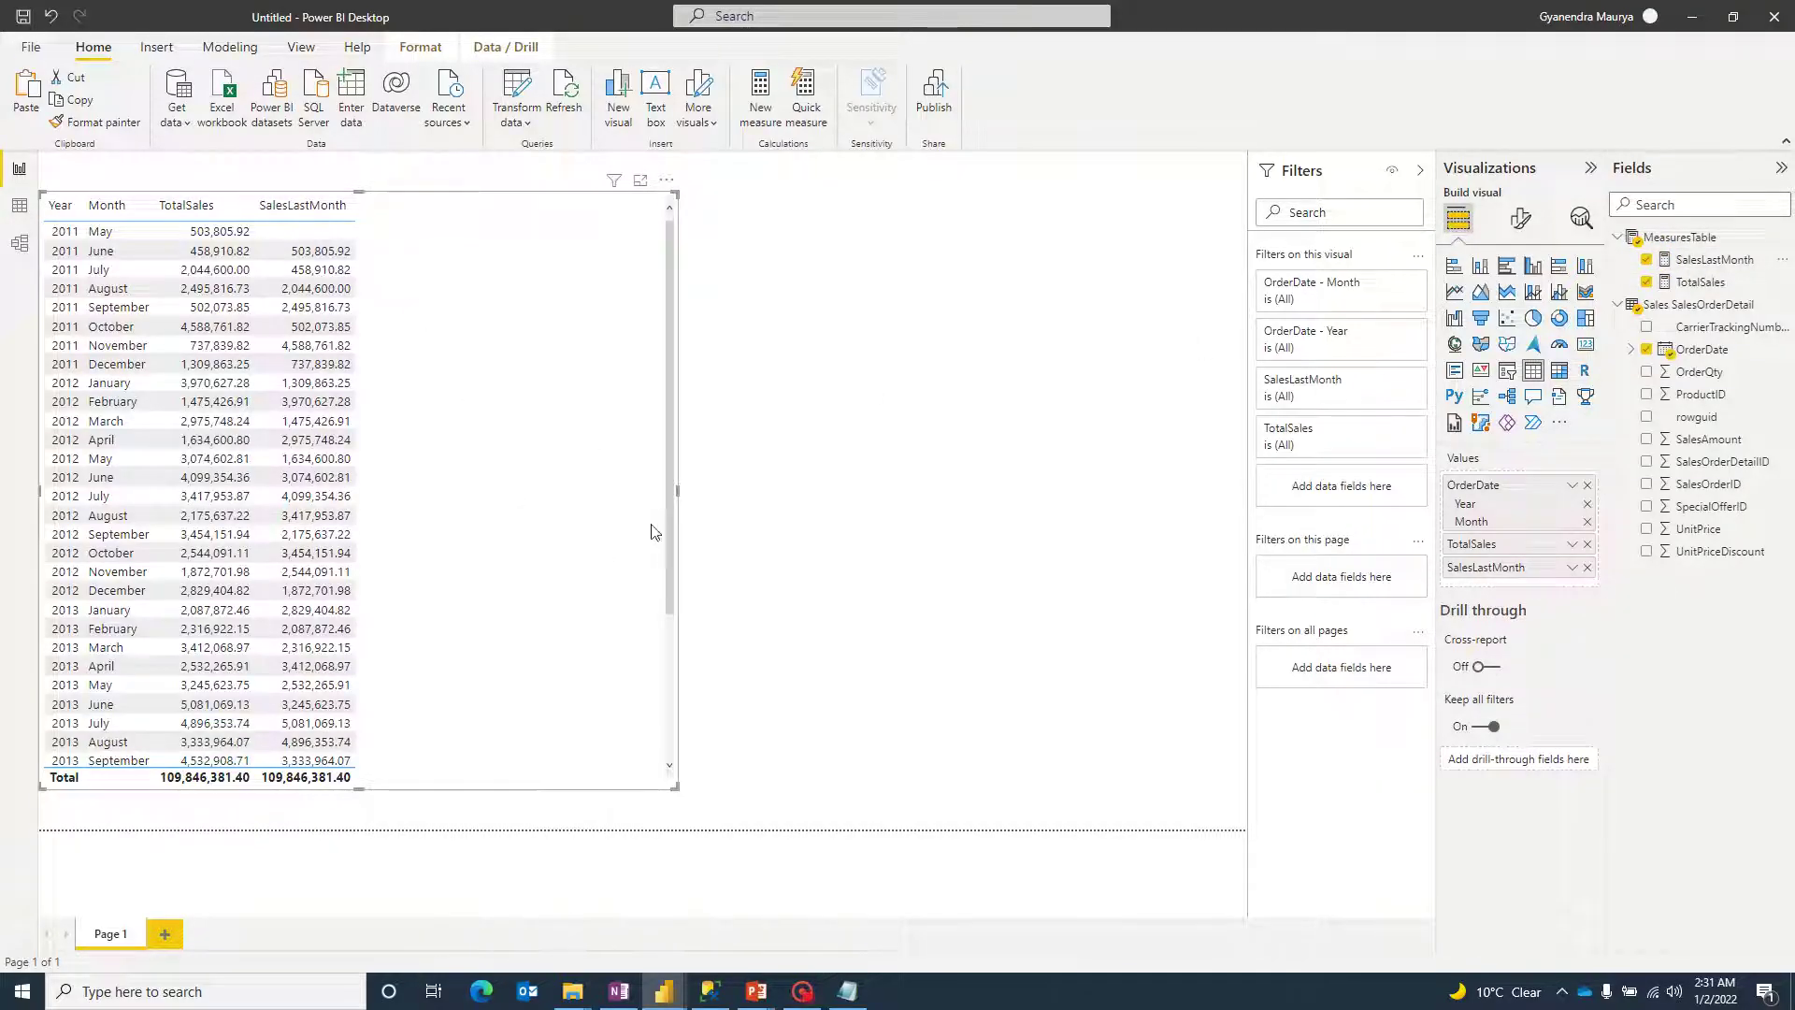
pyautogui.moveTo(675, 491); pyautogui.dragTo(927, 492)
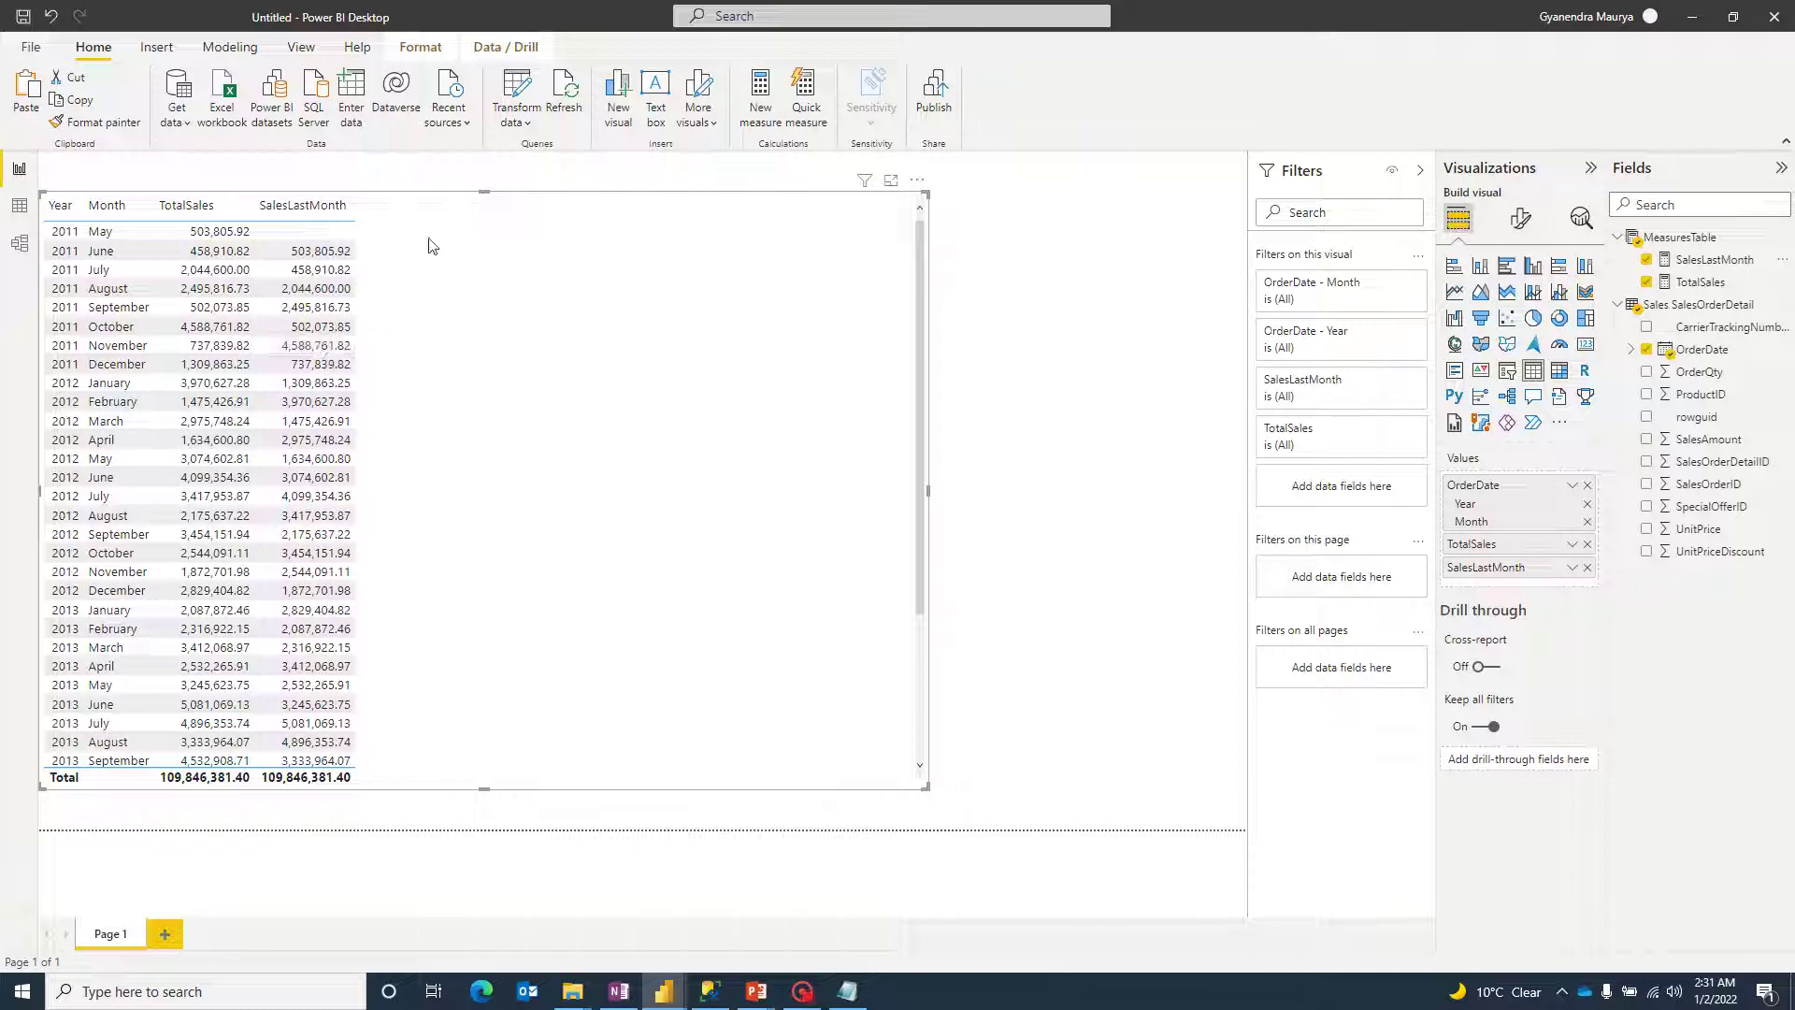
# Step: Create the measure Sales_Varinace = MeasuresTable[TotalSales]-MeasuresTable[SalesLastMonth] in MeasuresTable and add it to the table visual
pyautogui.click(1669, 238)
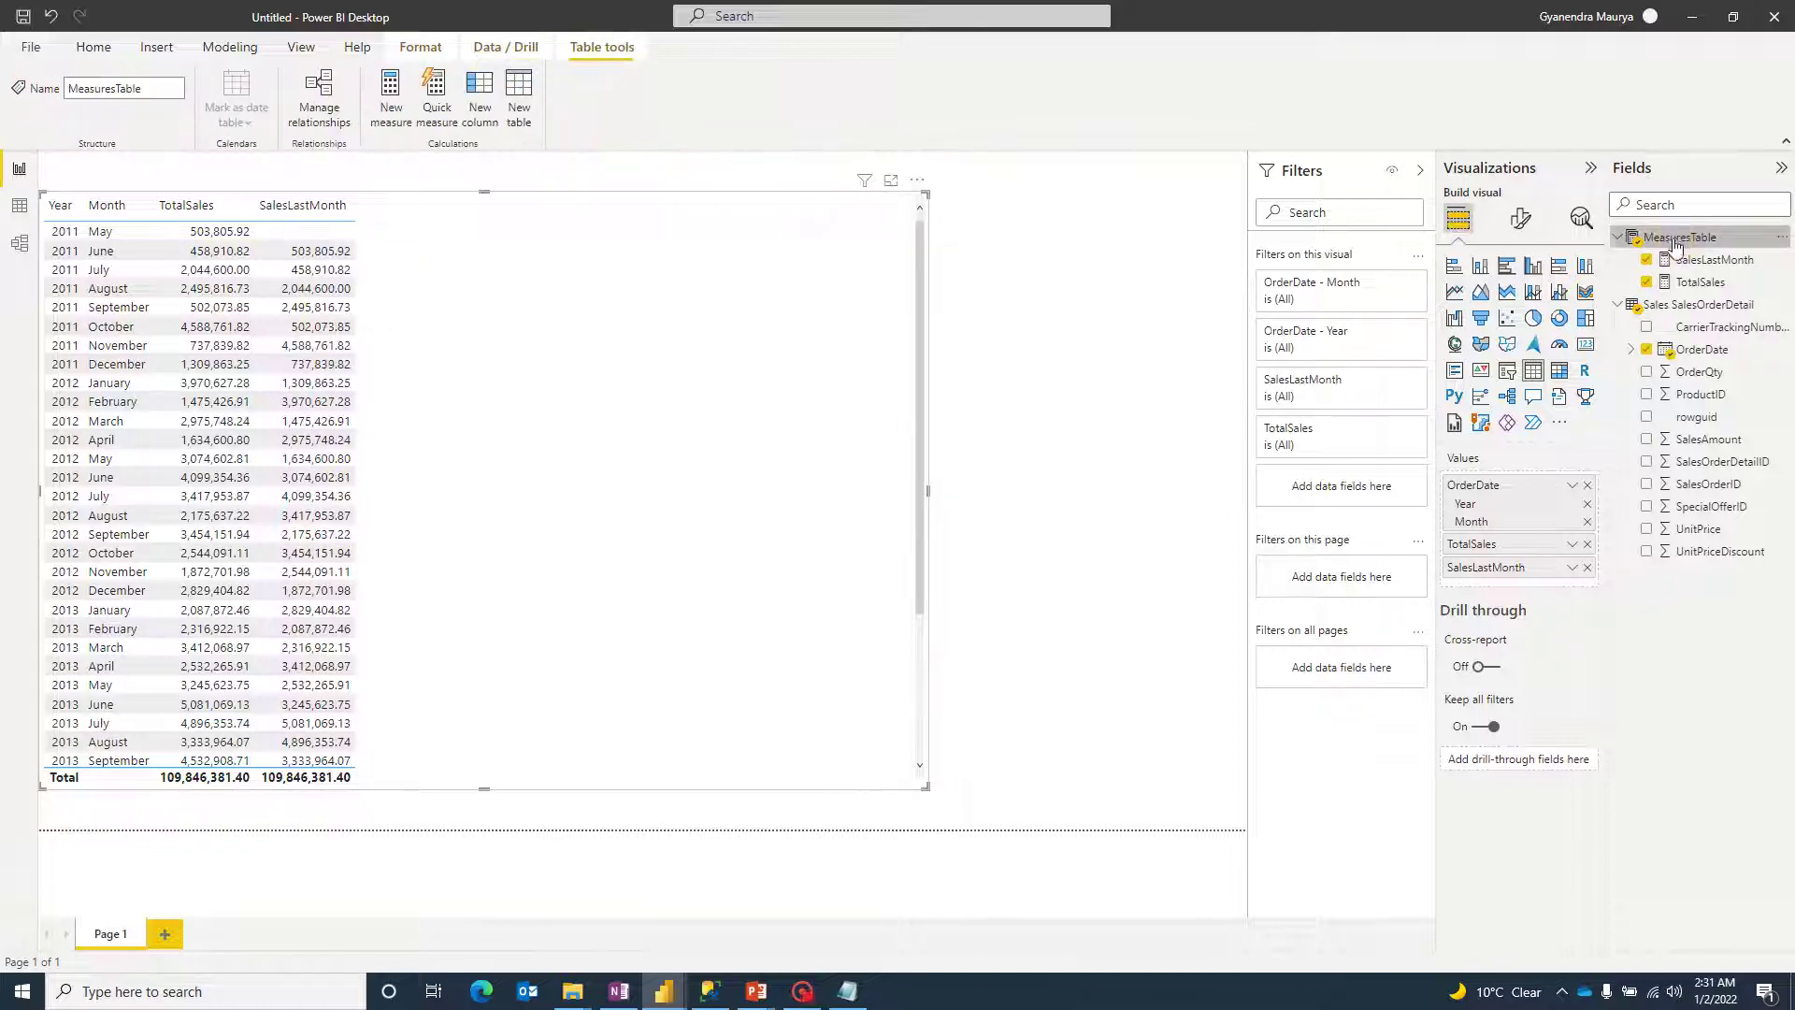
pyautogui.click(390, 113)
pyautogui.write('Sales Var')
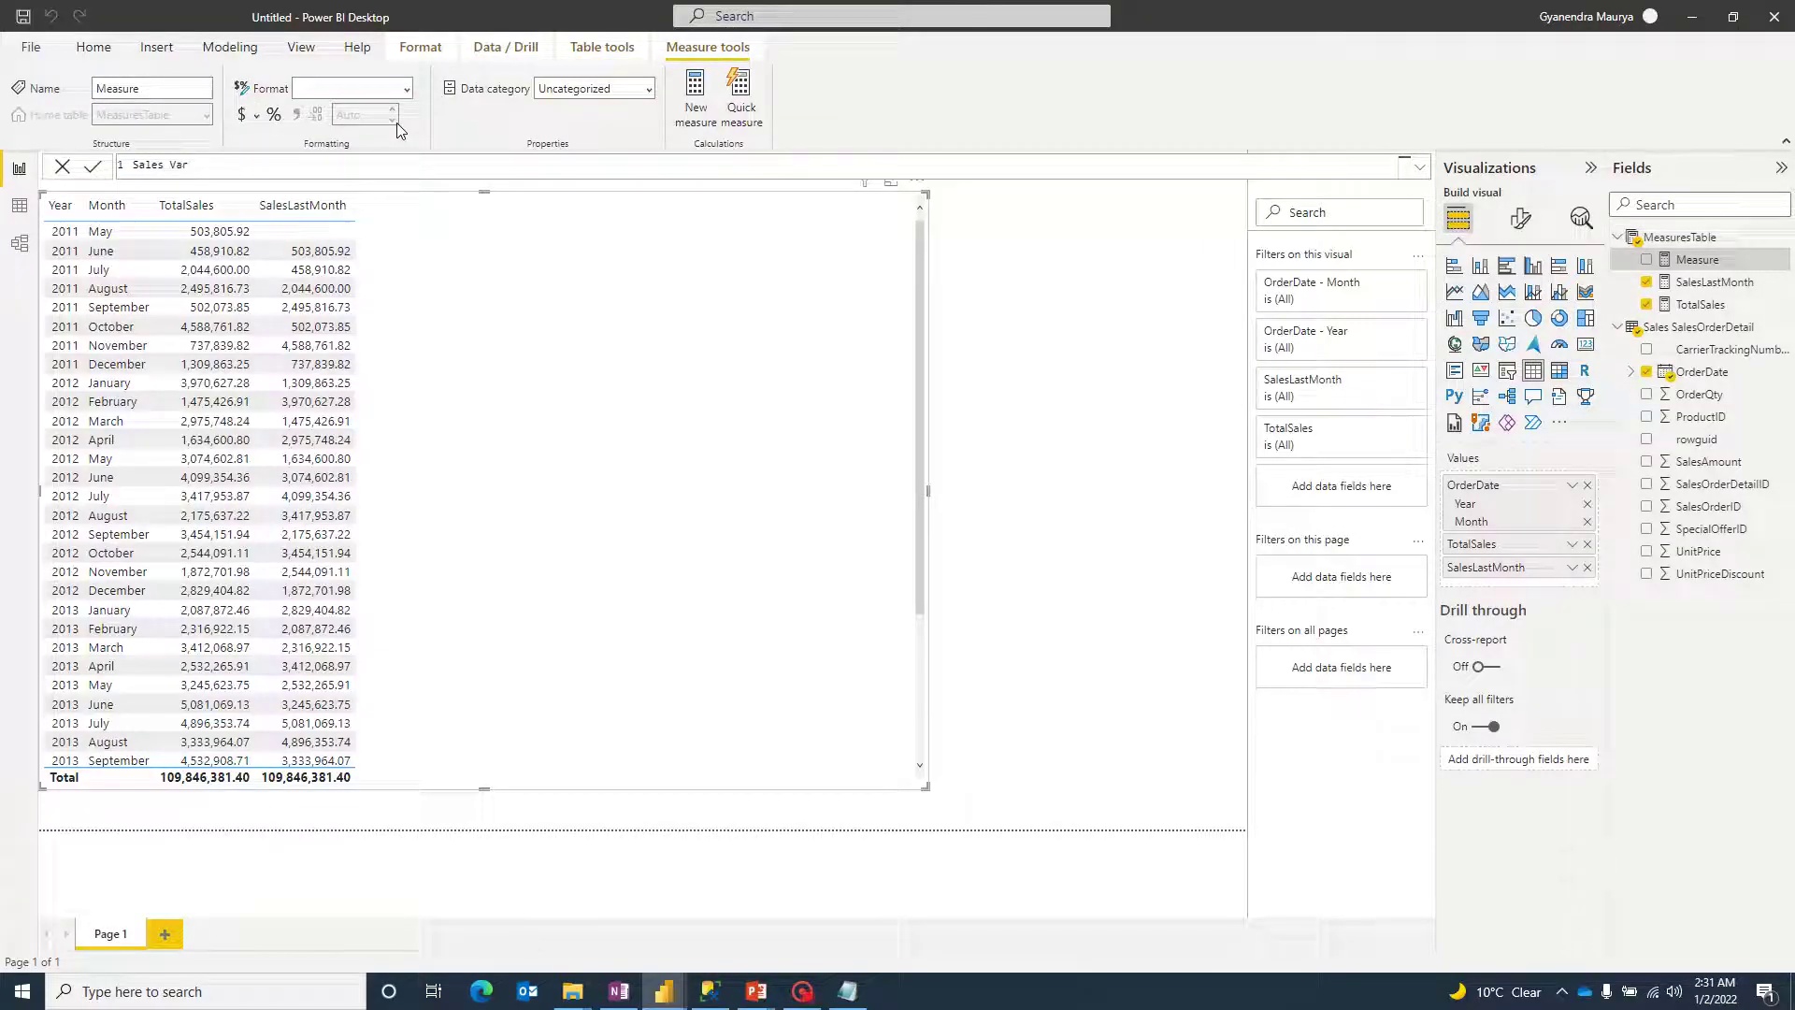
pyautogui.write('inace')
pyautogui.press('BackSpace')
pyautogui.write('_')
pyautogui.click(248, 164)
pyautogui.write('= Total')
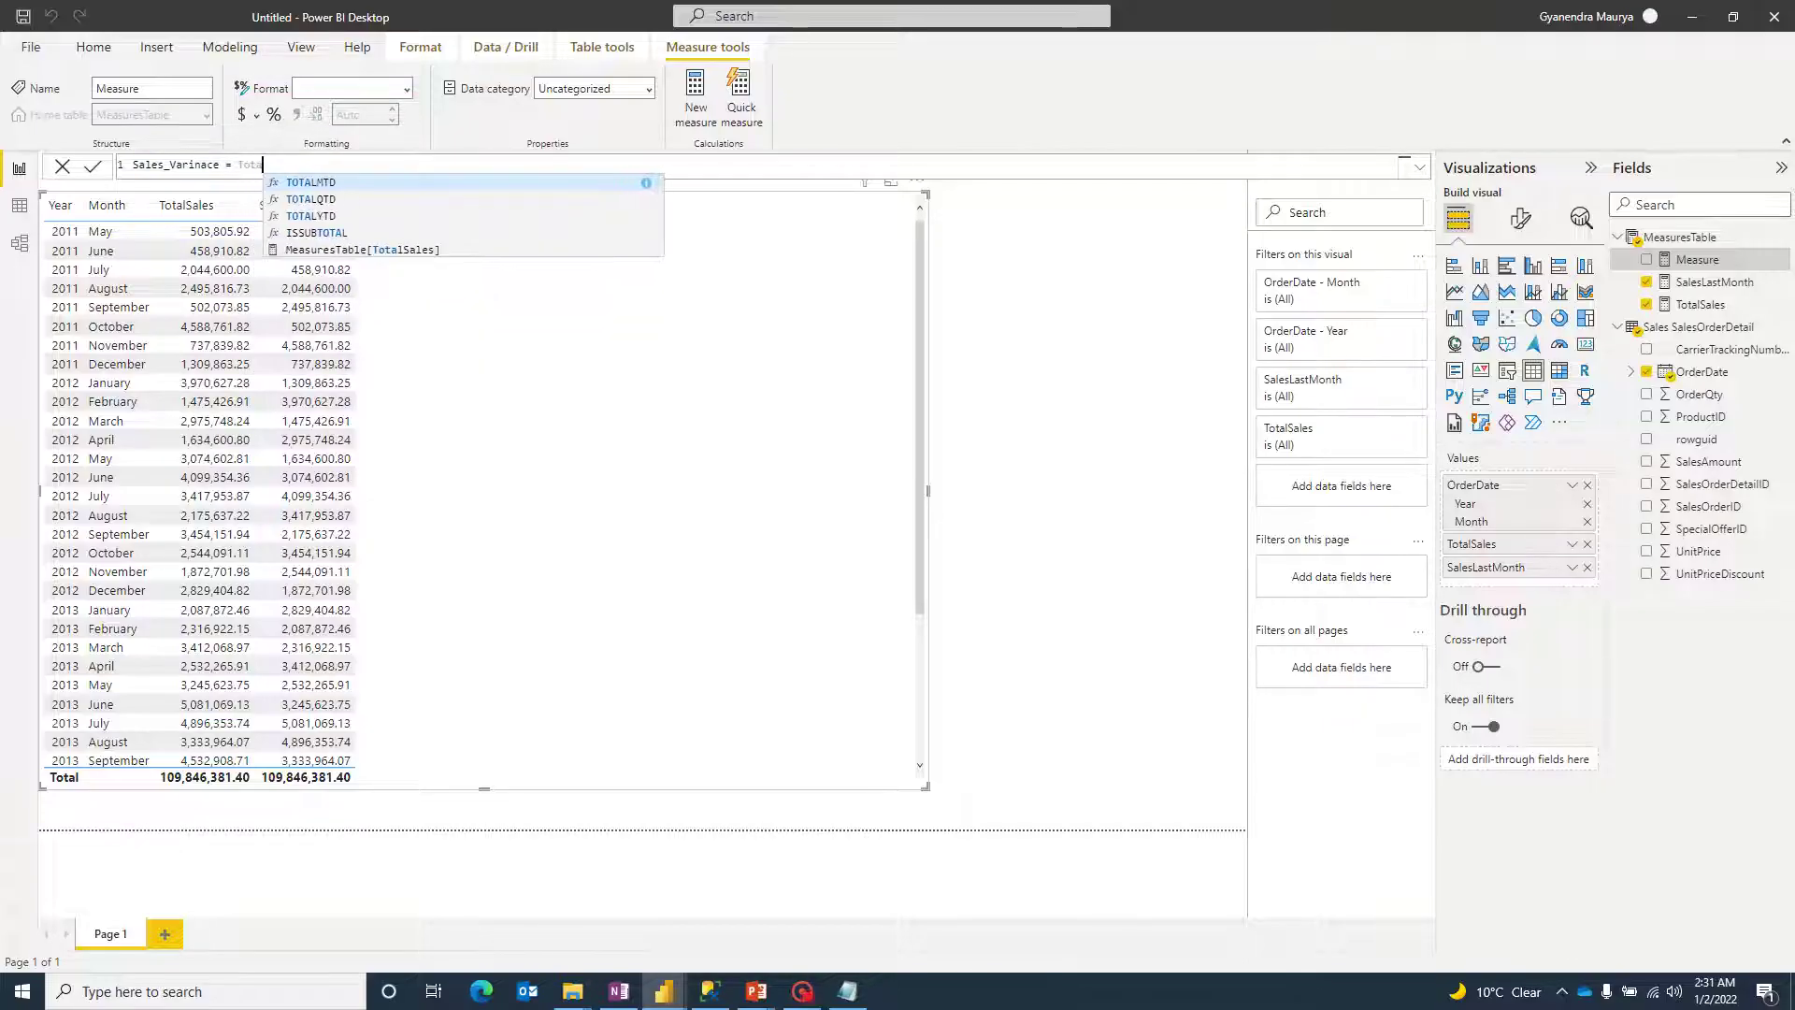
pyautogui.press('Tab')
pyautogui.write('-Sales')
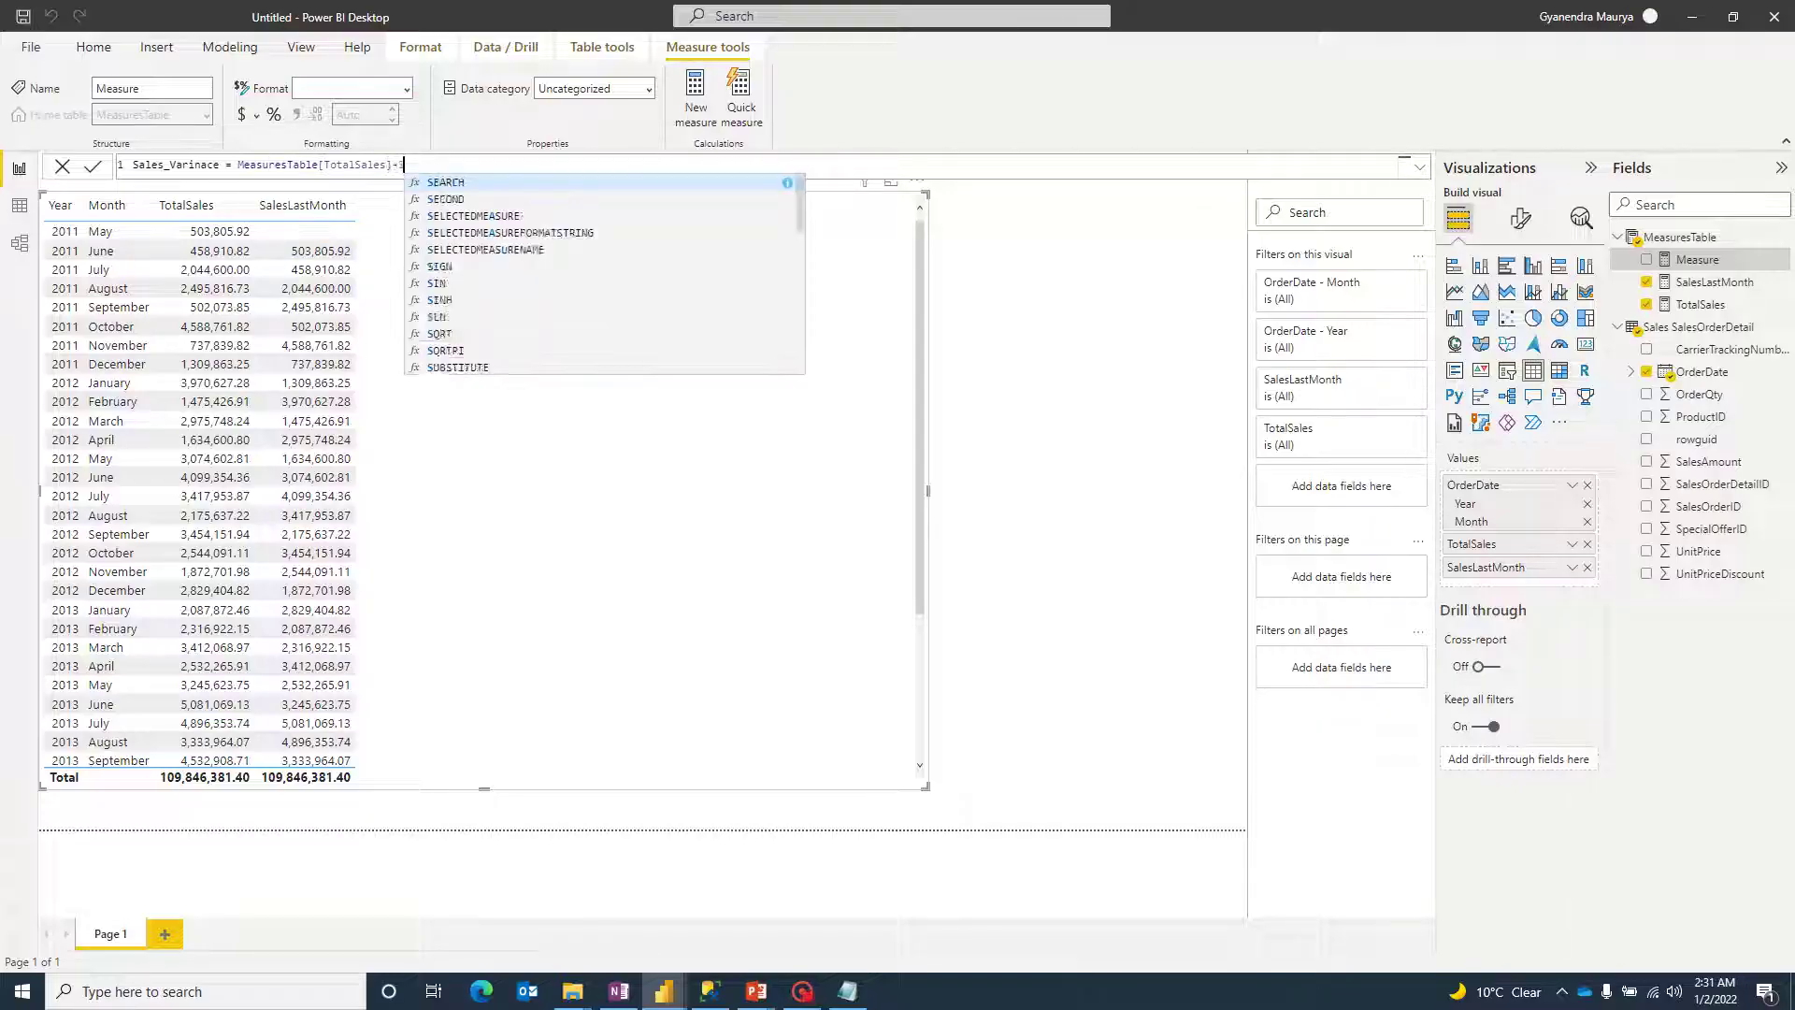
pyautogui.press('Up')
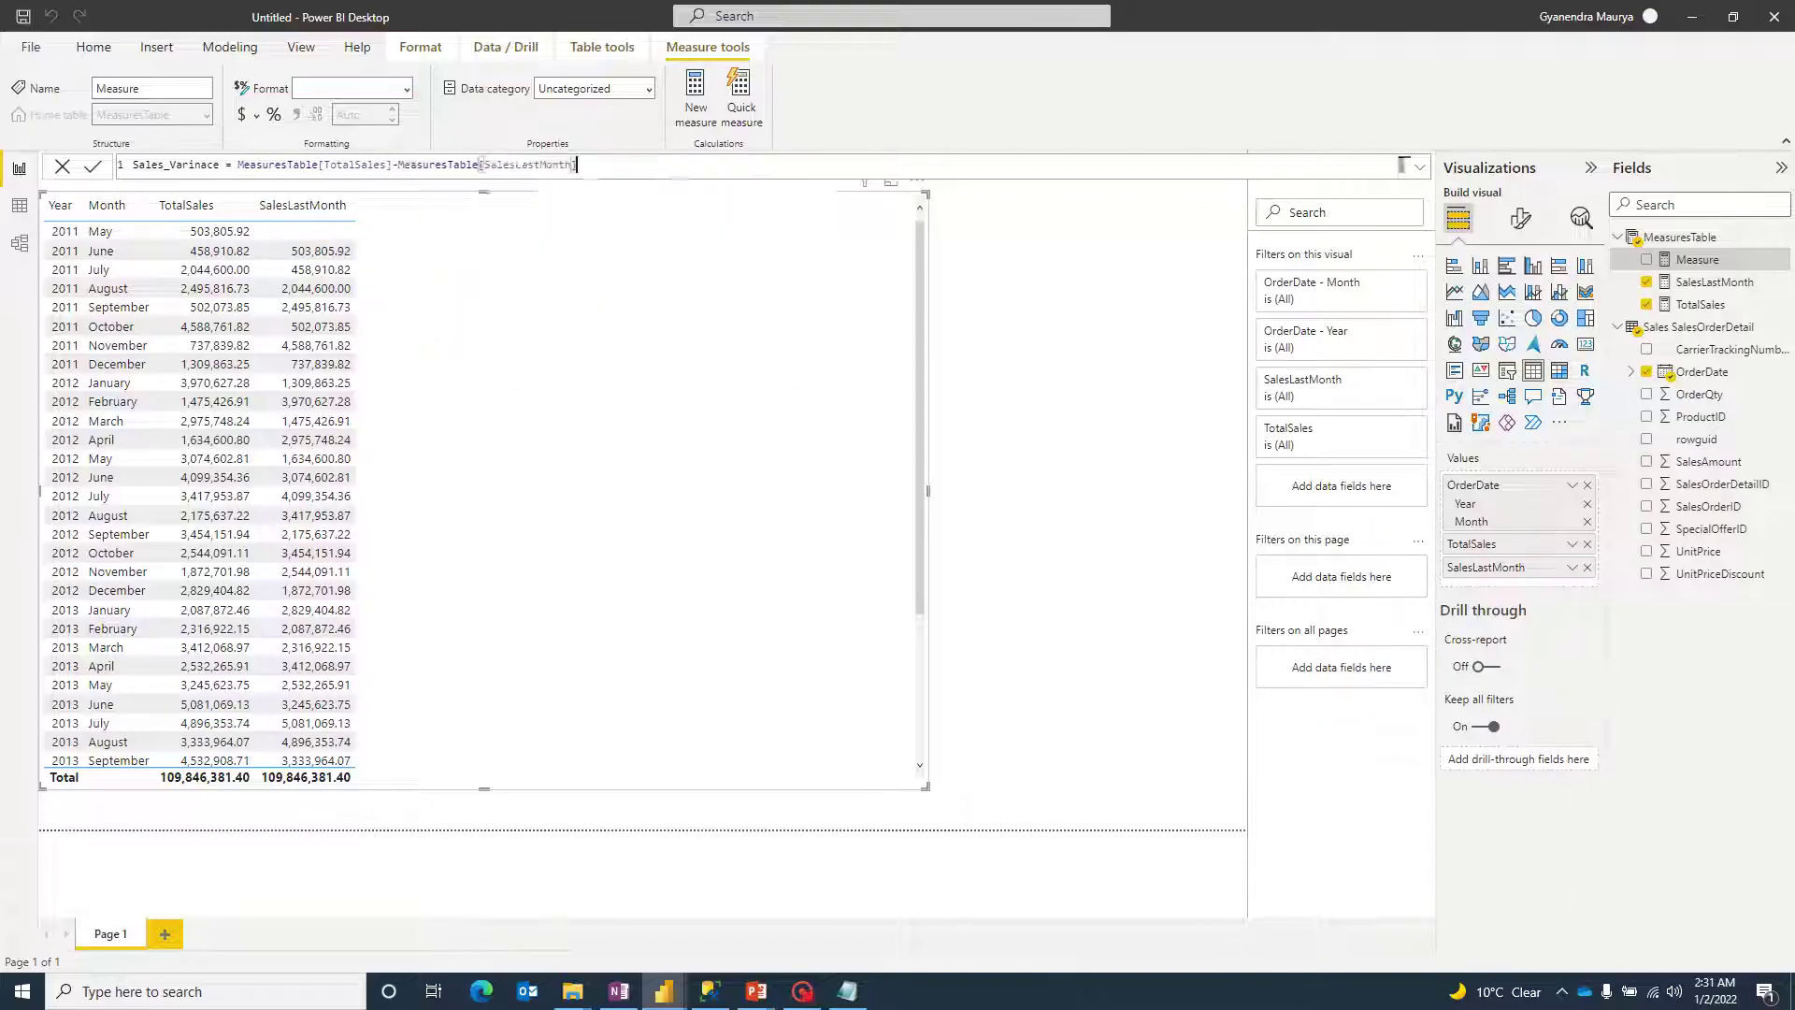
pyautogui.press('Tab')
pyautogui.press('Return')
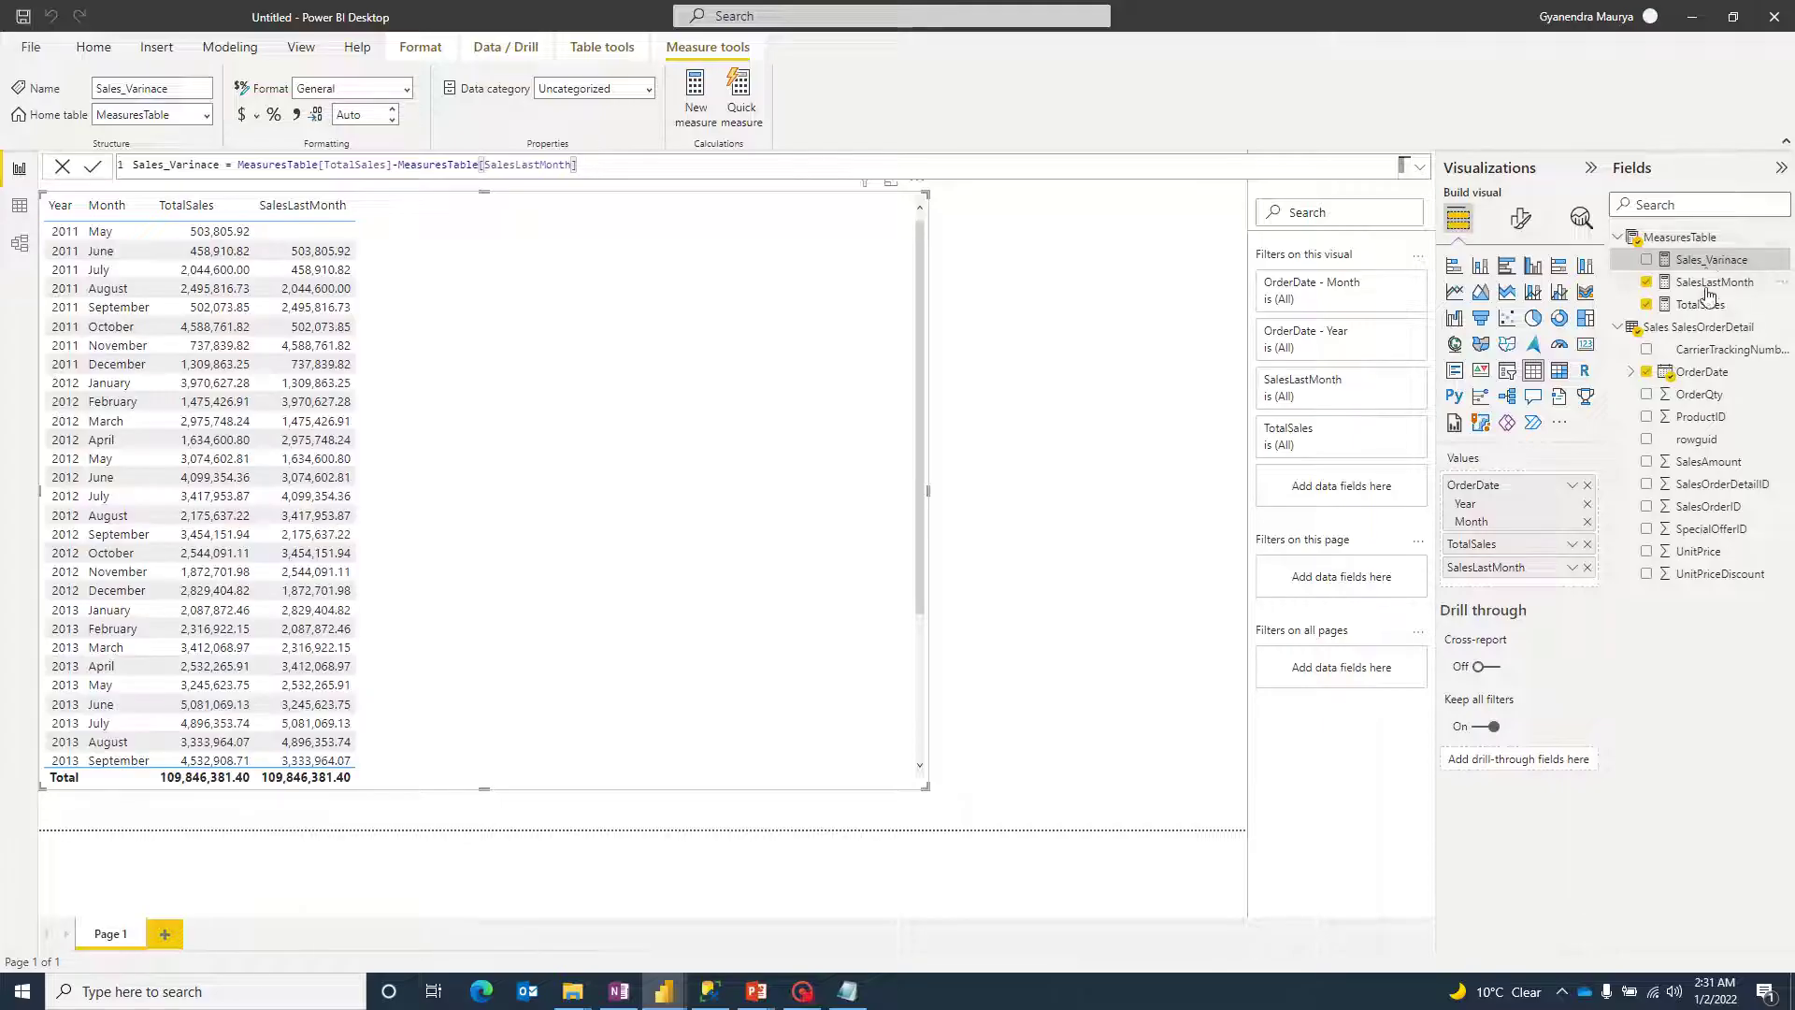
pyautogui.moveTo(1710, 260); pyautogui.dragTo(622, 420)
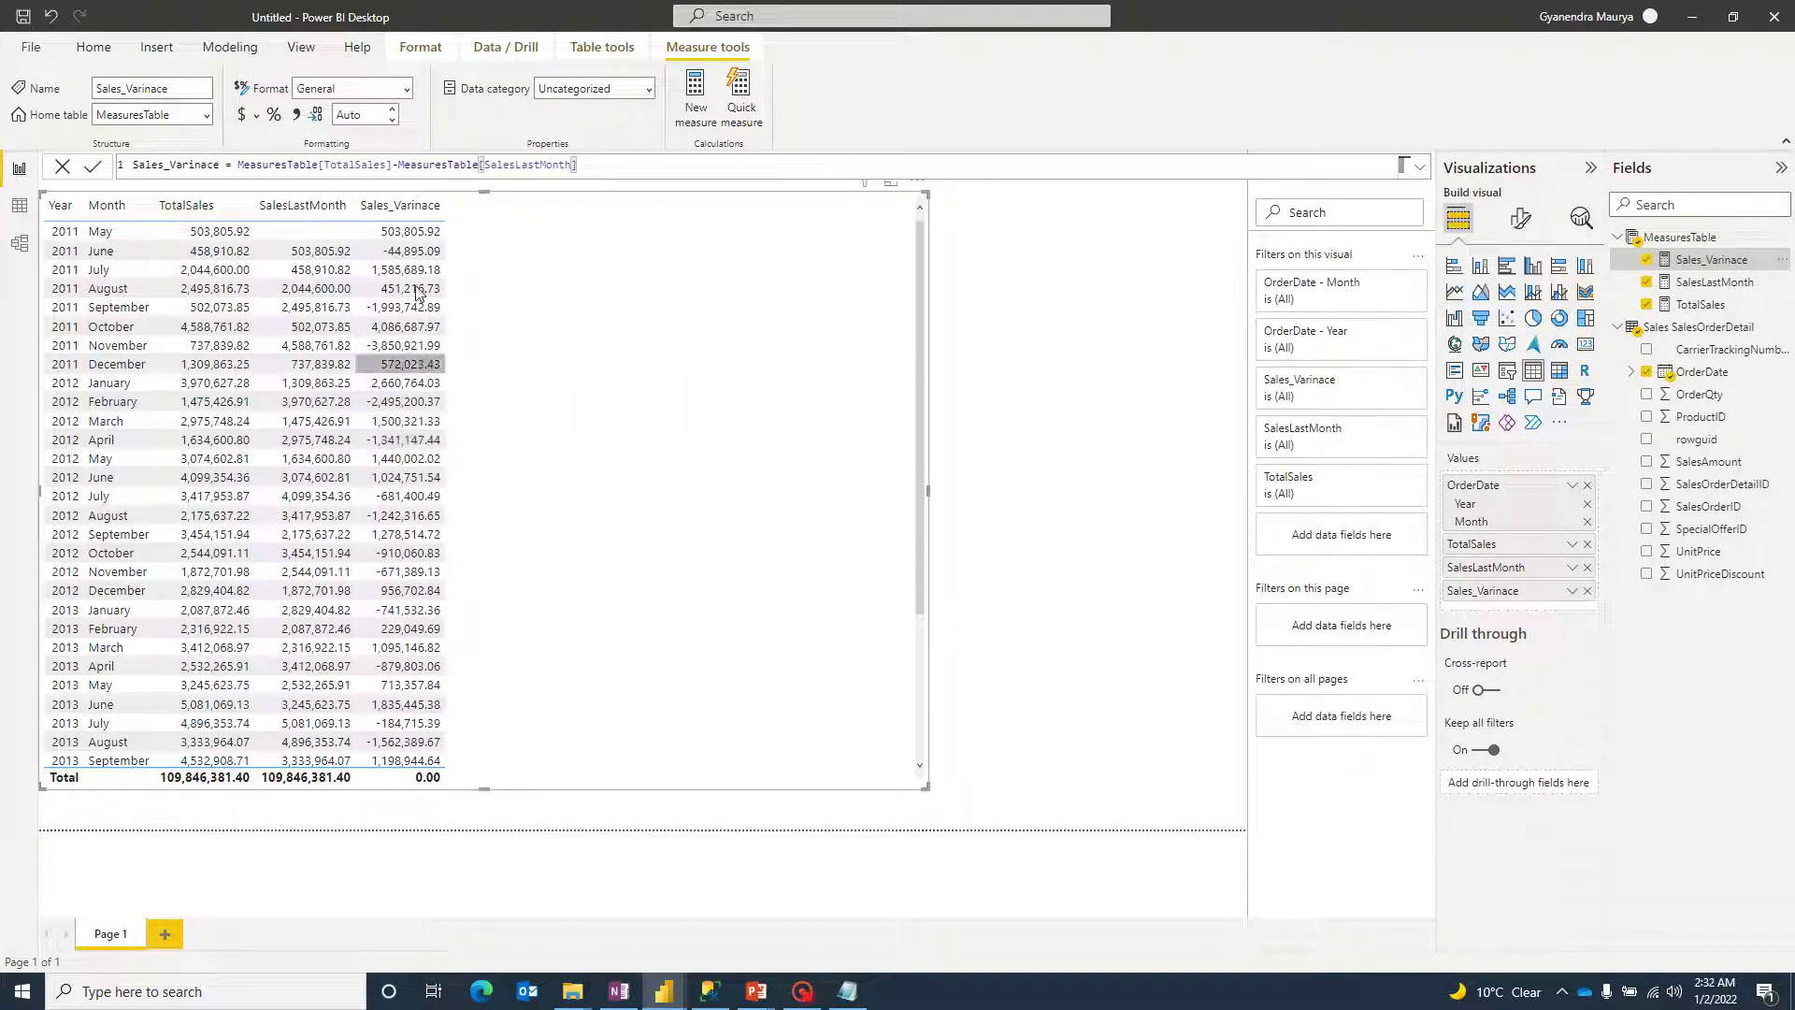
# Step: Create the measure SalesVarinace% = DIVIDE(MeasuresTable[Sales_Varinace],MeasuresTable[SalesLastMonth]) in MeasuresTable
pyautogui.click(1671, 237)
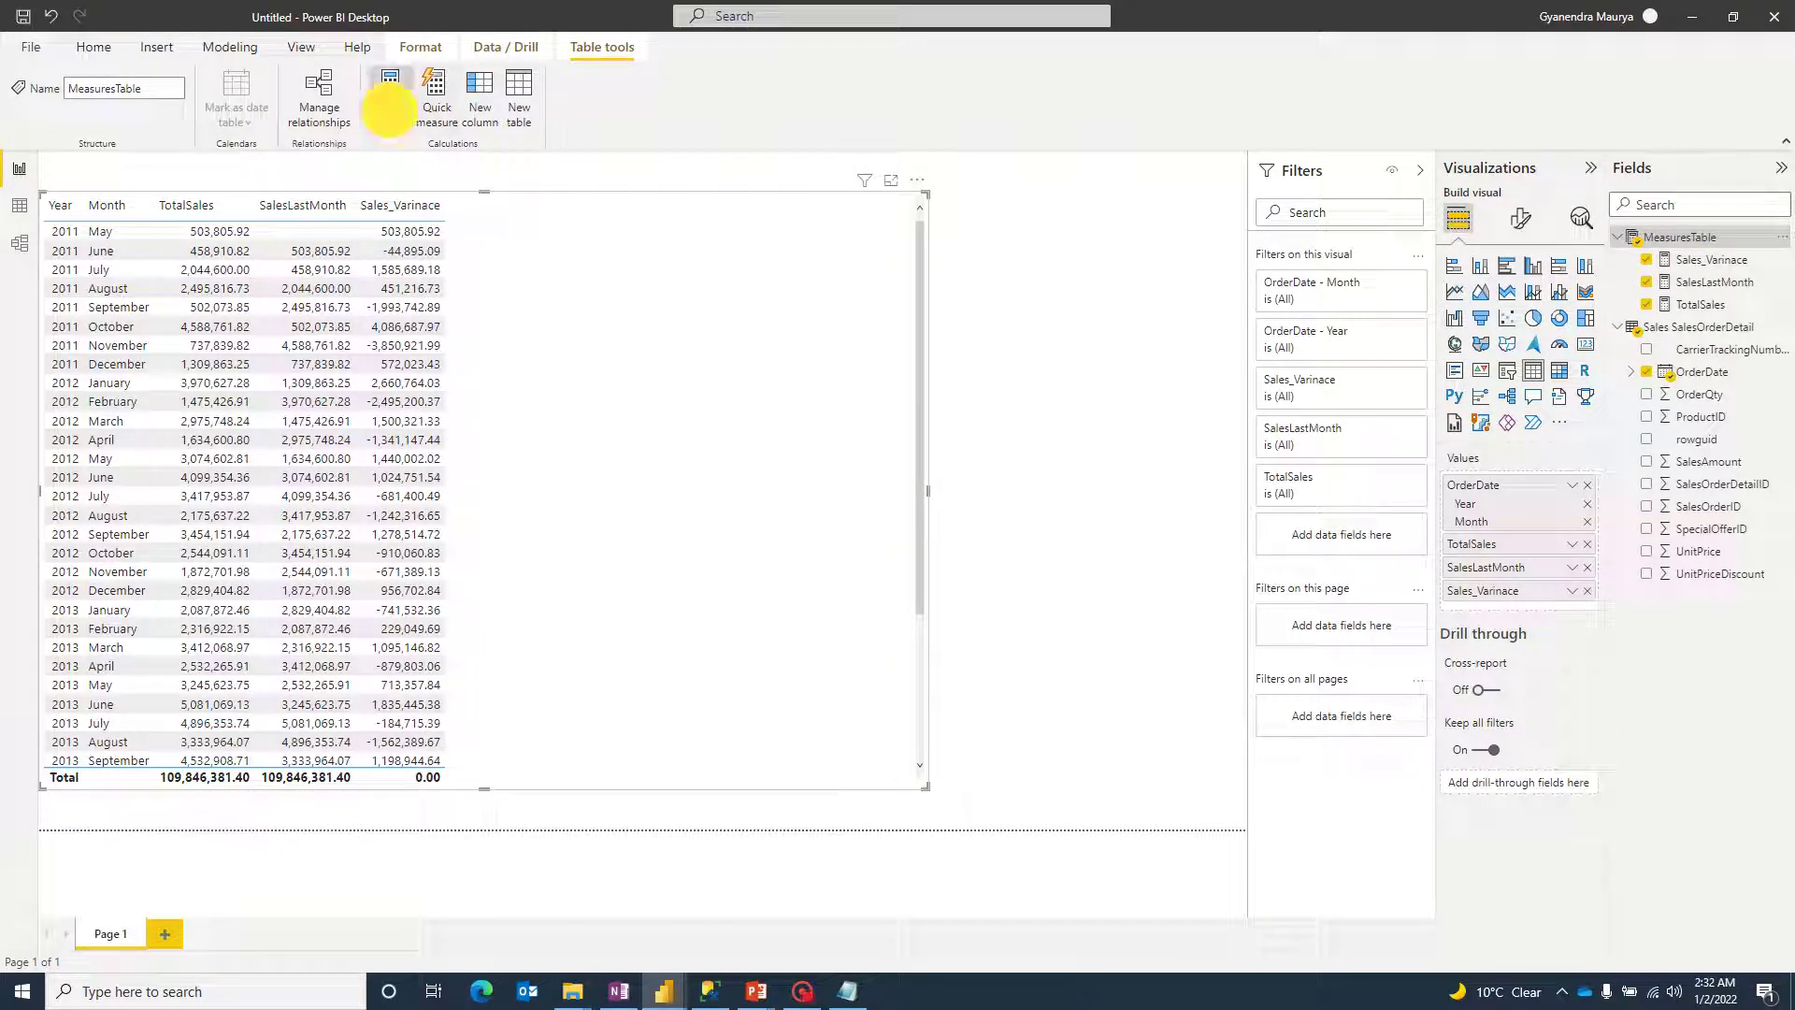
pyautogui.click(389, 99)
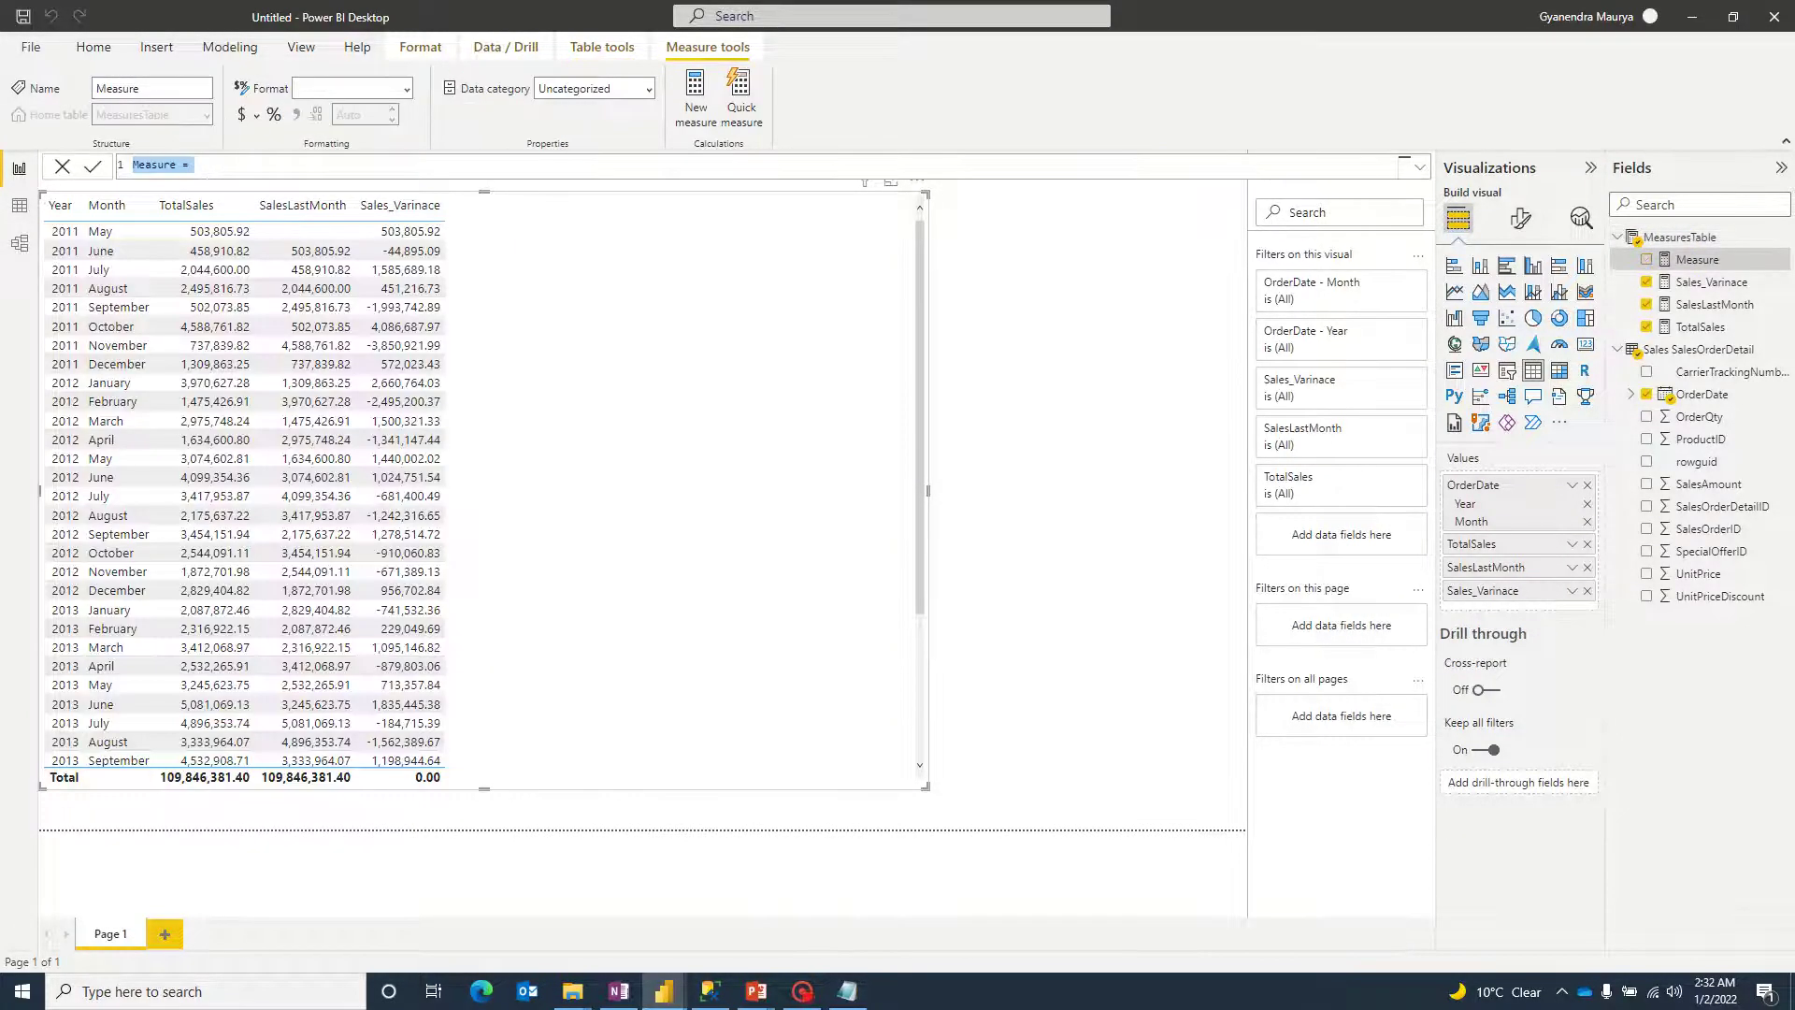
pyautogui.write('SalesVarinace%')
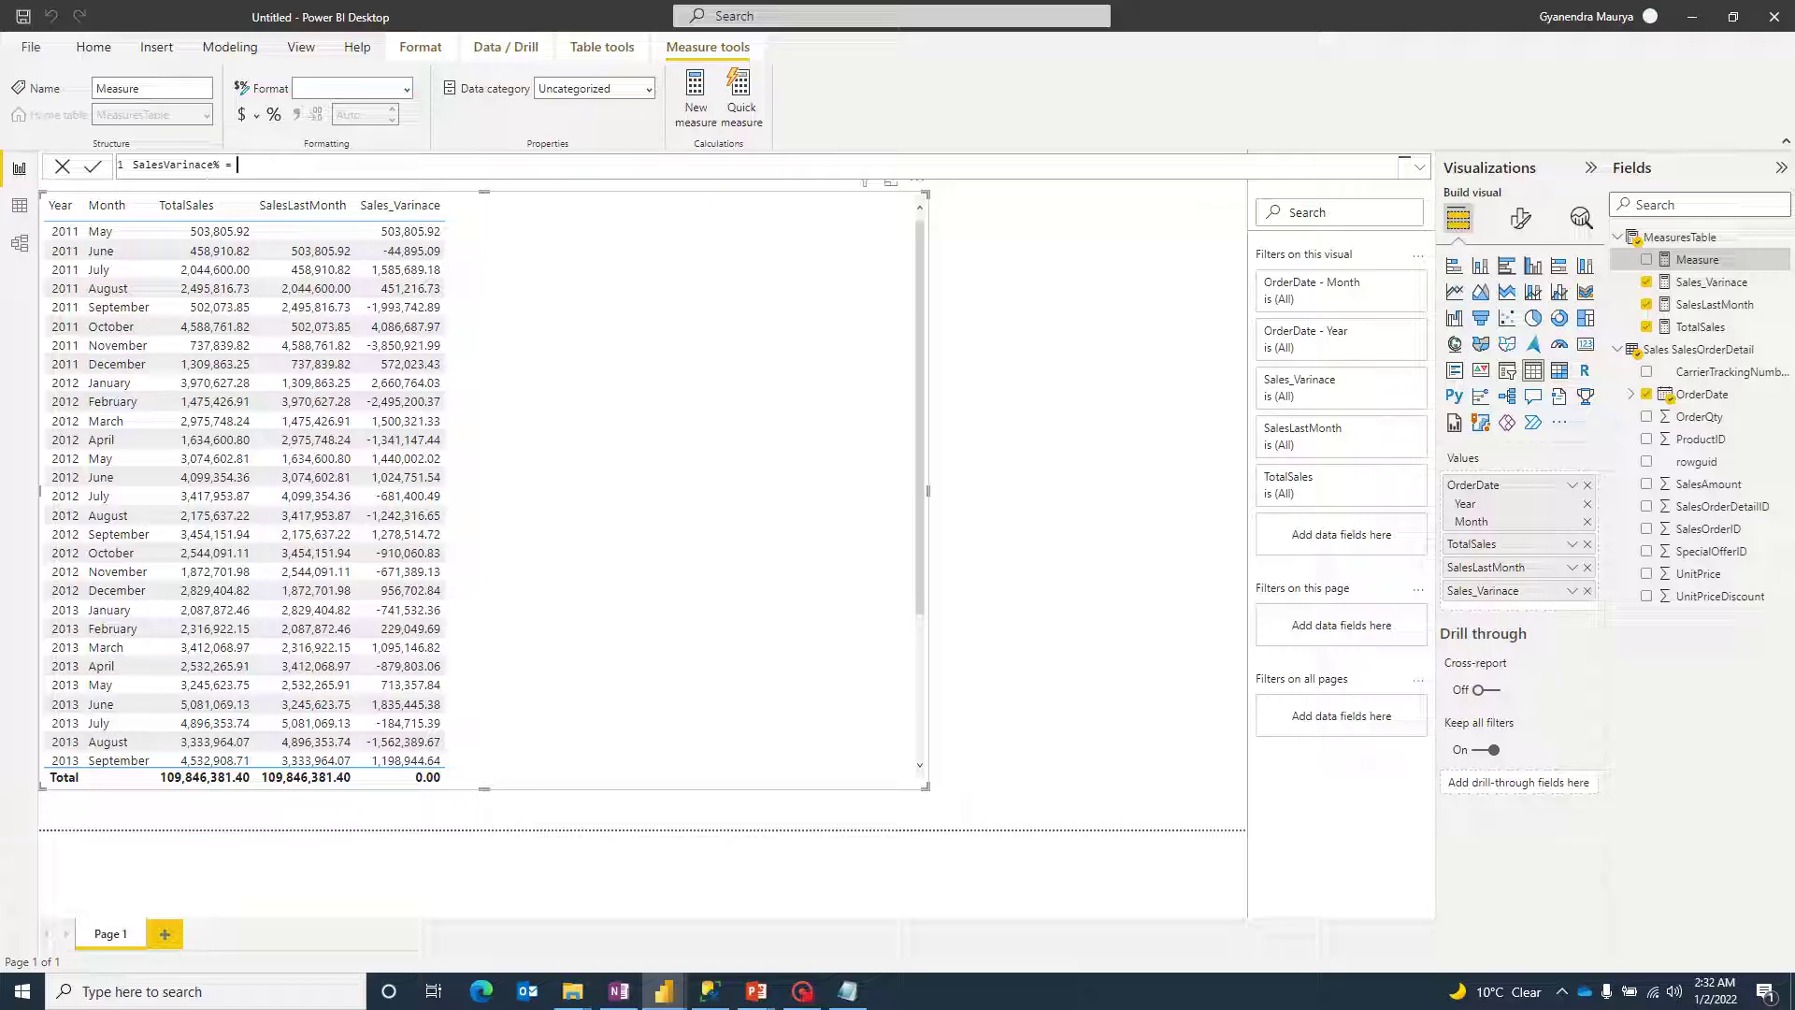
pyautogui.write('DIVIDE(')
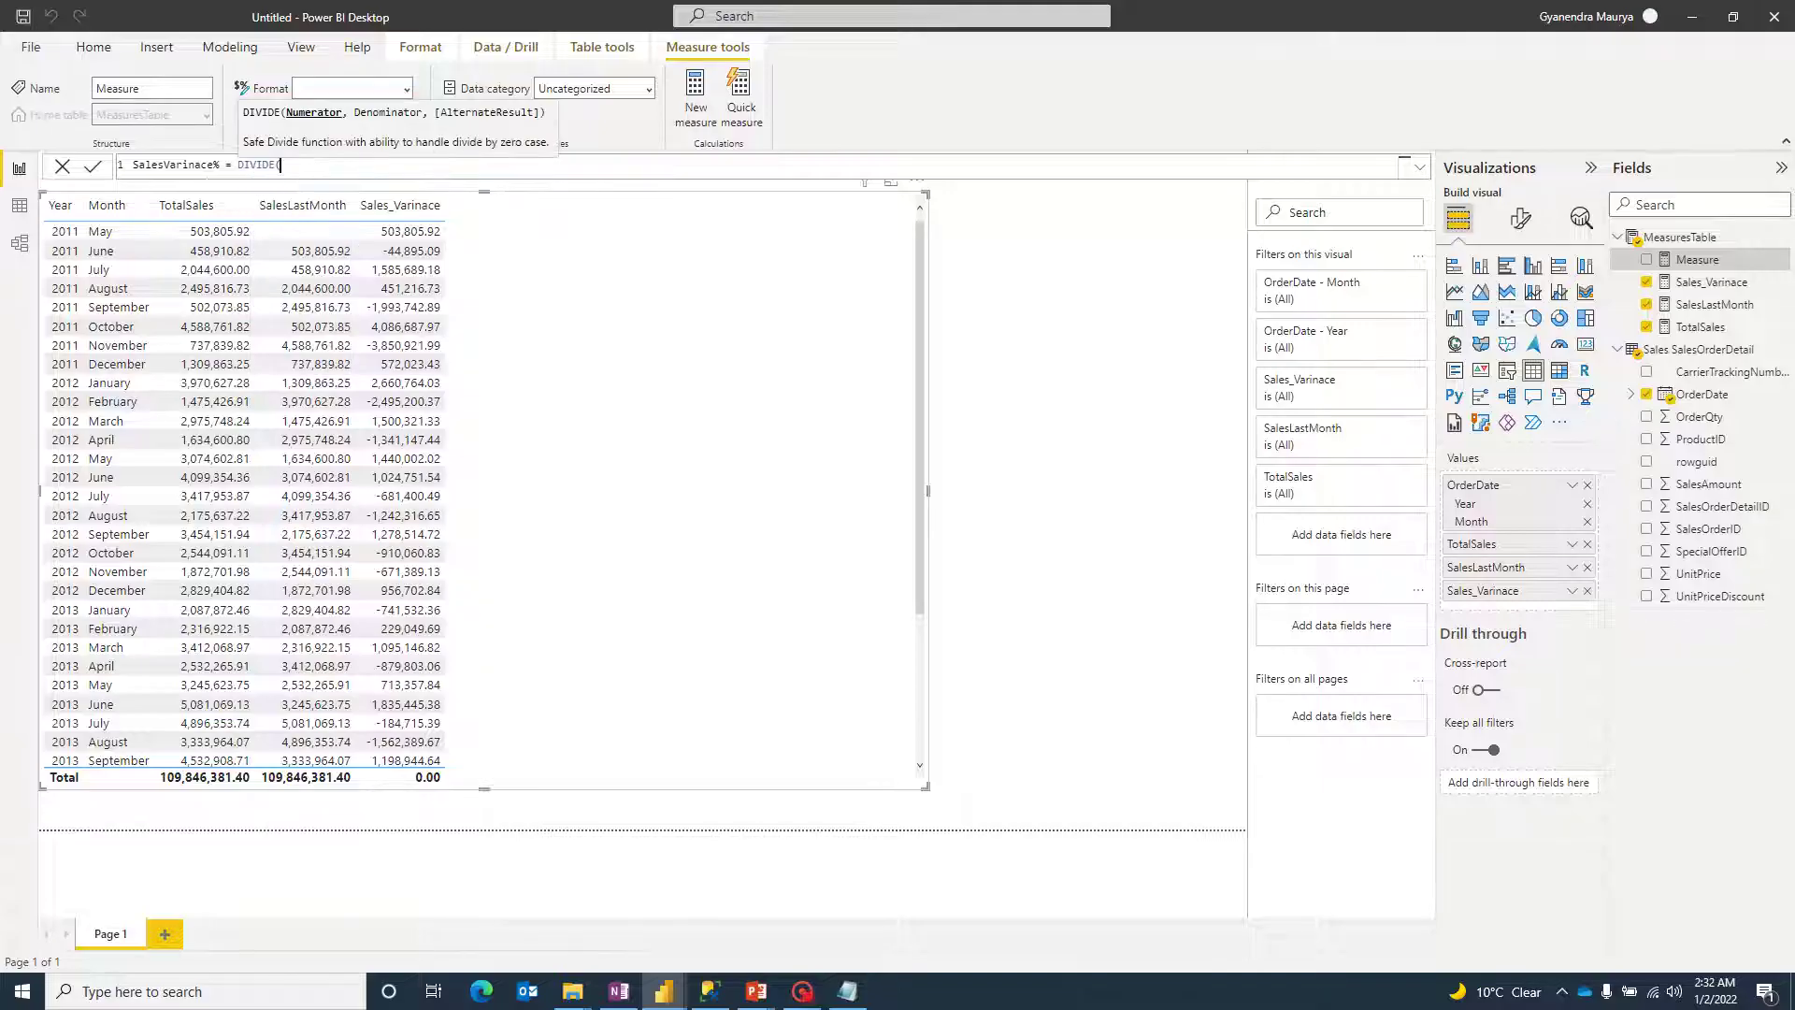
pyautogui.write('SSa')
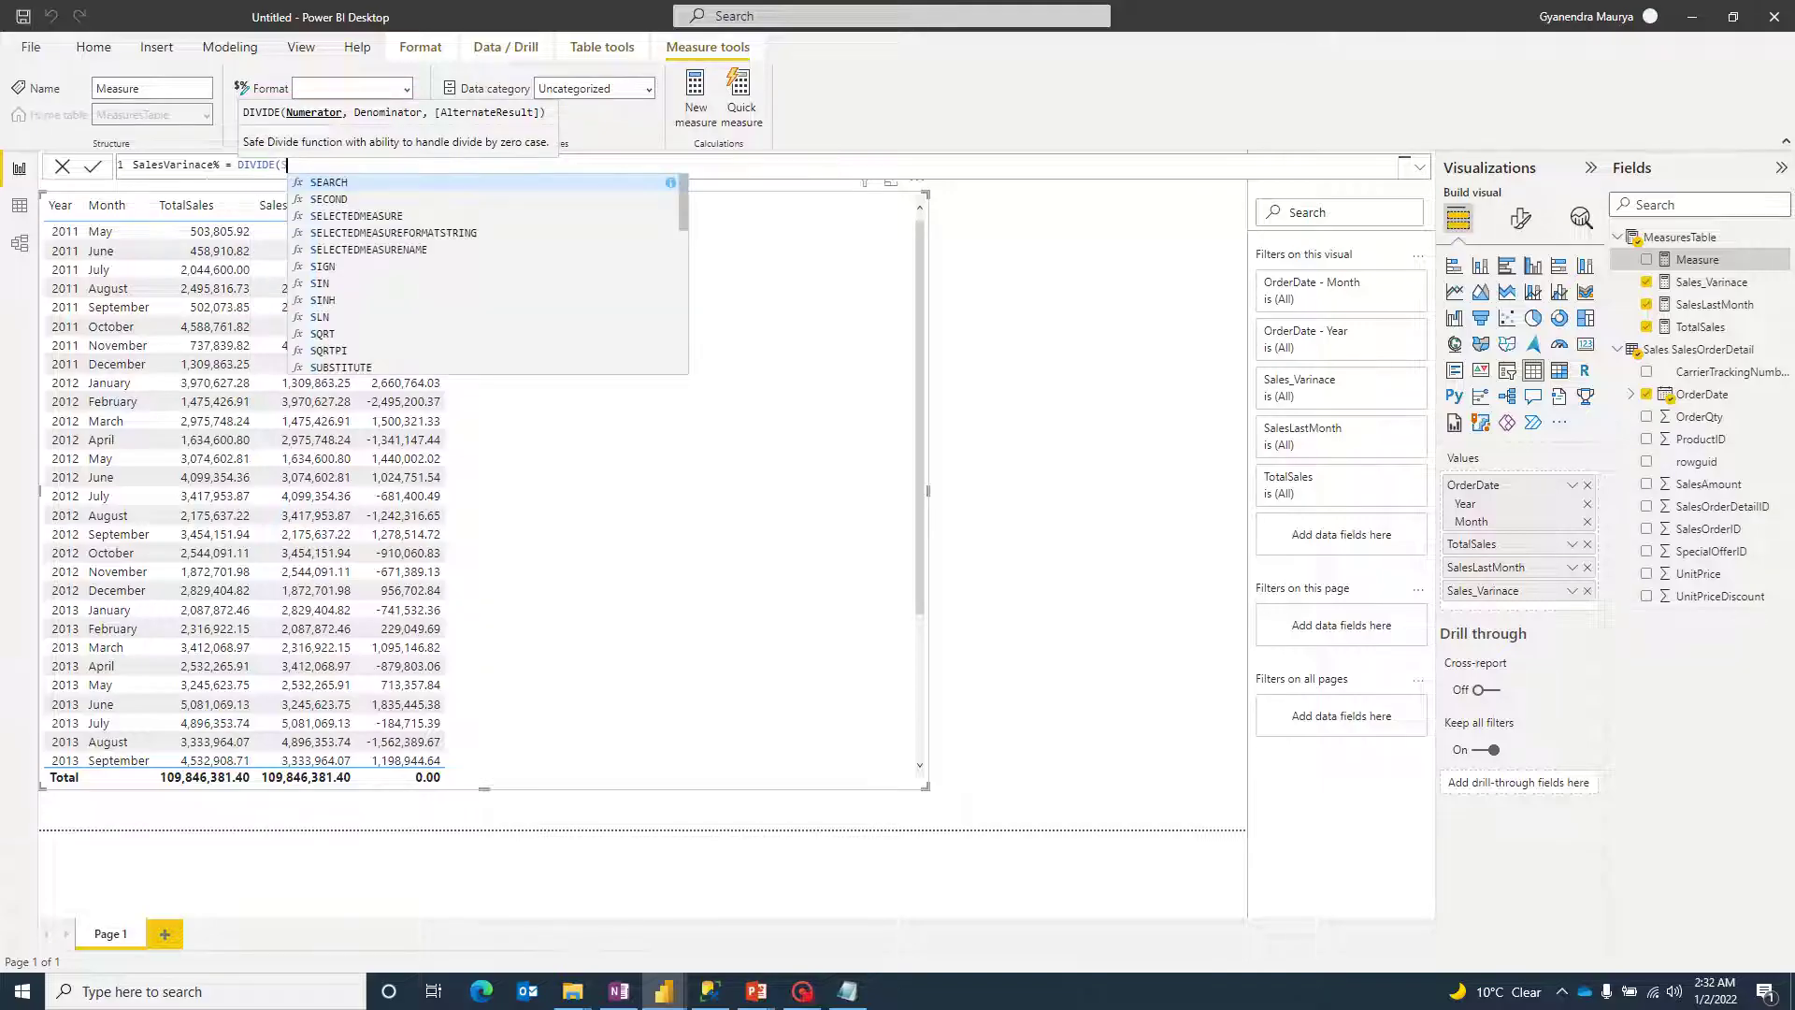
pyautogui.press('BackSpace')
pyautogui.press('BackSpace')
pyautogui.write('ales')
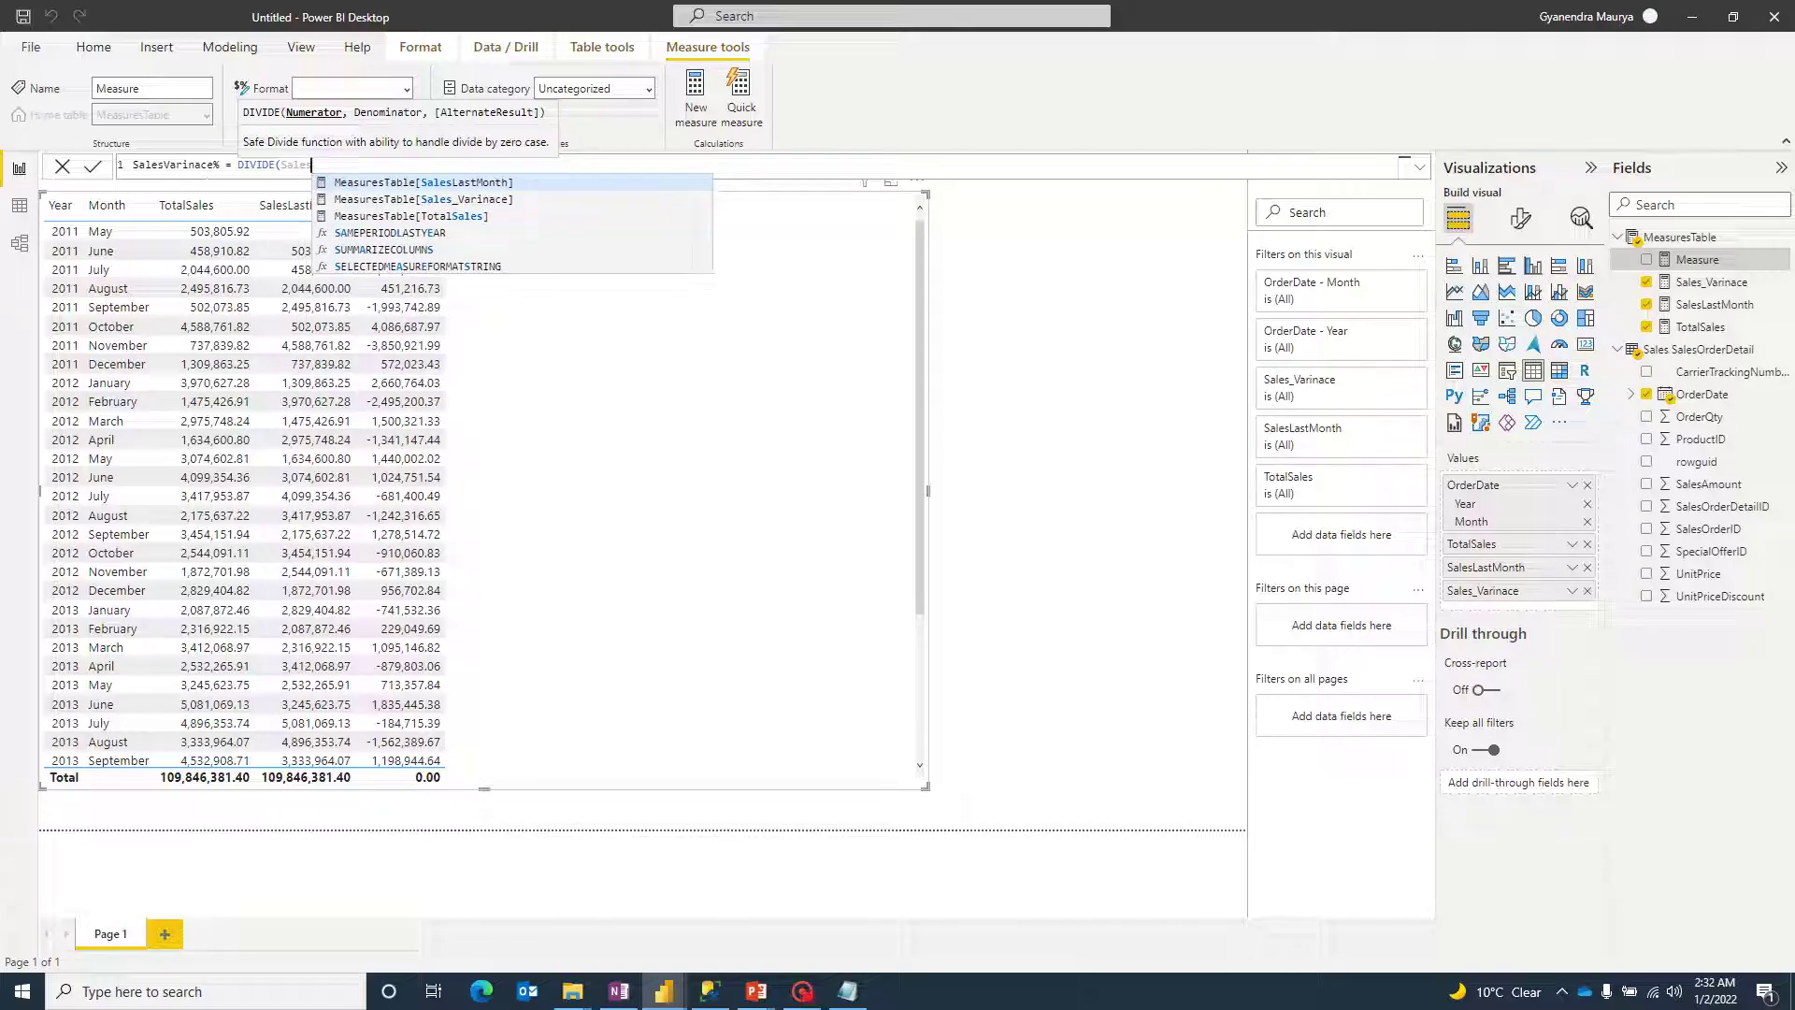
pyautogui.press('Down')
pyautogui.press('Tab')
pyautogui.write(',Sales')
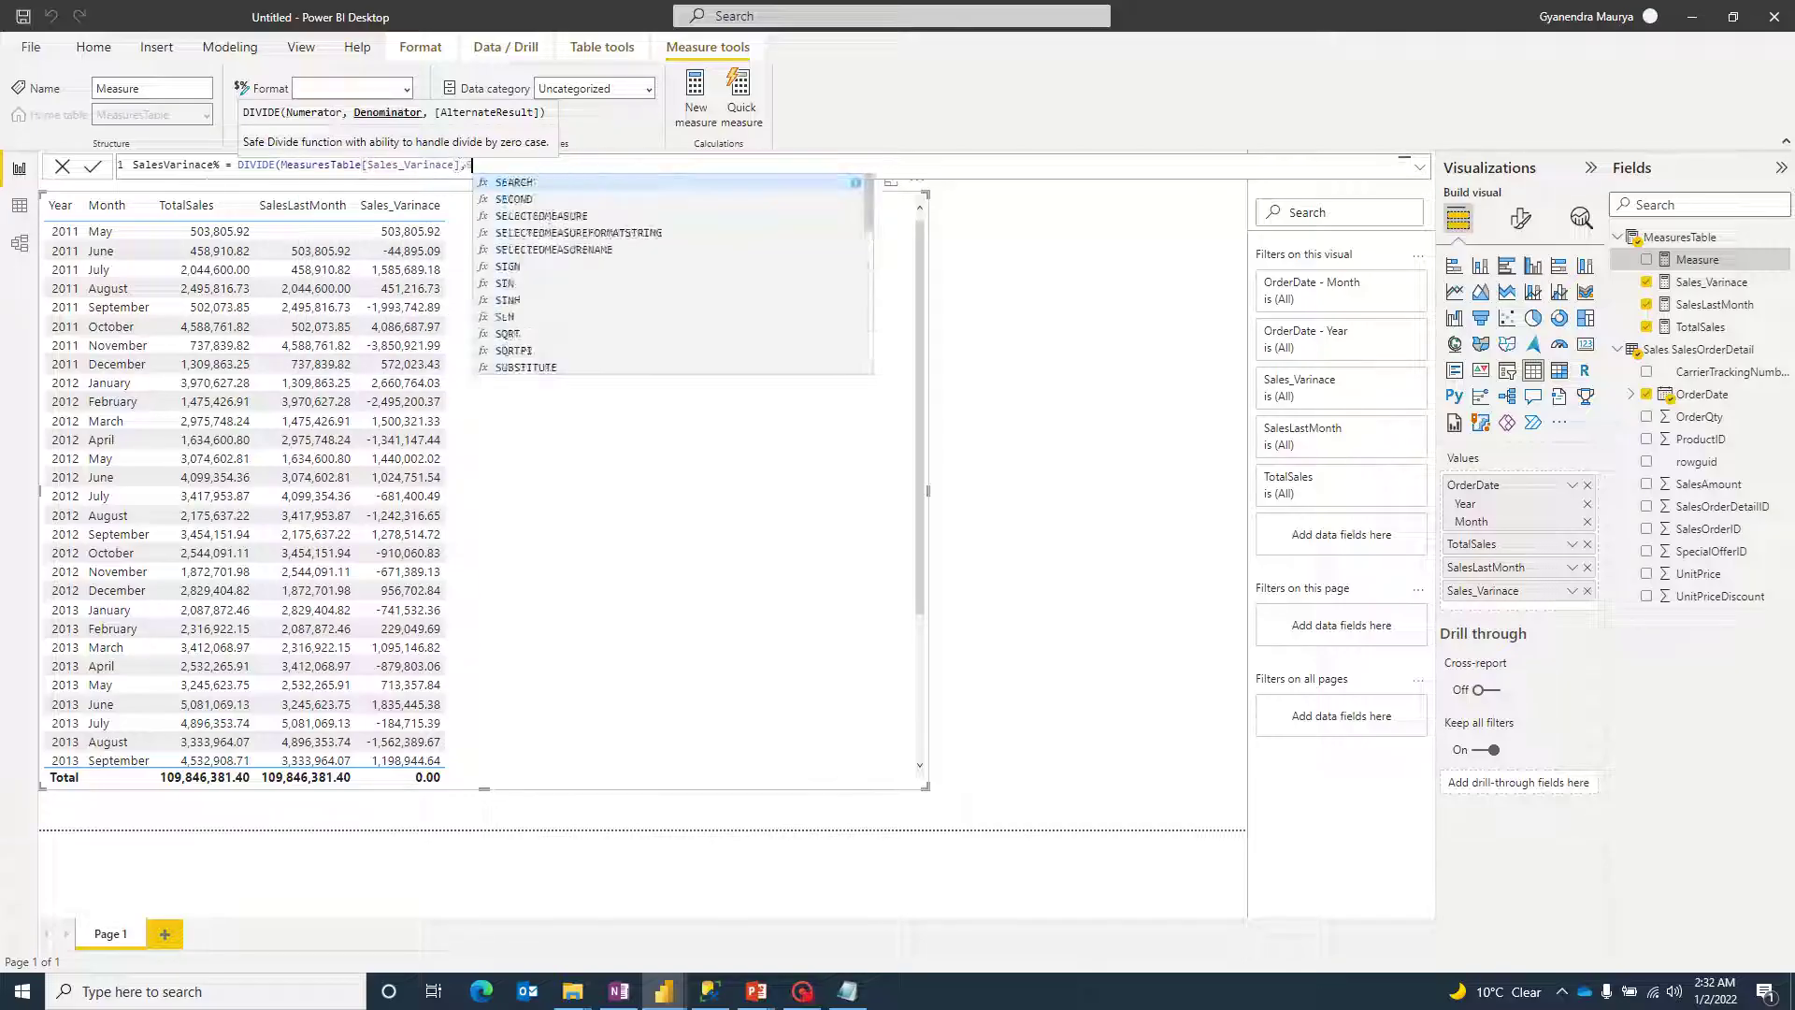
pyautogui.press('Tab')
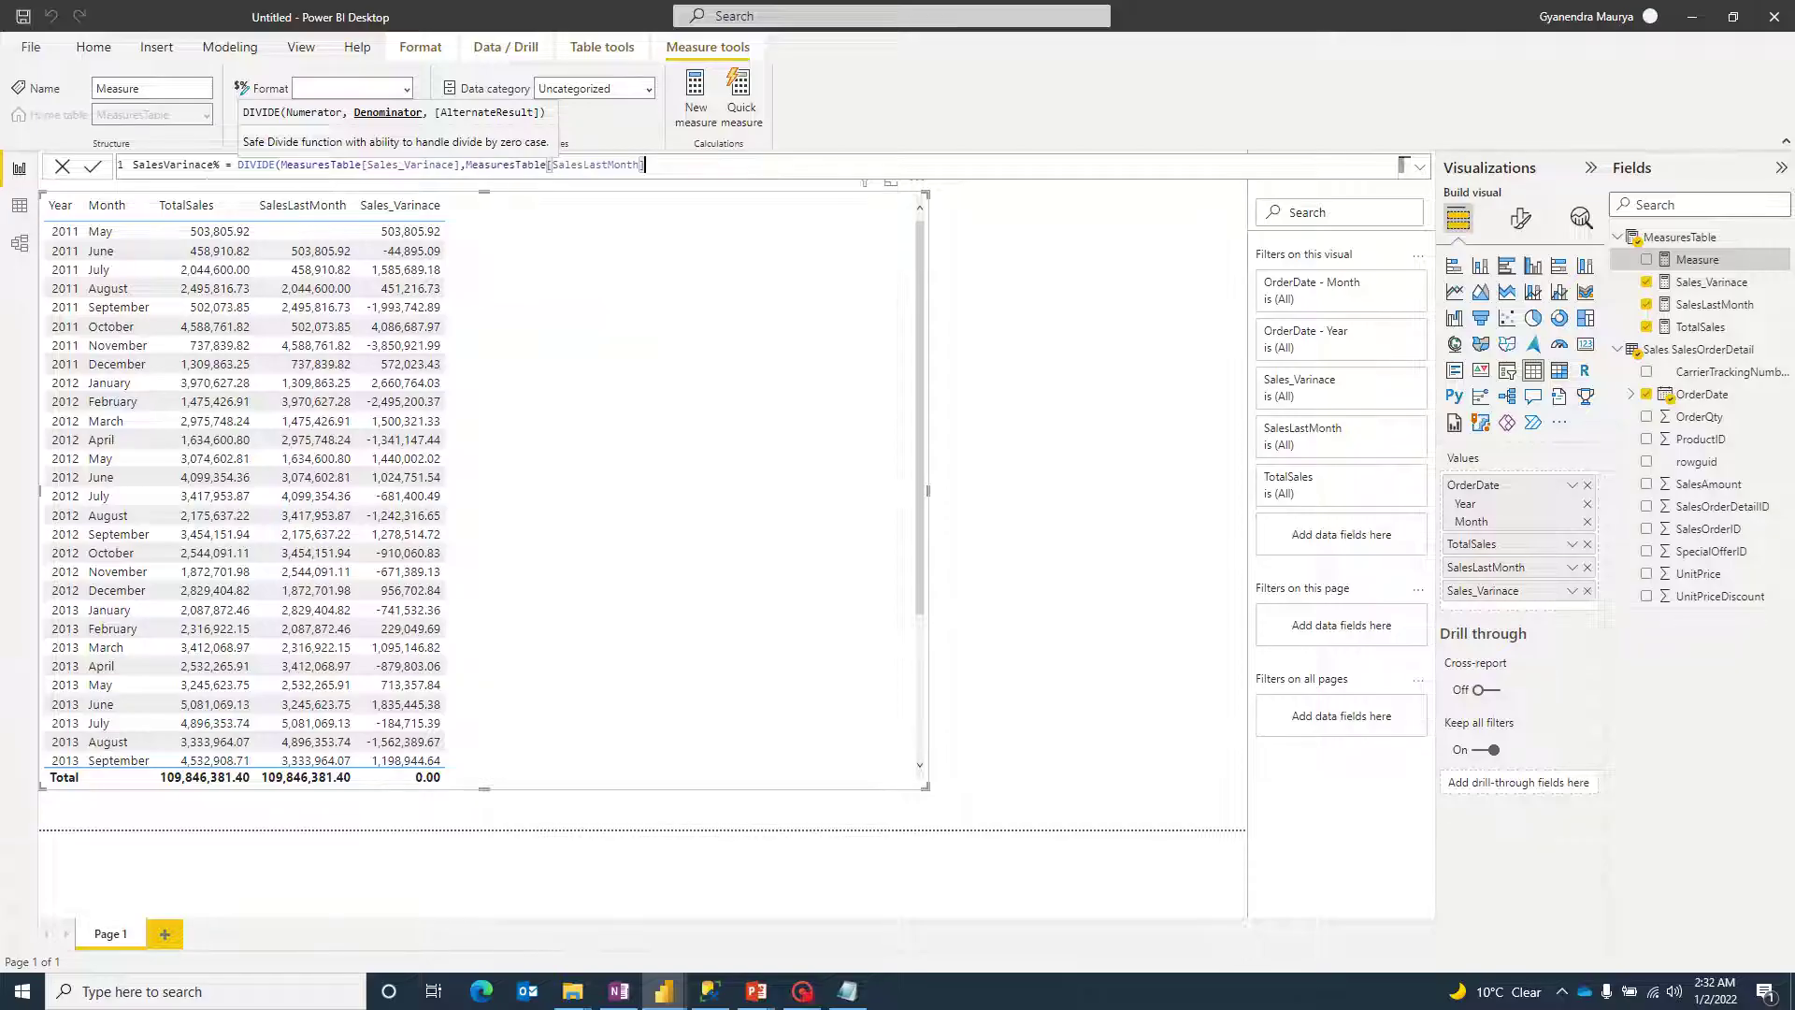
pyautogui.write(')')
pyautogui.press('Return')
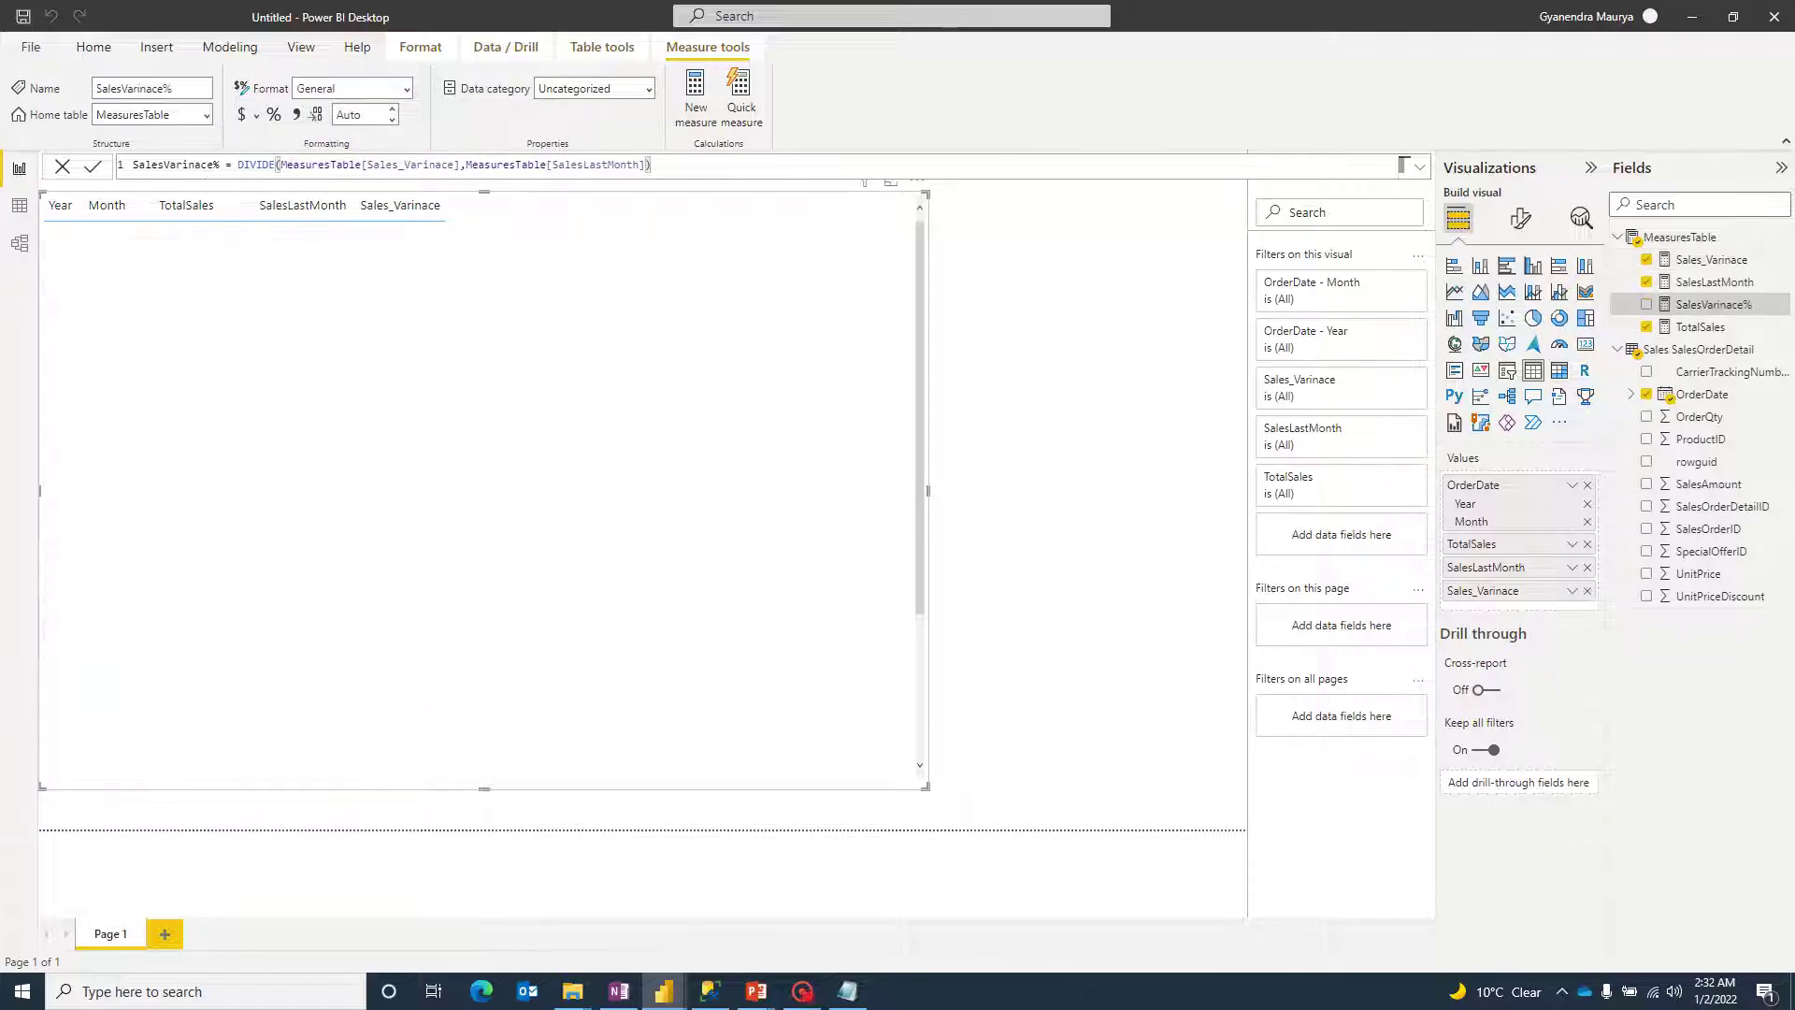
# Step: Add SalesVarinace% to the table visual, format the measure as a percentage, and narrow the table to free space beside it
pyautogui.moveTo(1714, 304); pyautogui.dragTo(823, 435)
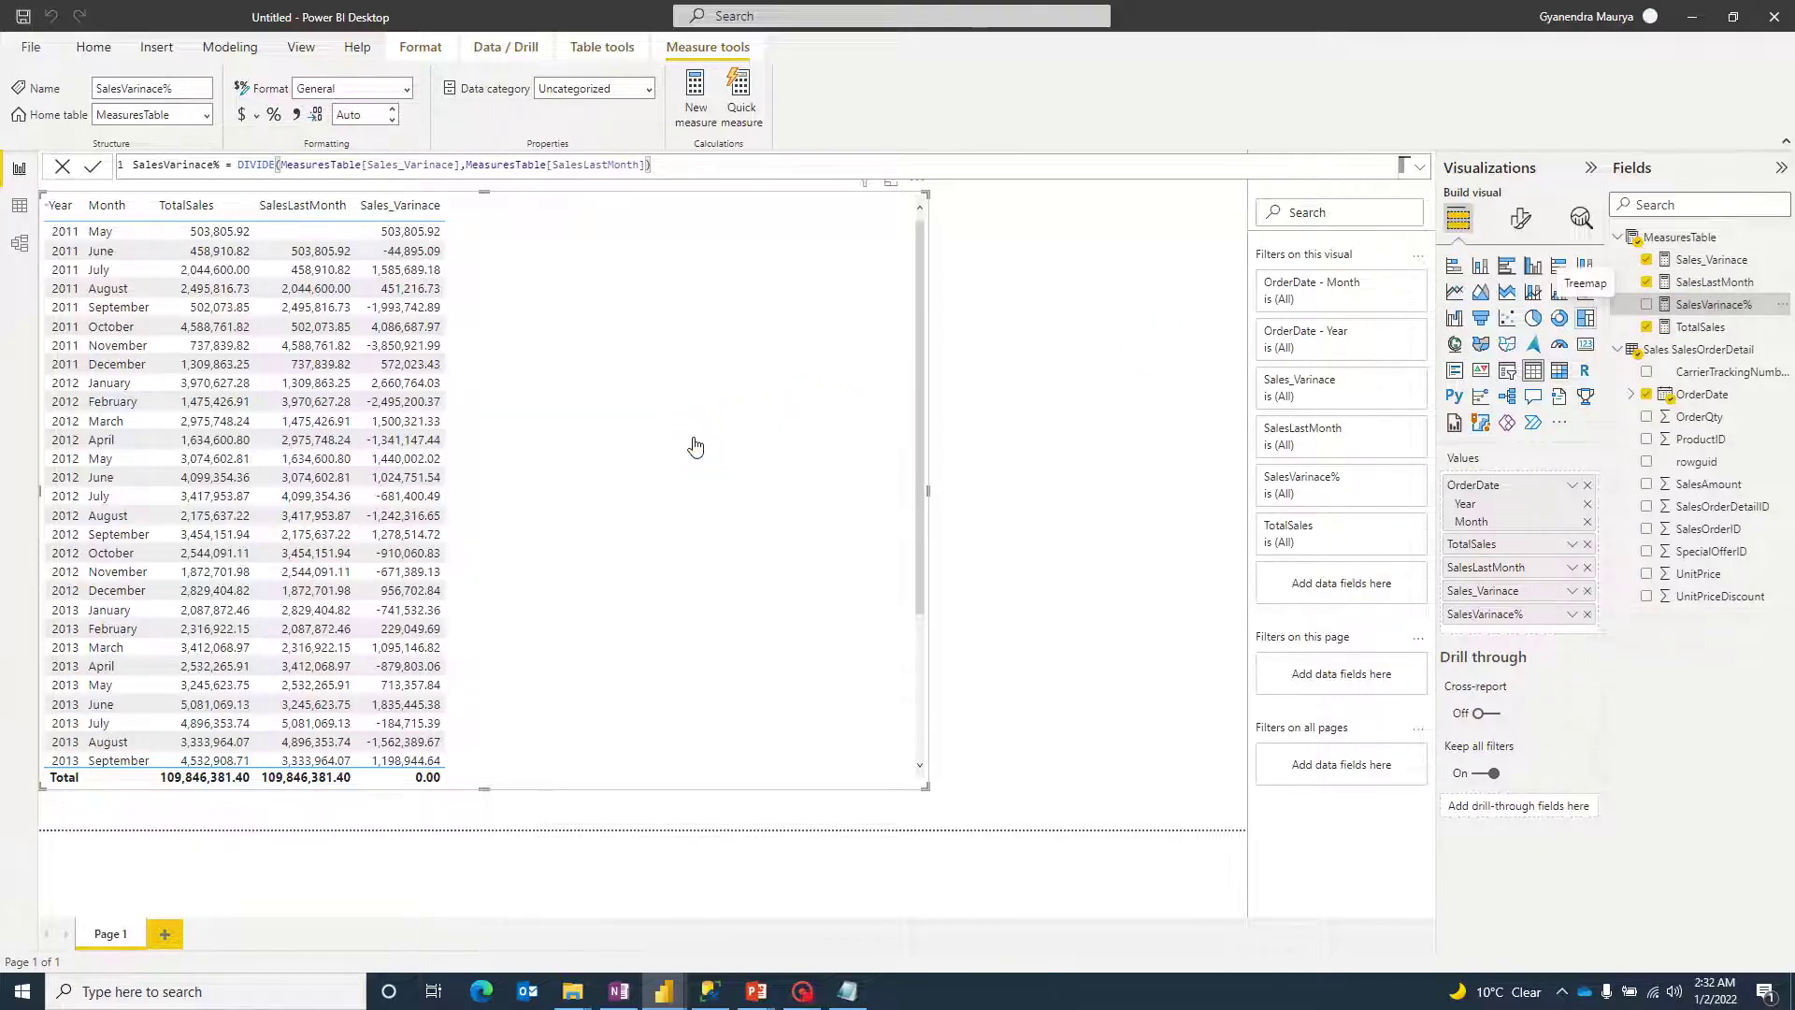
pyautogui.click(274, 117)
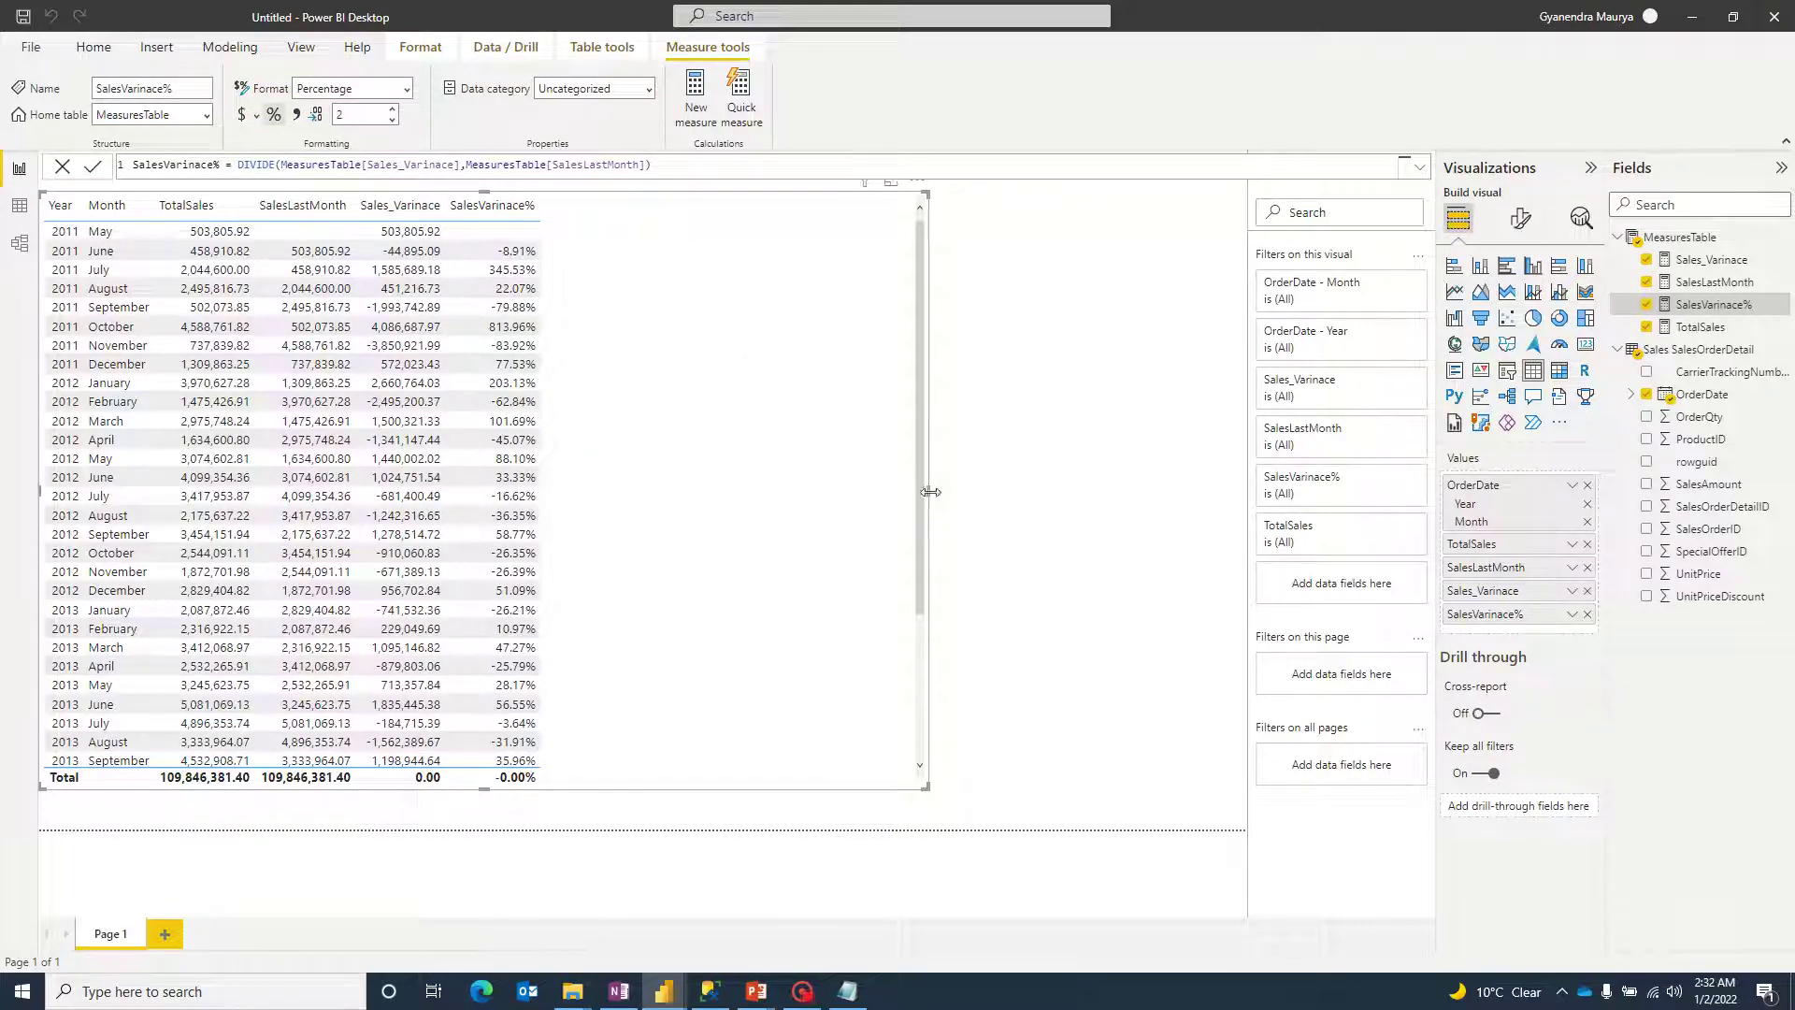
pyautogui.moveTo(928, 490); pyautogui.dragTo(691, 462)
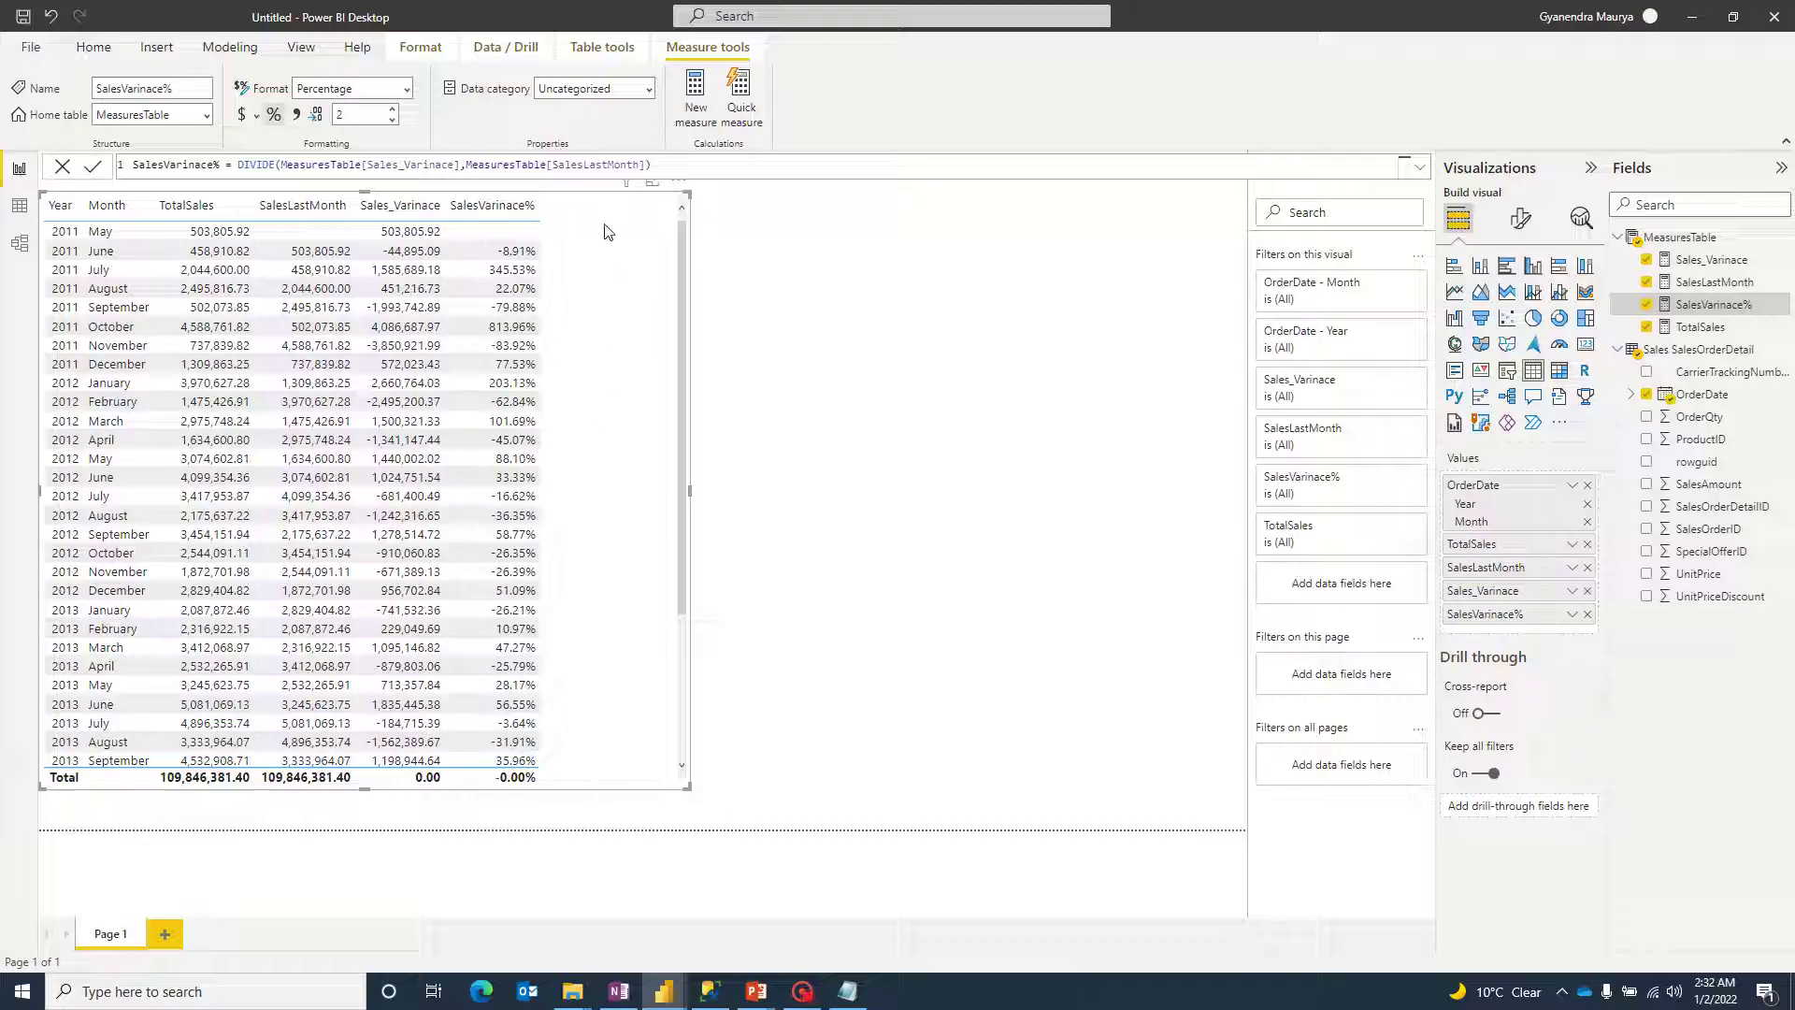
# Step: Insert an empty line and clustered column chart beside the table visual and delete the table visual
pyautogui.click(769, 437)
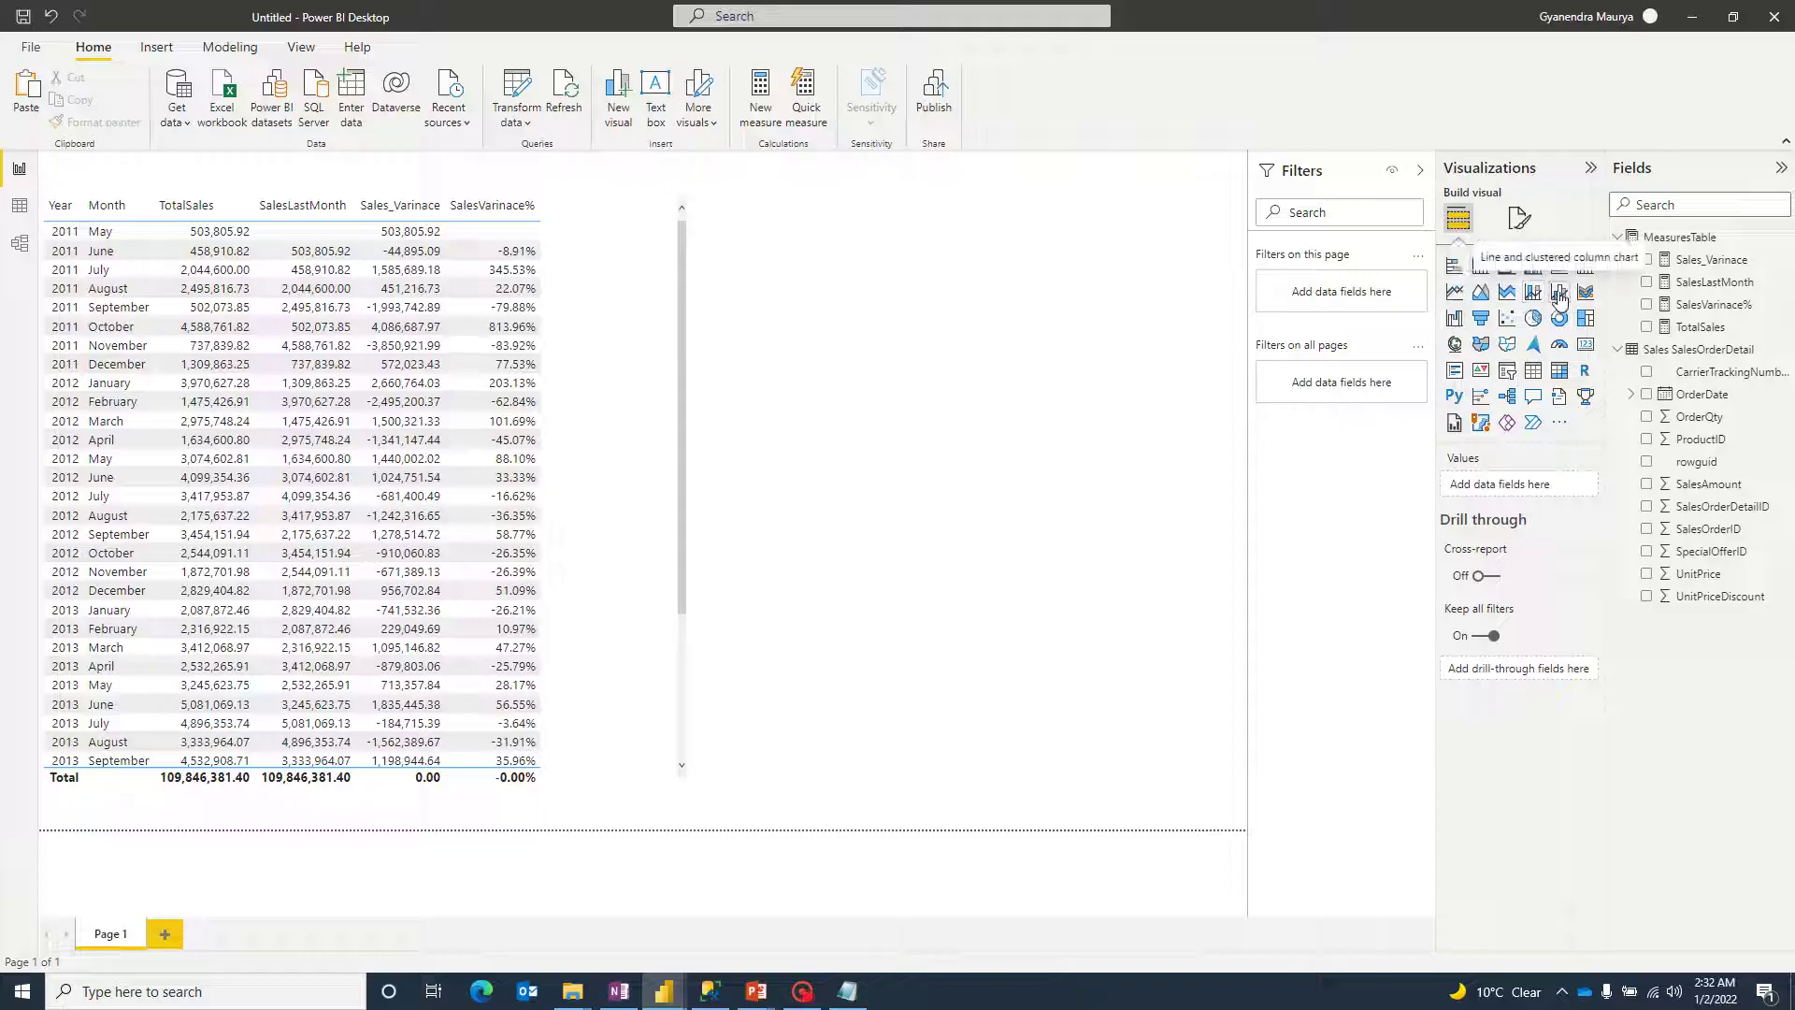
pyautogui.click(1560, 293)
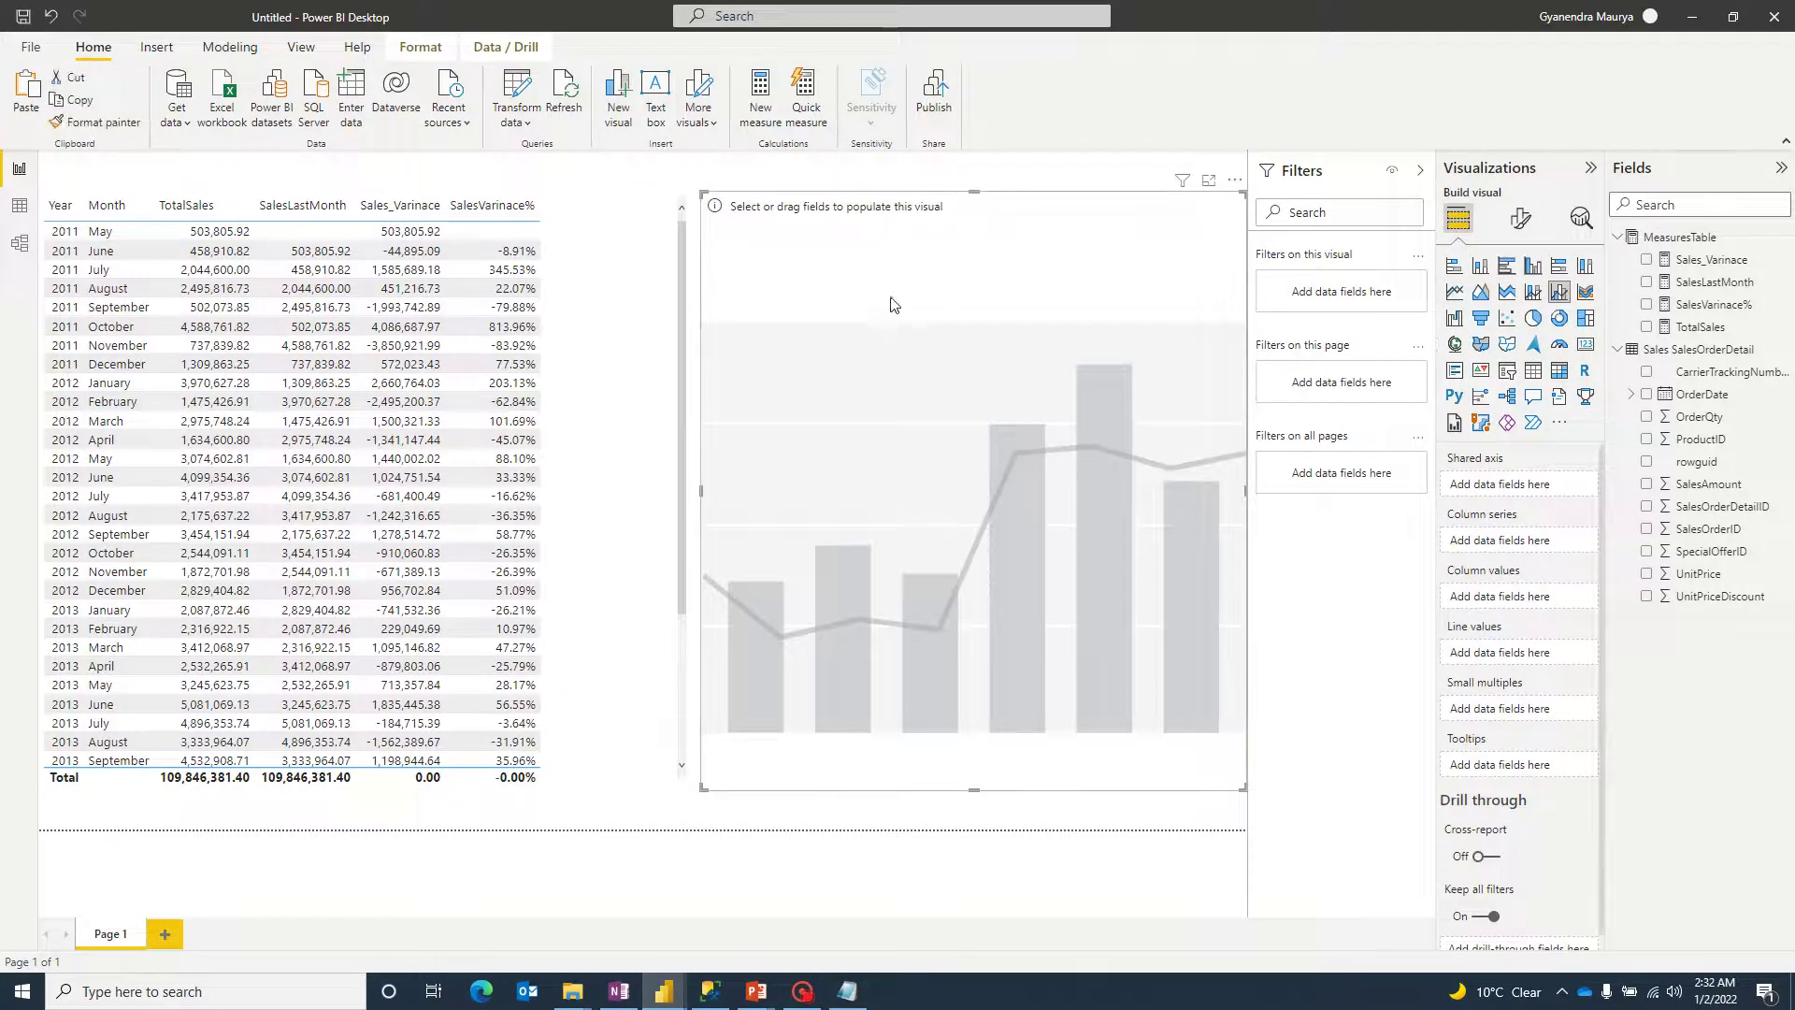
pyautogui.click(652, 272)
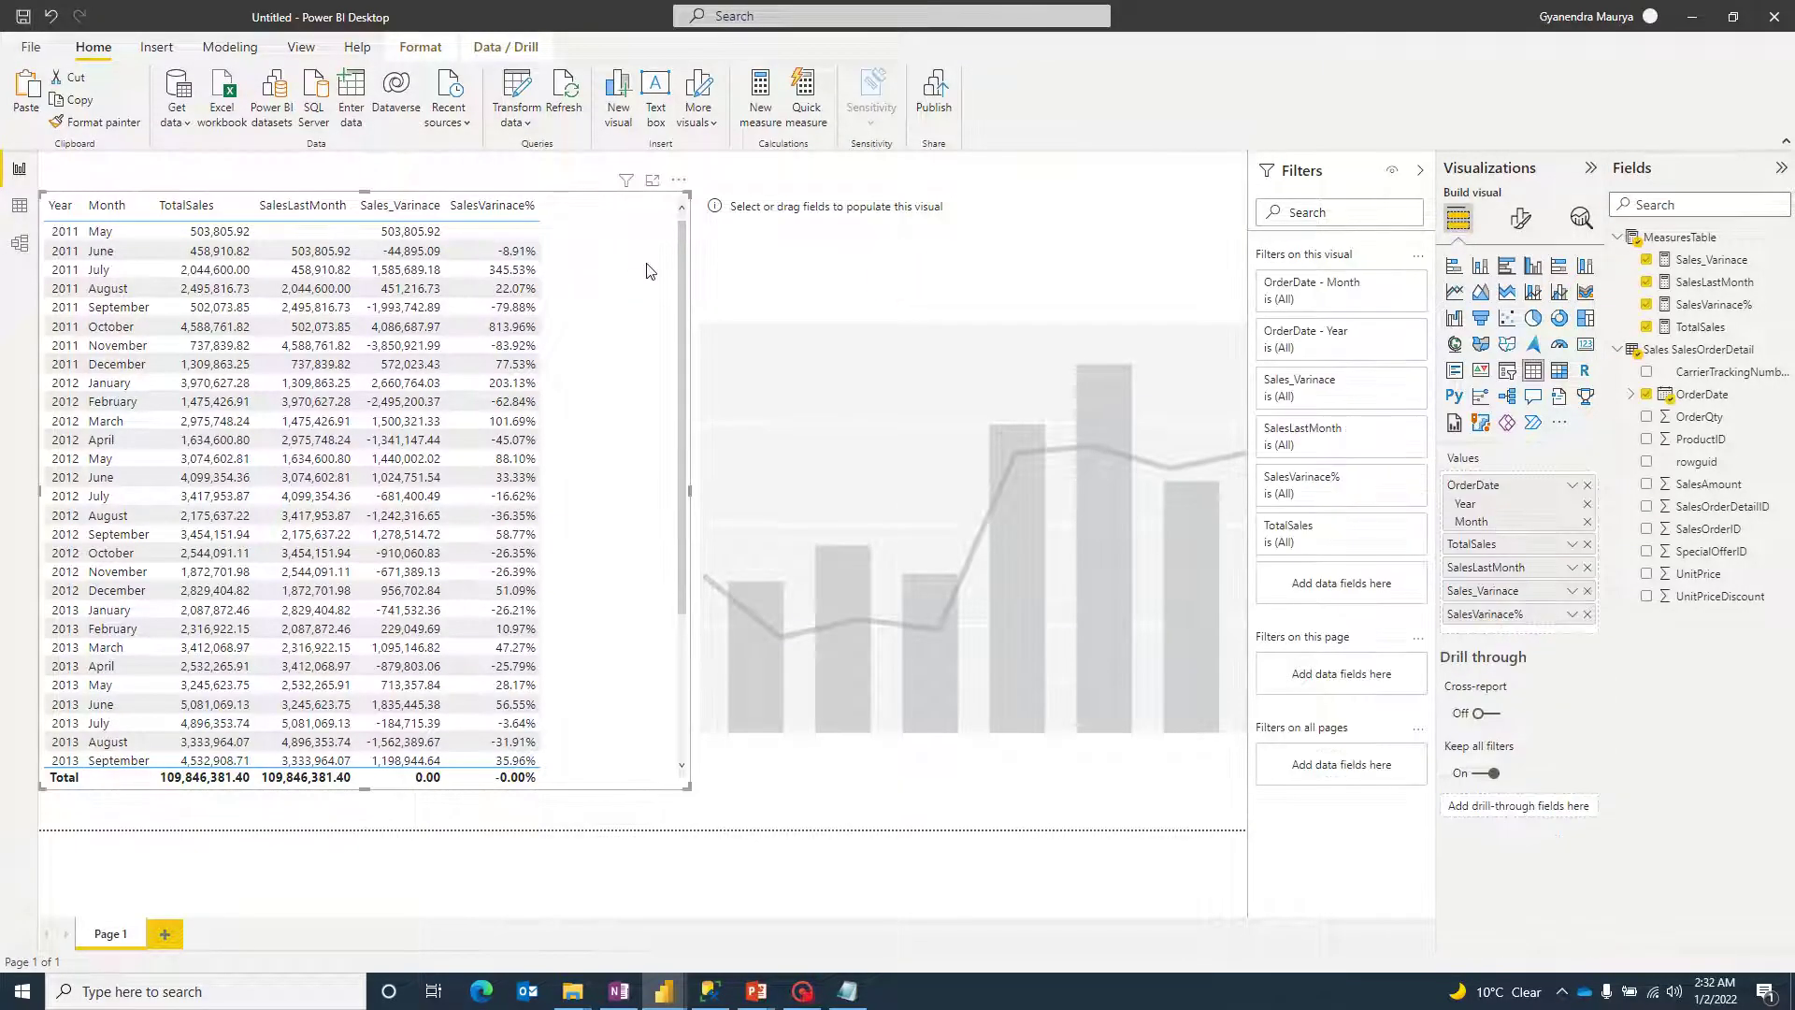
pyautogui.press('Delete')
# Step: Widen the empty chart to most of the page width and reduce its height, leaving free space above it
pyautogui.click(885, 259)
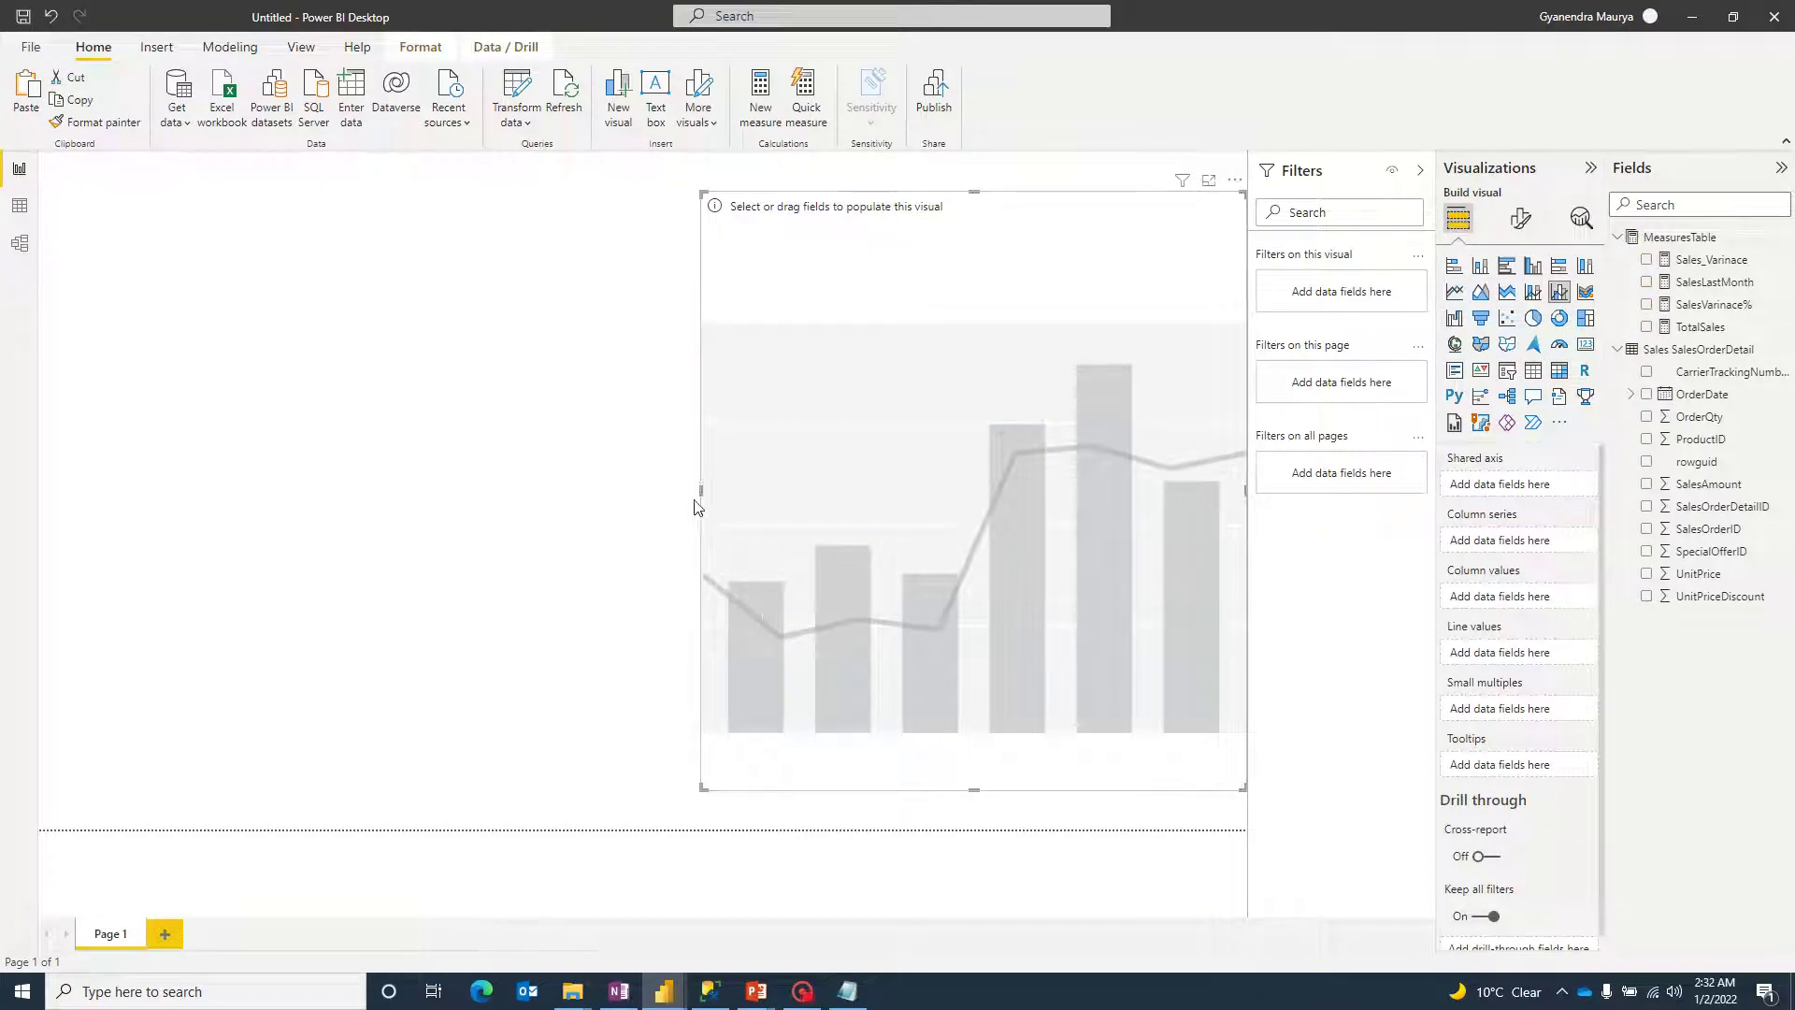
pyautogui.moveTo(700, 490); pyautogui.dragTo(177, 496)
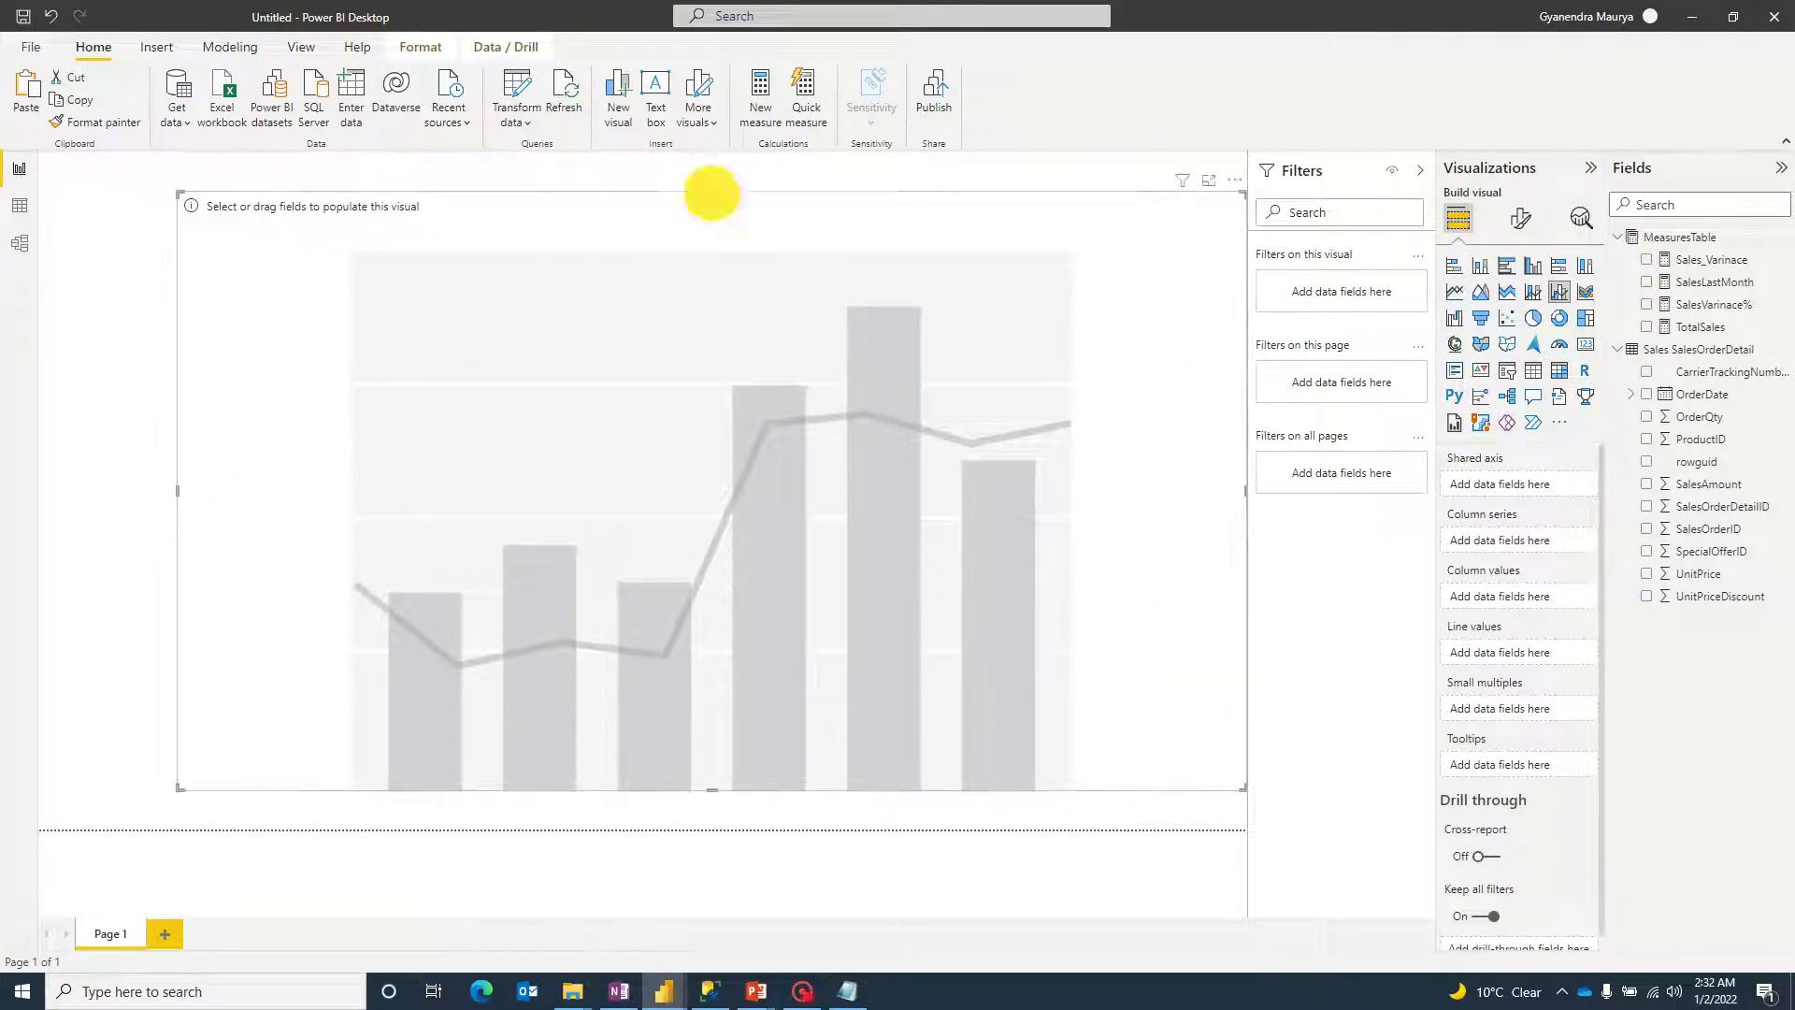
pyautogui.moveTo(712, 193); pyautogui.dragTo(473, 380)
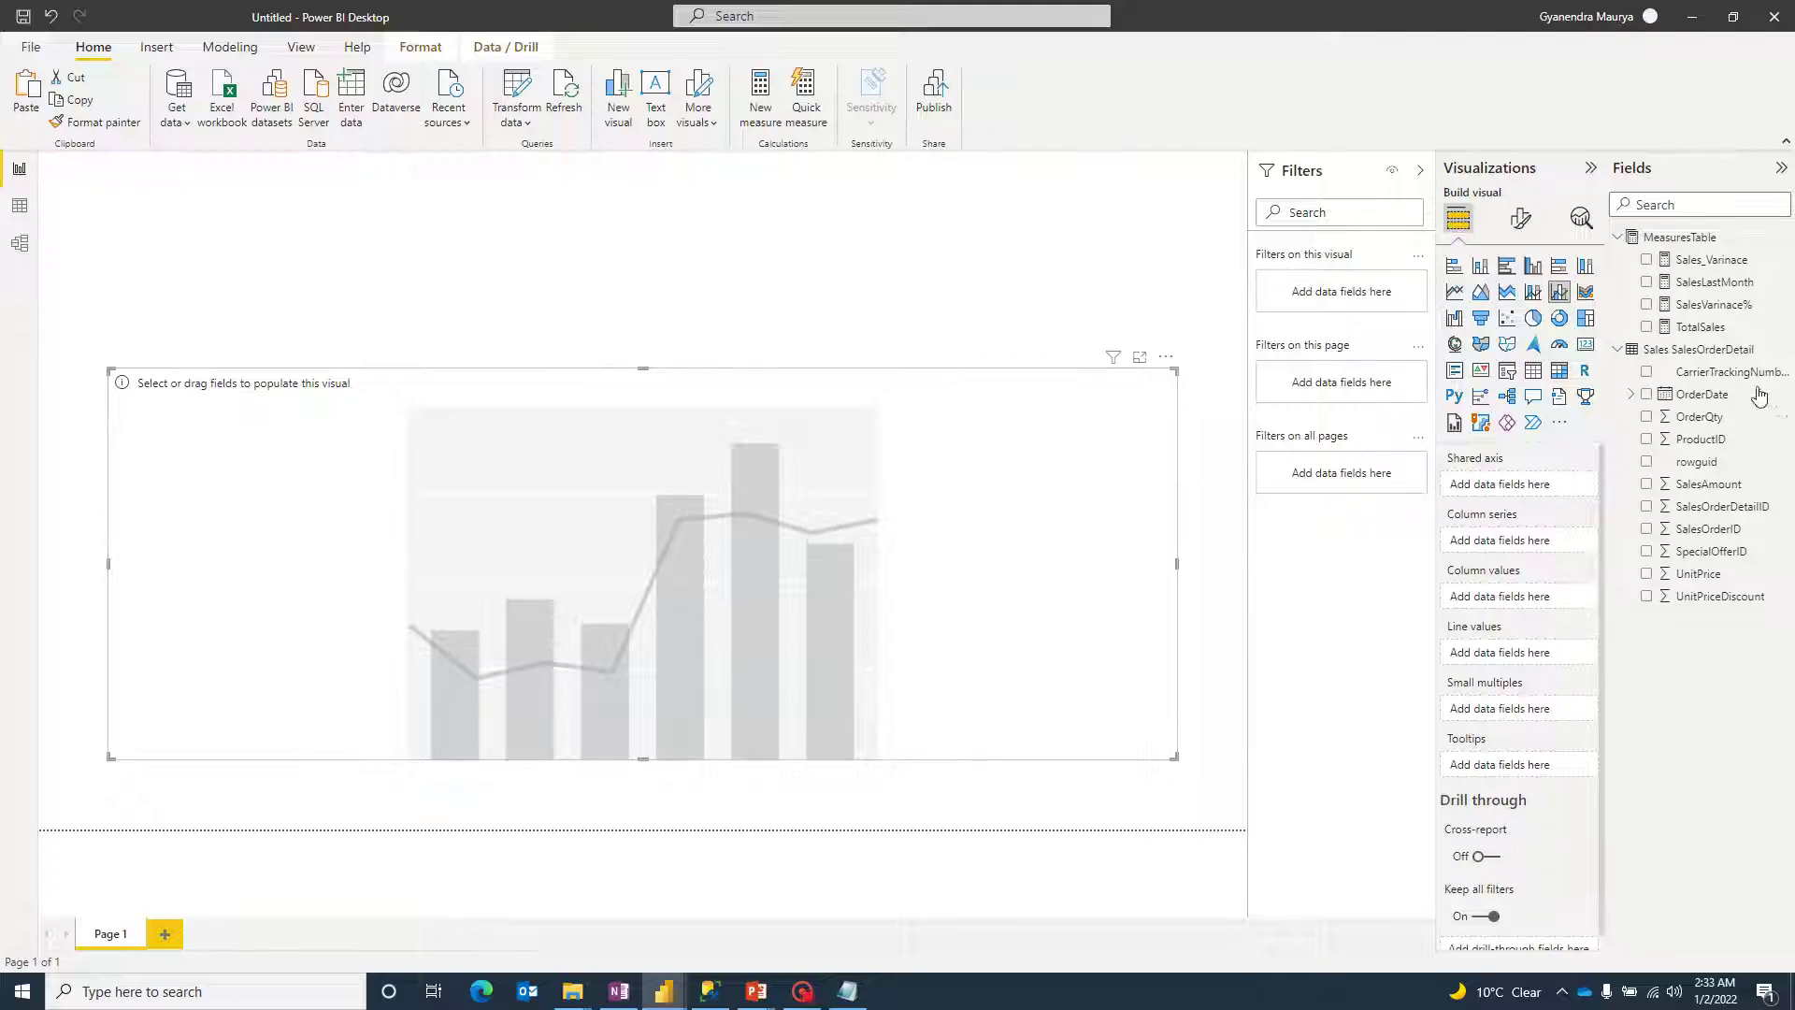
# Step: Put OrderDate on the chart's shared axis with only the Month level, add TotalSales as column values, and shorten the chart slightly
pyautogui.click(1647, 393)
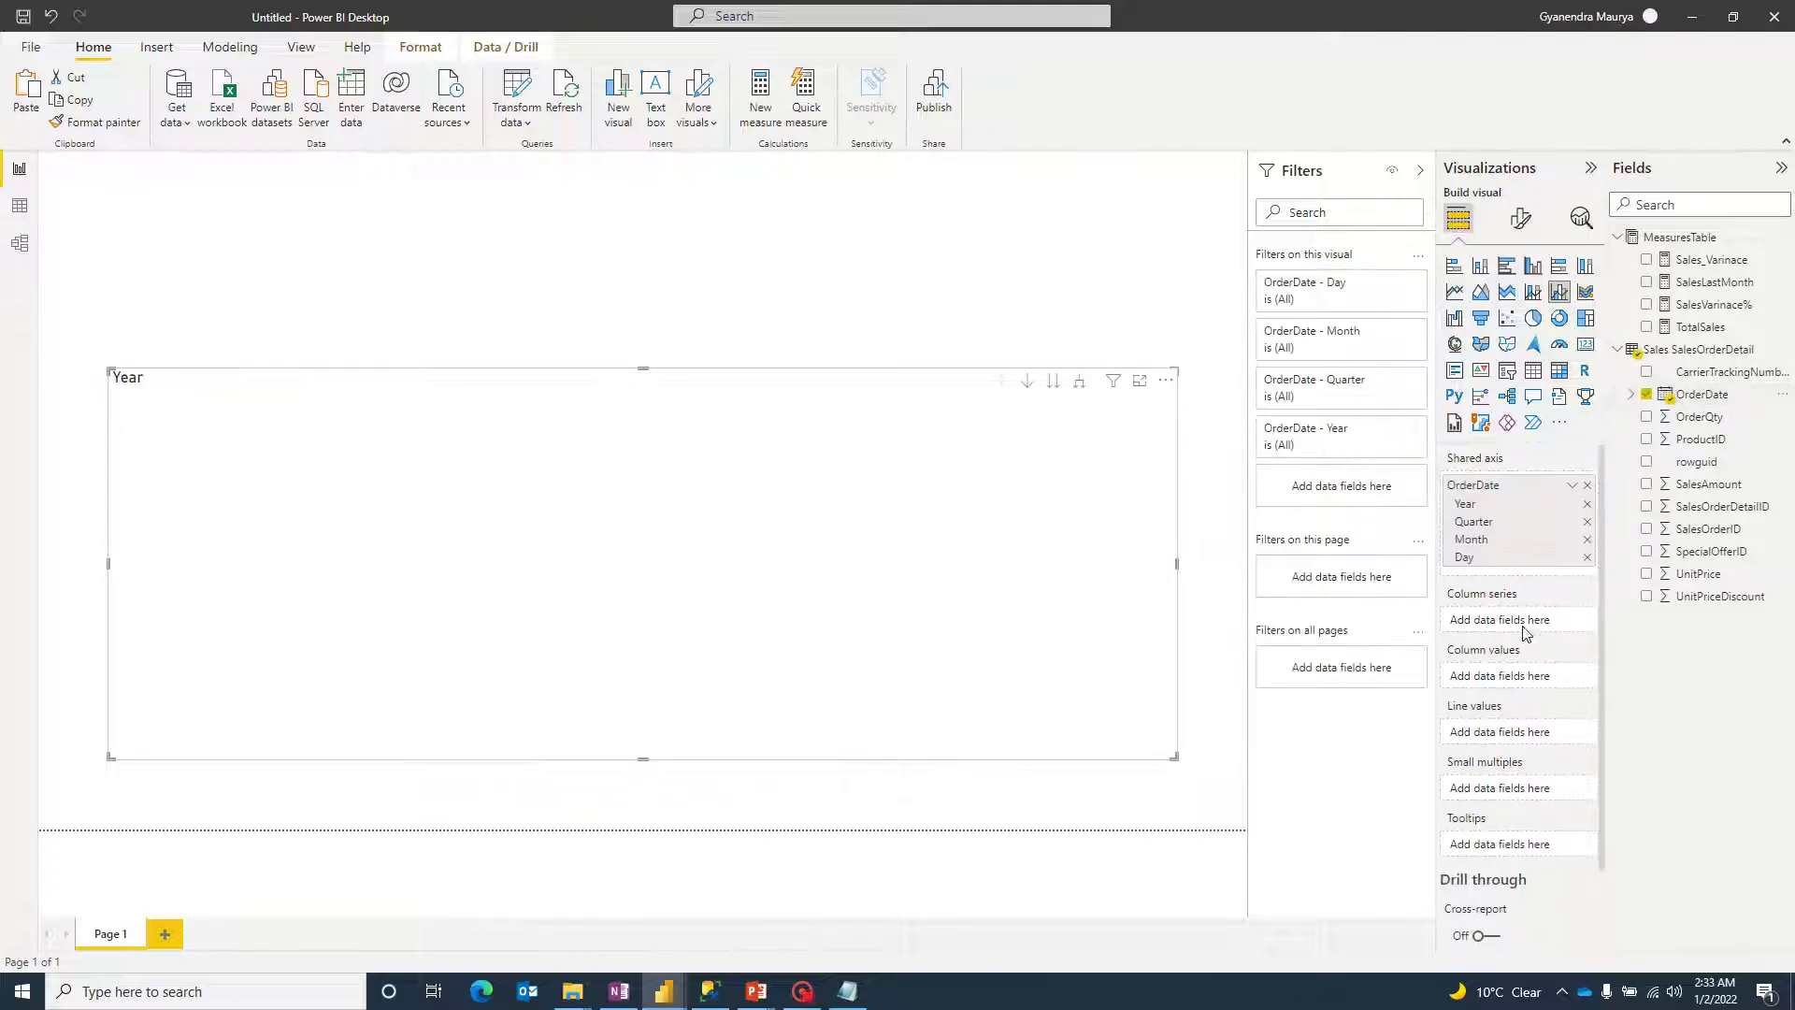
pyautogui.click(1586, 558)
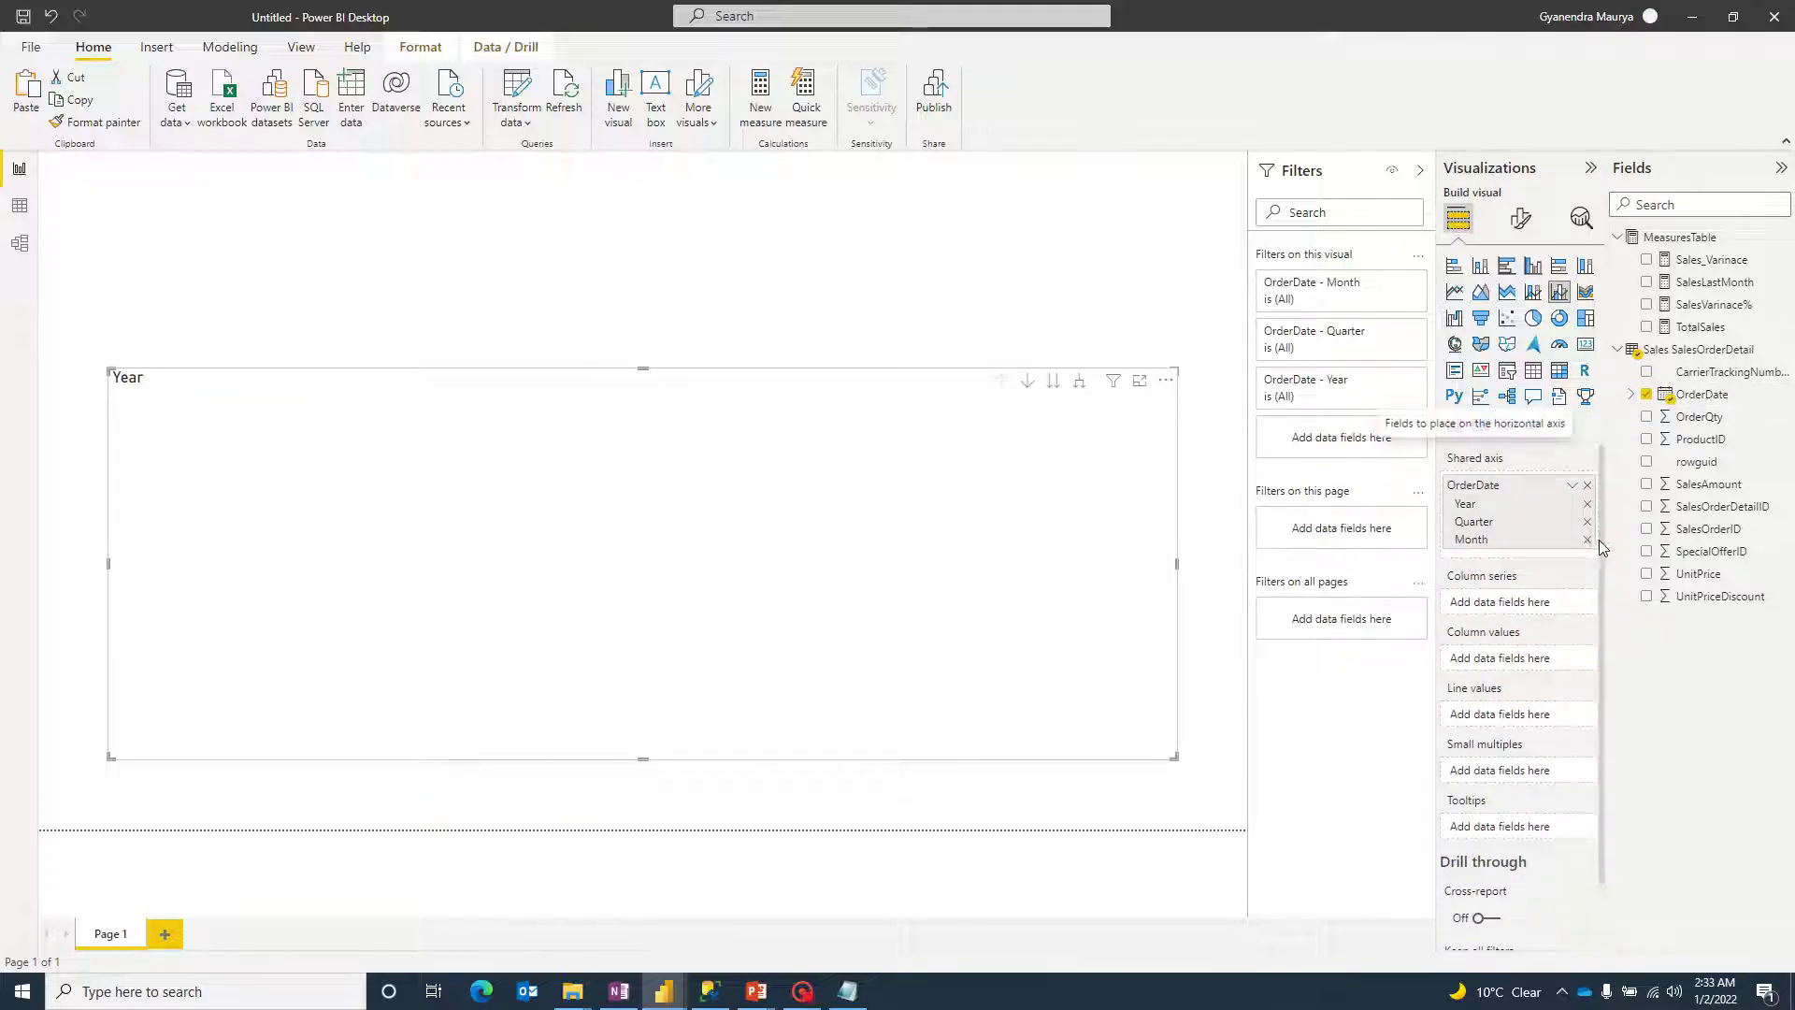
pyautogui.click(1587, 504)
pyautogui.click(1587, 504)
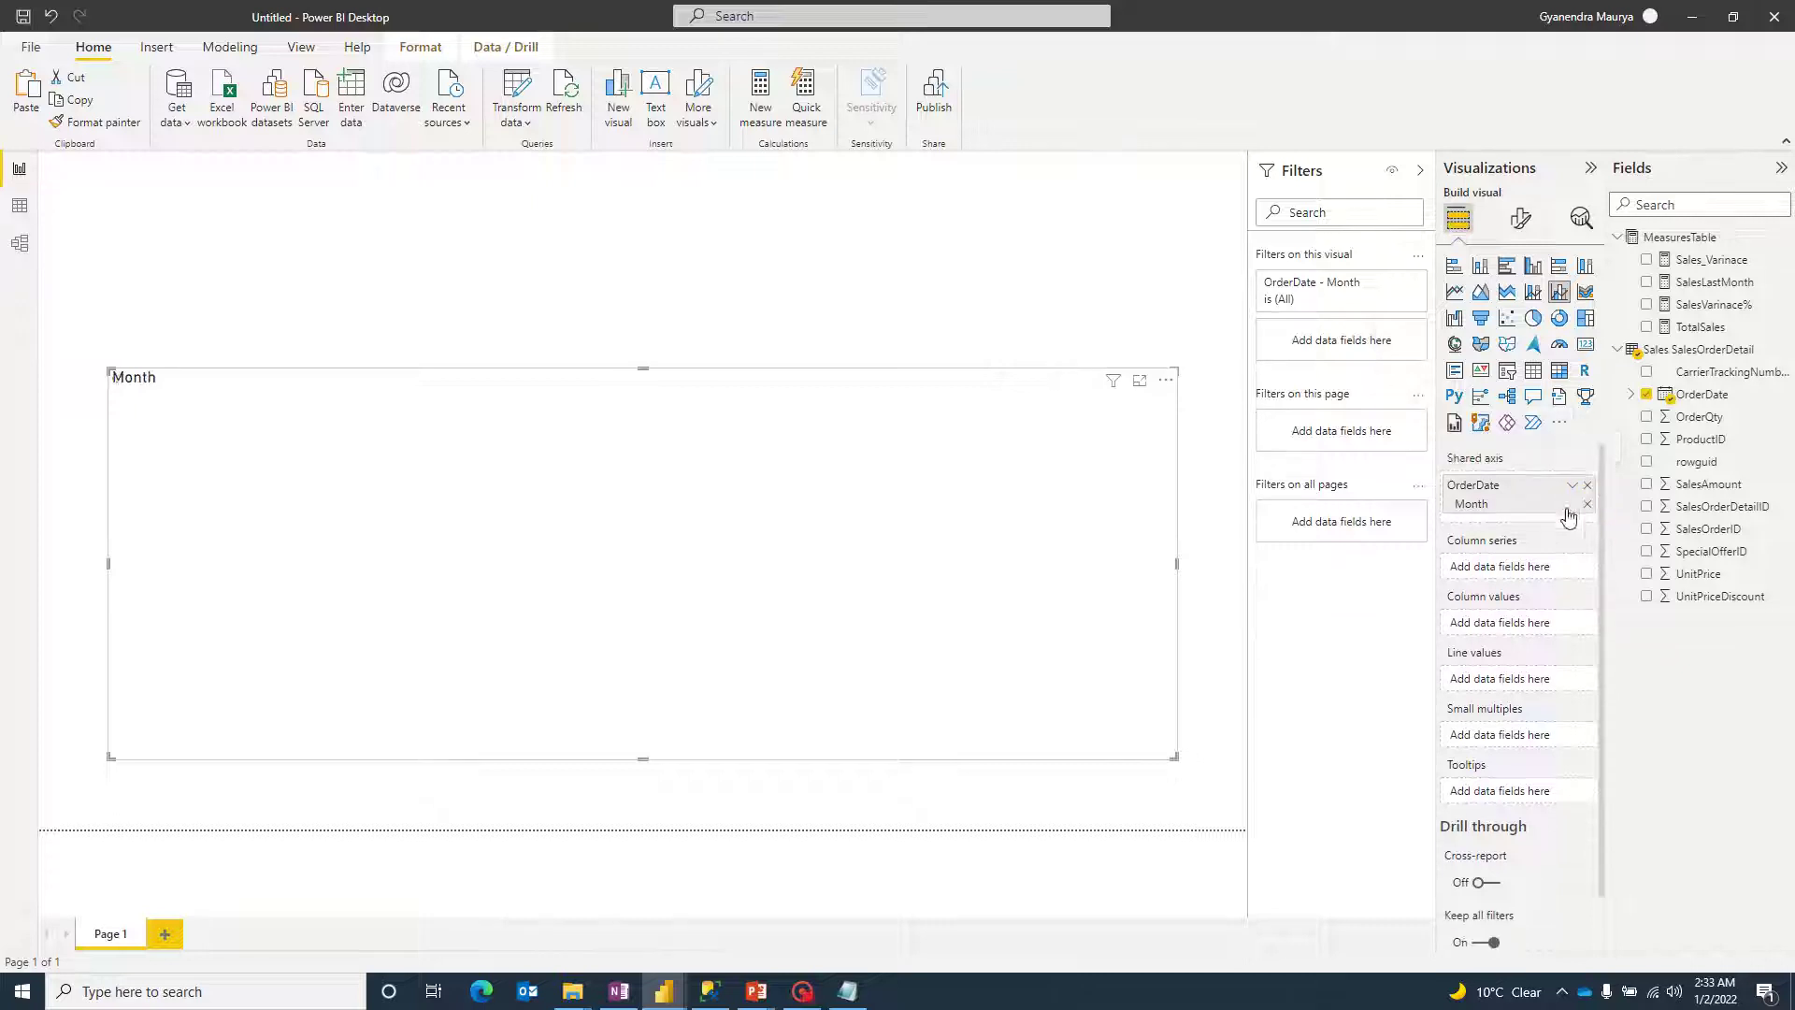
pyautogui.click(733, 485)
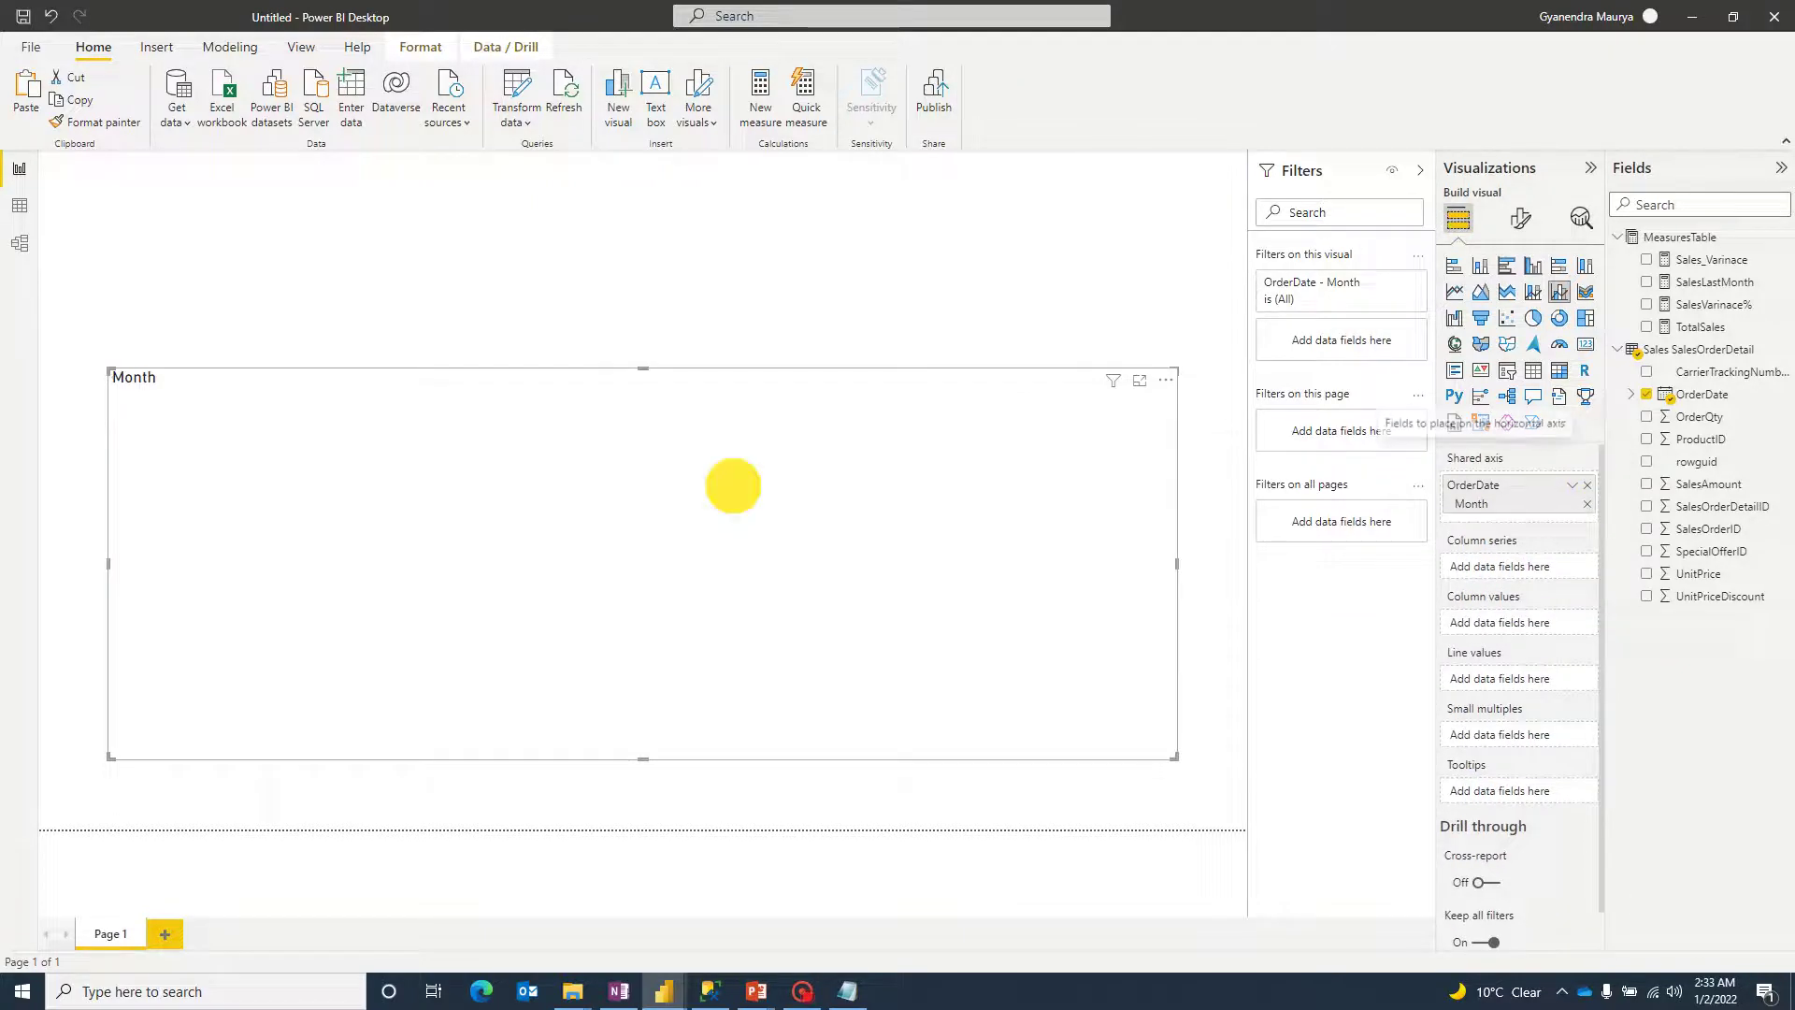
pyautogui.click(1647, 327)
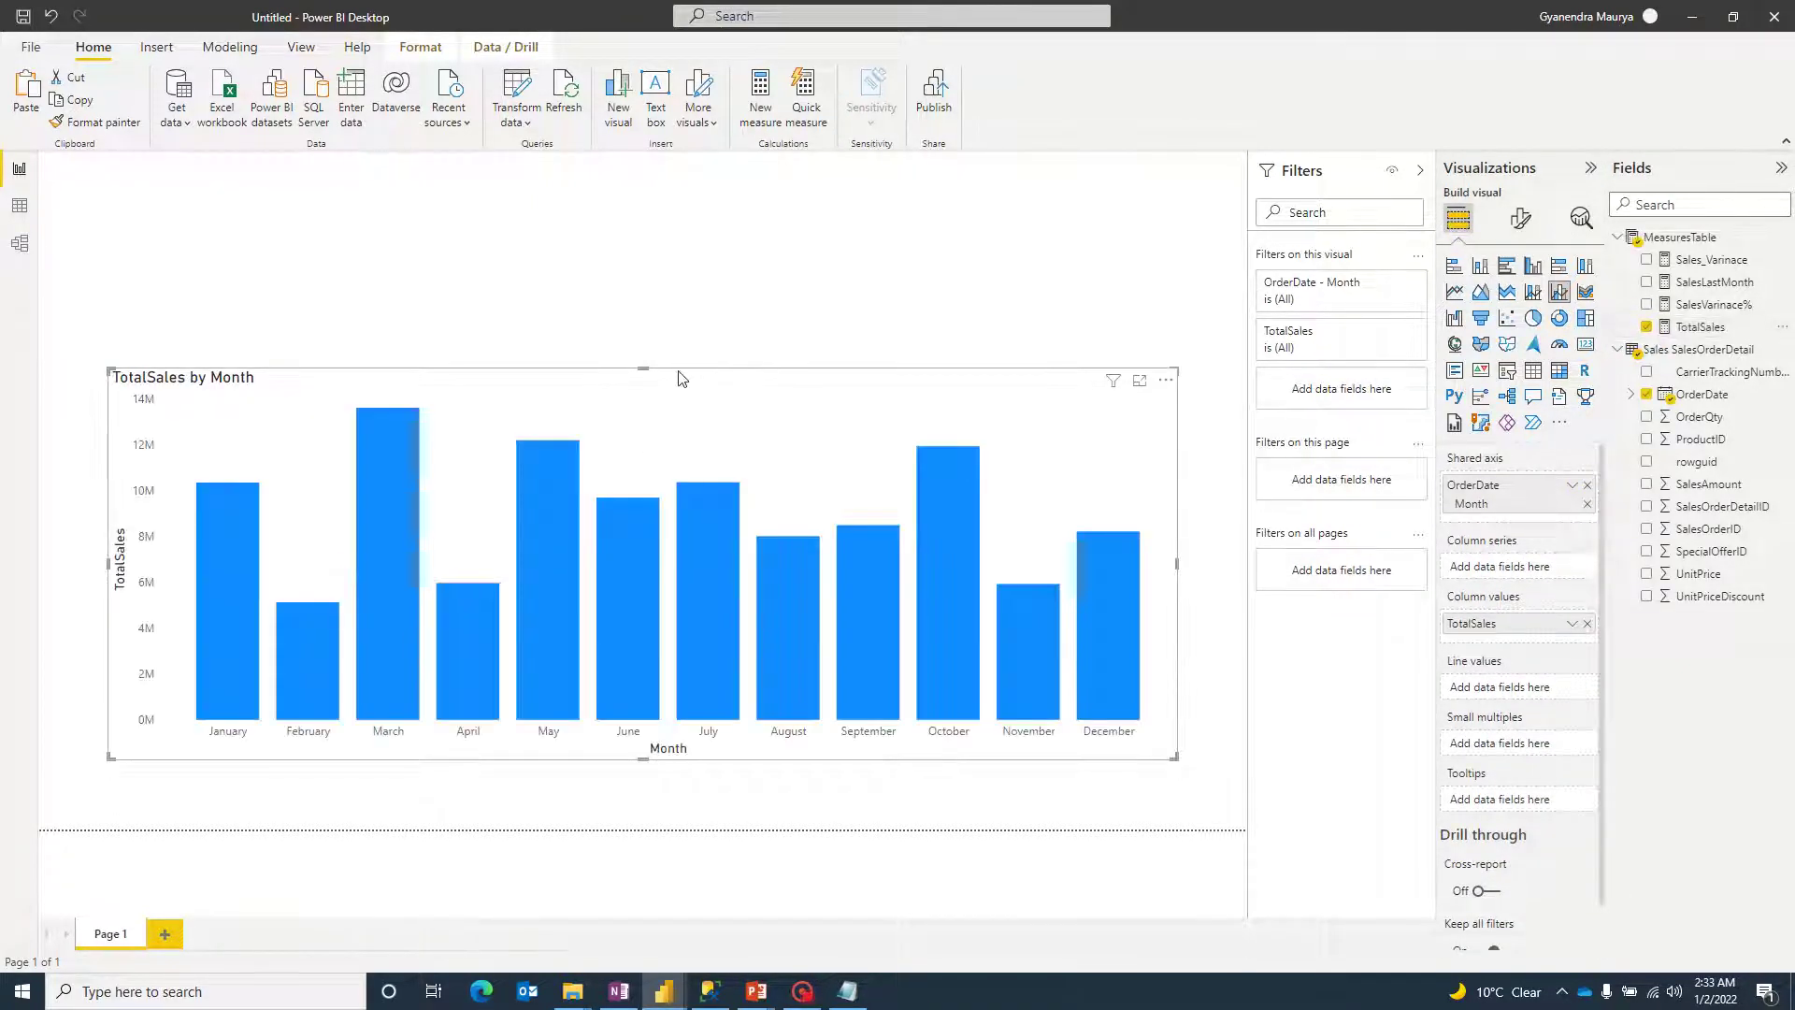
pyautogui.moveTo(651, 377); pyautogui.dragTo(645, 391)
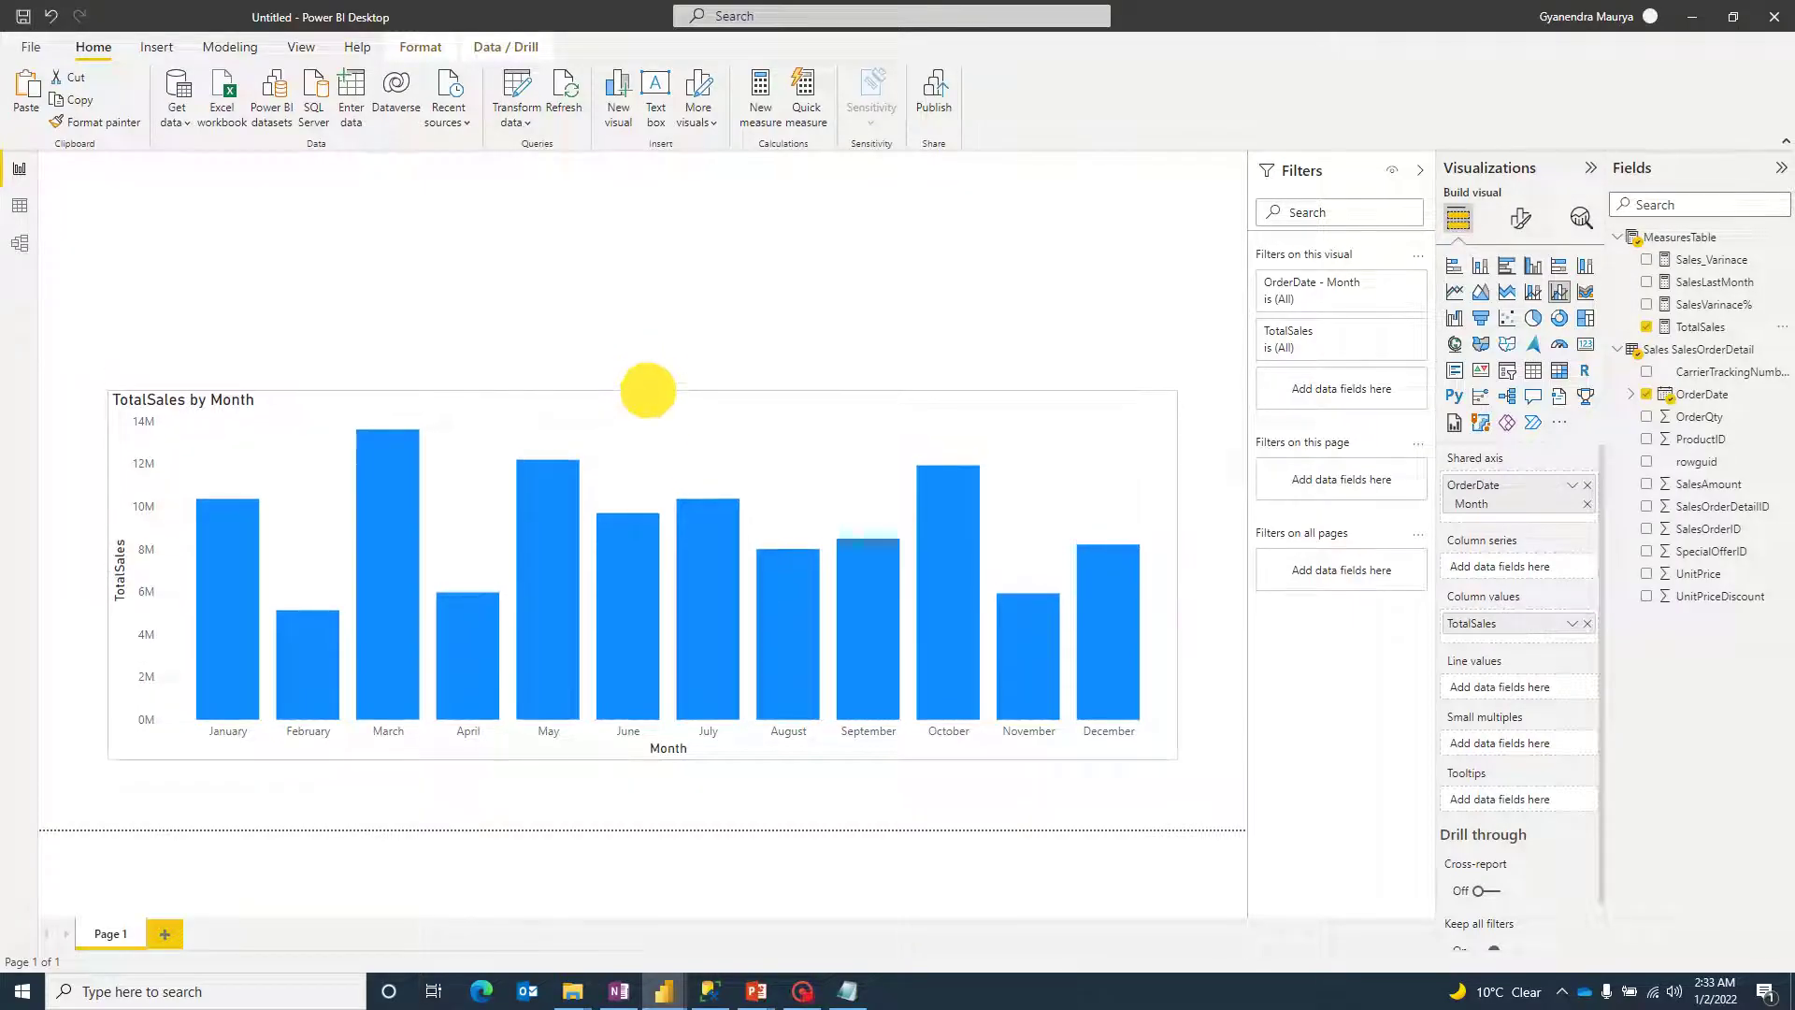
# Step: Insert a small slicer above the chart's left end and fill it with OrderDate as a date hierarchy
pyautogui.click(221, 221)
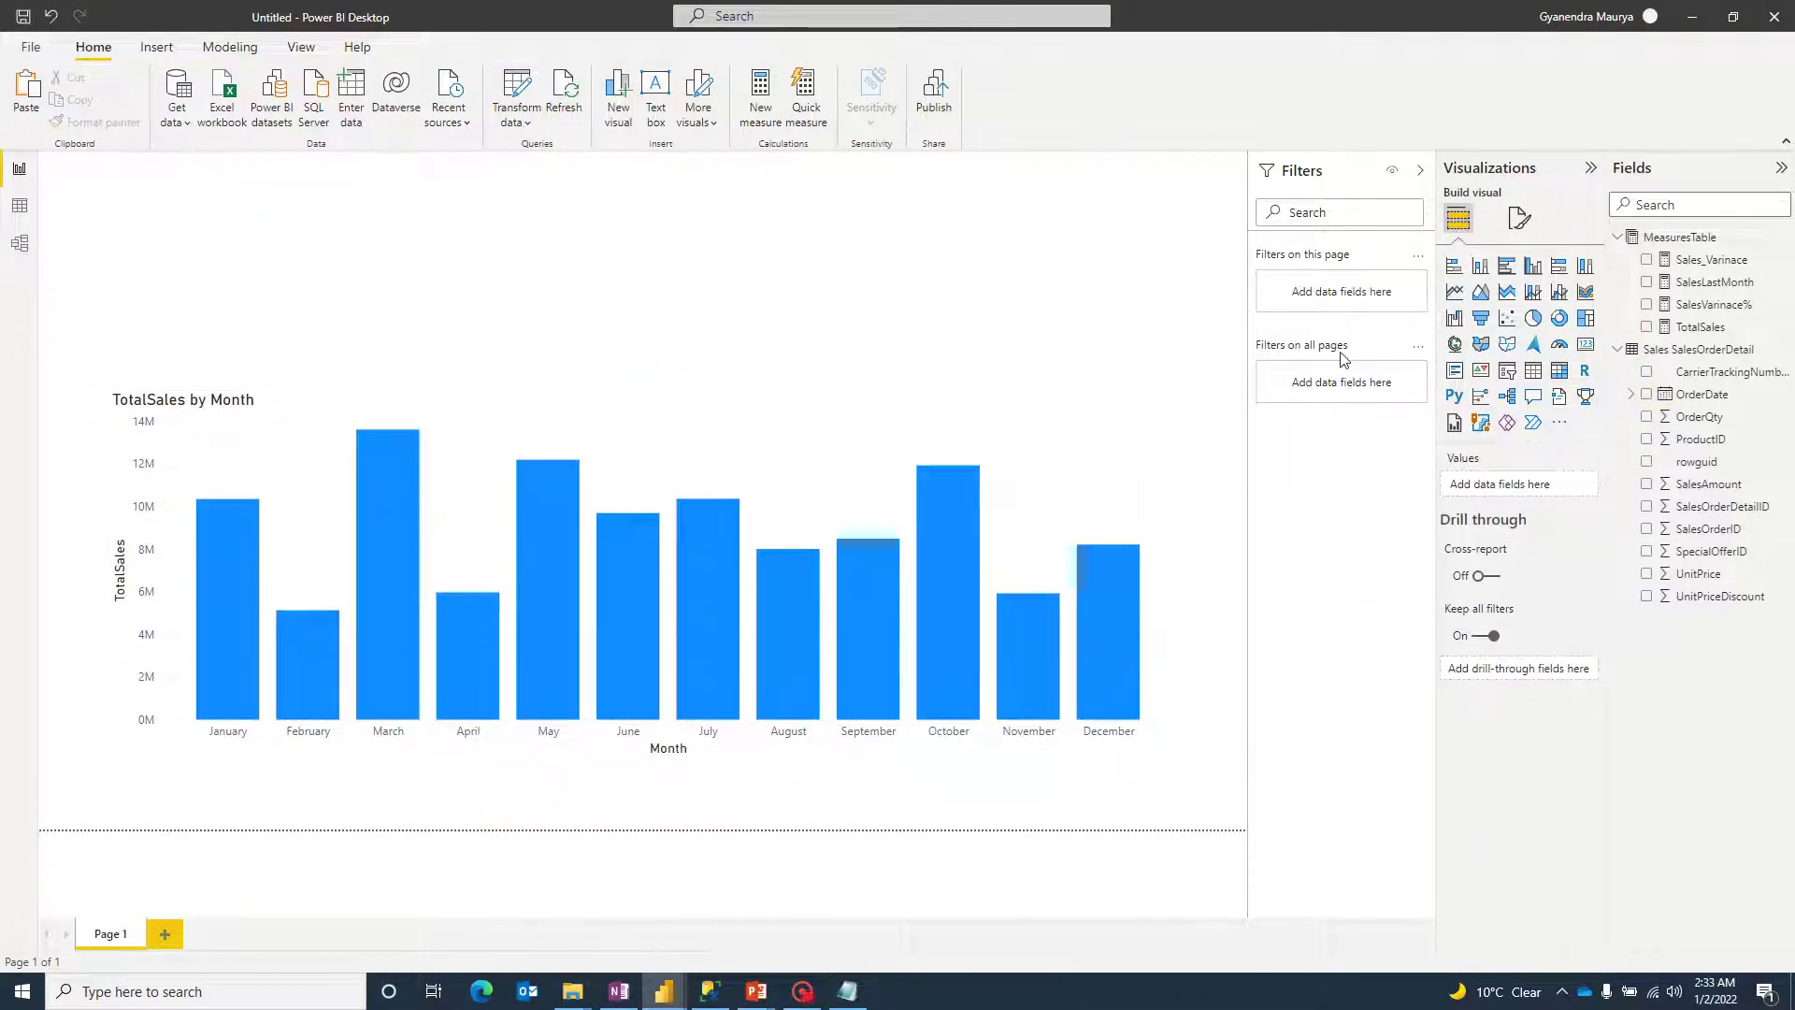
pyautogui.click(1507, 371)
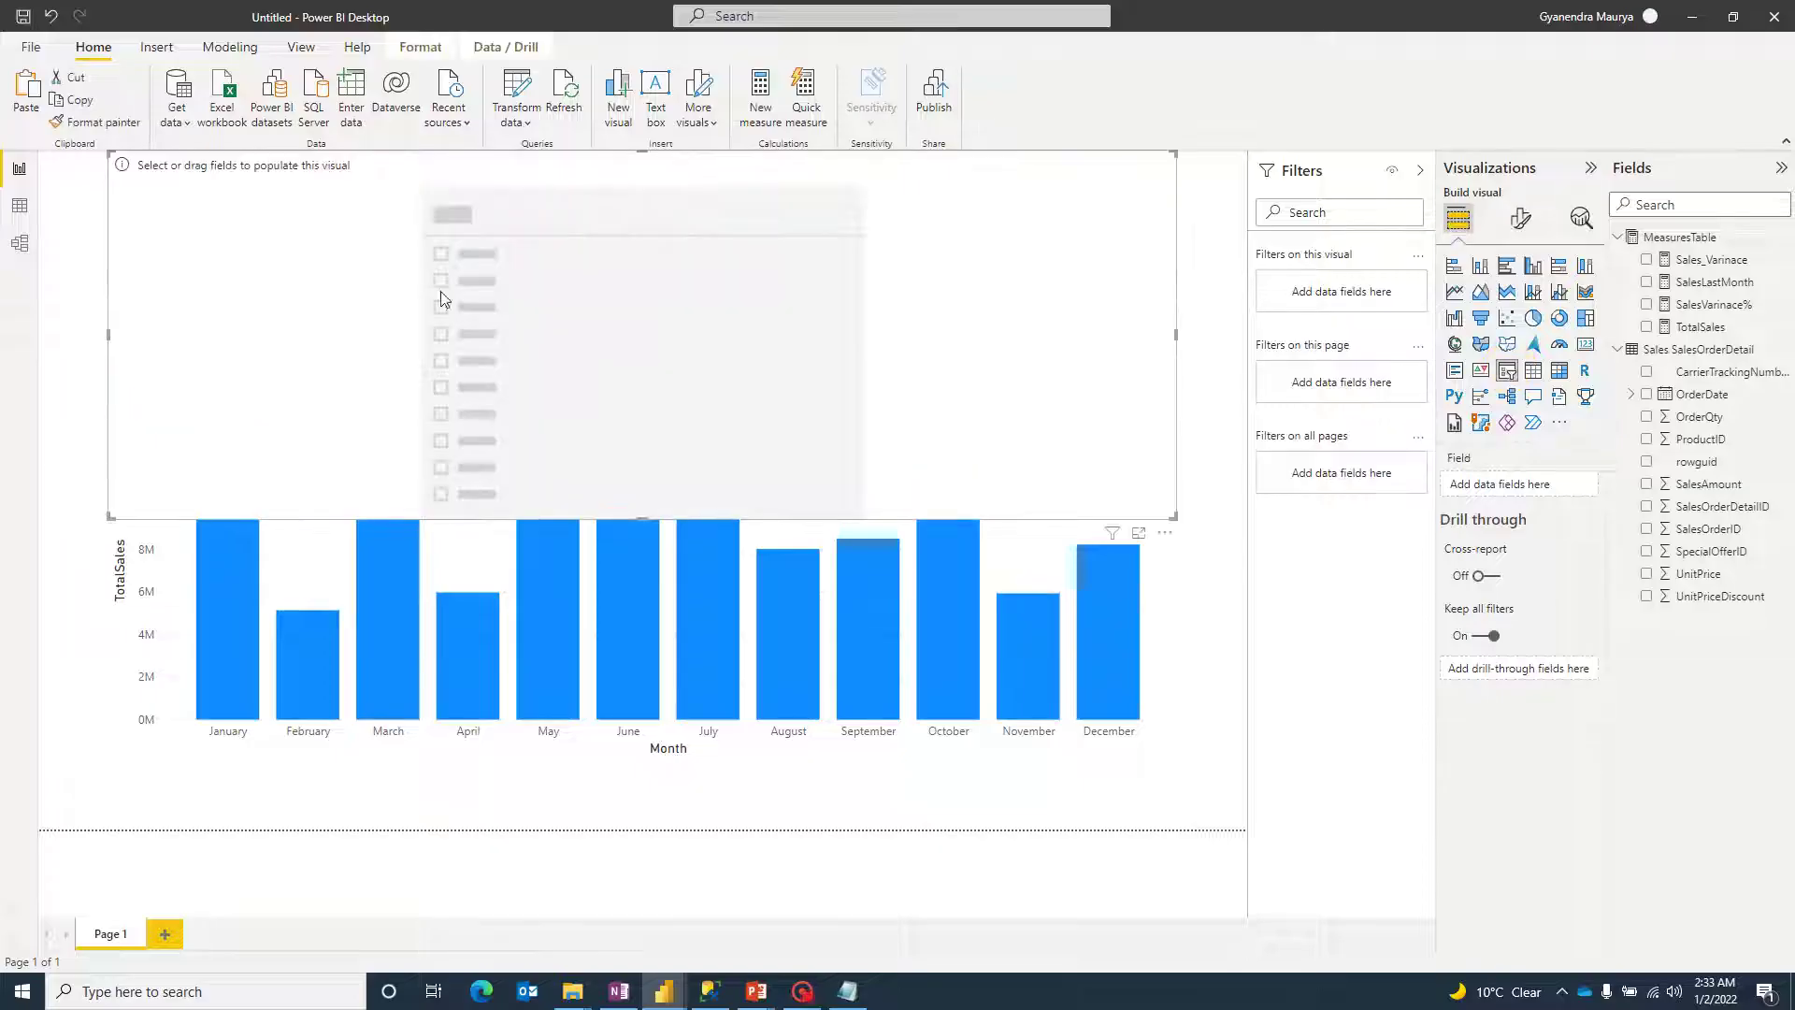
pyautogui.moveTo(1175, 525); pyautogui.dragTo(369, 300)
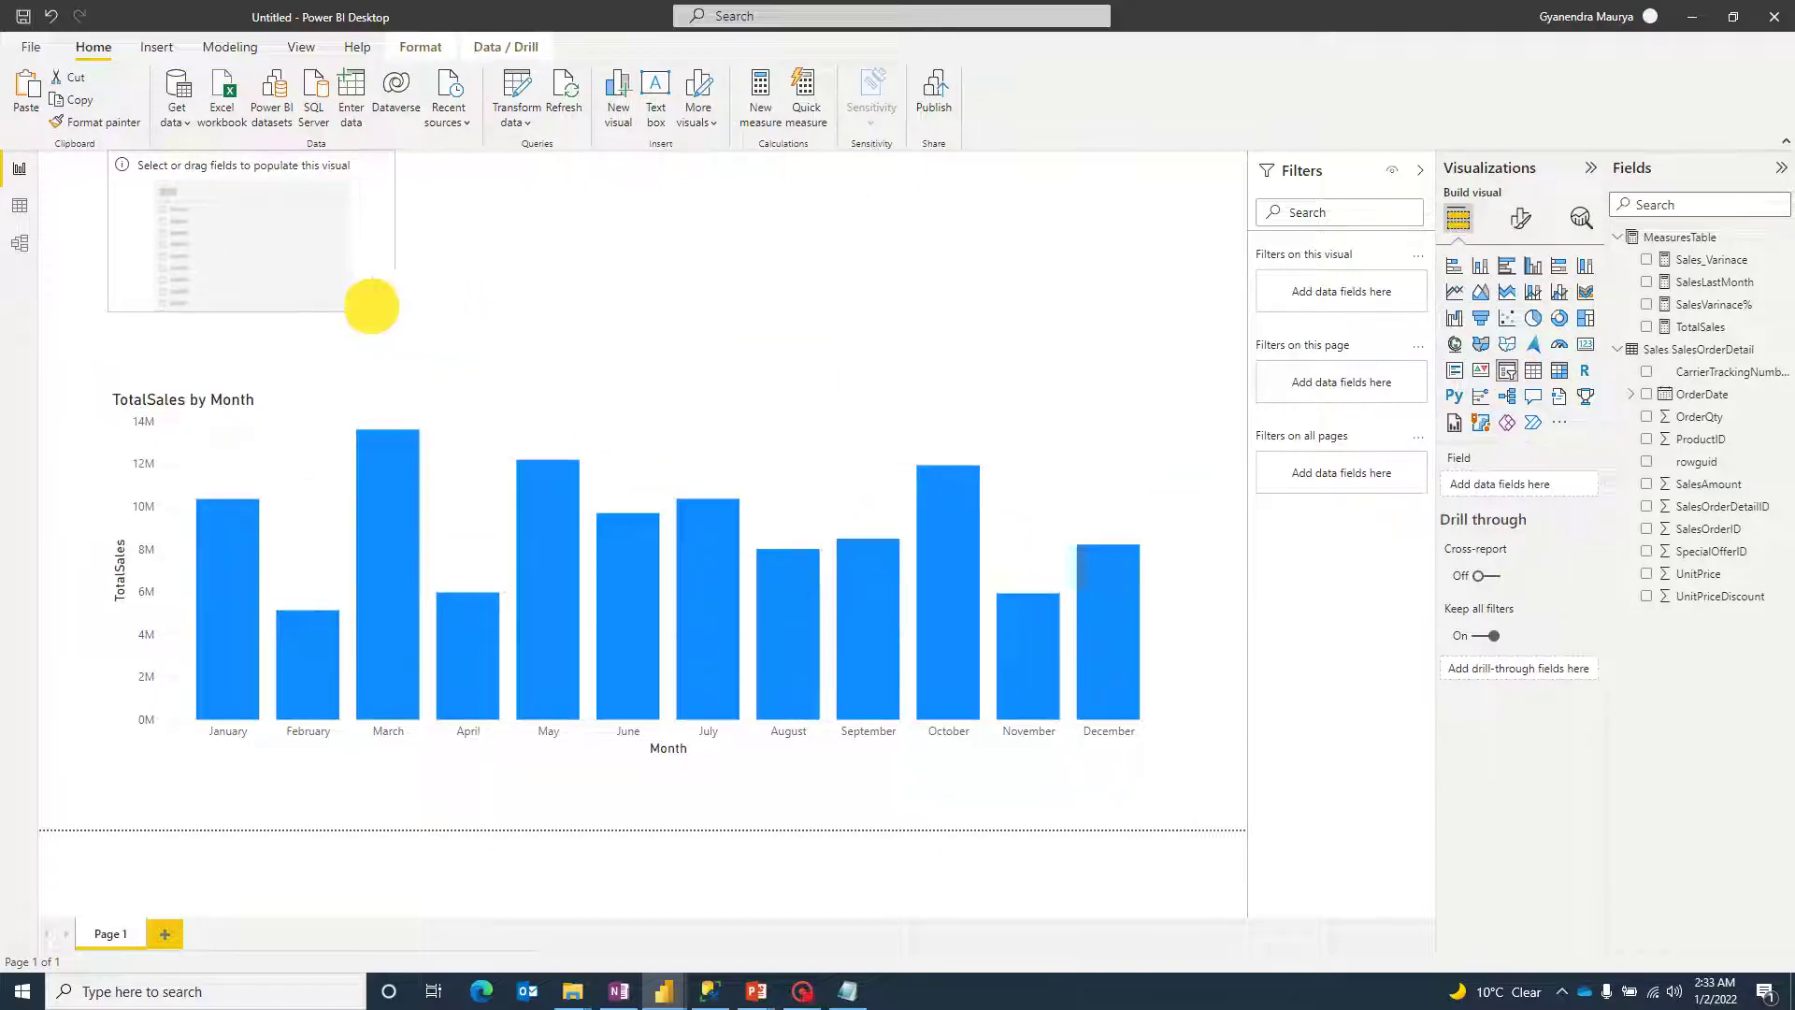
pyautogui.click(1647, 395)
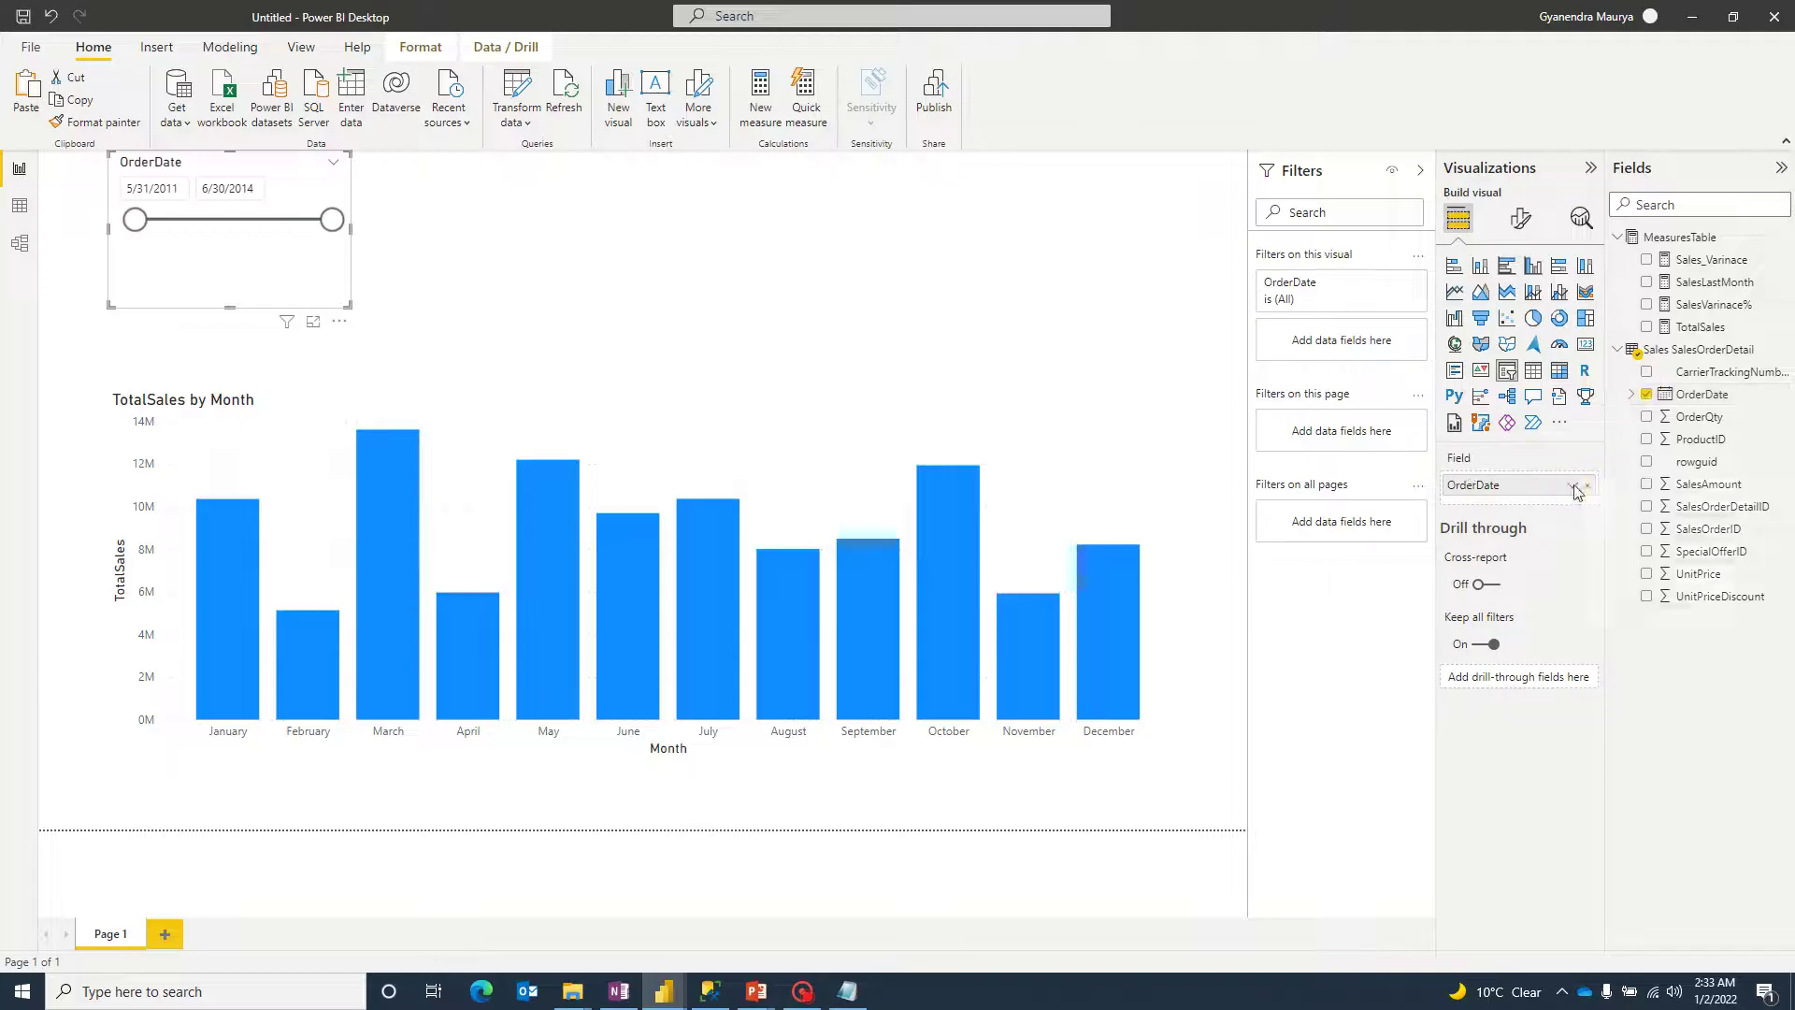
pyautogui.click(1578, 486)
pyautogui.click(1623, 607)
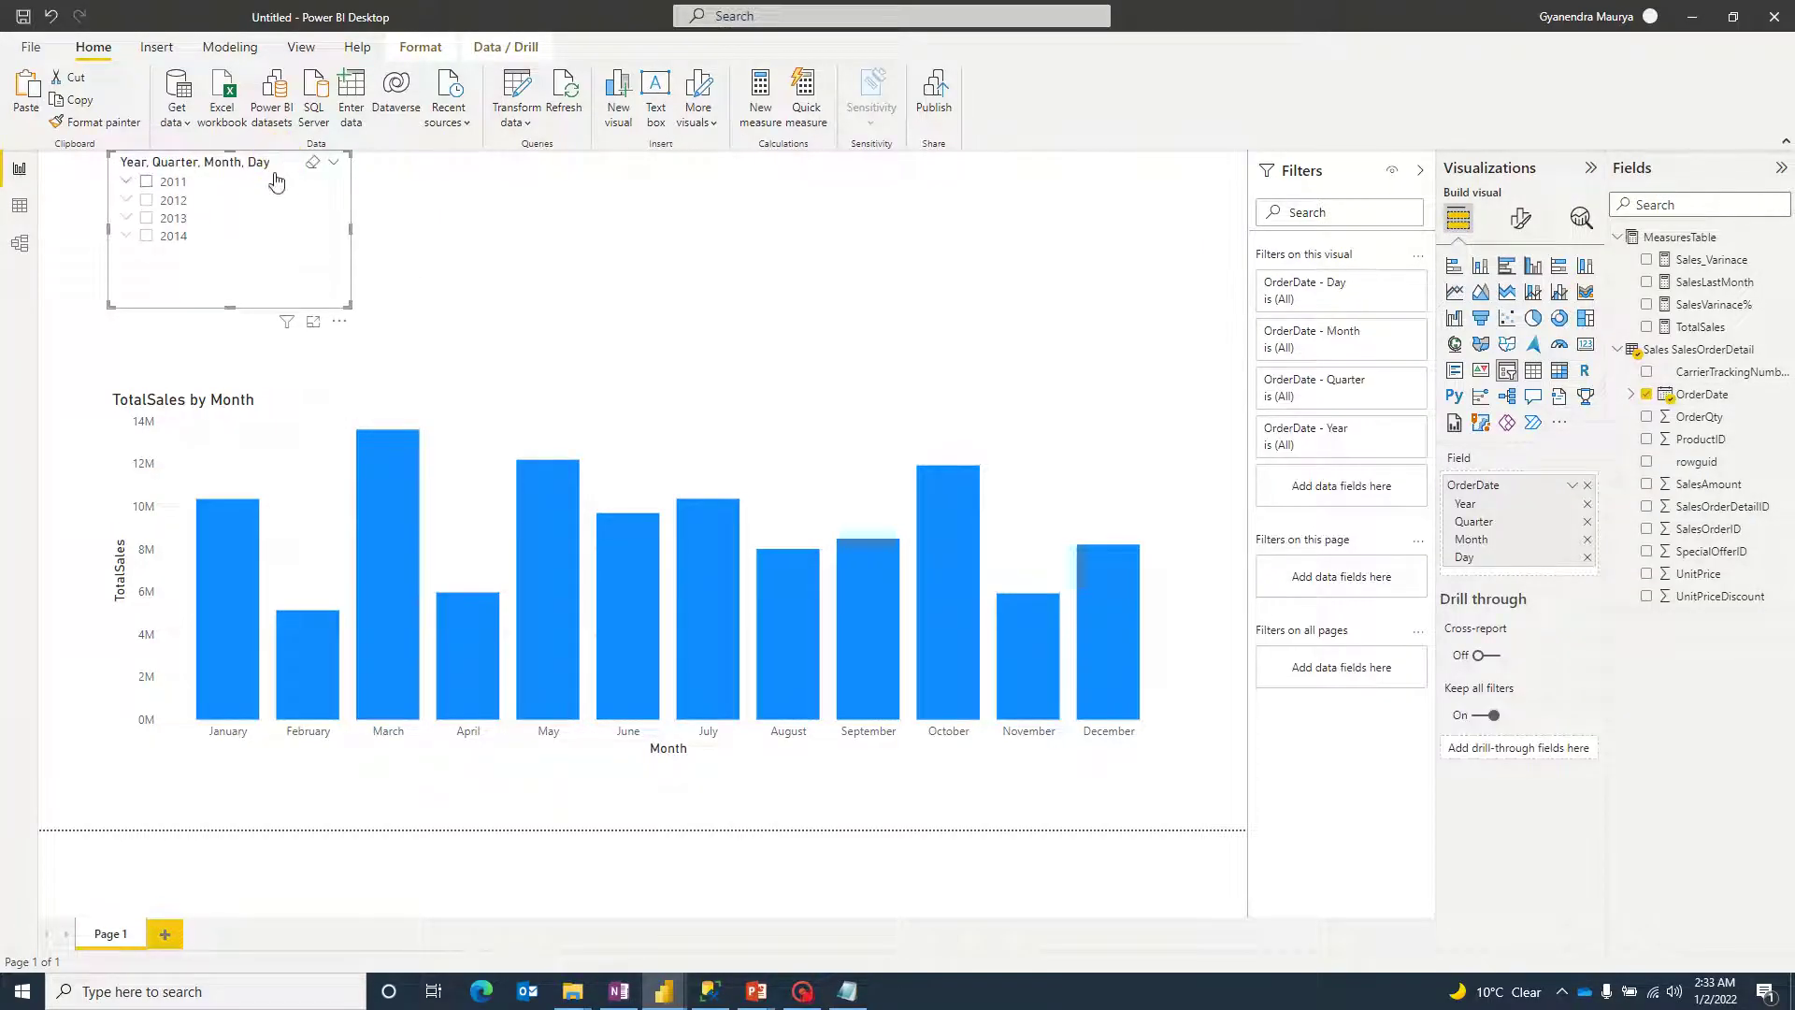
# Step: Duplicate the date hierarchy slicer and place the copy to the right of the original above the chart
pyautogui.hotkey('ctrl', 'c')
pyautogui.hotkey('ctrl', 'v')
pyautogui.moveTo(288, 200); pyautogui.dragTo(614, 169)
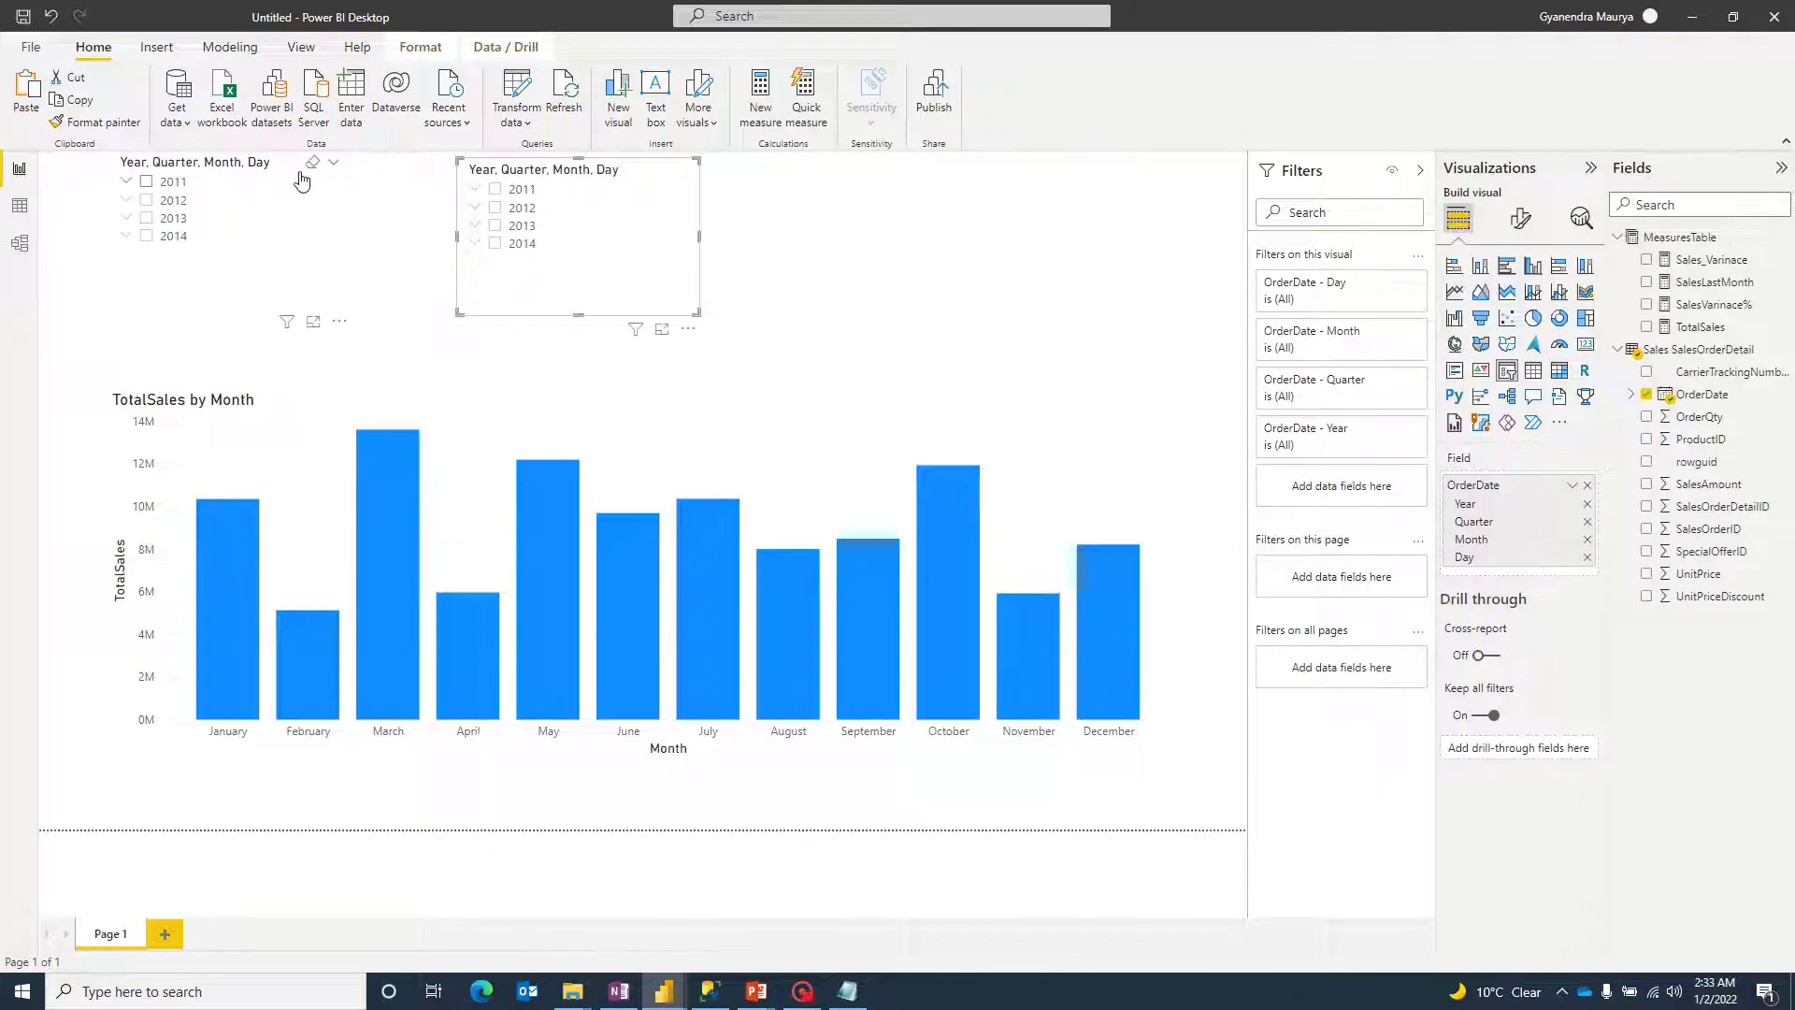
# Step: Keep only the Year level in the original slicer by removing Day, Month and Quarter
pyautogui.click(292, 172)
pyautogui.click(1587, 560)
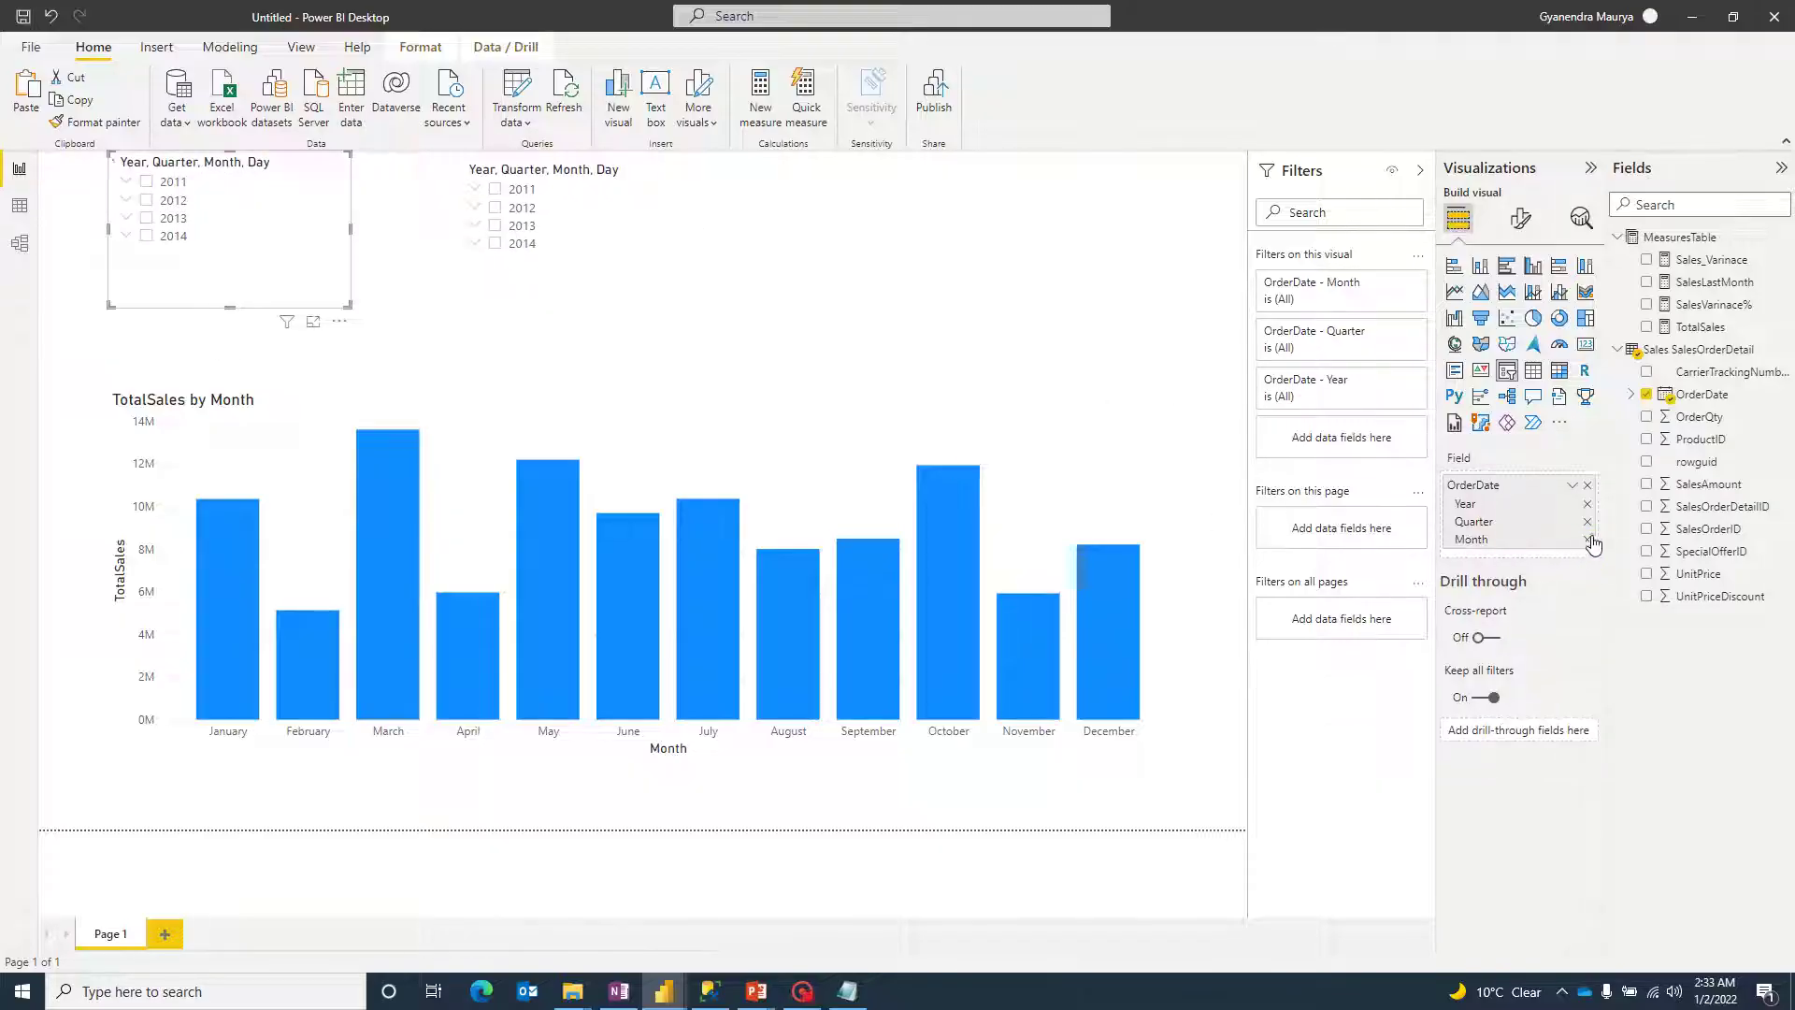
pyautogui.click(1587, 539)
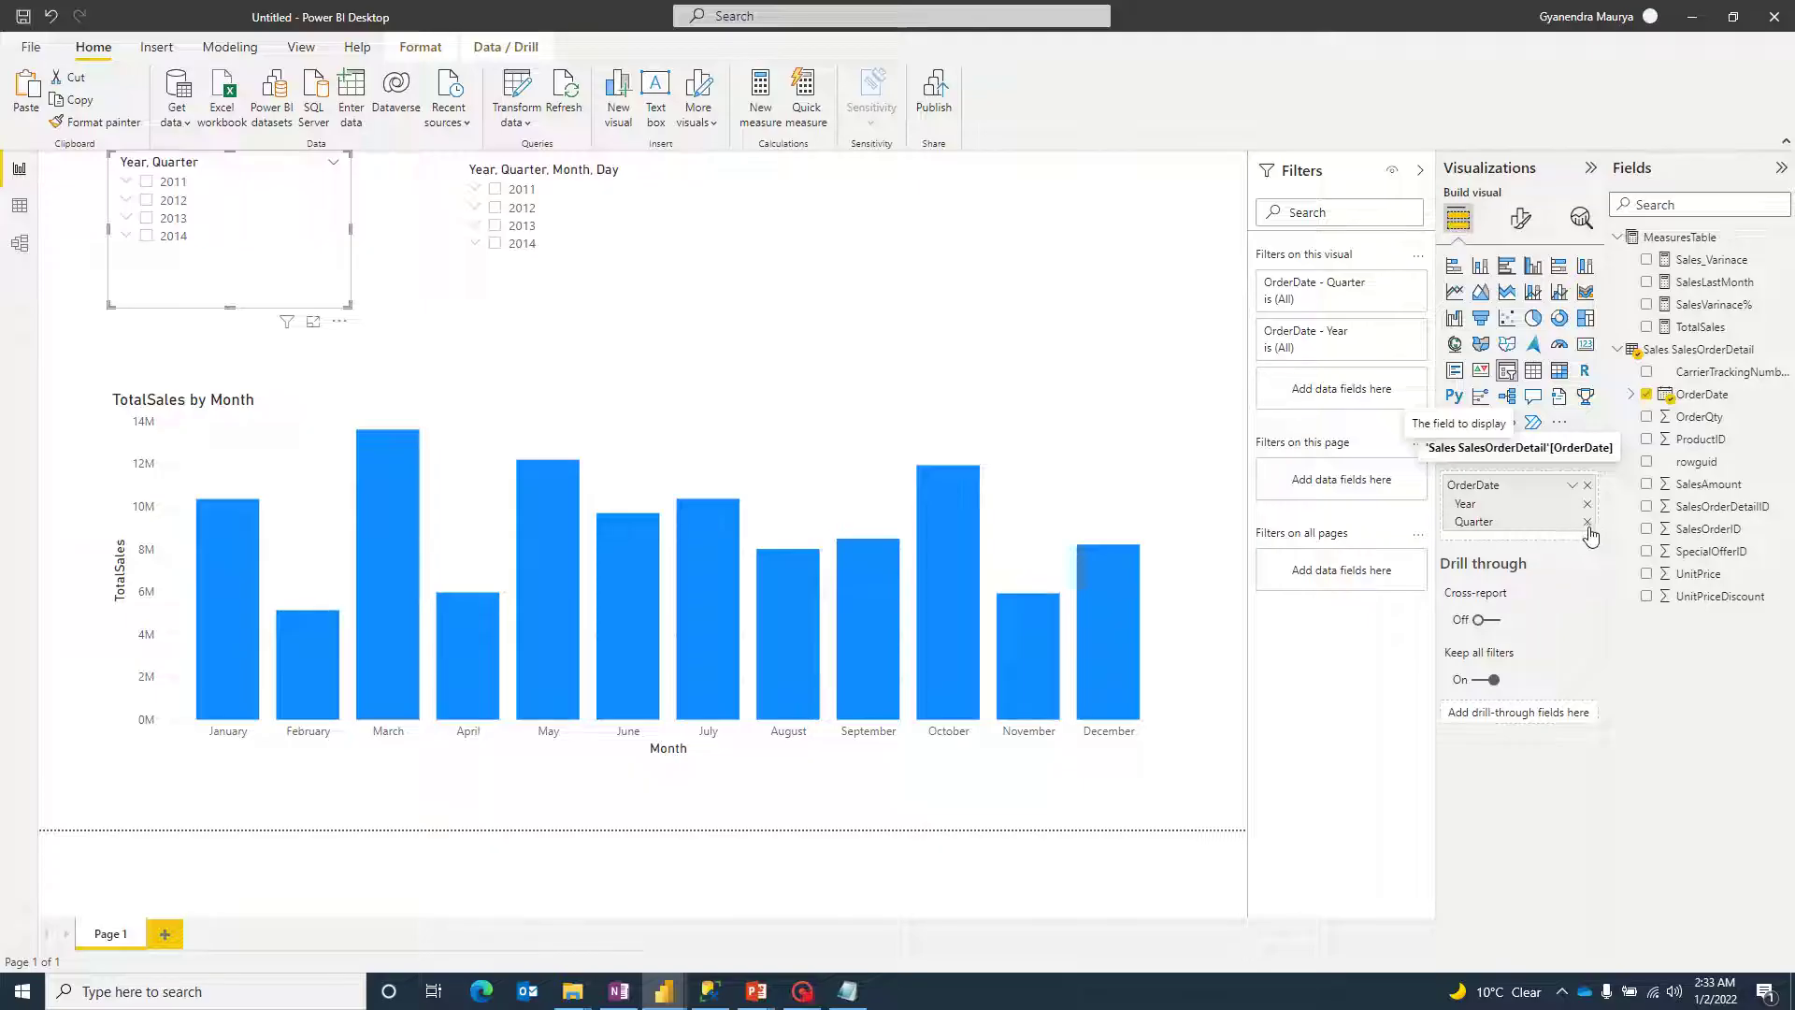
pyautogui.click(1587, 522)
# Step: Switch the Year slicer to a dropdown and reduce its height to a compact box above the chart
pyautogui.click(333, 165)
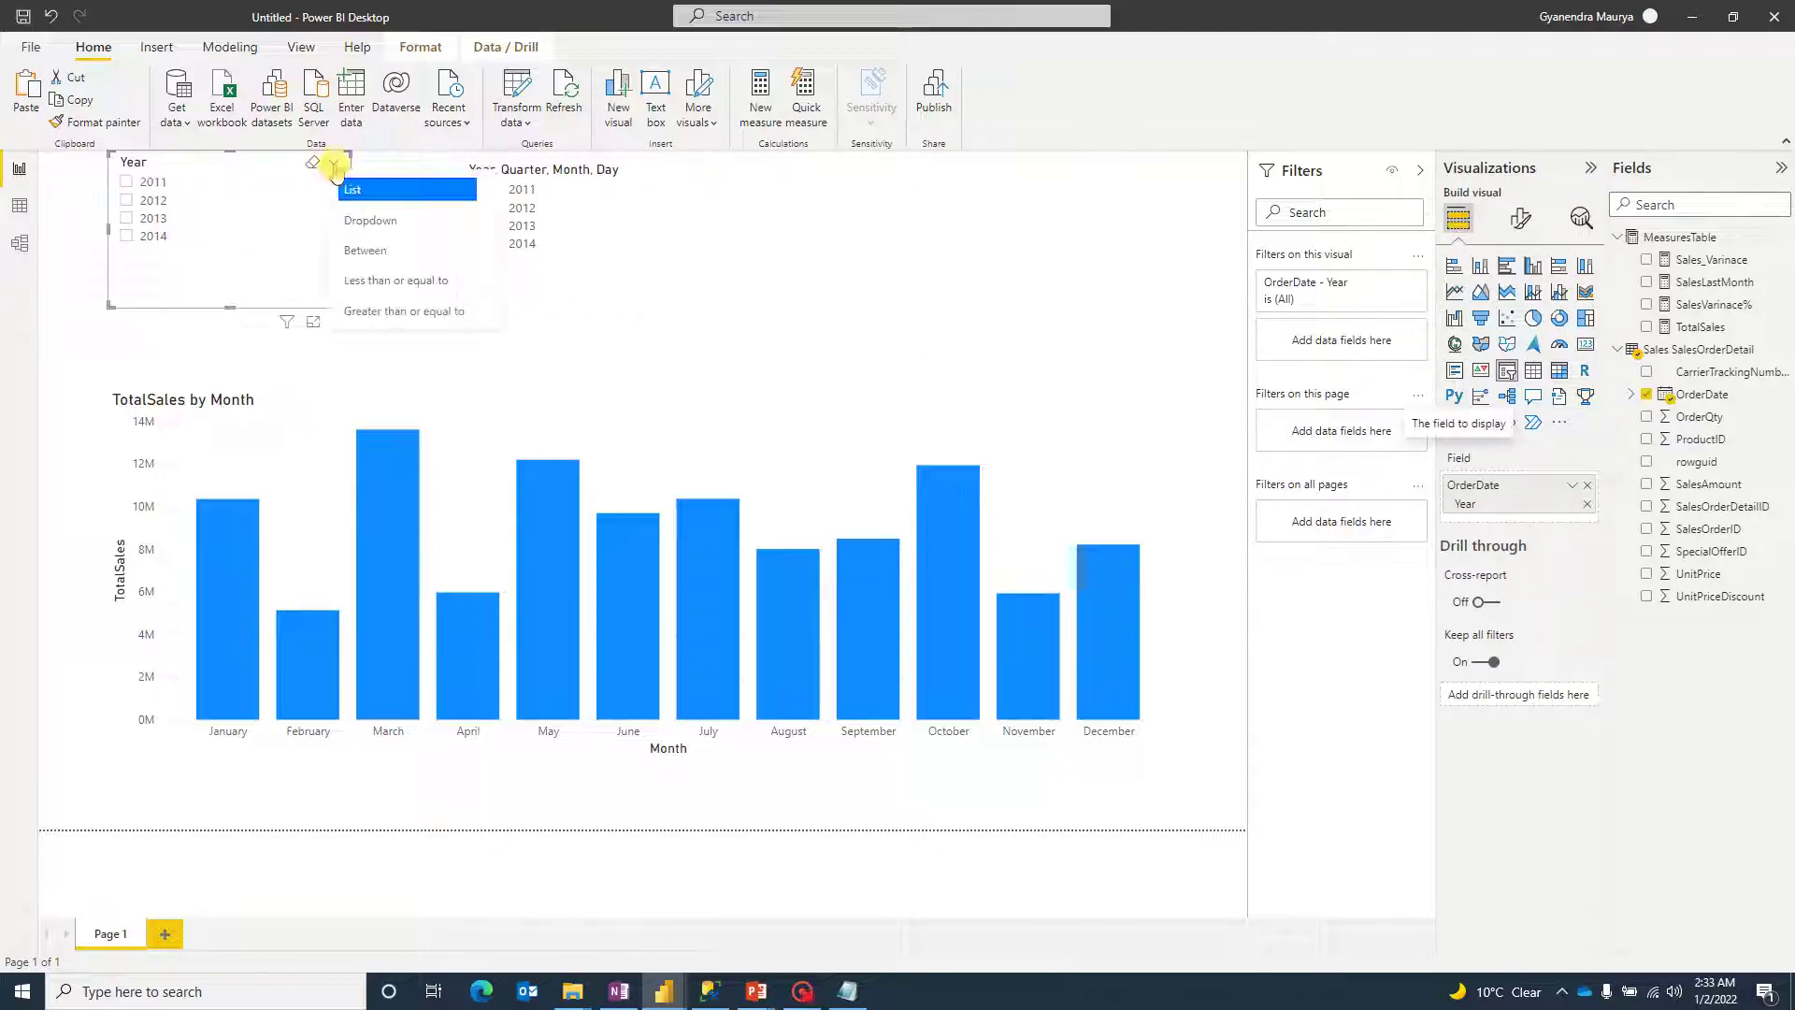
pyautogui.click(371, 219)
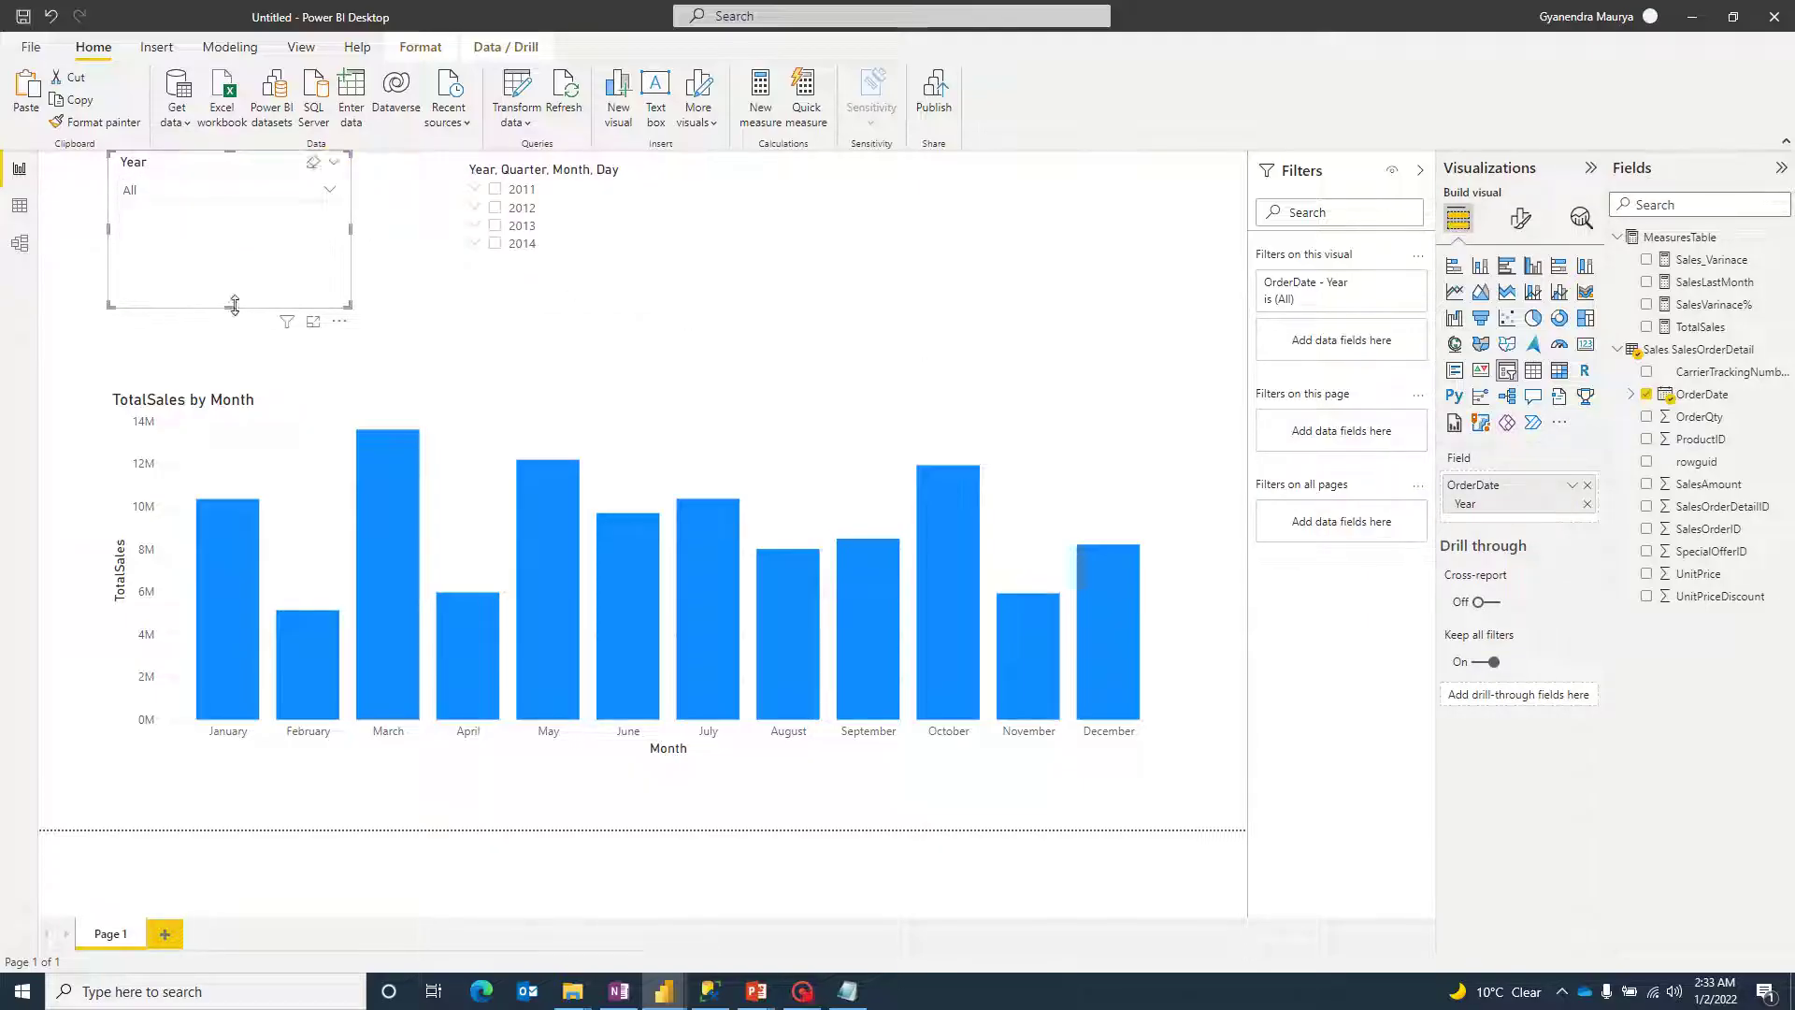
pyautogui.moveTo(230, 307); pyautogui.dragTo(240, 164)
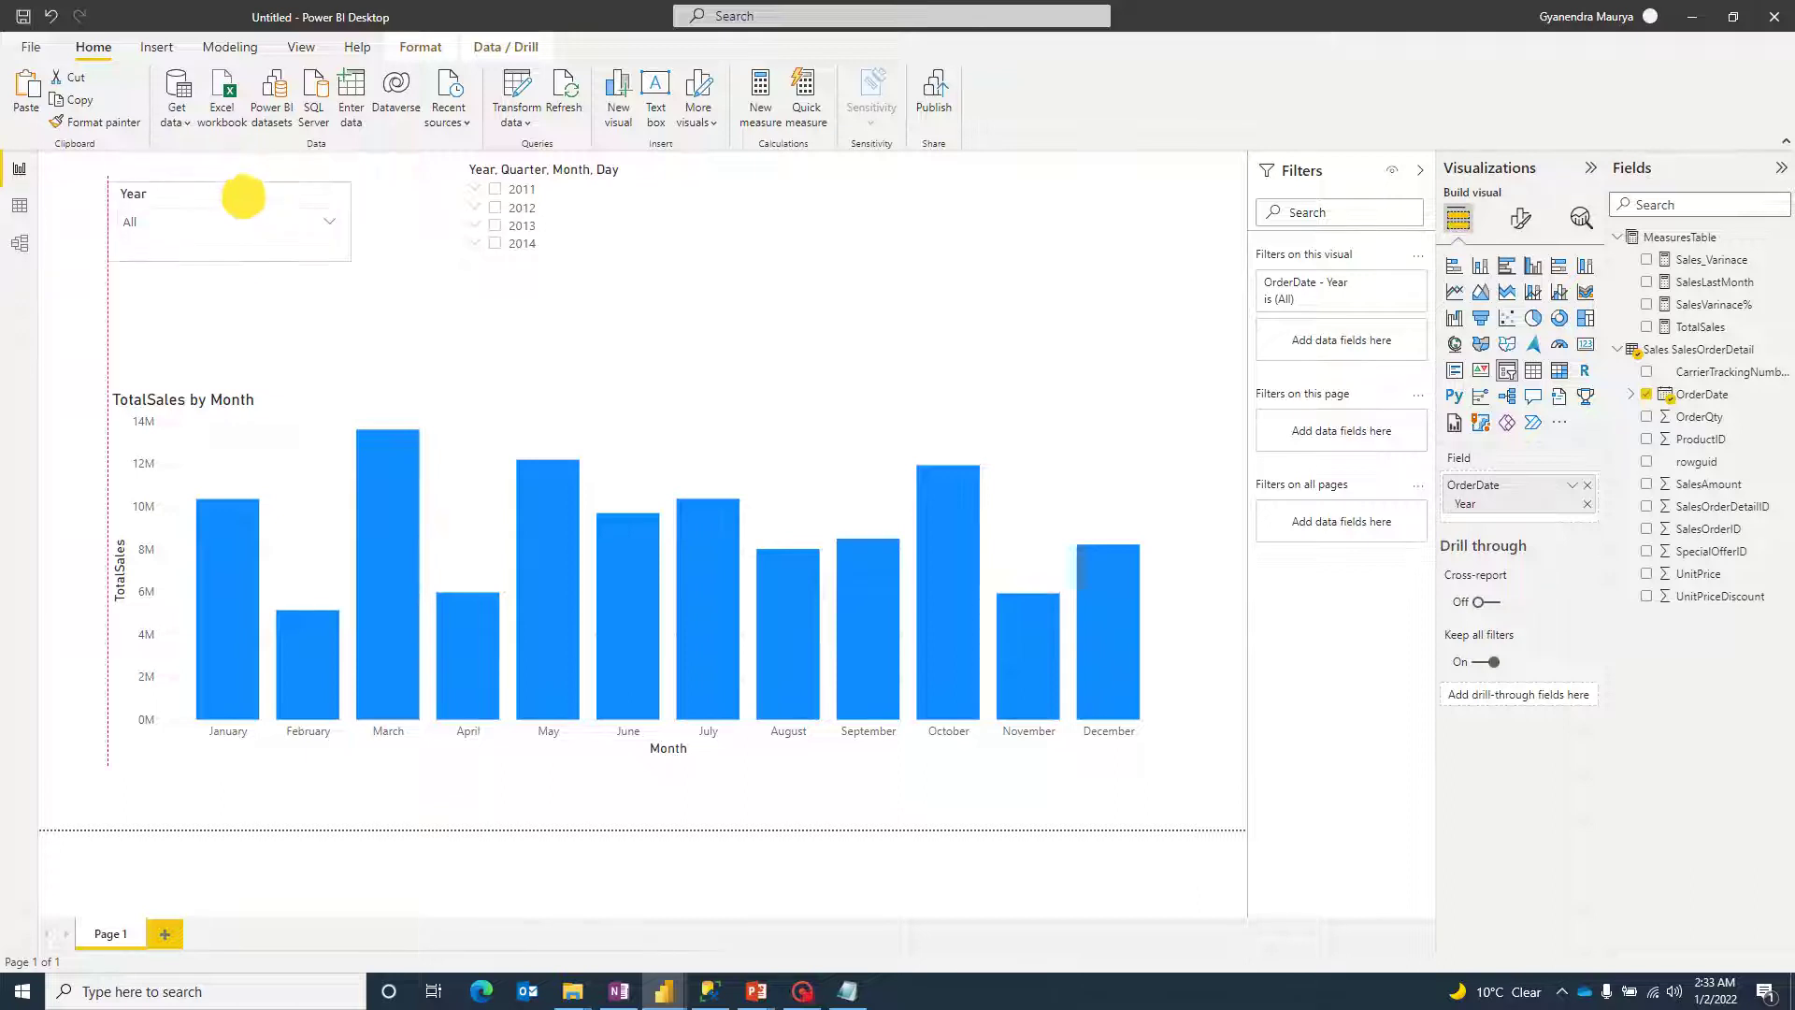
# Step: Keep only the Month level in the copied date slicer by removing Day, Quarter and Year
pyautogui.click(627, 200)
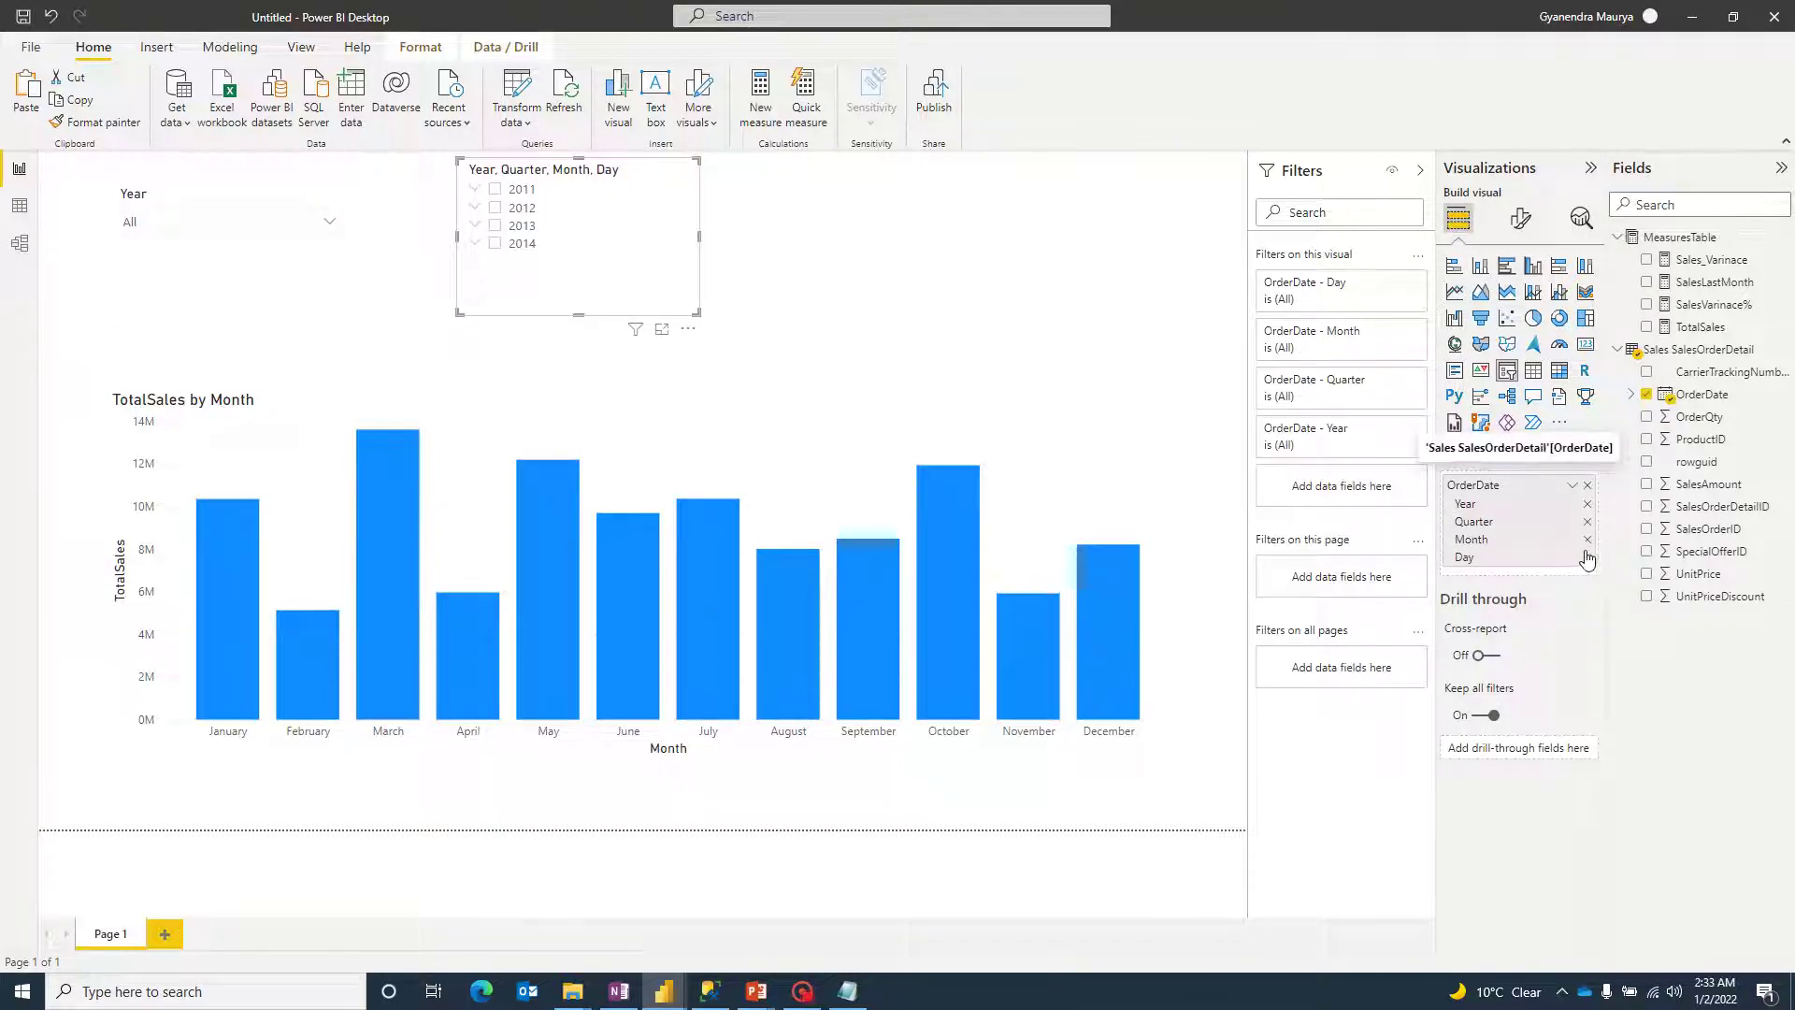
pyautogui.click(1587, 558)
pyautogui.click(1587, 504)
pyautogui.click(1587, 504)
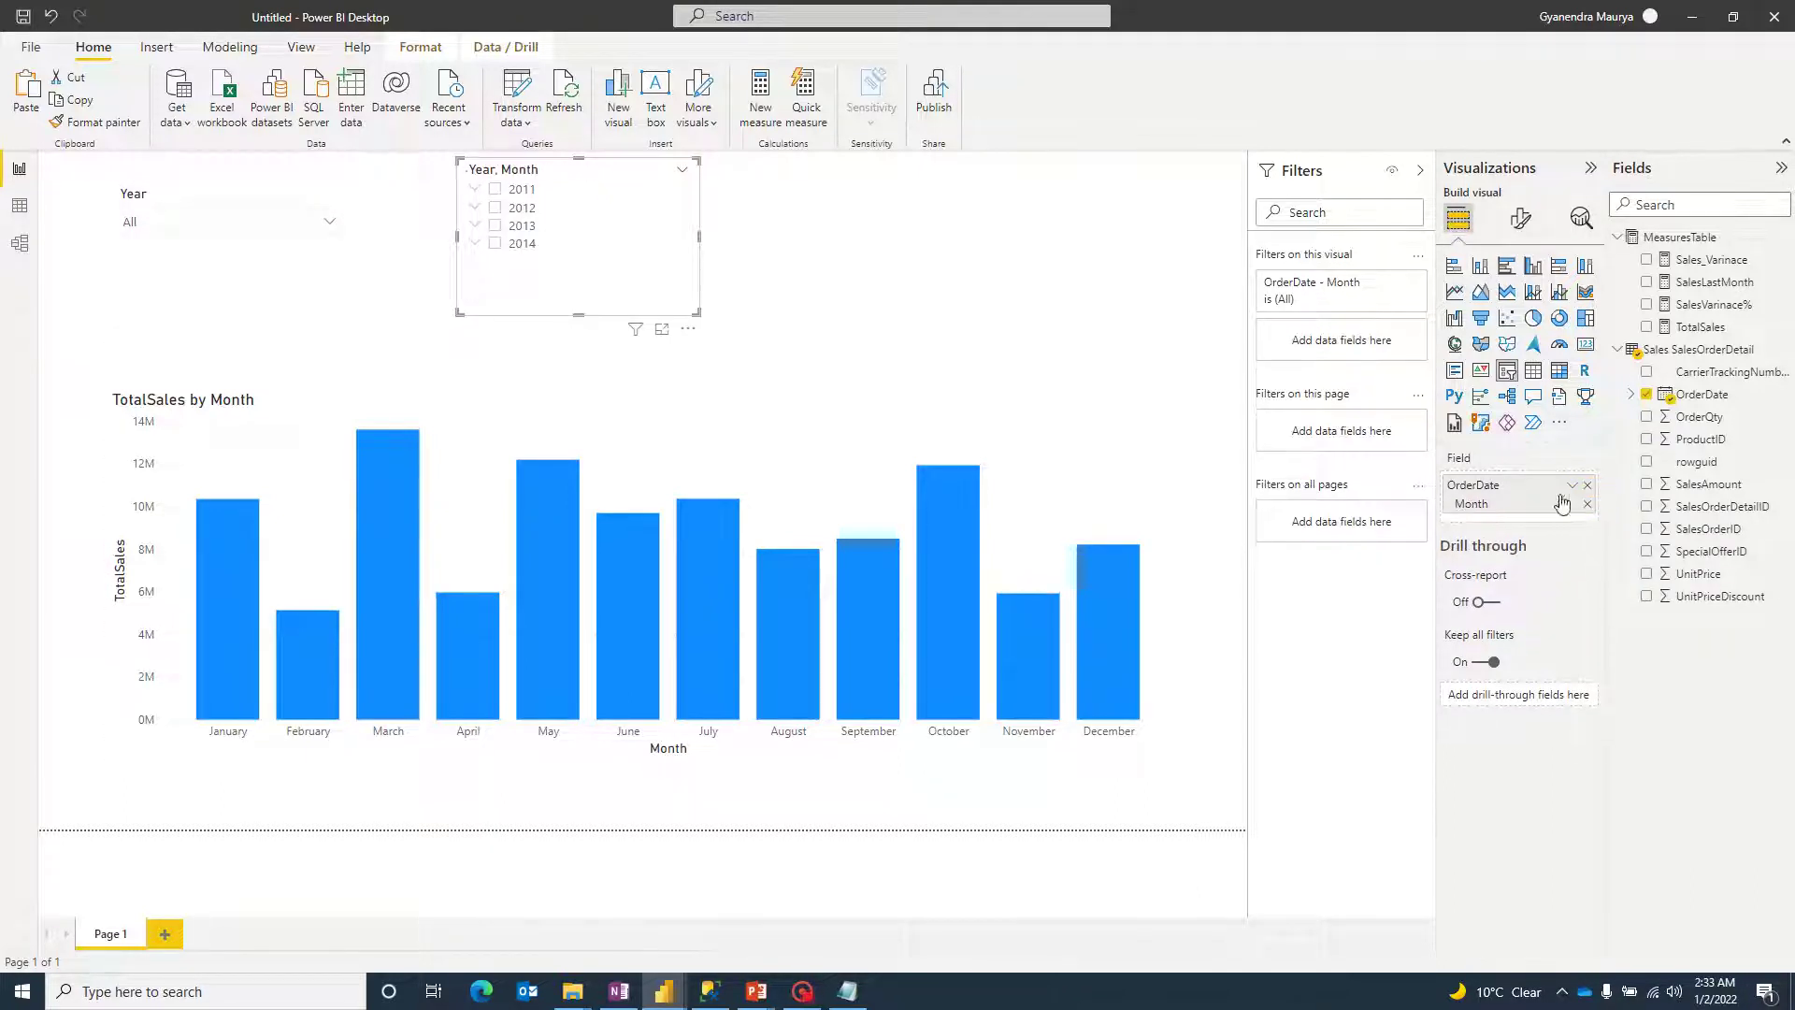
# Step: Switch the Month slicer to a dropdown, align it with the Year slicer and reduce it to the same compact height
pyautogui.click(684, 171)
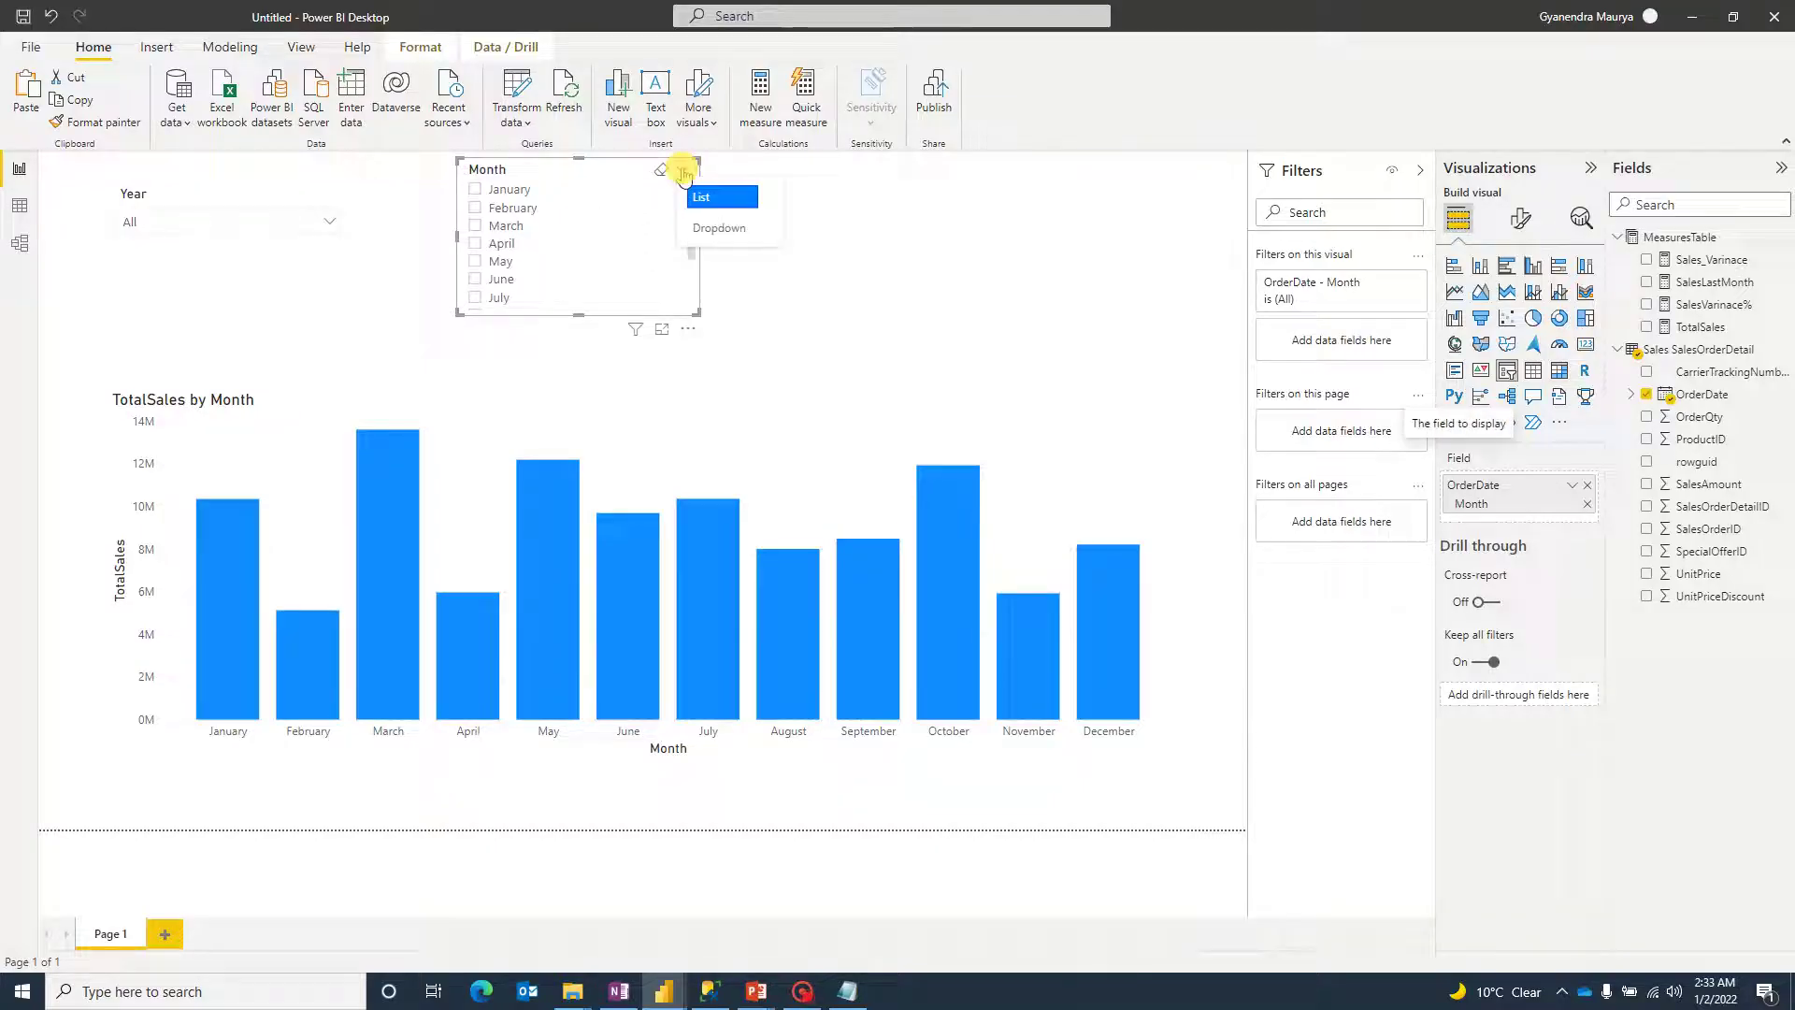
pyautogui.click(719, 228)
pyautogui.moveTo(612, 181); pyautogui.dragTo(587, 201)
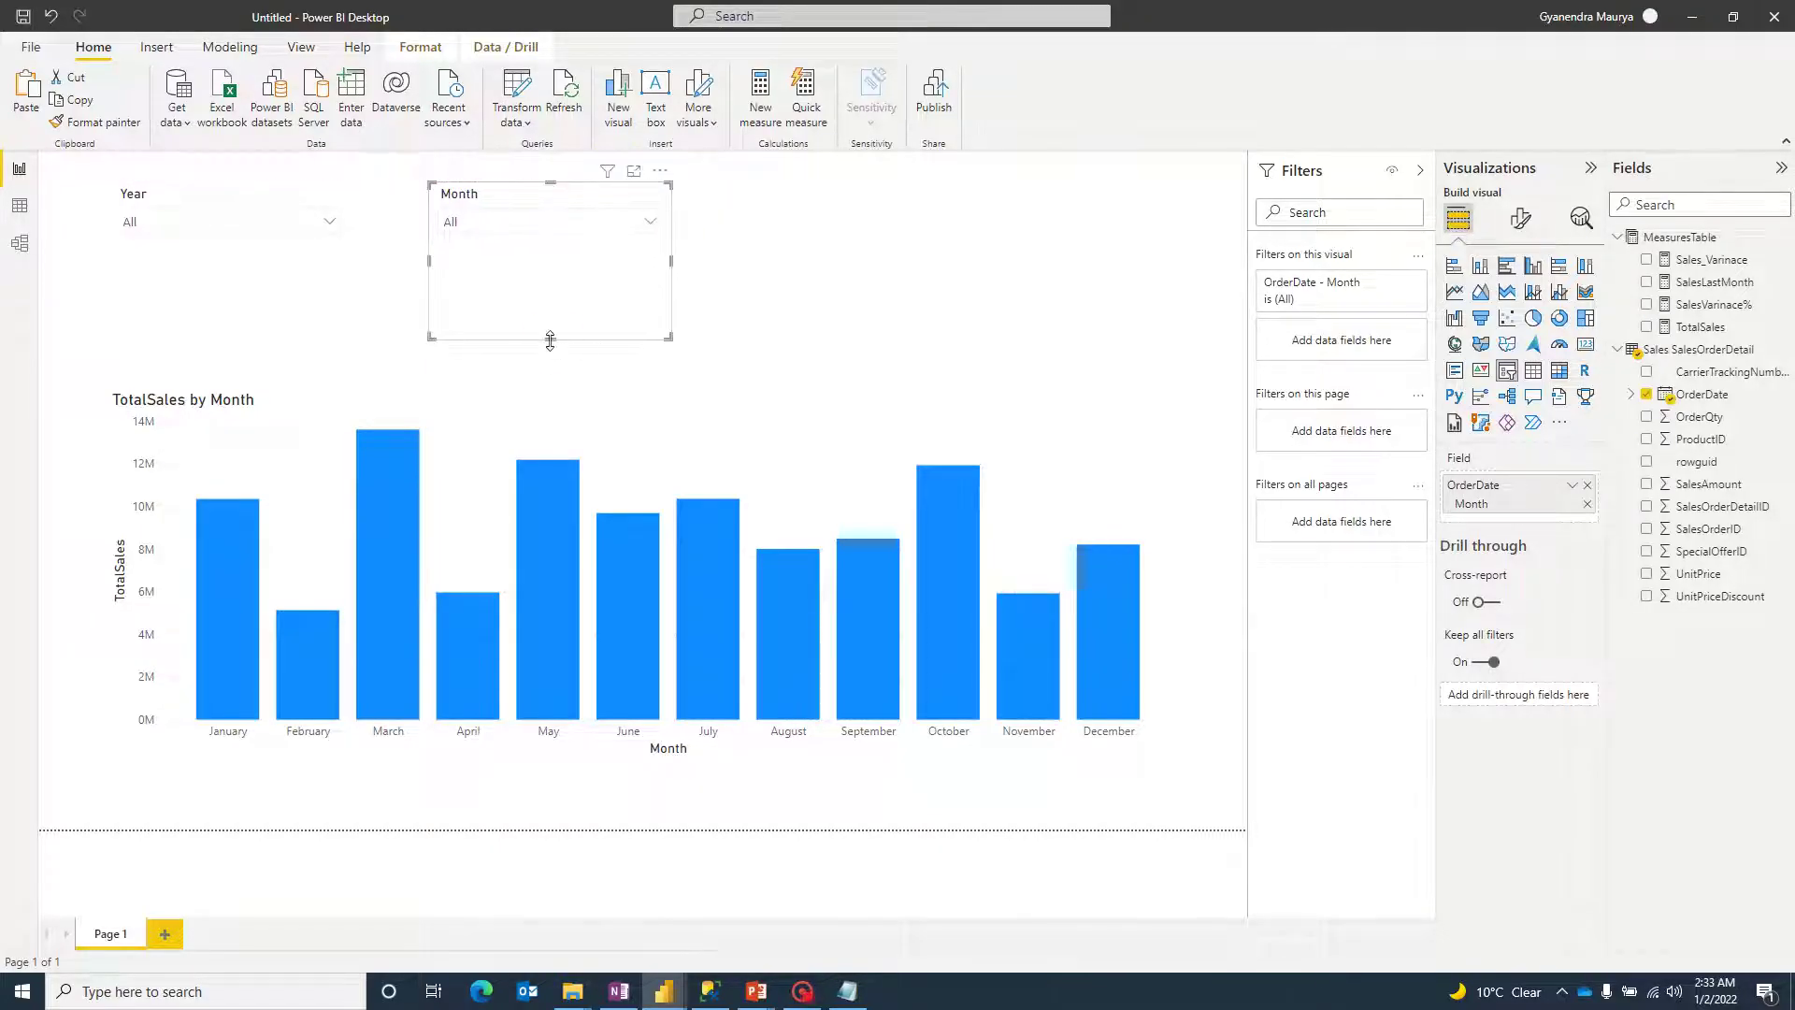
pyautogui.moveTo(550, 340); pyautogui.dragTo(552, 180)
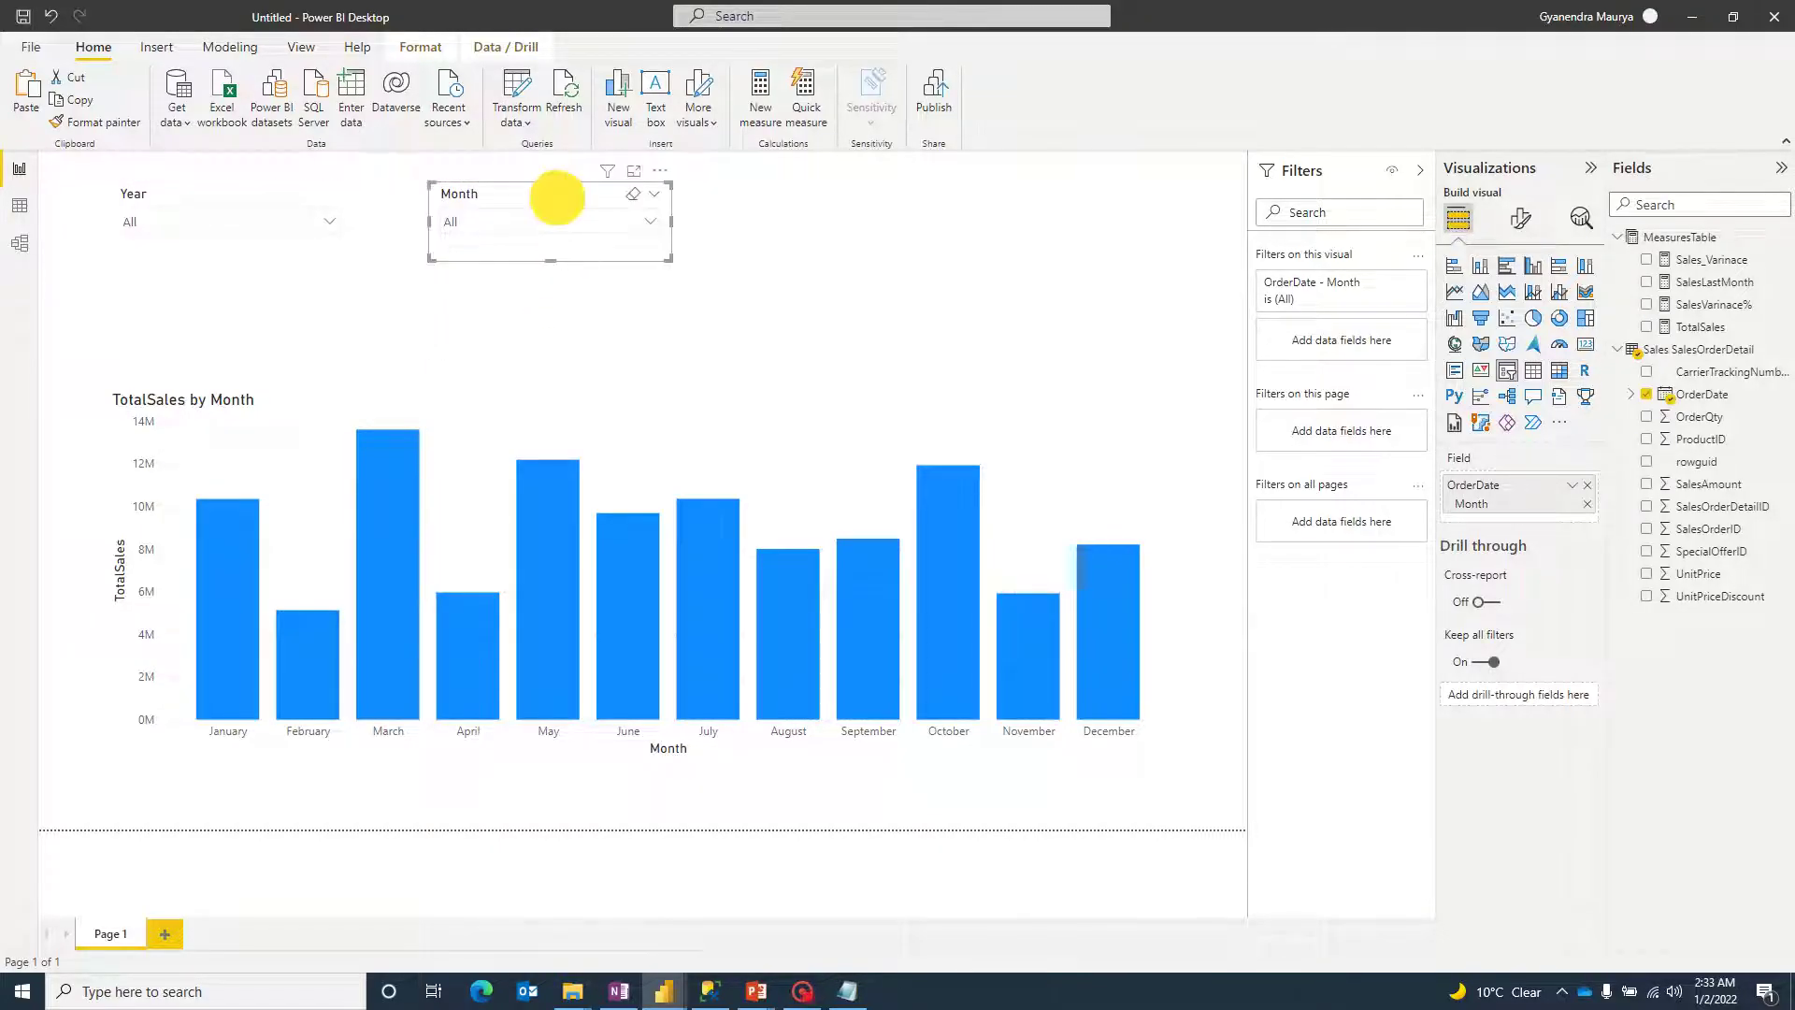
# Step: Turn on the visual border and shadow for the Year and Month slicers together
pyautogui.click(274, 196)
pyautogui.click(1520, 217)
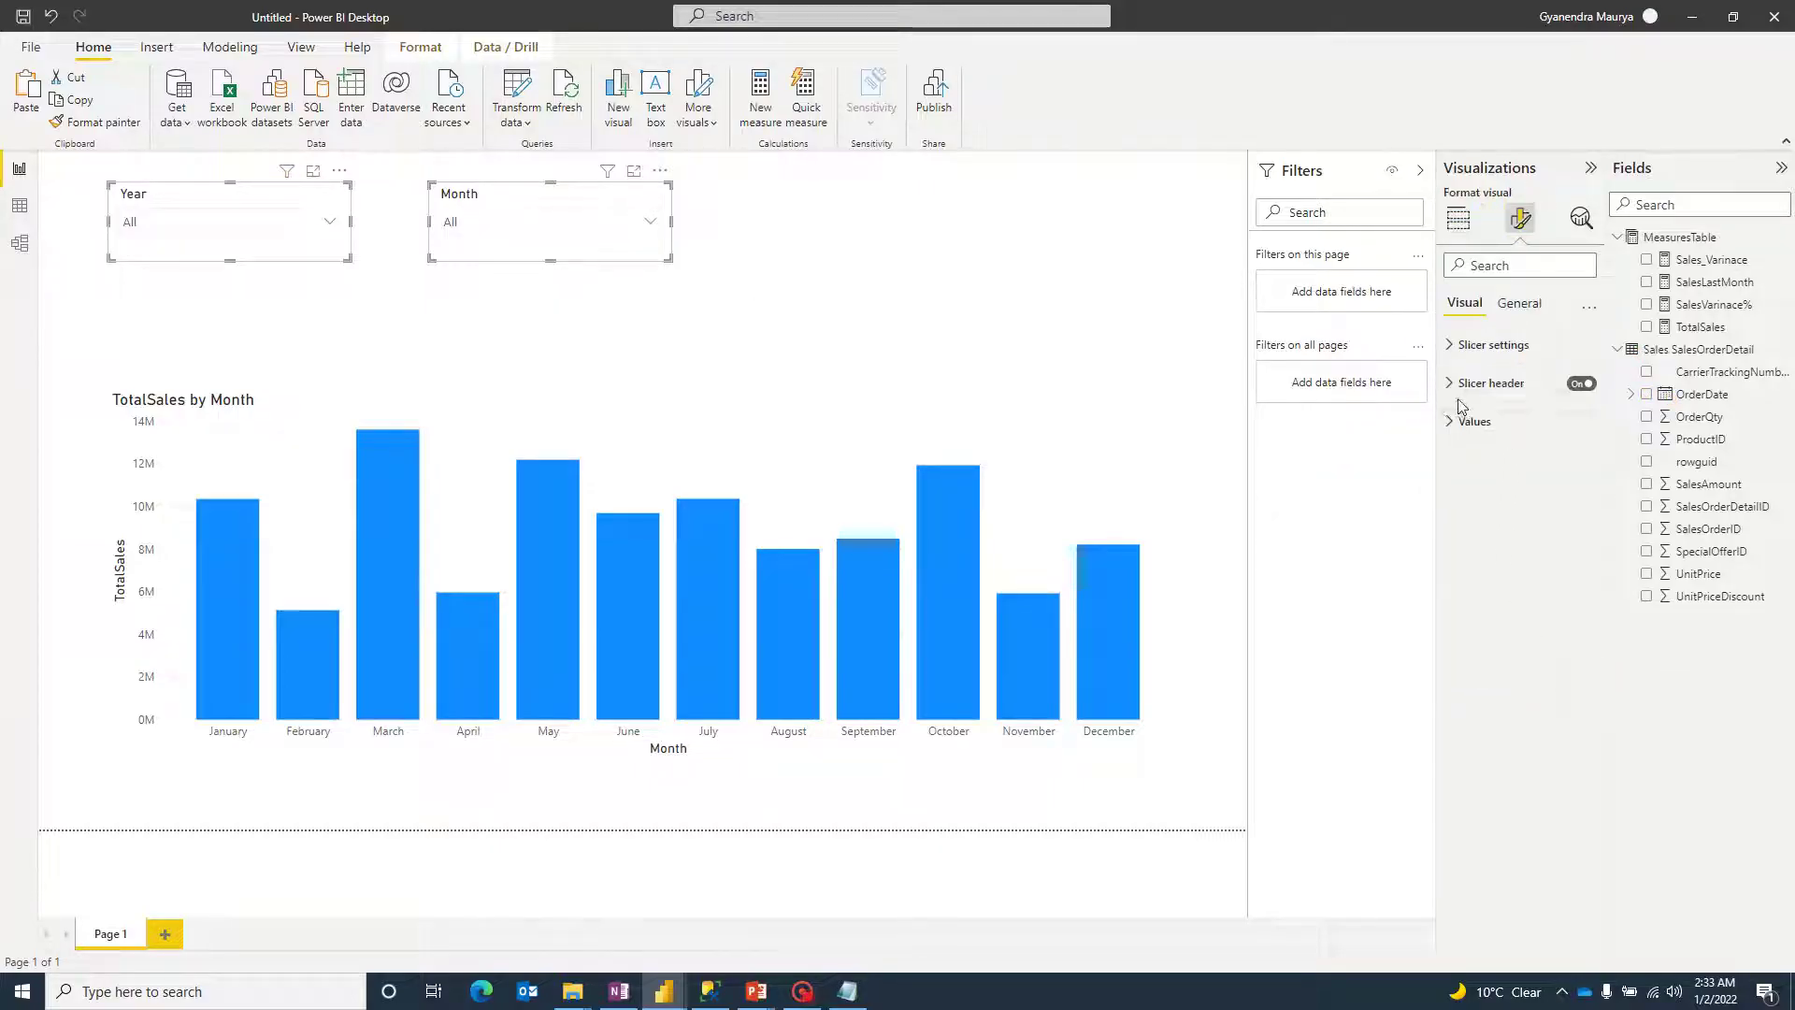
pyautogui.click(1518, 303)
pyautogui.click(1470, 422)
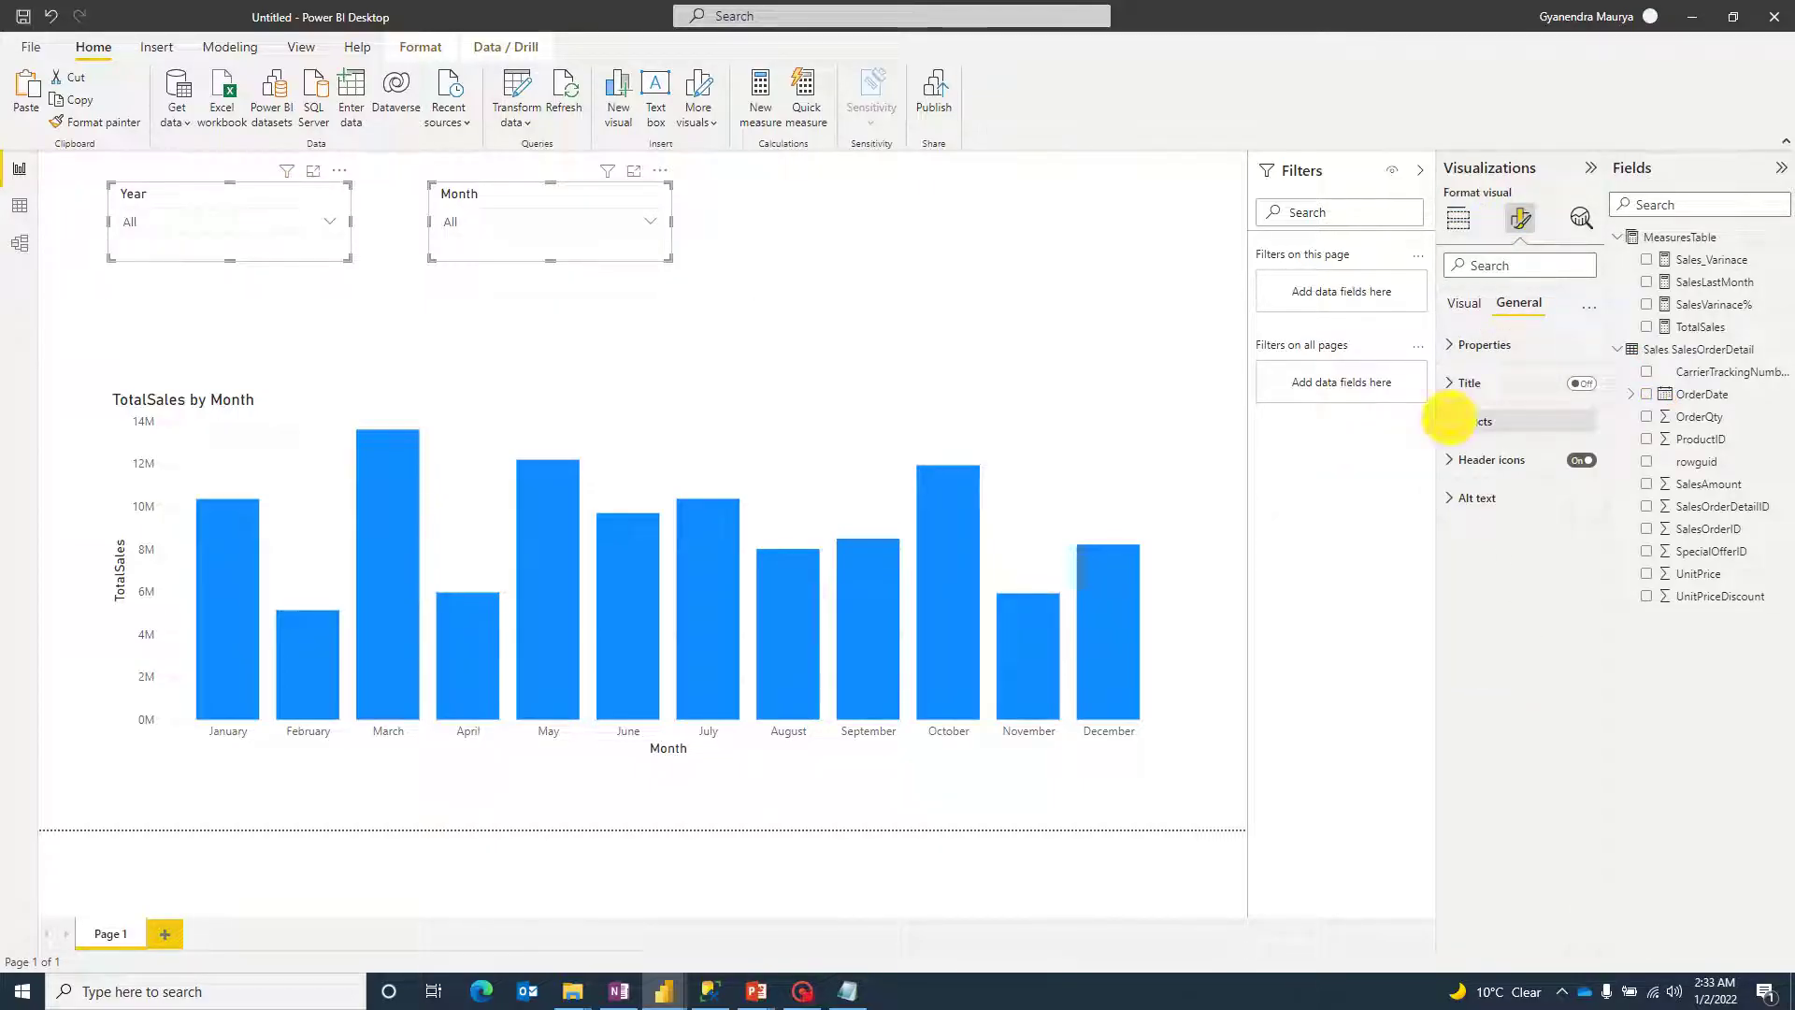
pyautogui.click(1575, 612)
pyautogui.click(1574, 657)
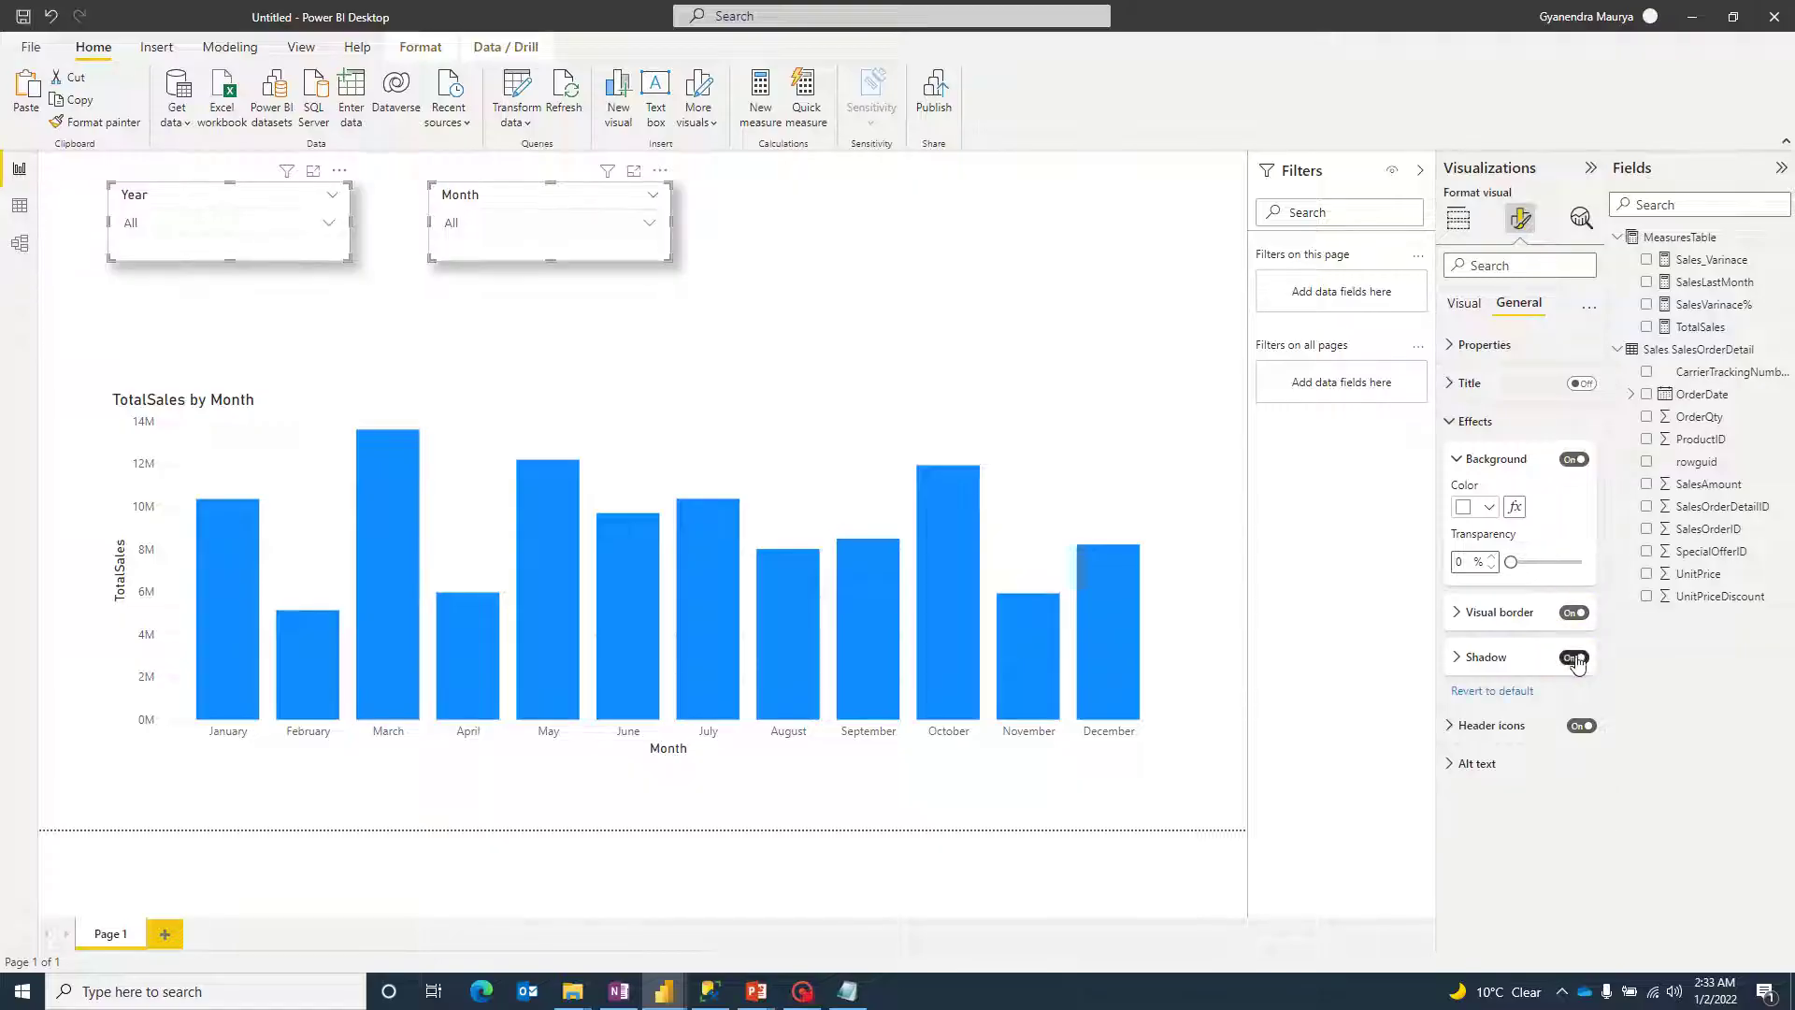
pyautogui.click(753, 376)
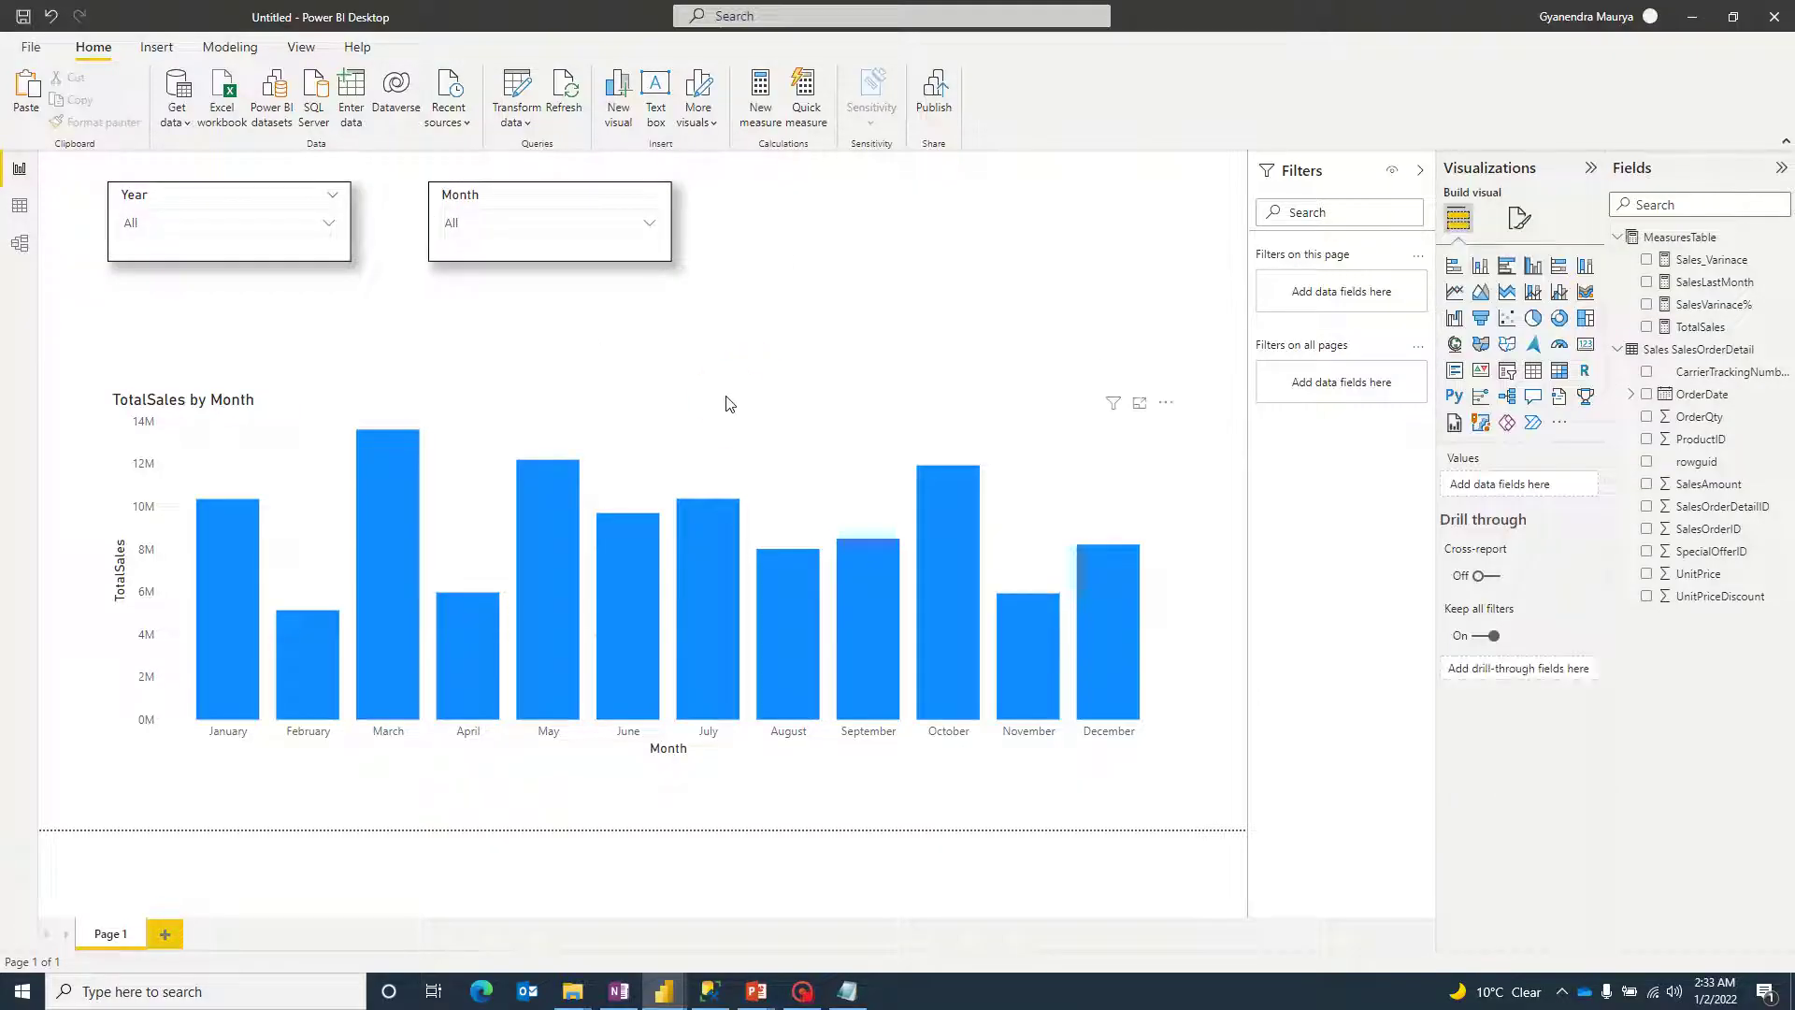
# Step: Turn on the visual border and shadow for the TotalSales by Month chart
pyautogui.click(728, 414)
pyautogui.click(1521, 218)
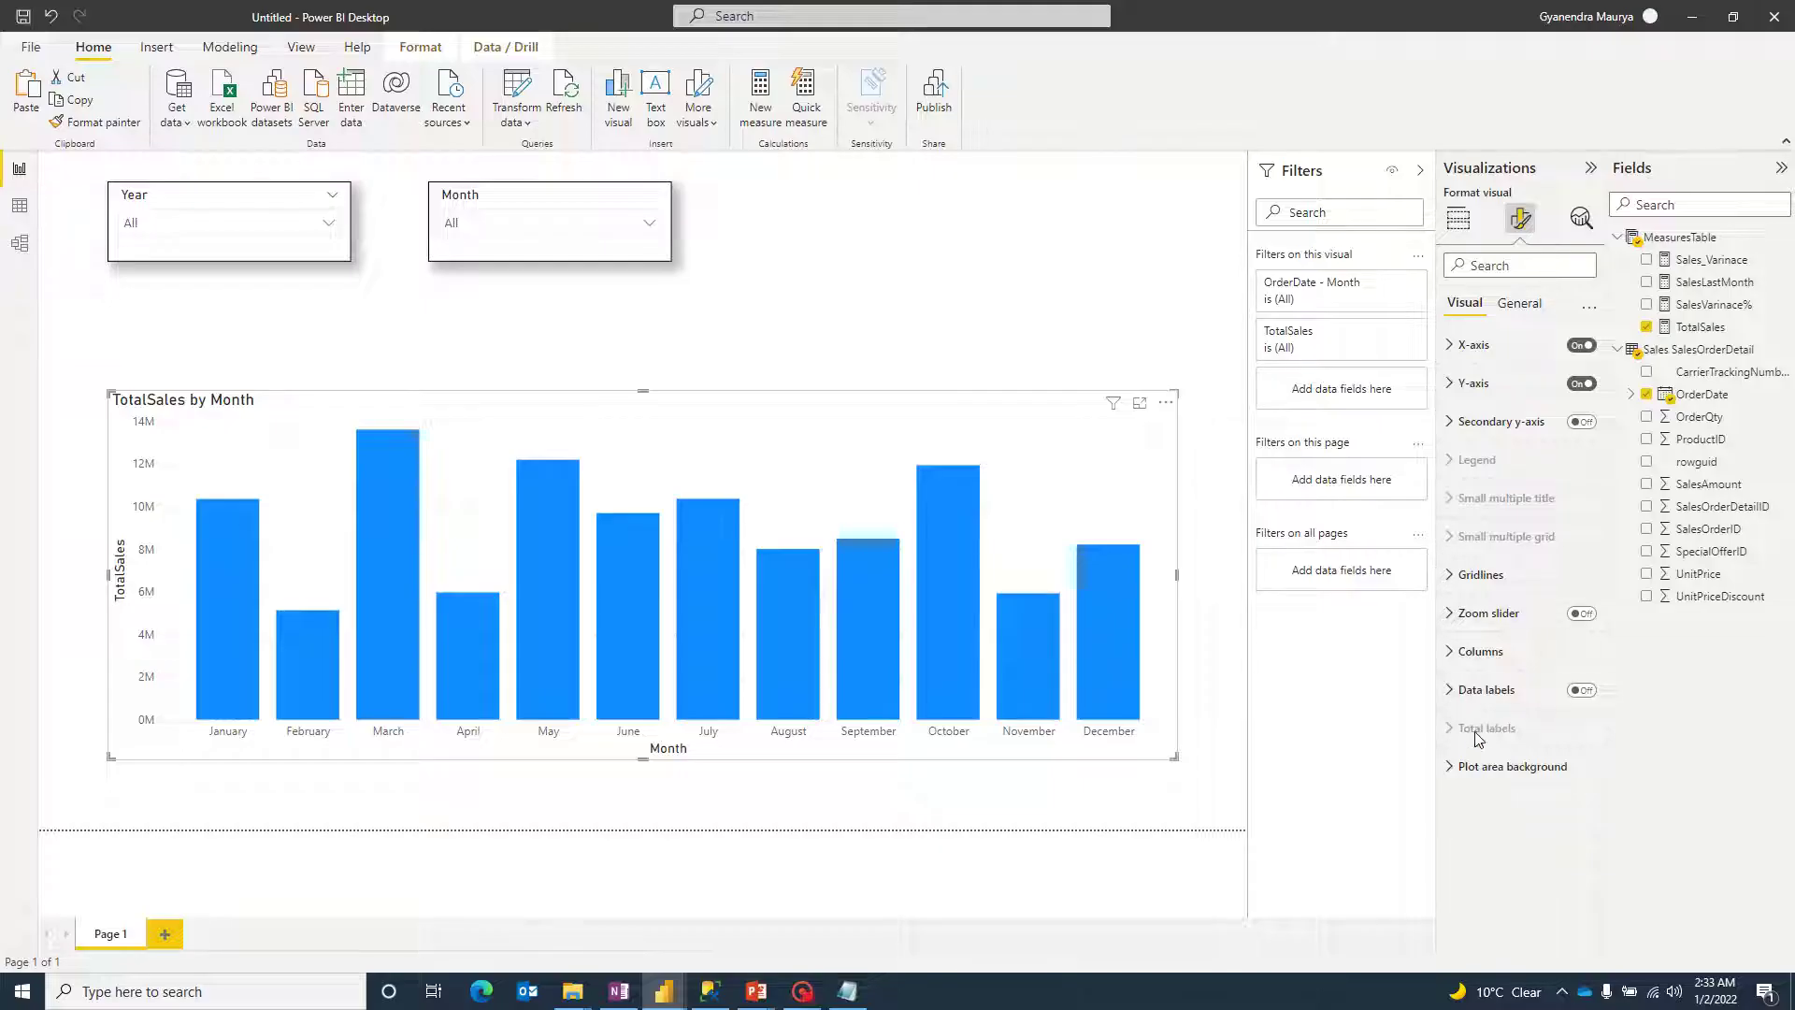
pyautogui.click(1518, 304)
pyautogui.click(1449, 421)
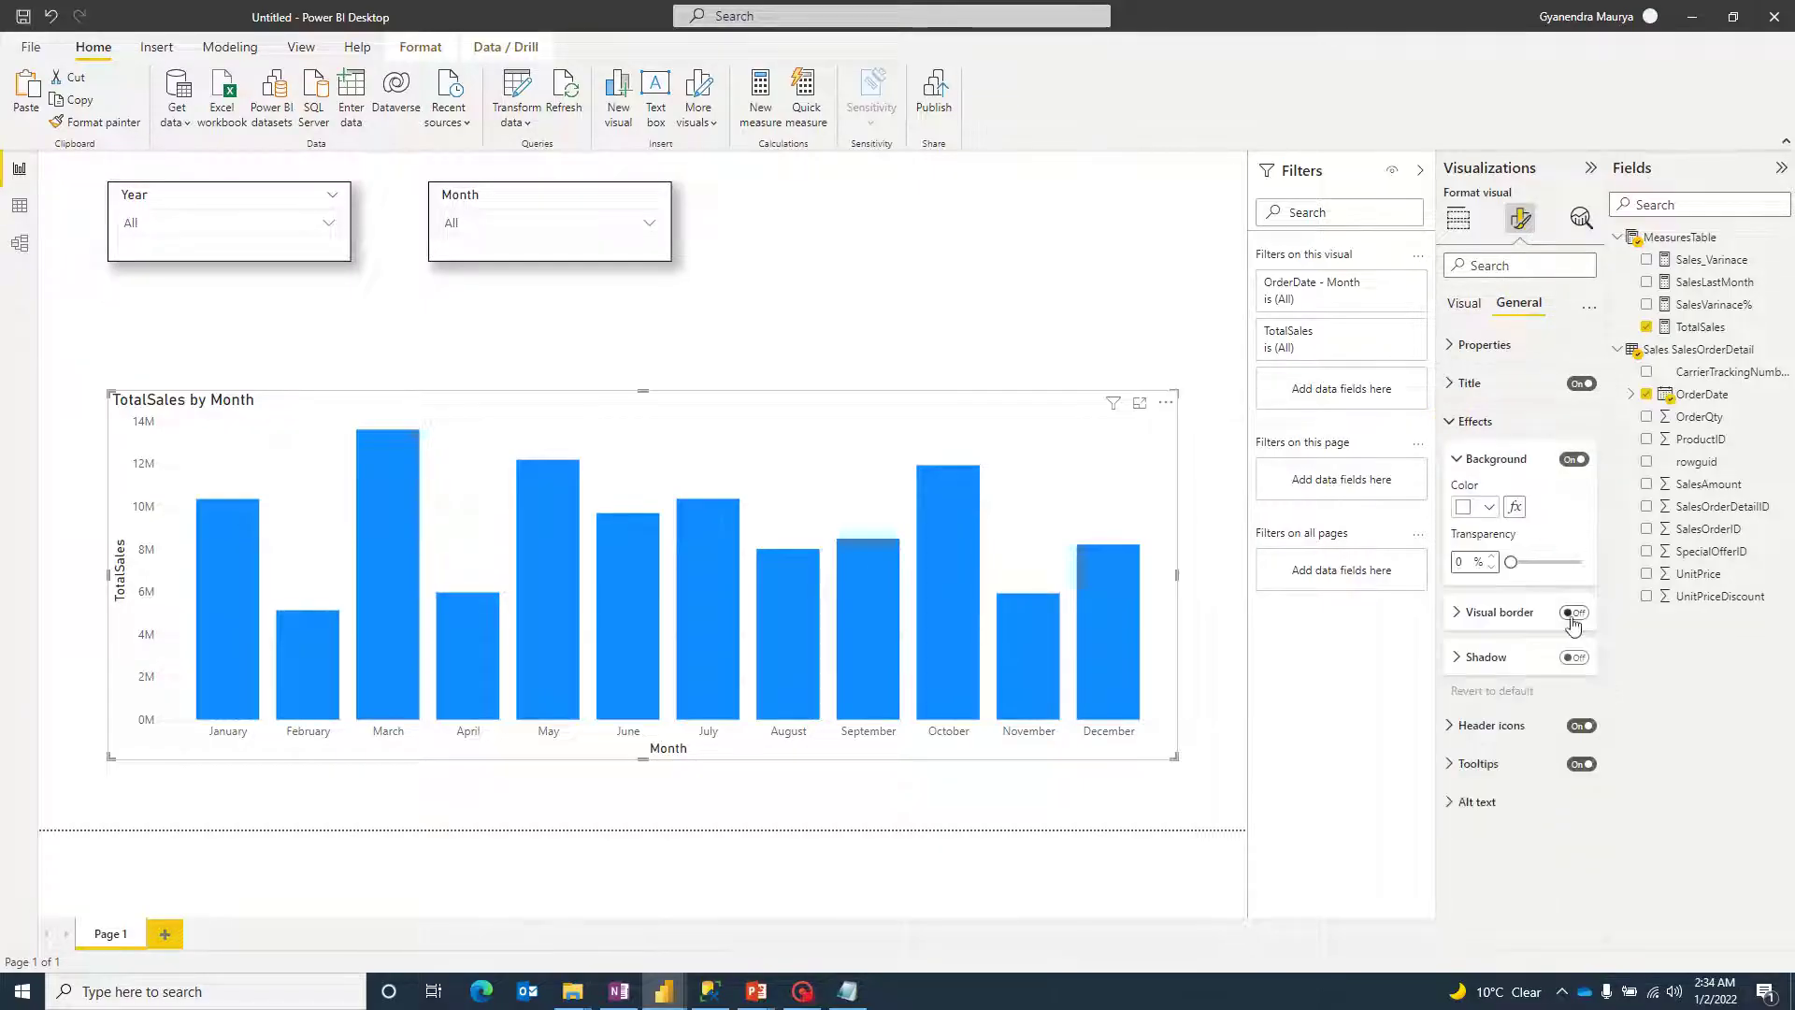
pyautogui.click(1576, 658)
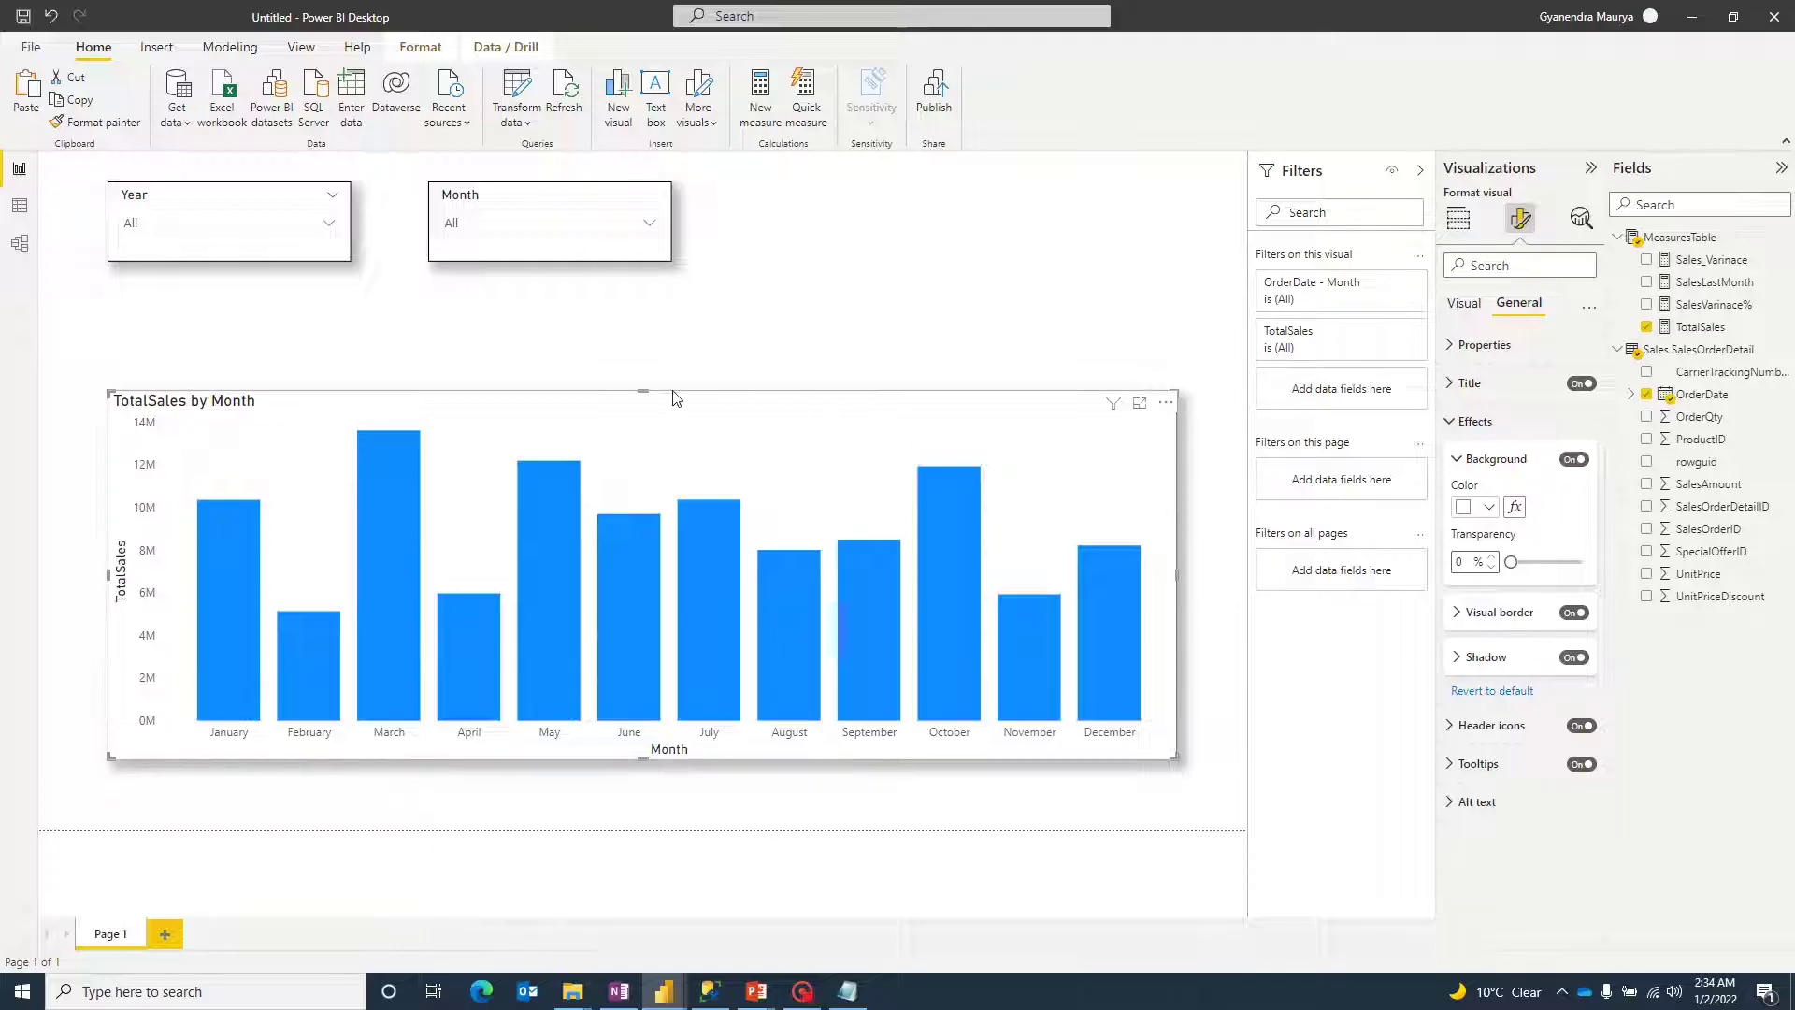
# Step: Enlarge the chart upward to just below the slicers, downward to the page's lower edge, and farther left
pyautogui.moveTo(649, 372); pyautogui.dragTo(661, 290)
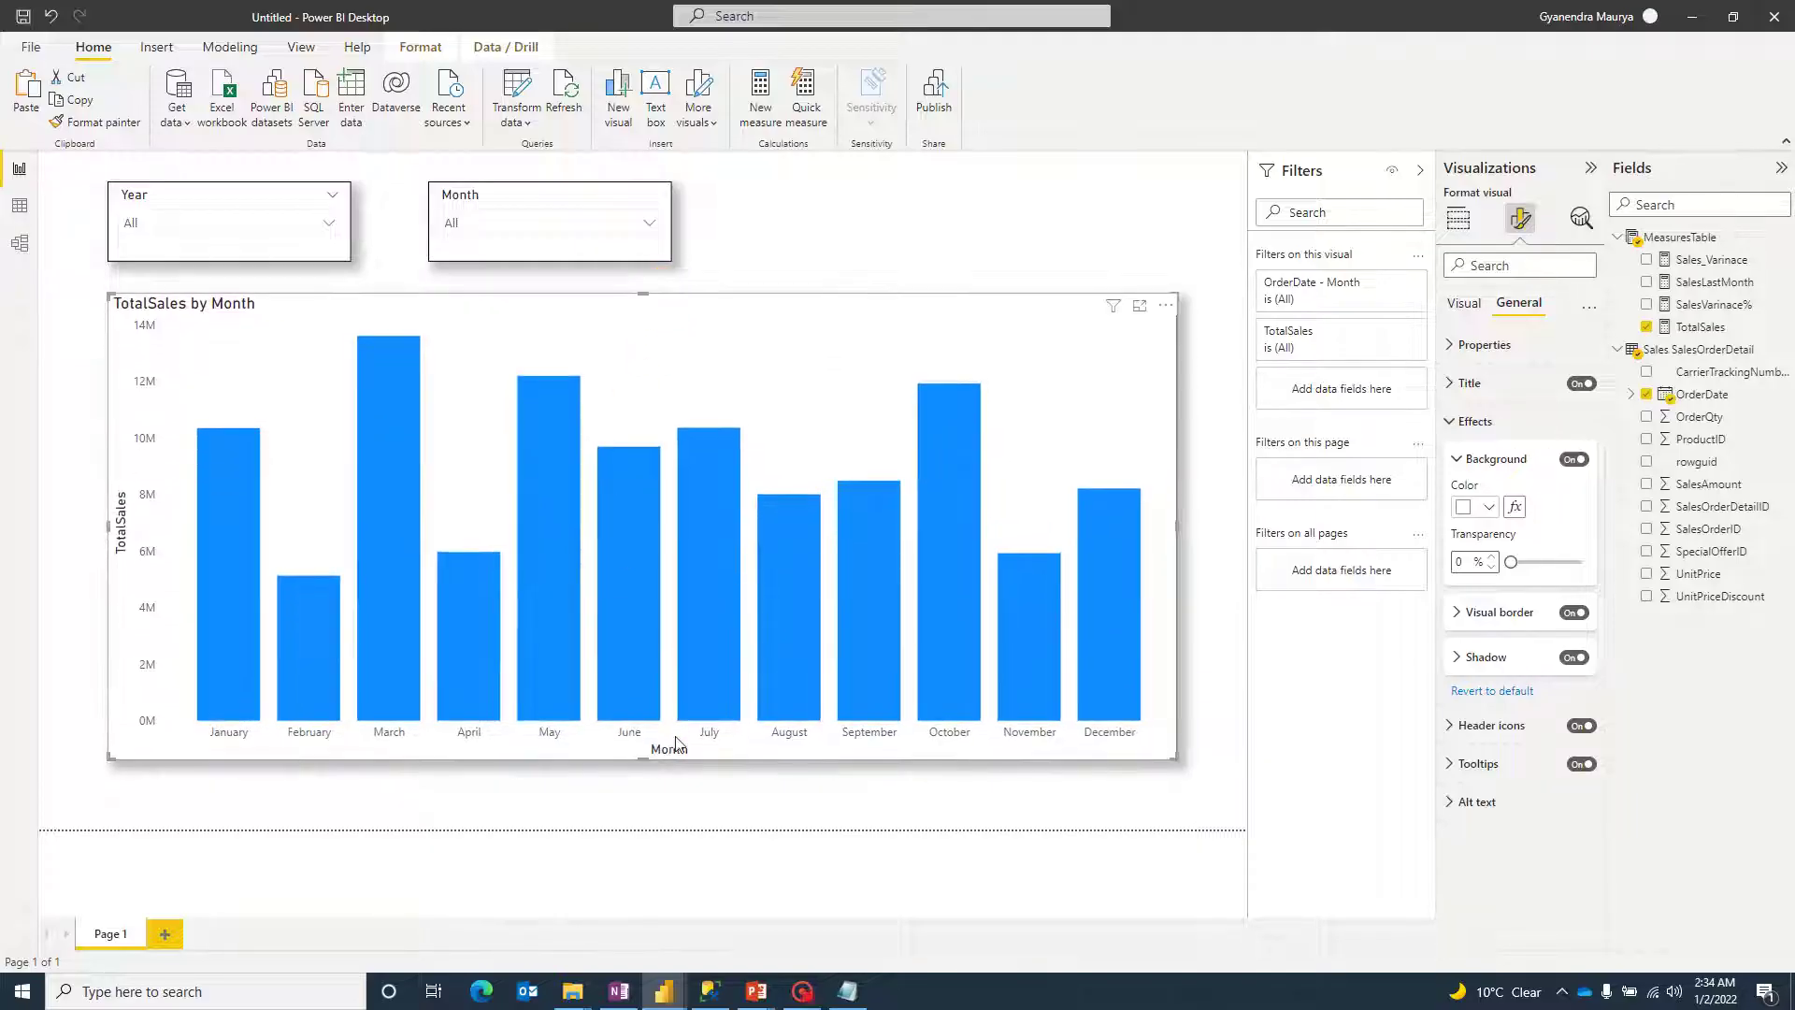
pyautogui.moveTo(645, 764); pyautogui.dragTo(653, 821)
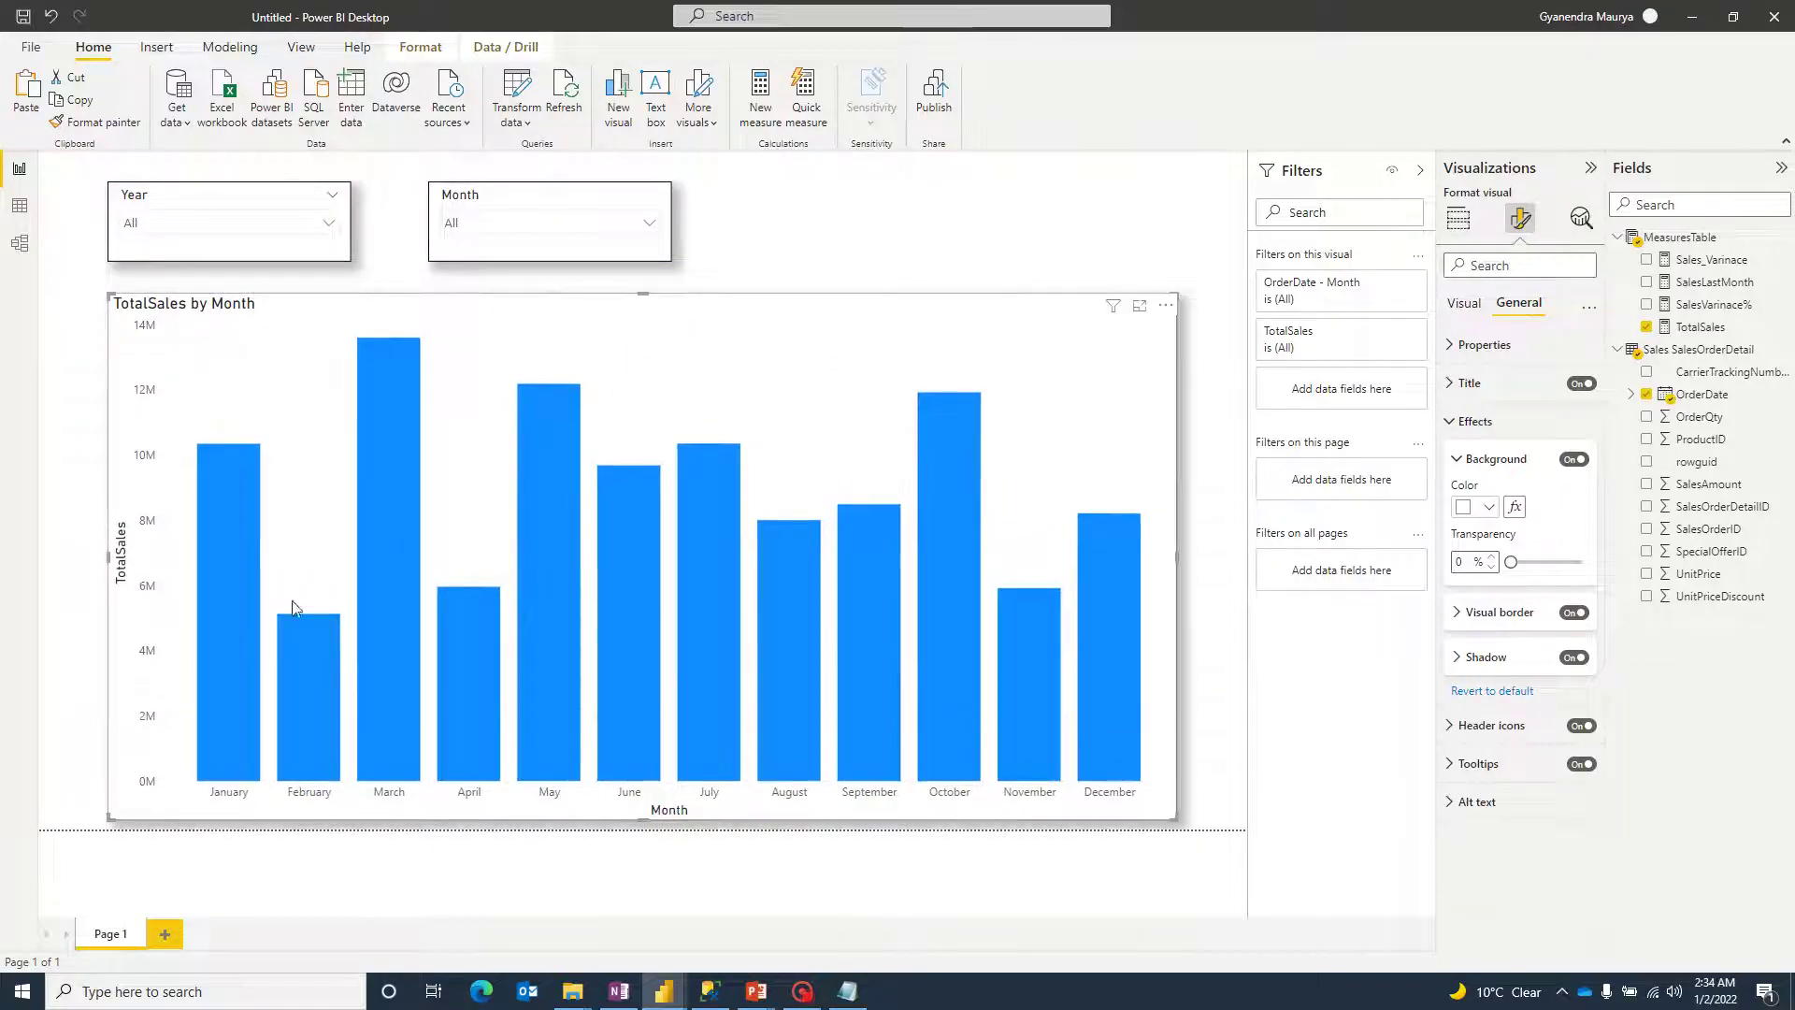
pyautogui.moveTo(107, 561); pyautogui.dragTo(73, 561)
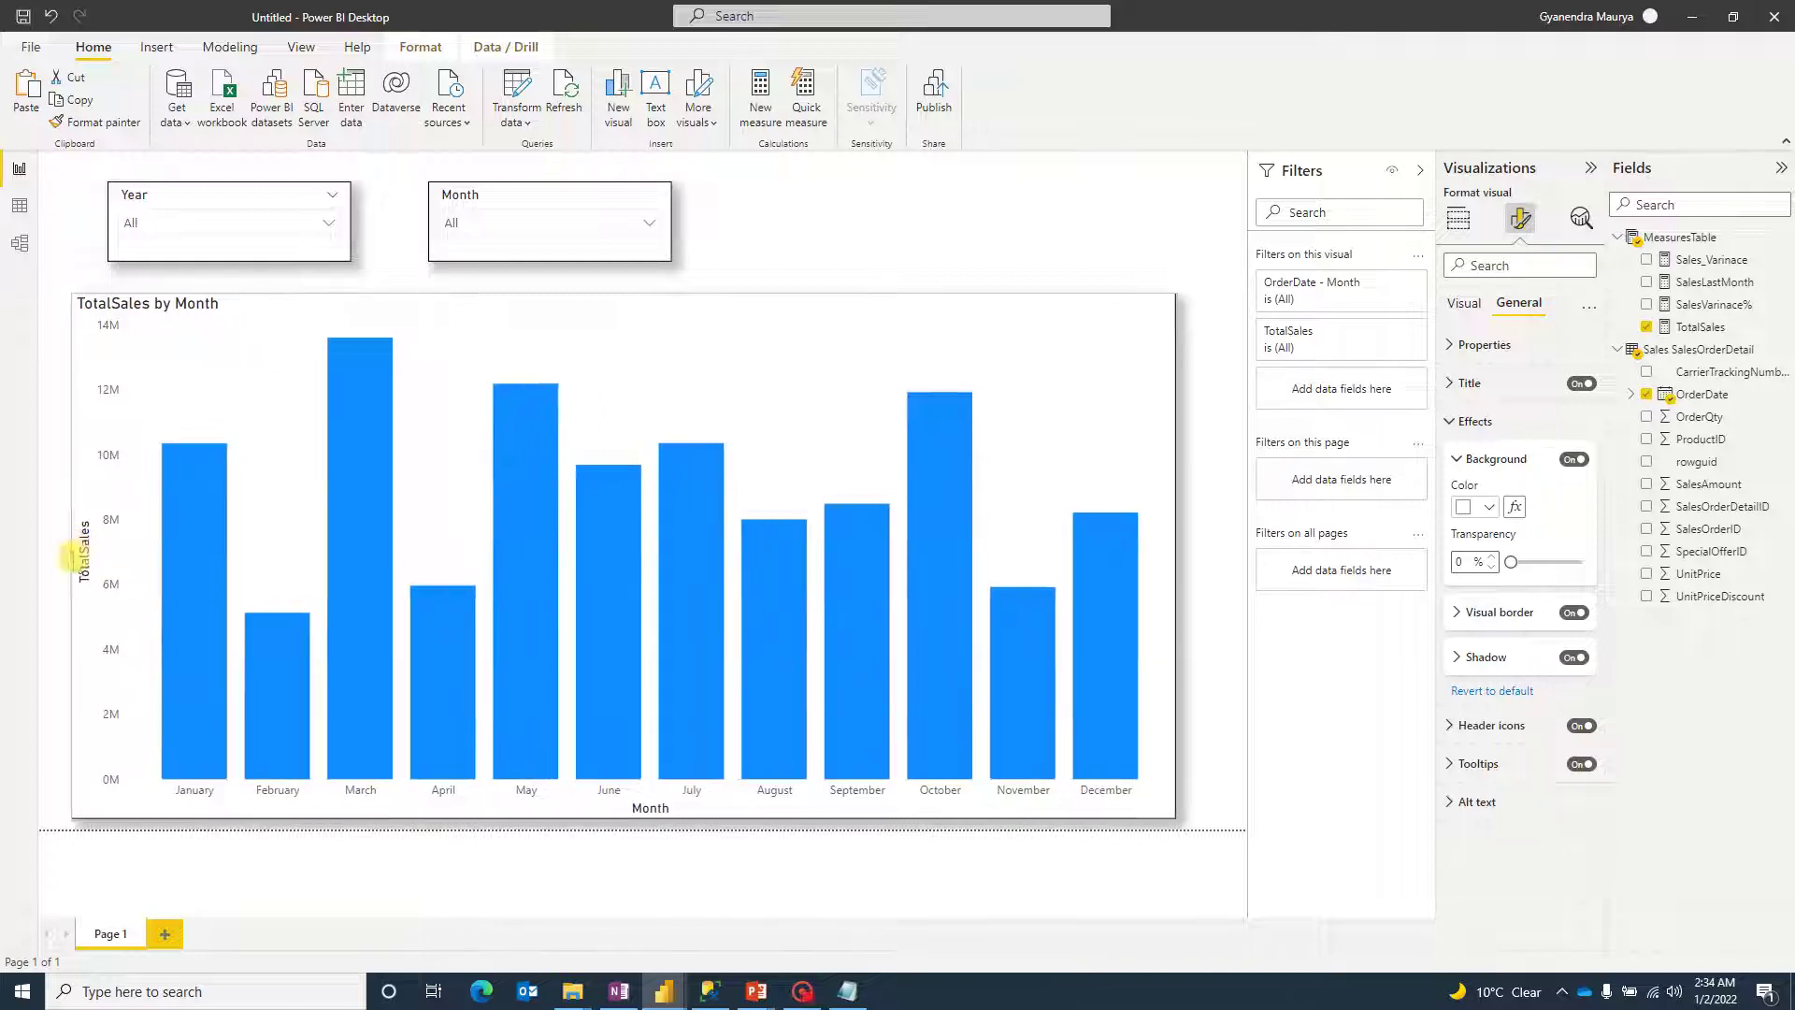
# Step: Filter the report to 2012 with the Year slicer
pyautogui.click(333, 231)
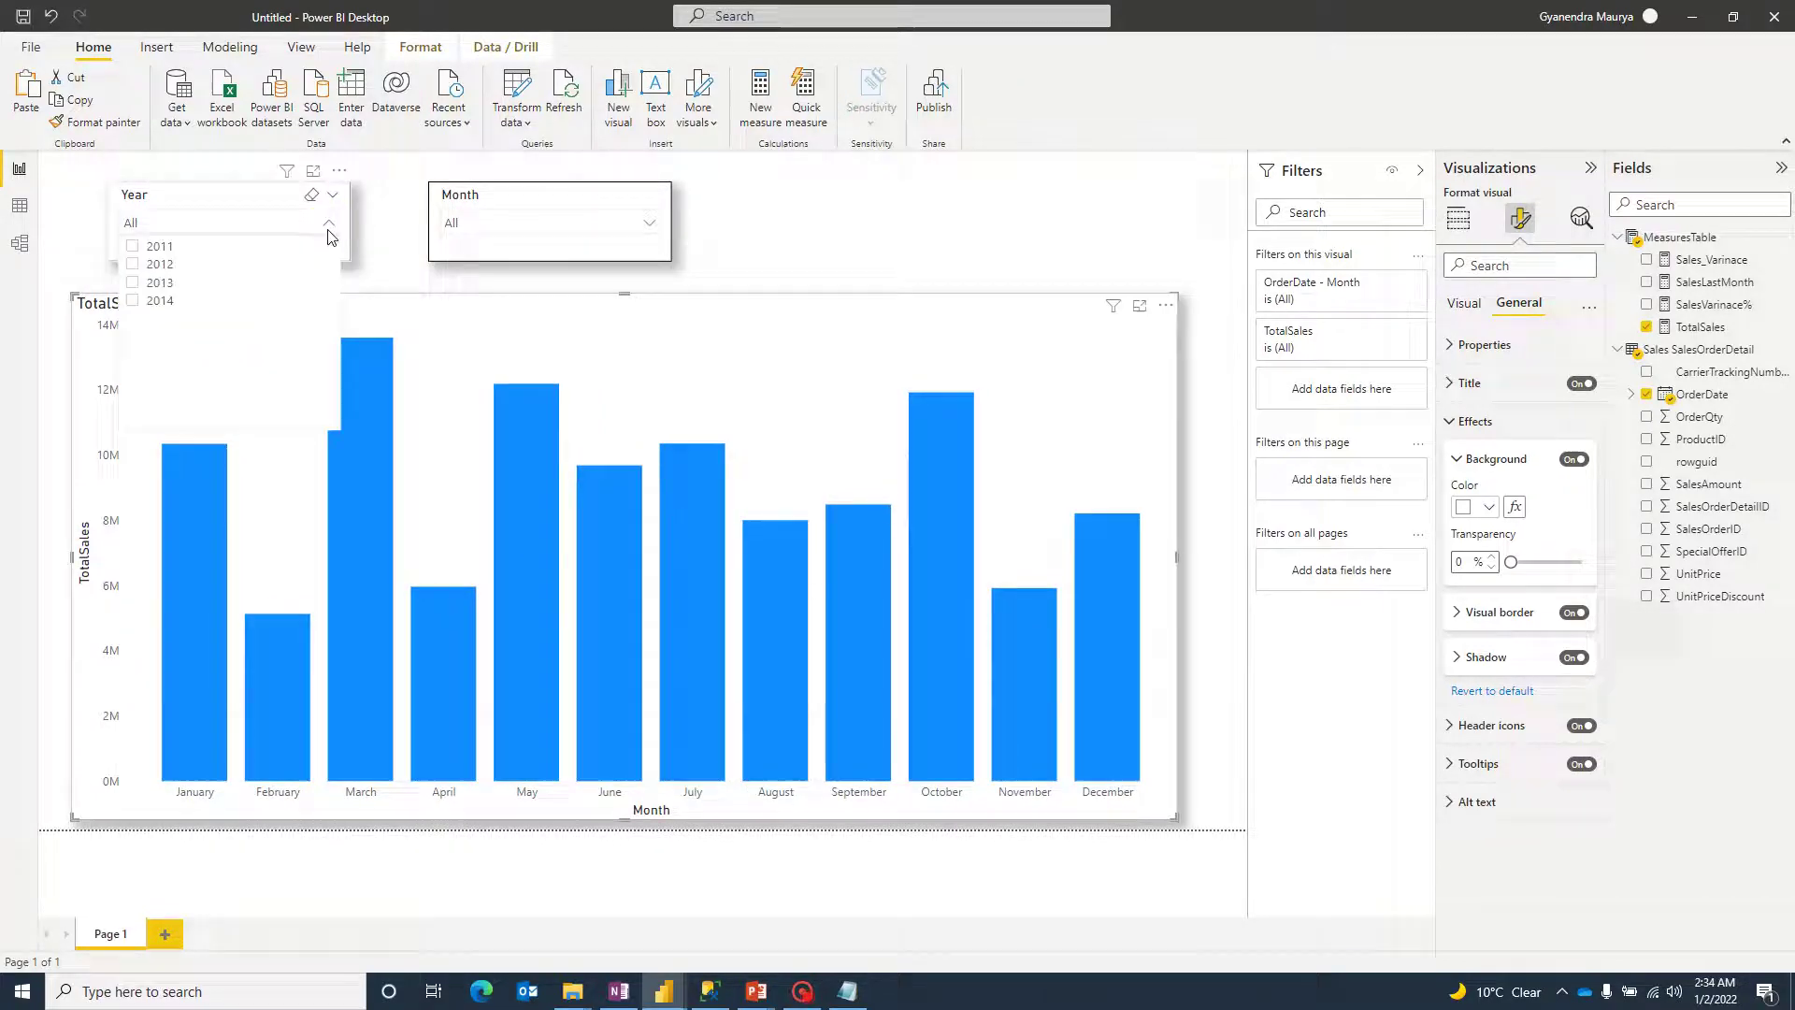
pyautogui.click(132, 265)
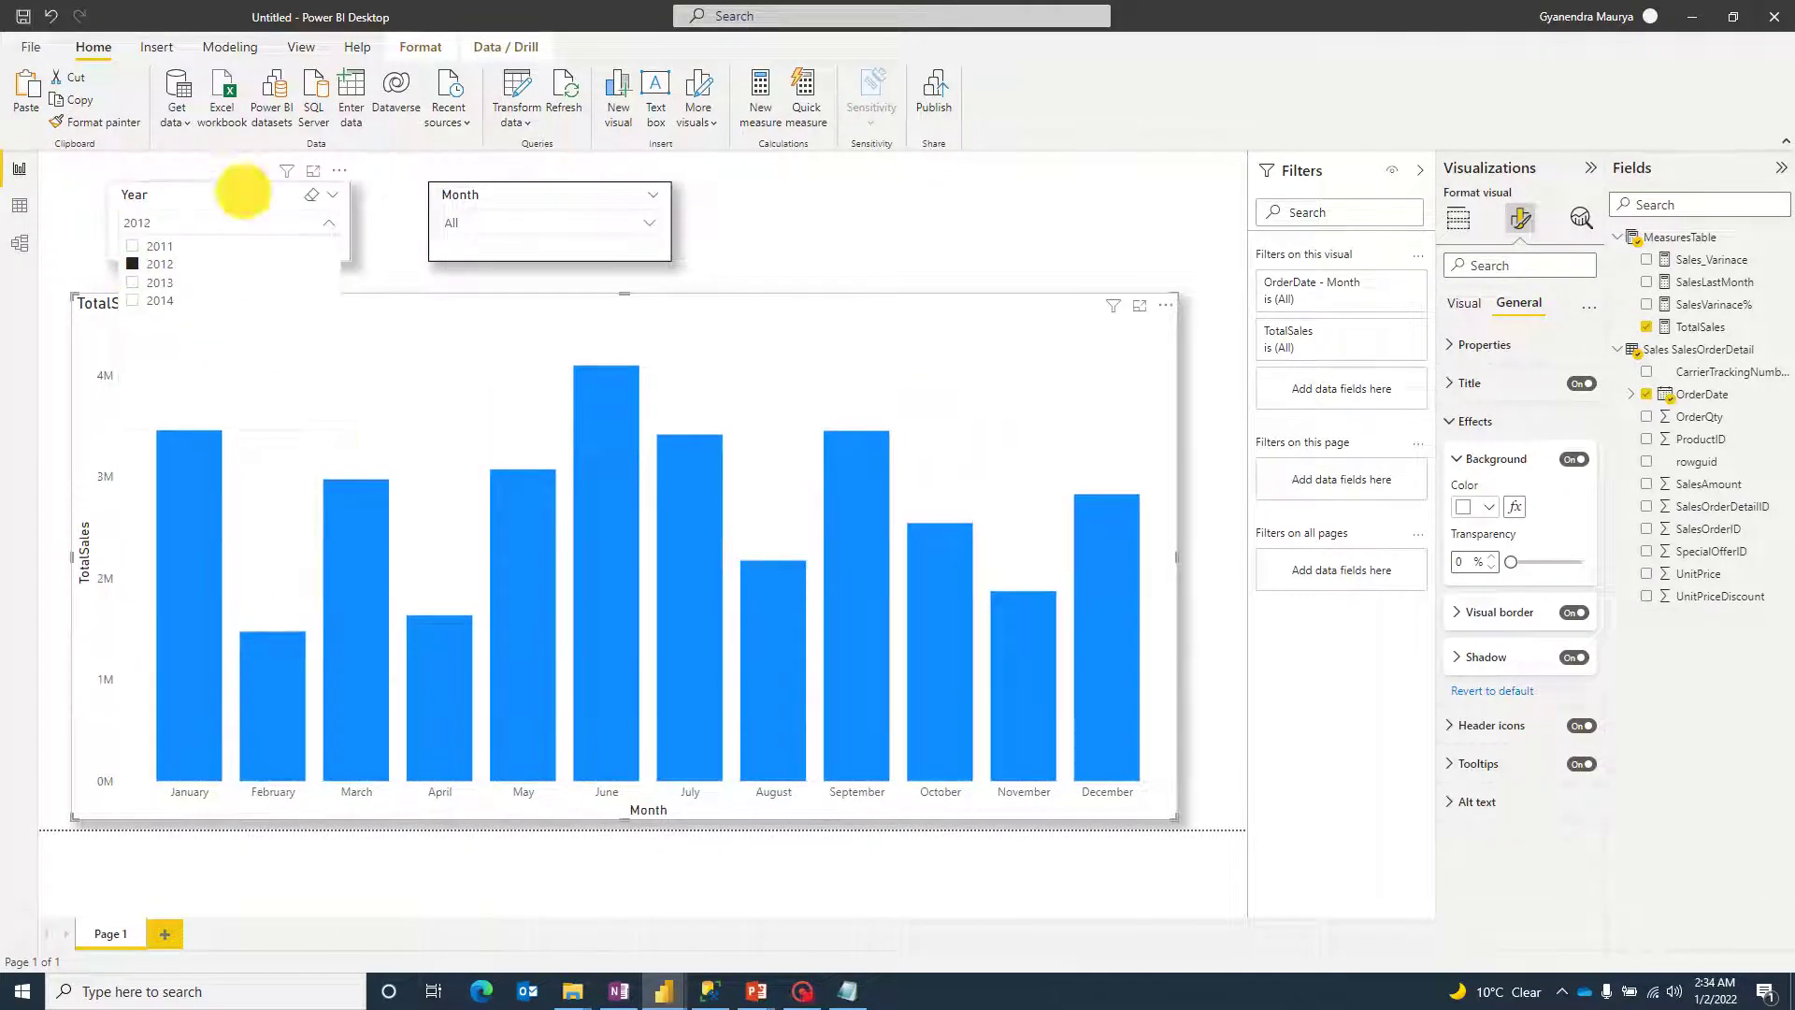
pyautogui.click(381, 220)
# Step: Enable the "Select all" option in the Month slicer's selection settings and turn off multi-select with CTRL
pyautogui.click(649, 224)
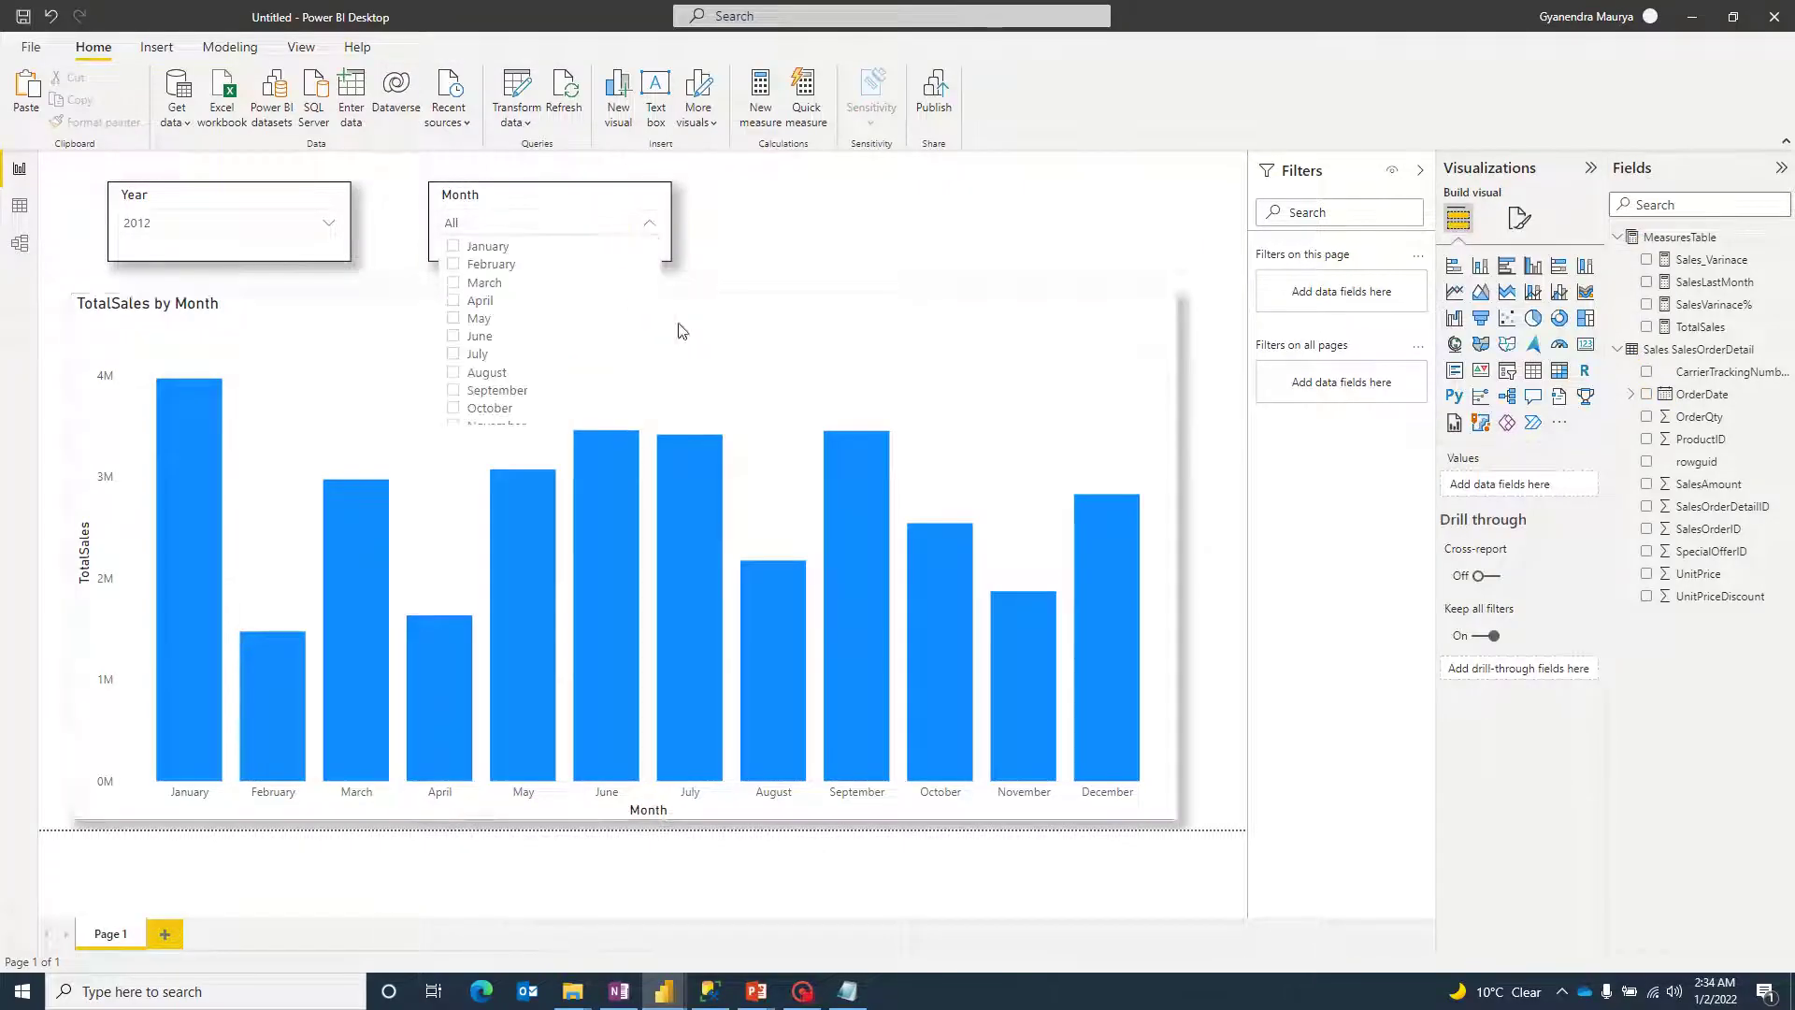
pyautogui.click(521, 200)
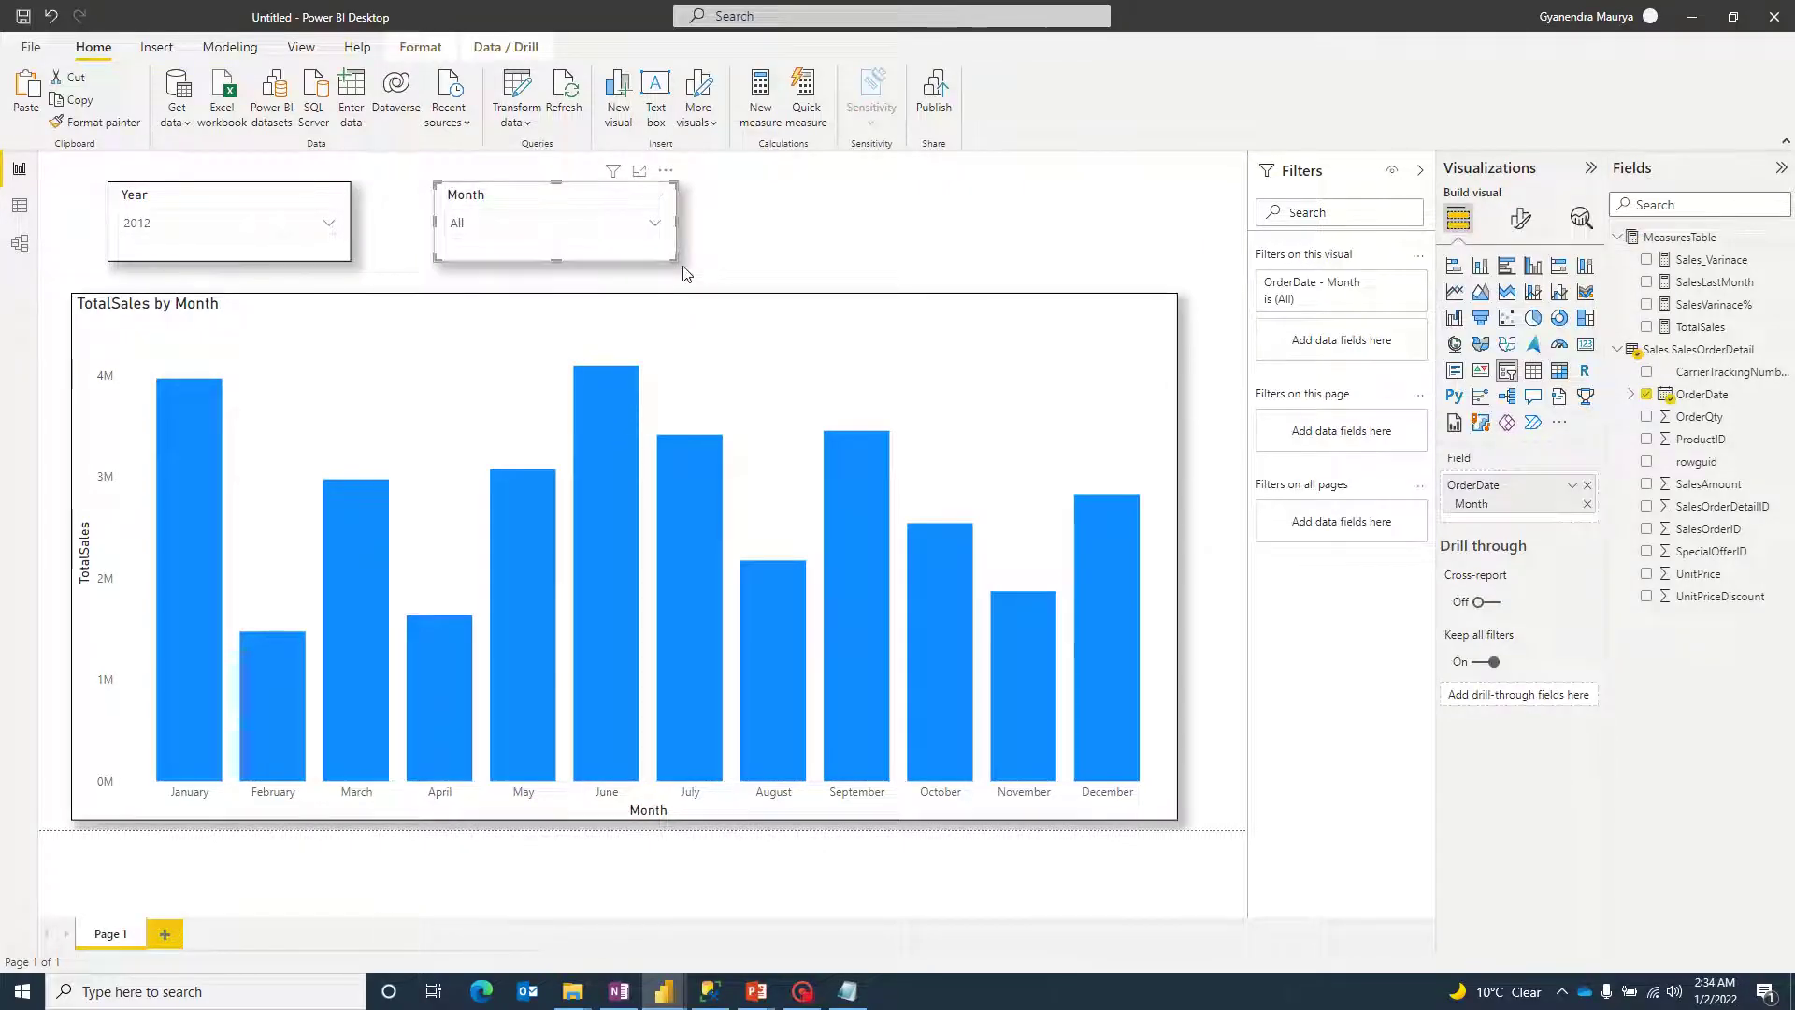
pyautogui.click(1521, 218)
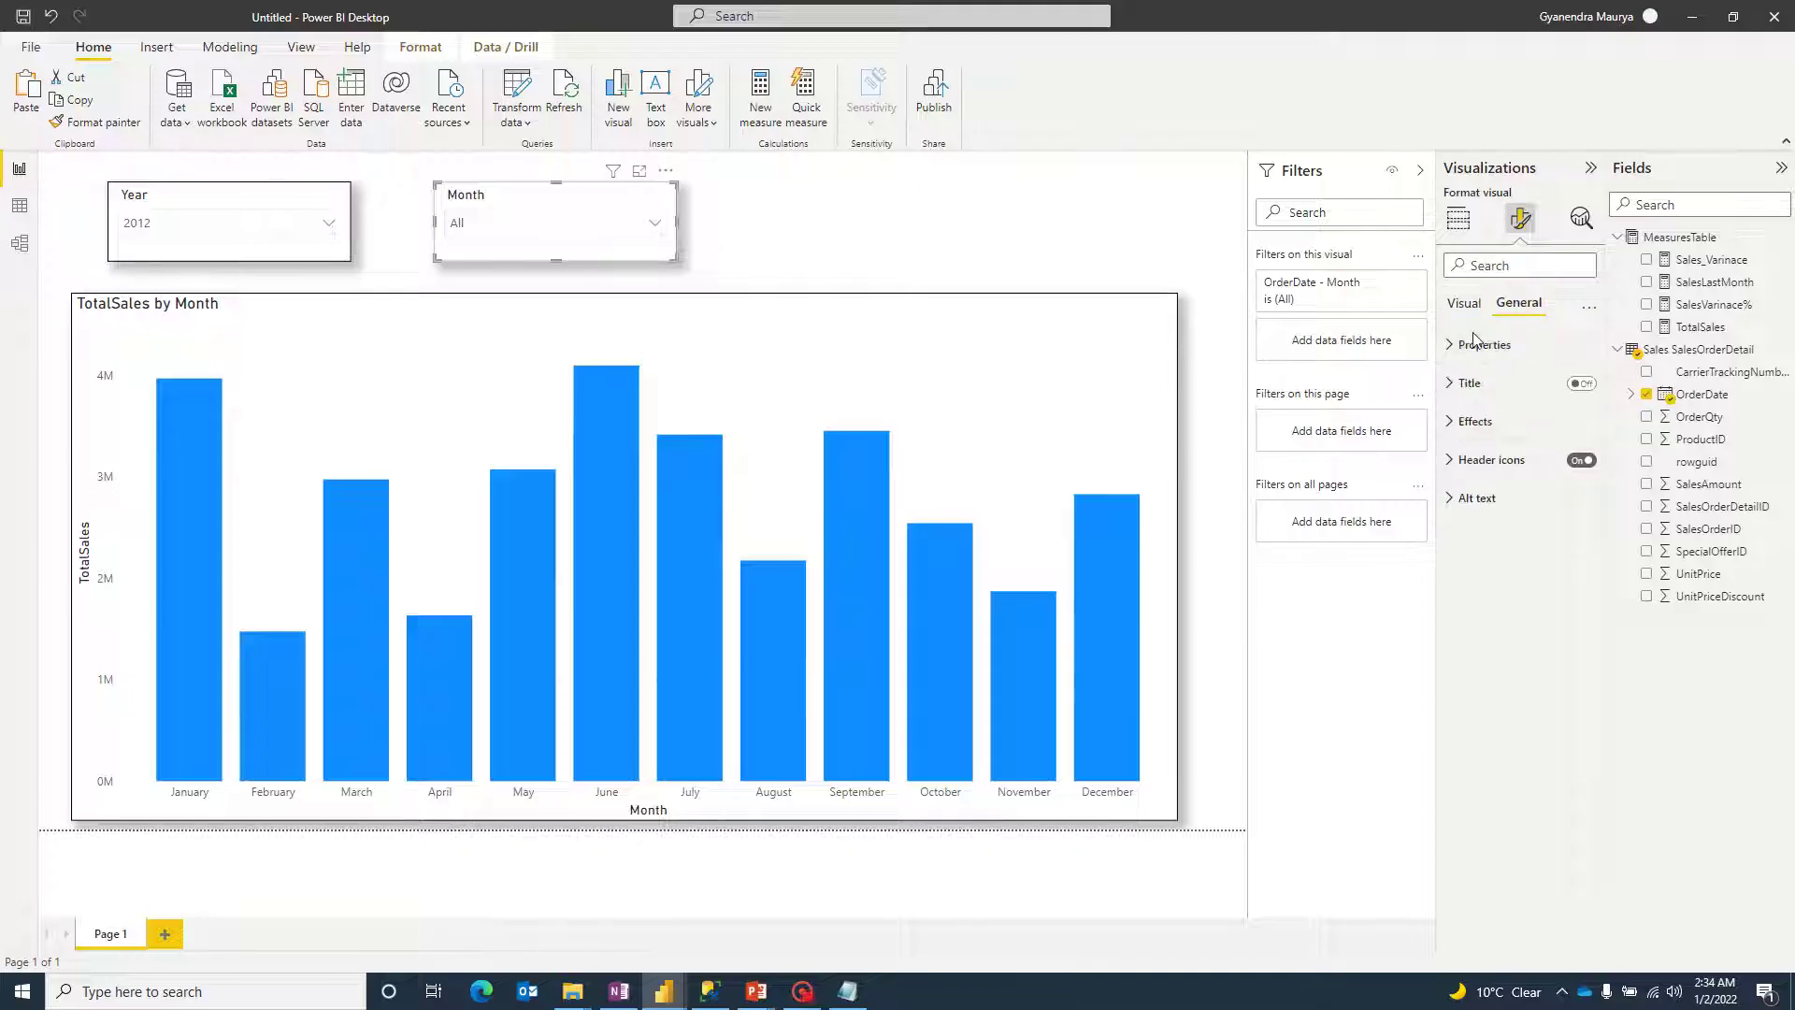
pyautogui.click(1470, 344)
pyautogui.click(1459, 453)
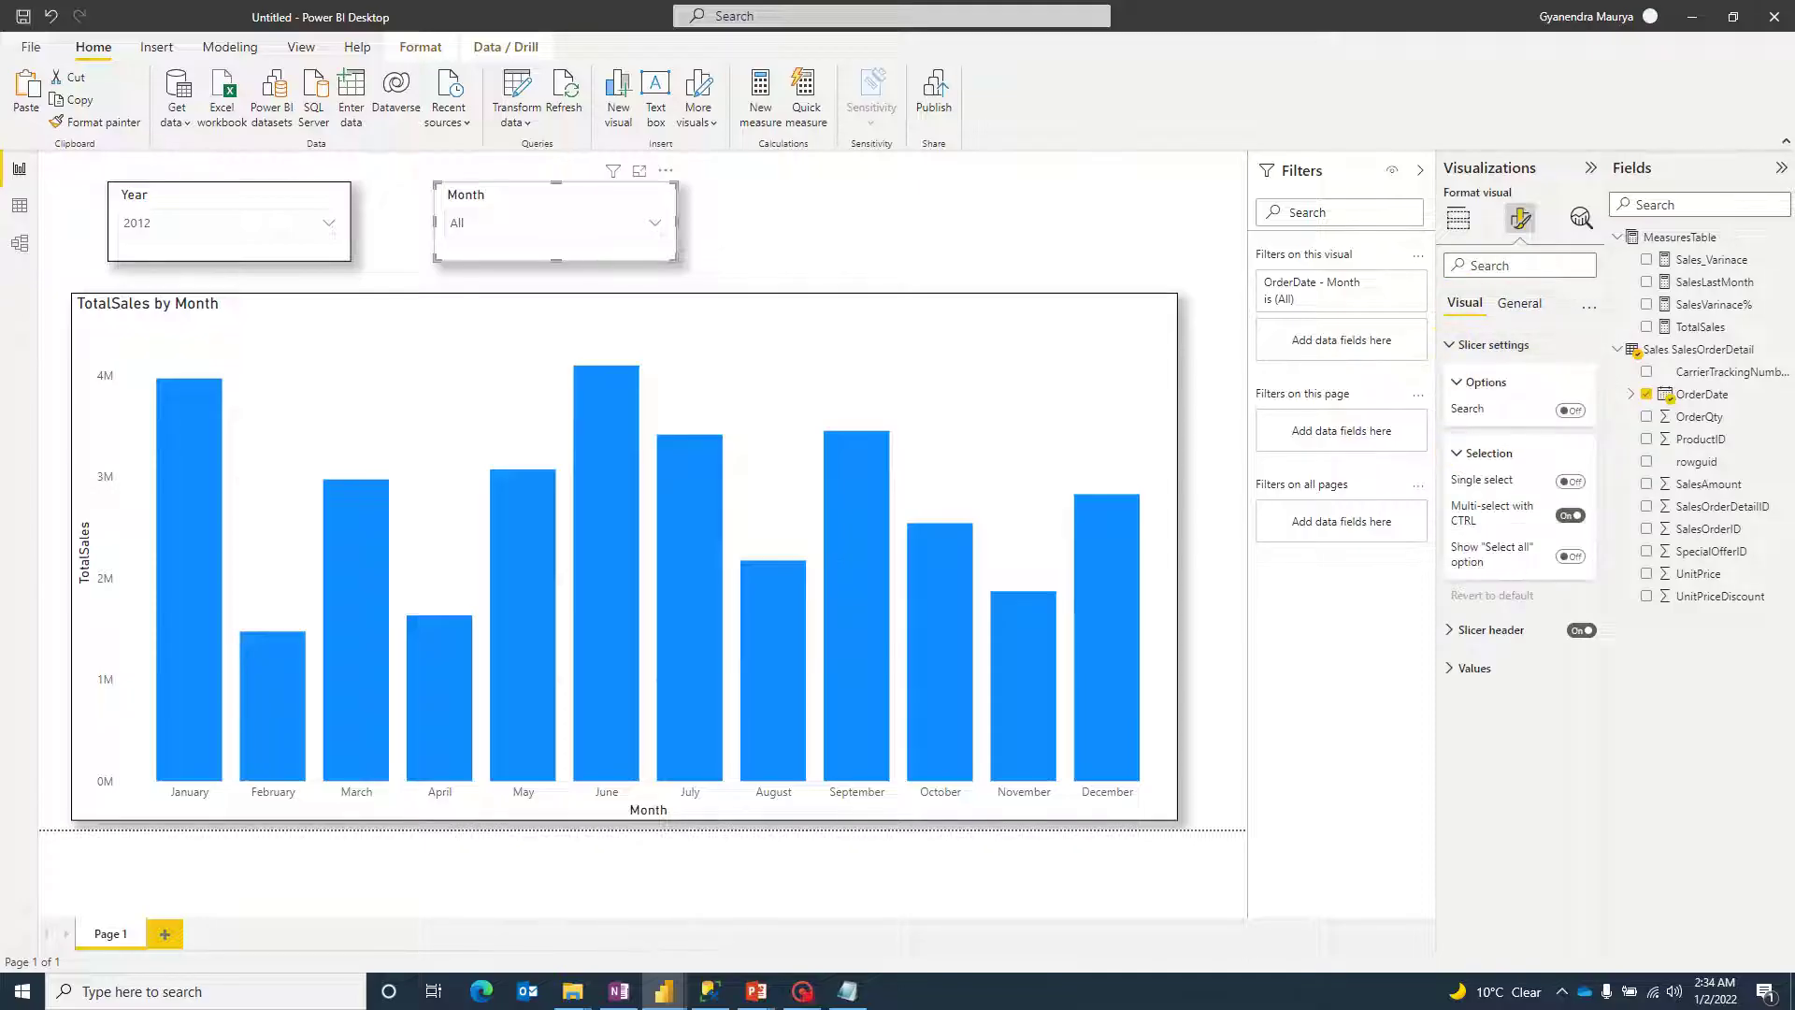
pyautogui.click(1571, 556)
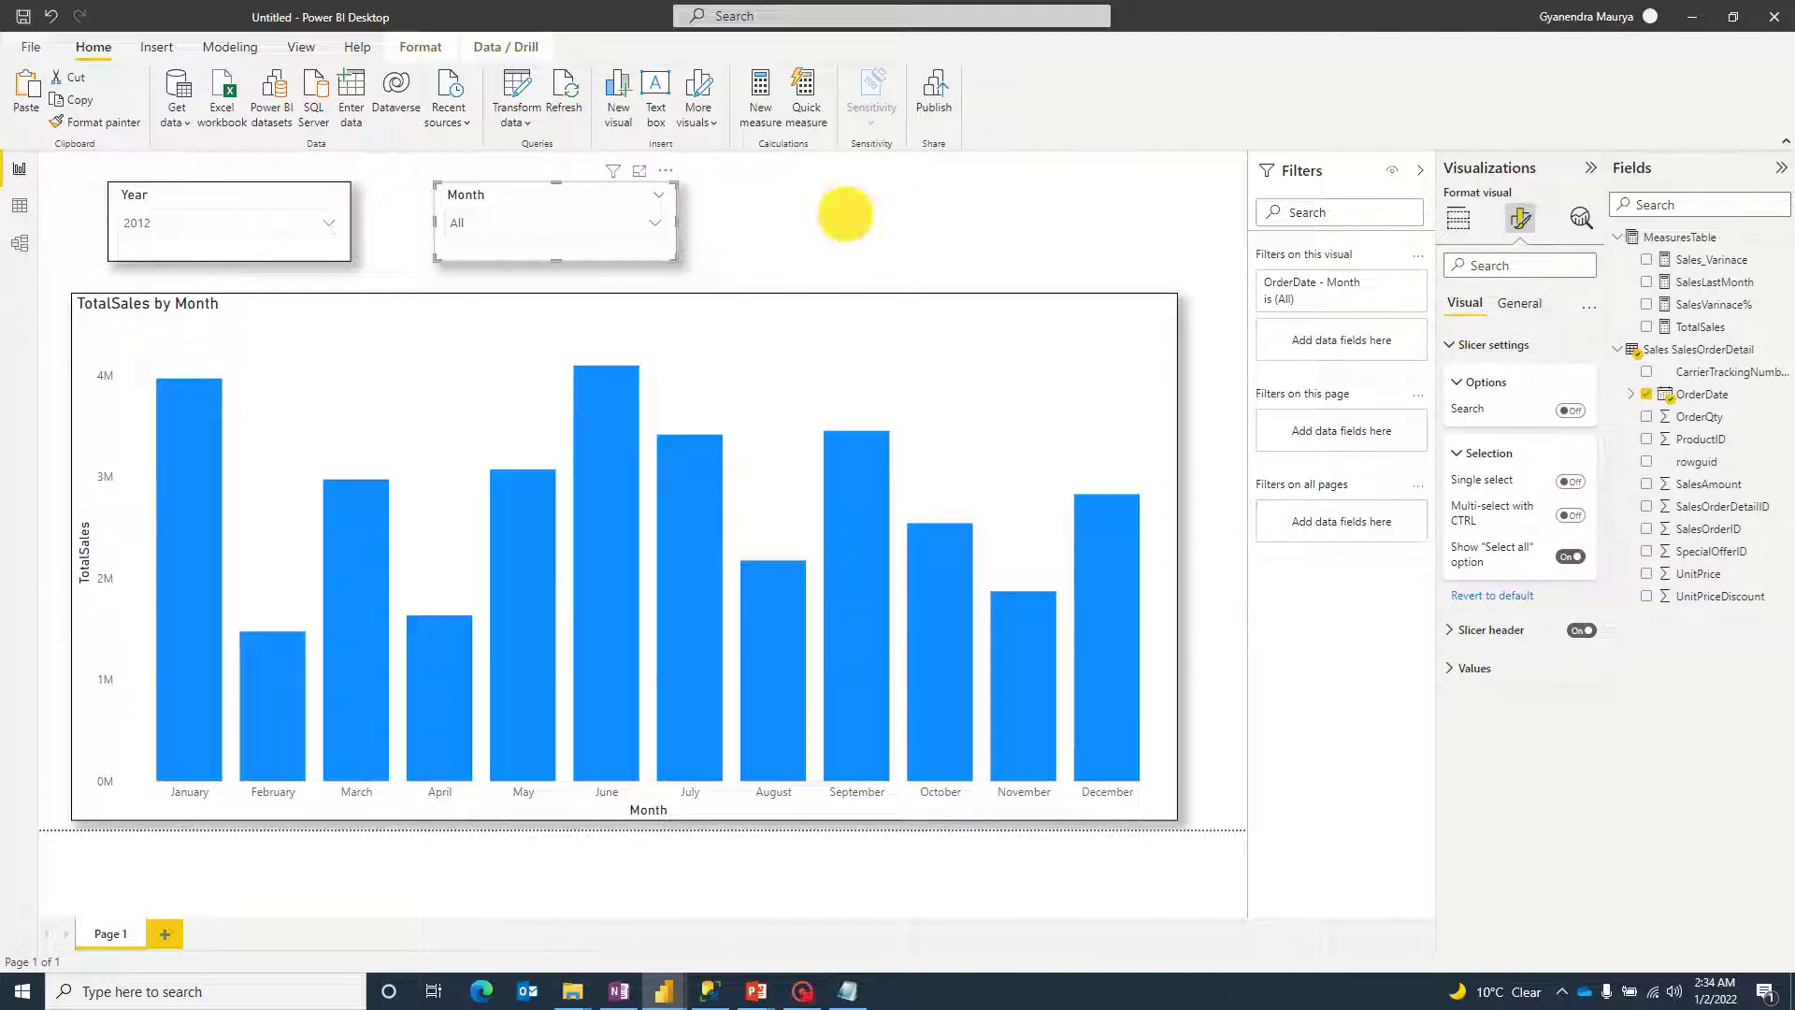
pyautogui.click(842, 210)
# Step: Select all months in the Month slicer
pyautogui.click(655, 223)
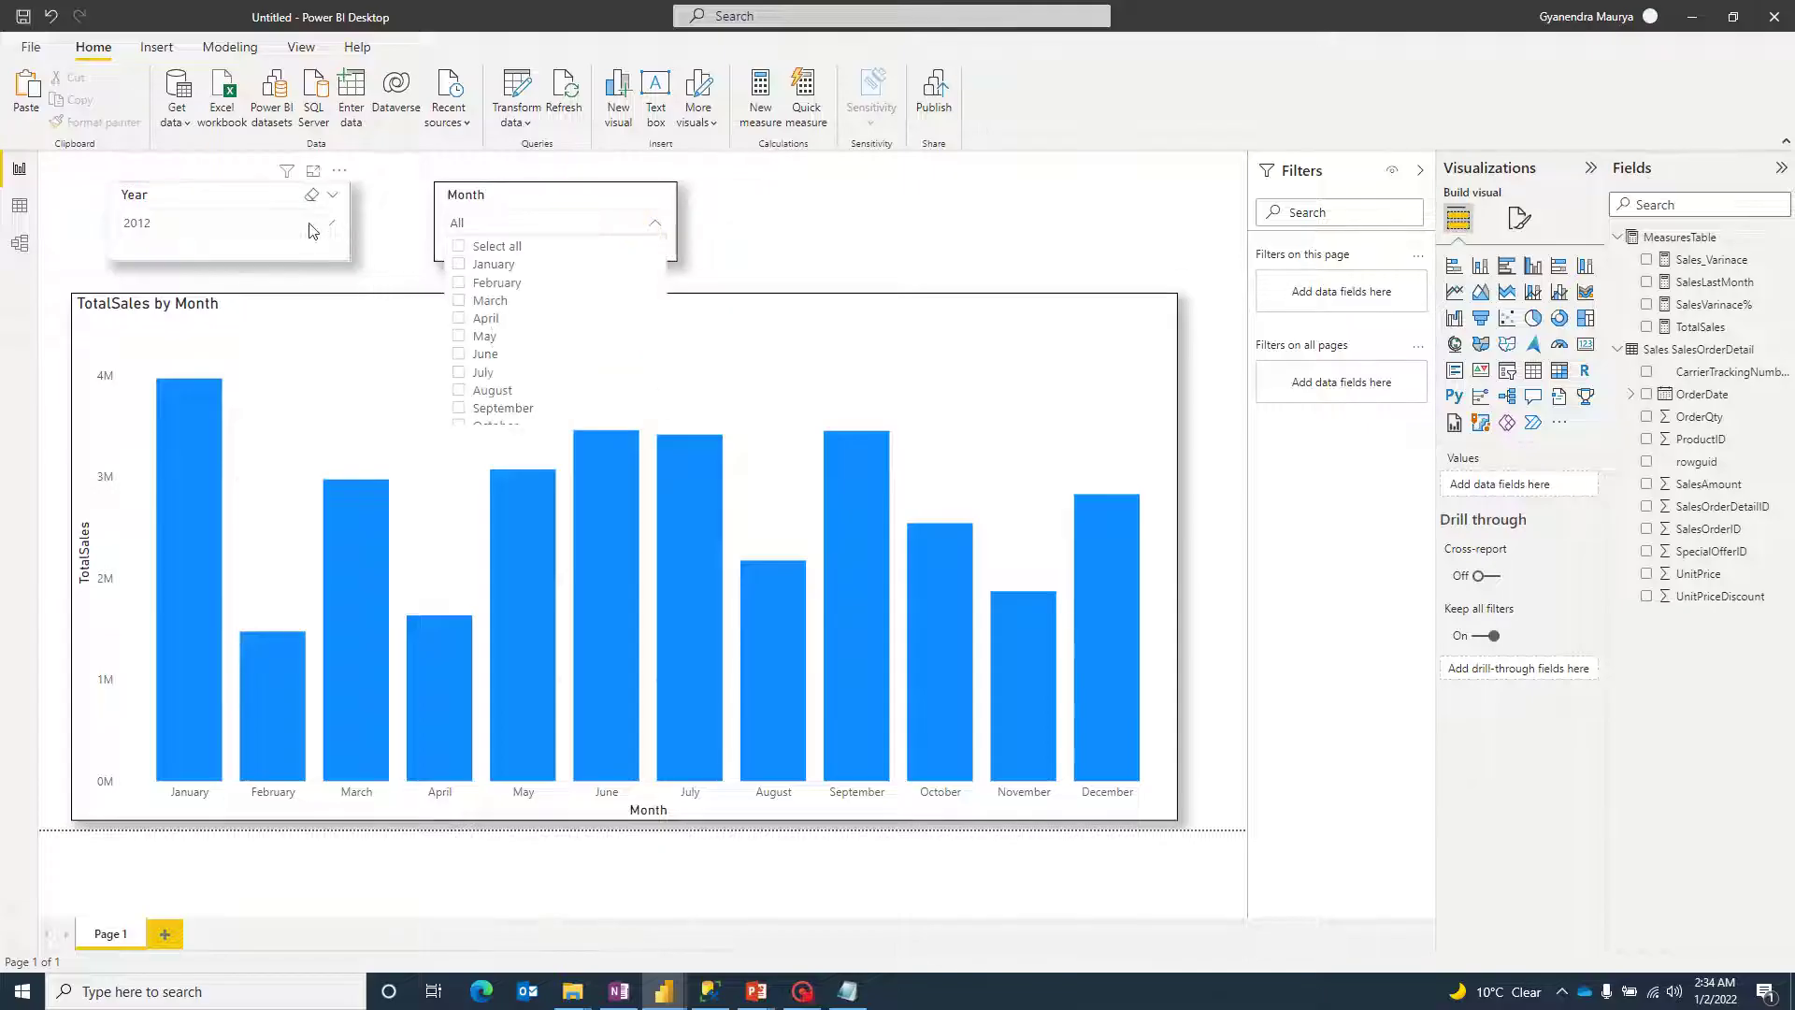
pyautogui.click(457, 247)
pyautogui.click(776, 224)
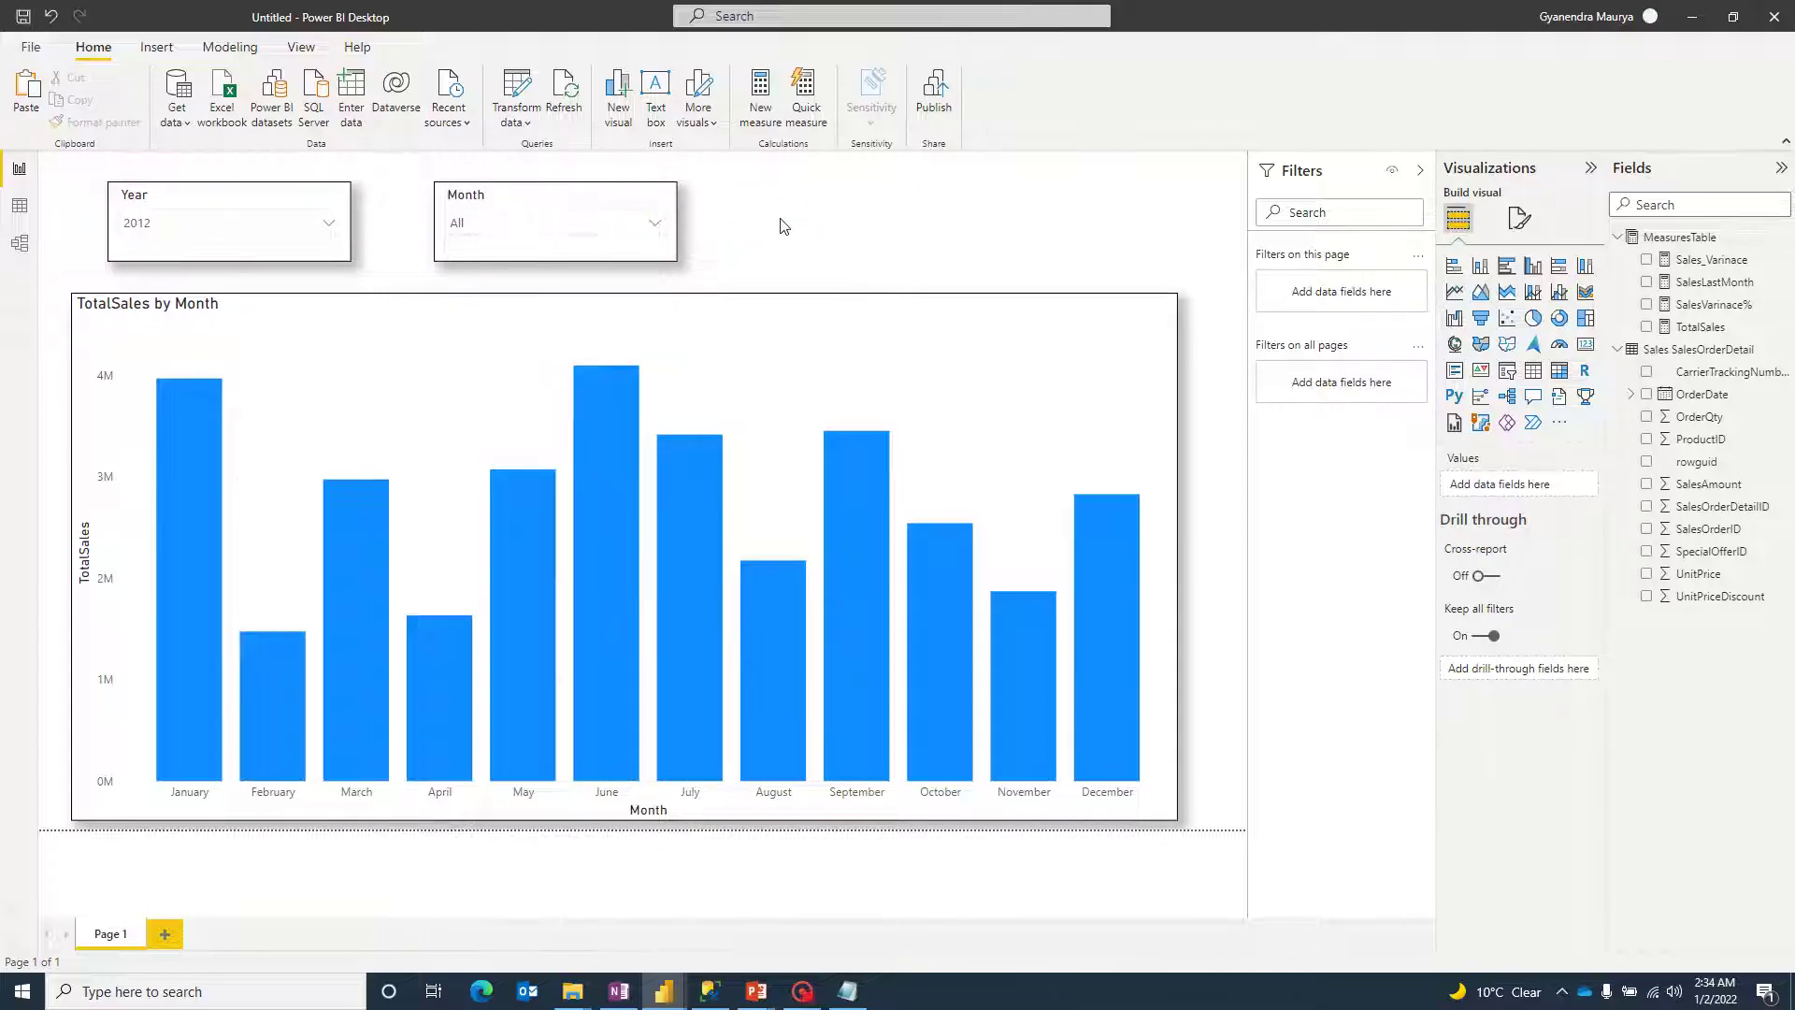
# Step: Extend the chart's upper edge slightly closer to the slicers
pyautogui.click(721, 293)
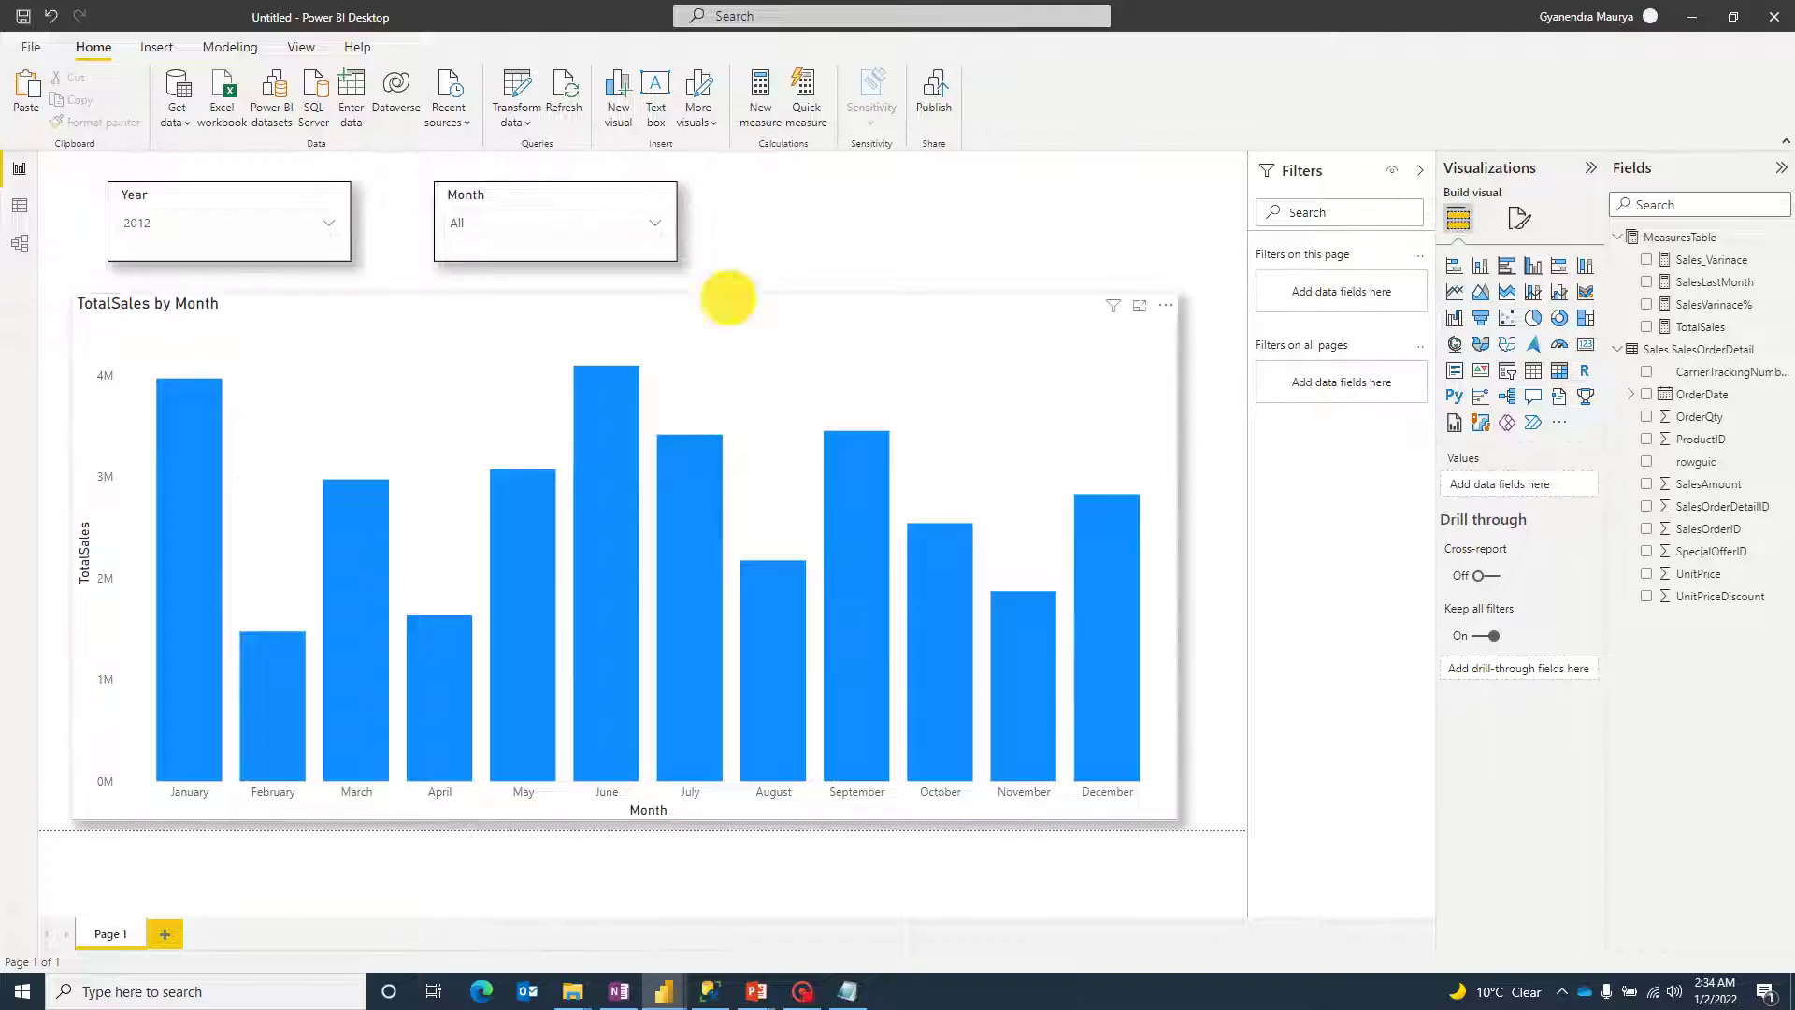
pyautogui.click(620, 301)
pyautogui.moveTo(622, 293); pyautogui.dragTo(622, 274)
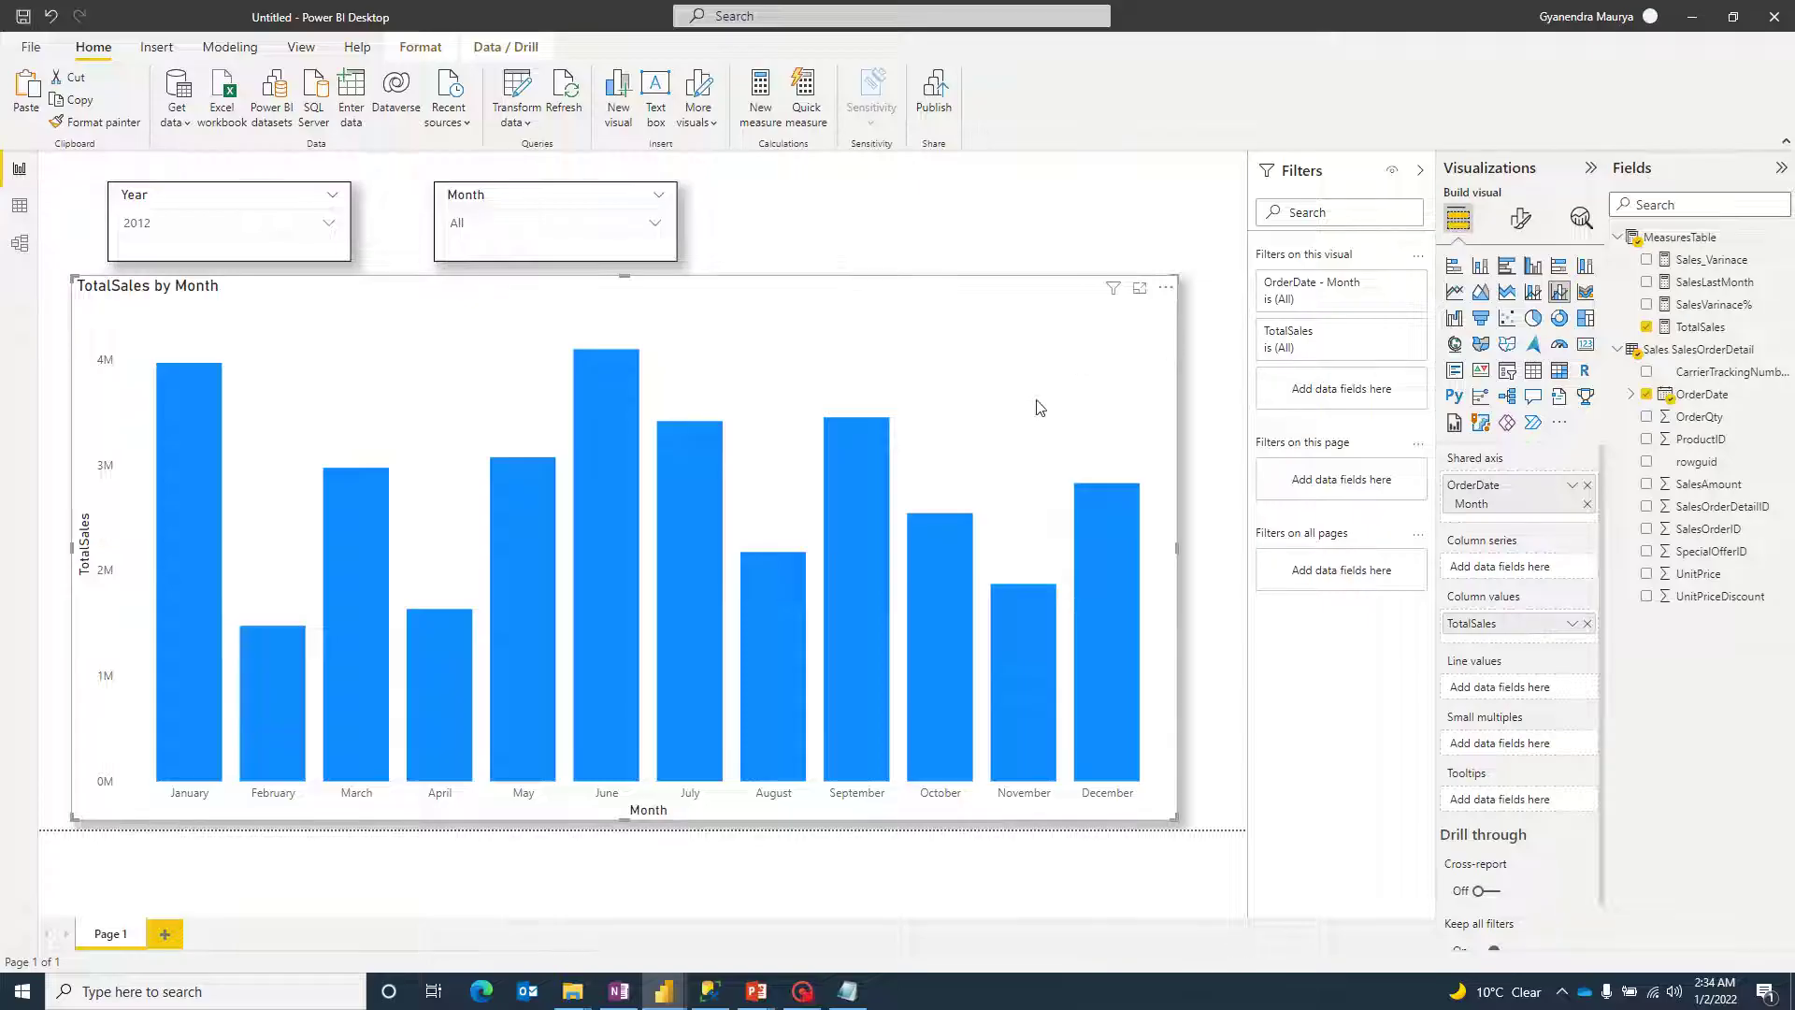
# Step: Add SalesLastMonth to the chart as a second column value and turn on data labels
pyautogui.click(1648, 283)
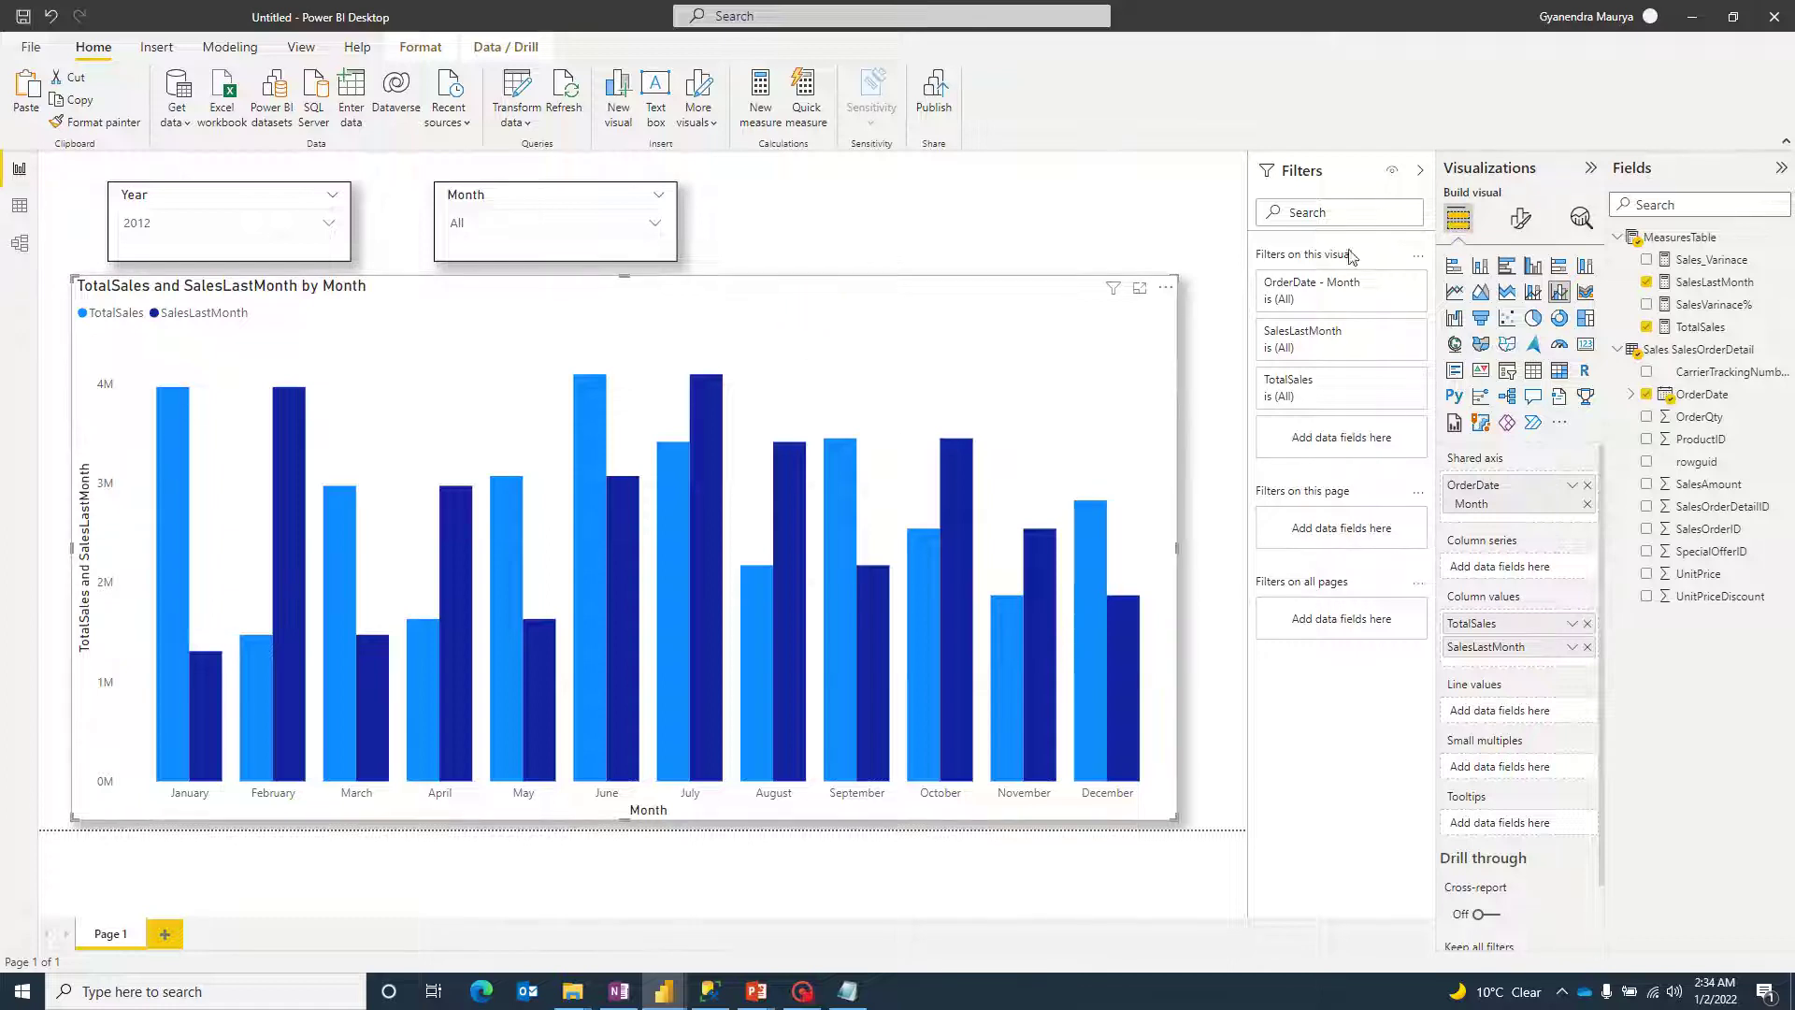
pyautogui.click(1521, 222)
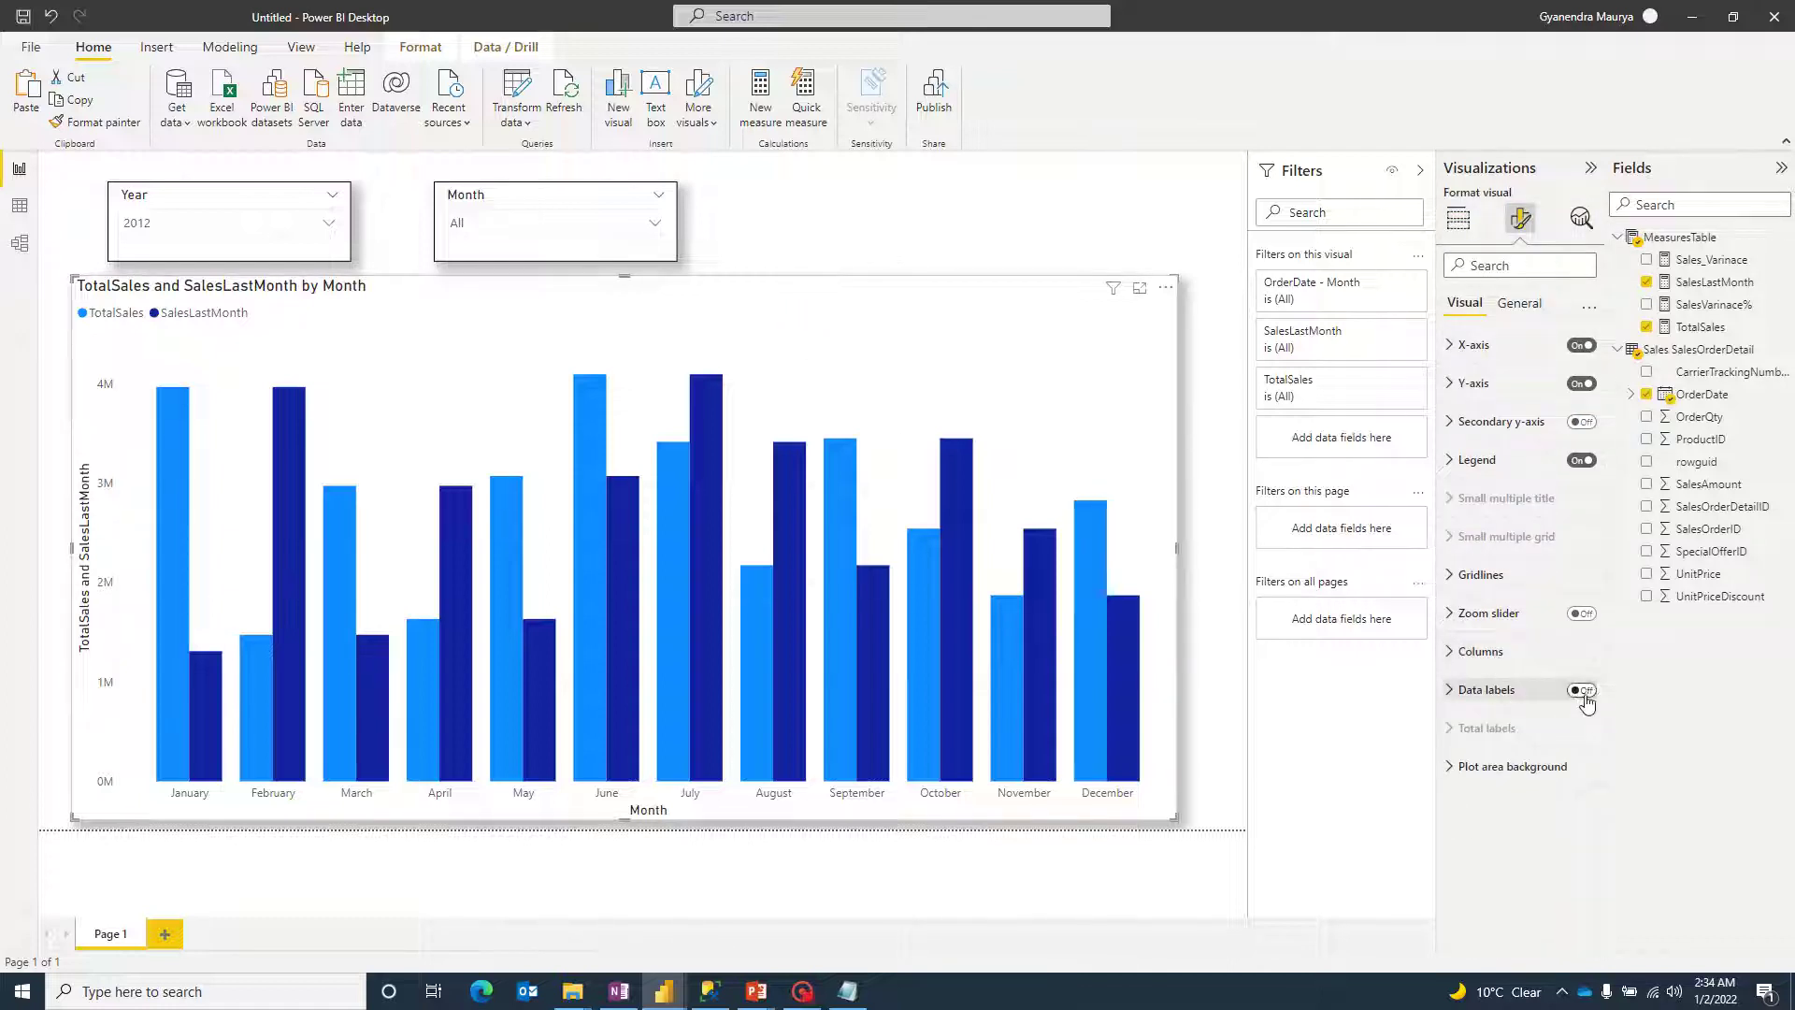
pyautogui.click(1580, 691)
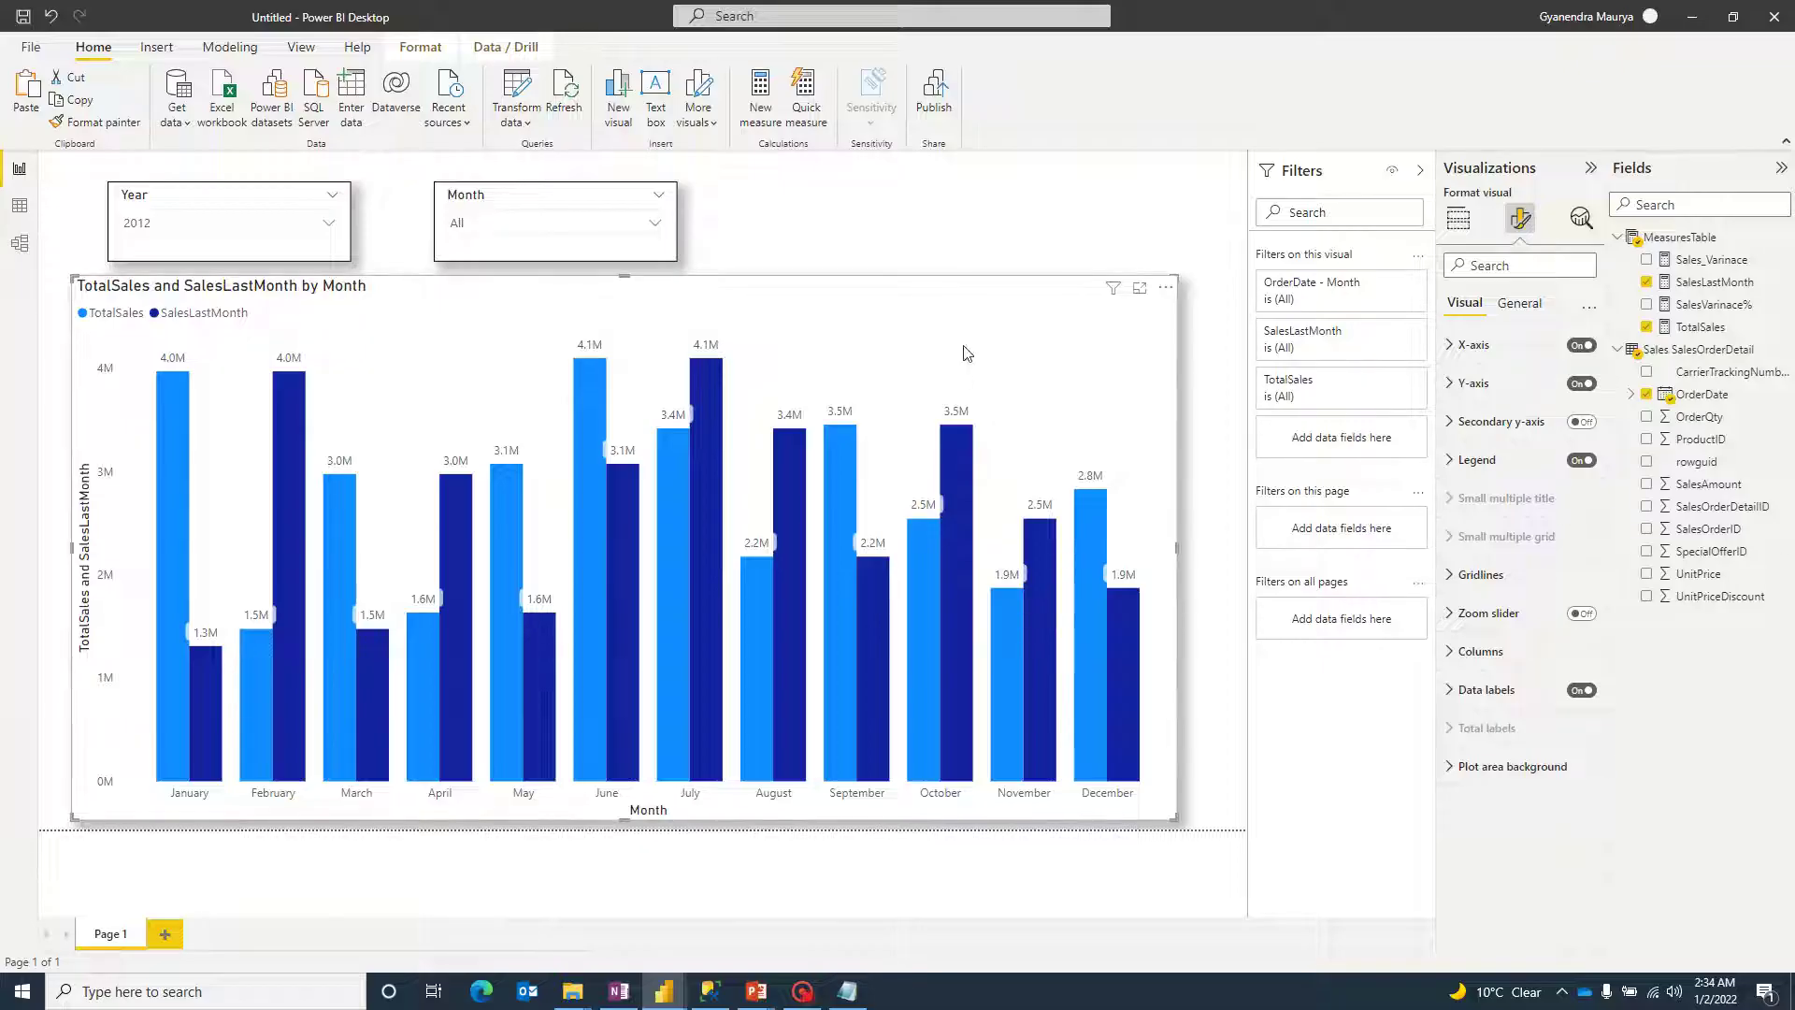
# Step: Add the SalesVarinace% measure to the combo chart as its line value
pyautogui.click(1456, 225)
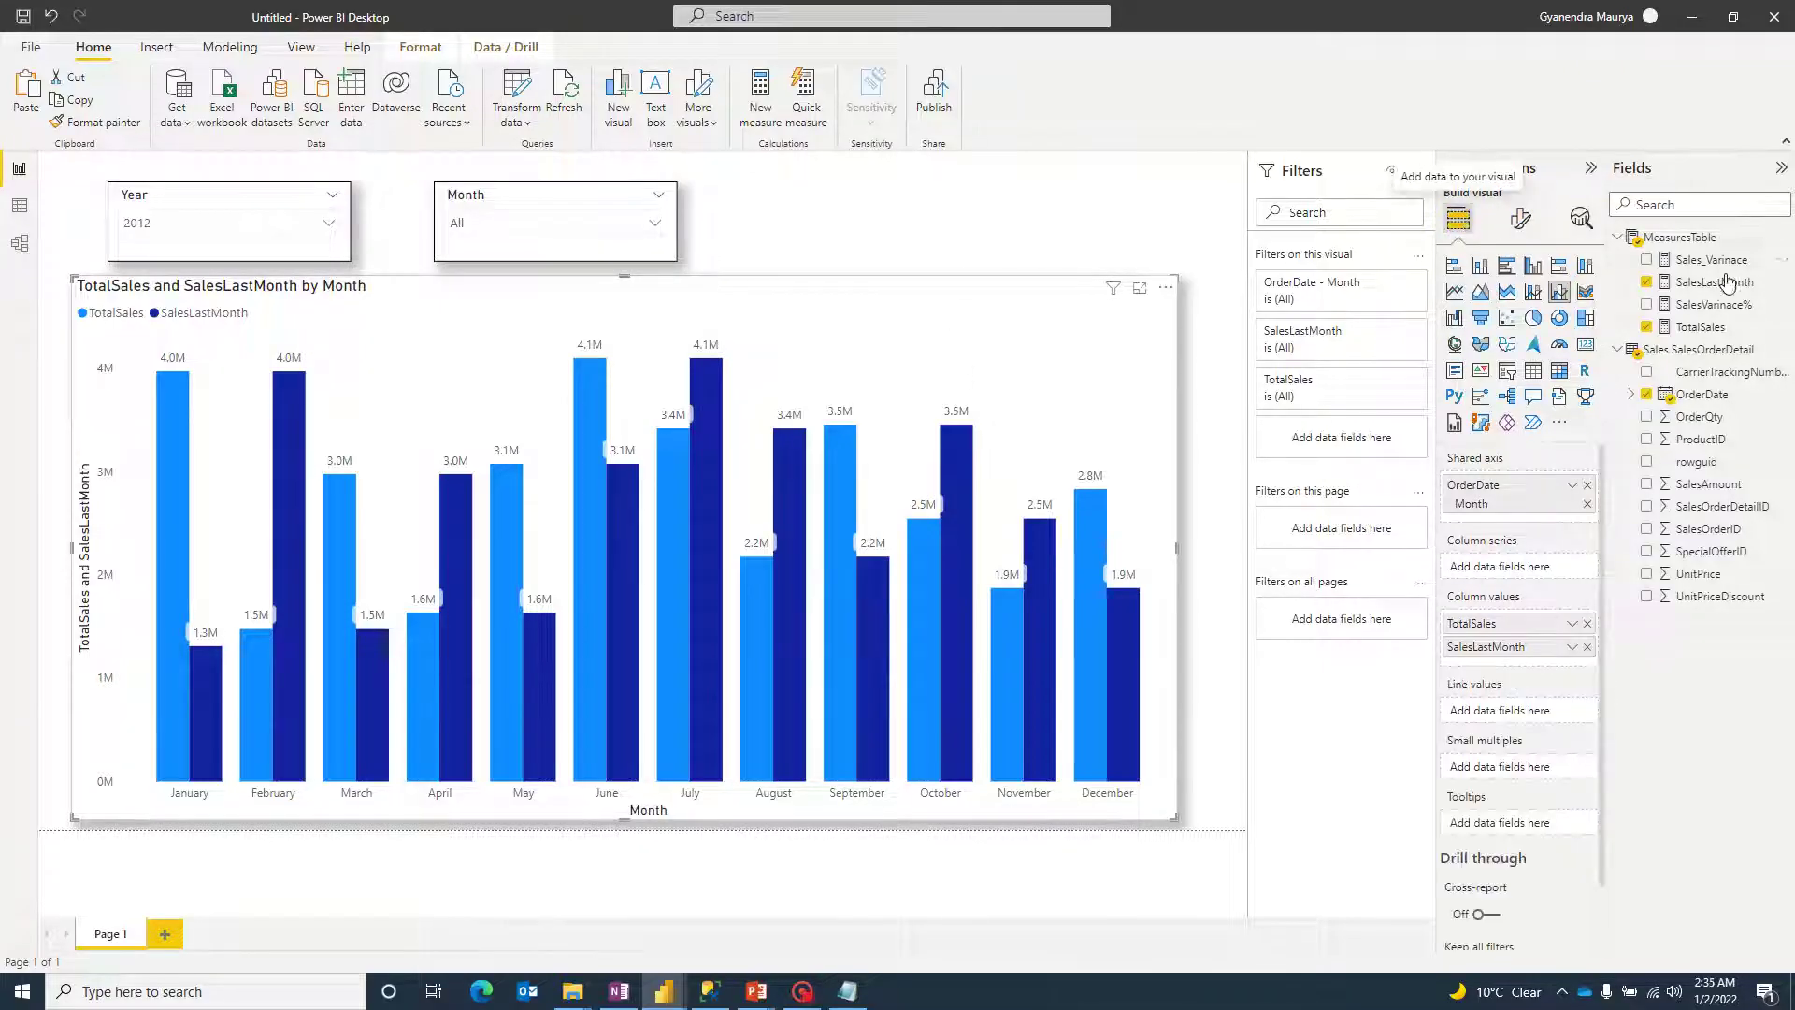
pyautogui.click(1709, 307)
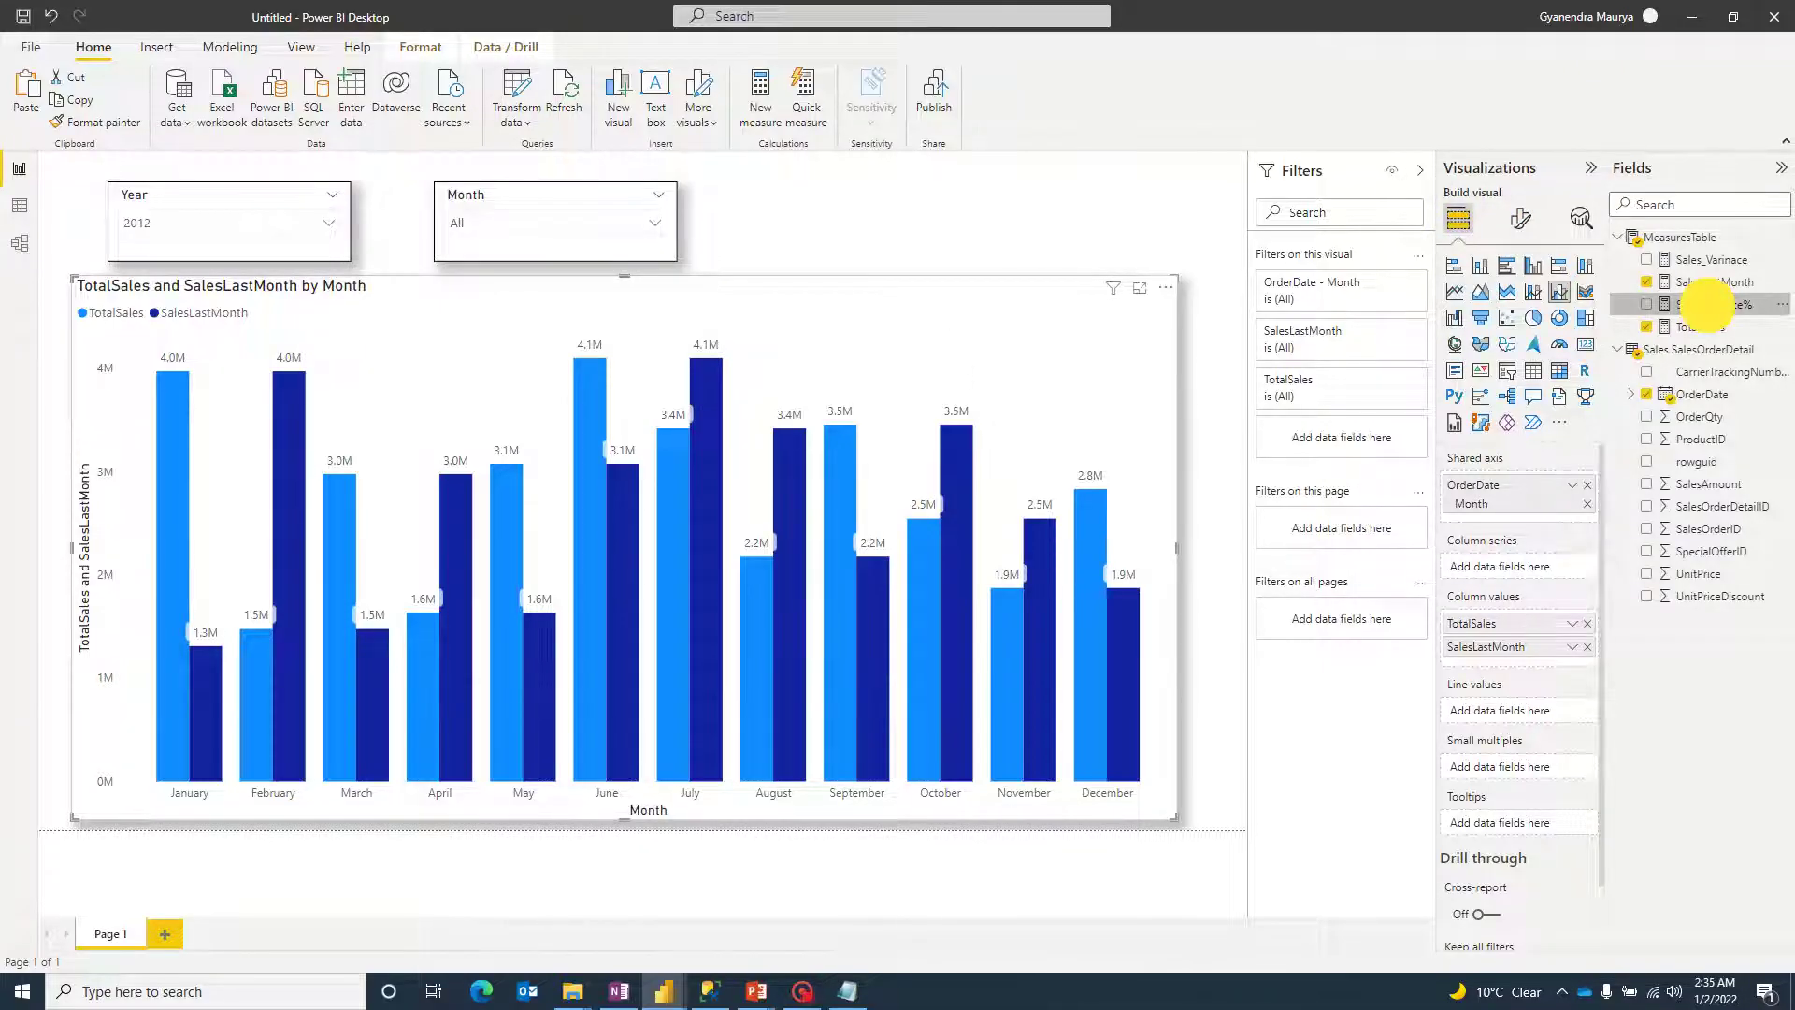
pyautogui.moveTo(1707, 304); pyautogui.dragTo(1529, 710)
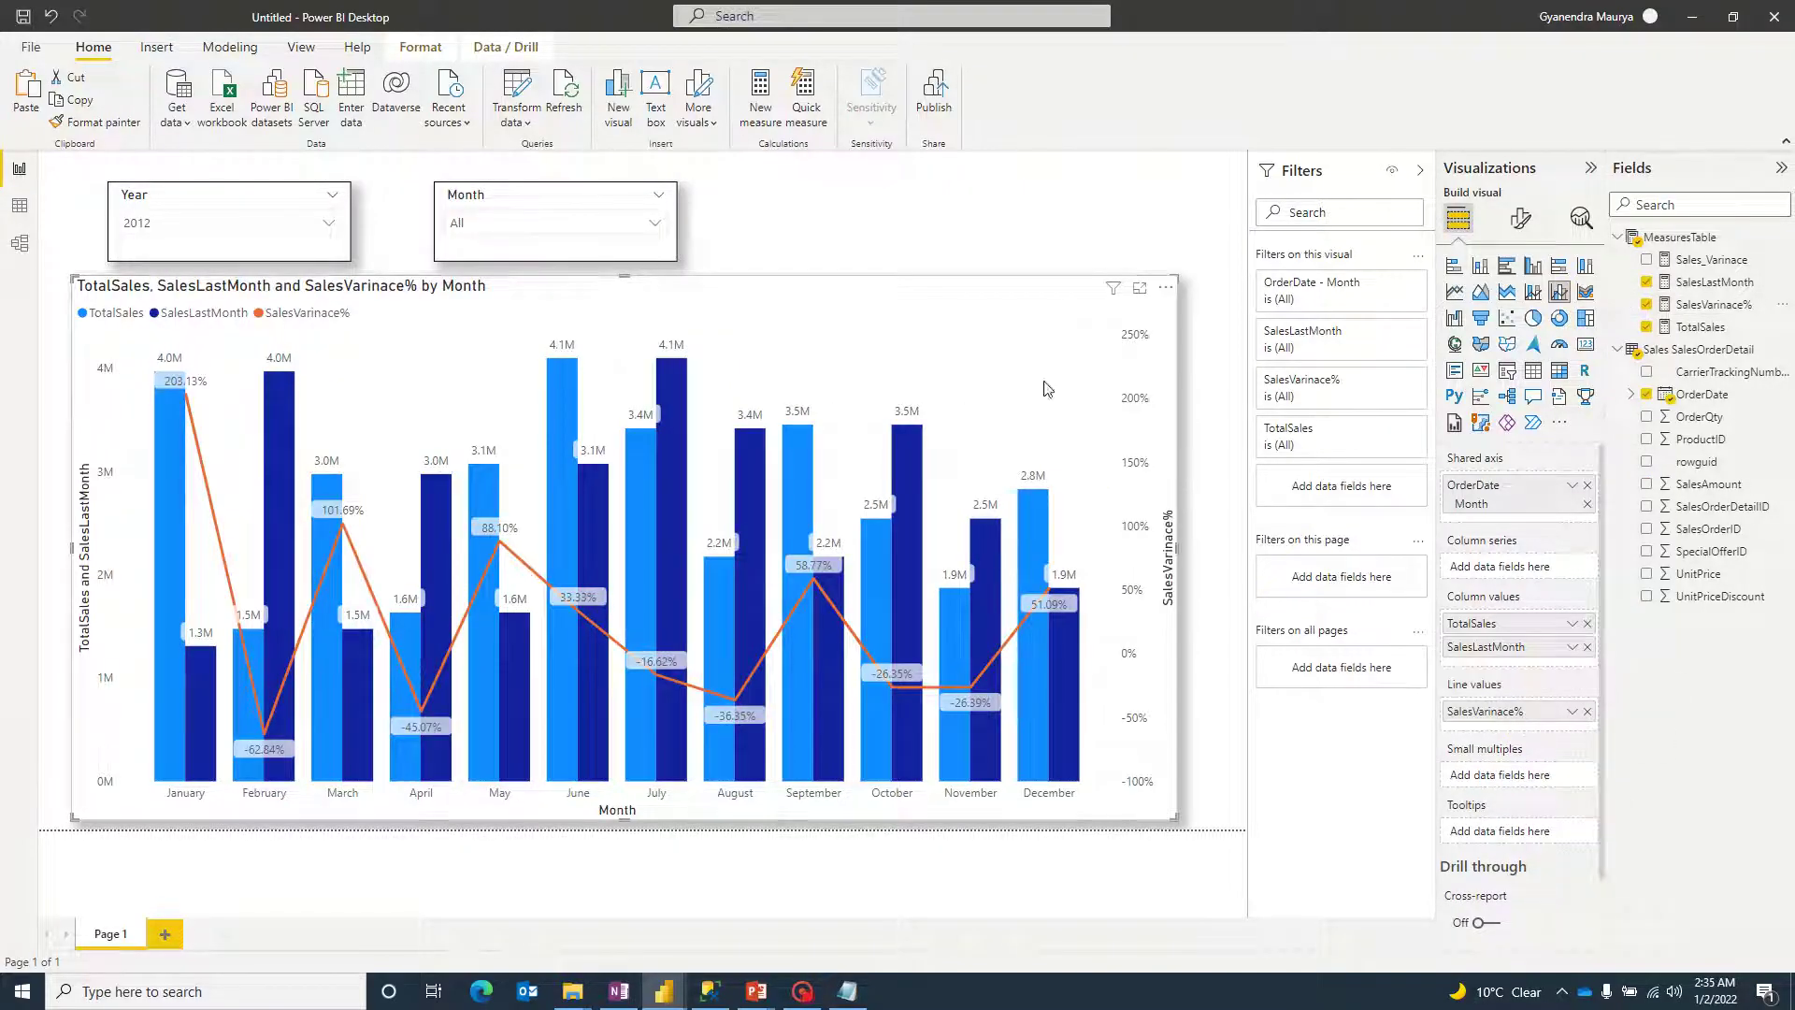
# Step: Widen the combo chart on both sides so that it nearly spans the page width
pyautogui.moveTo(1177, 550); pyautogui.dragTo(1223, 554)
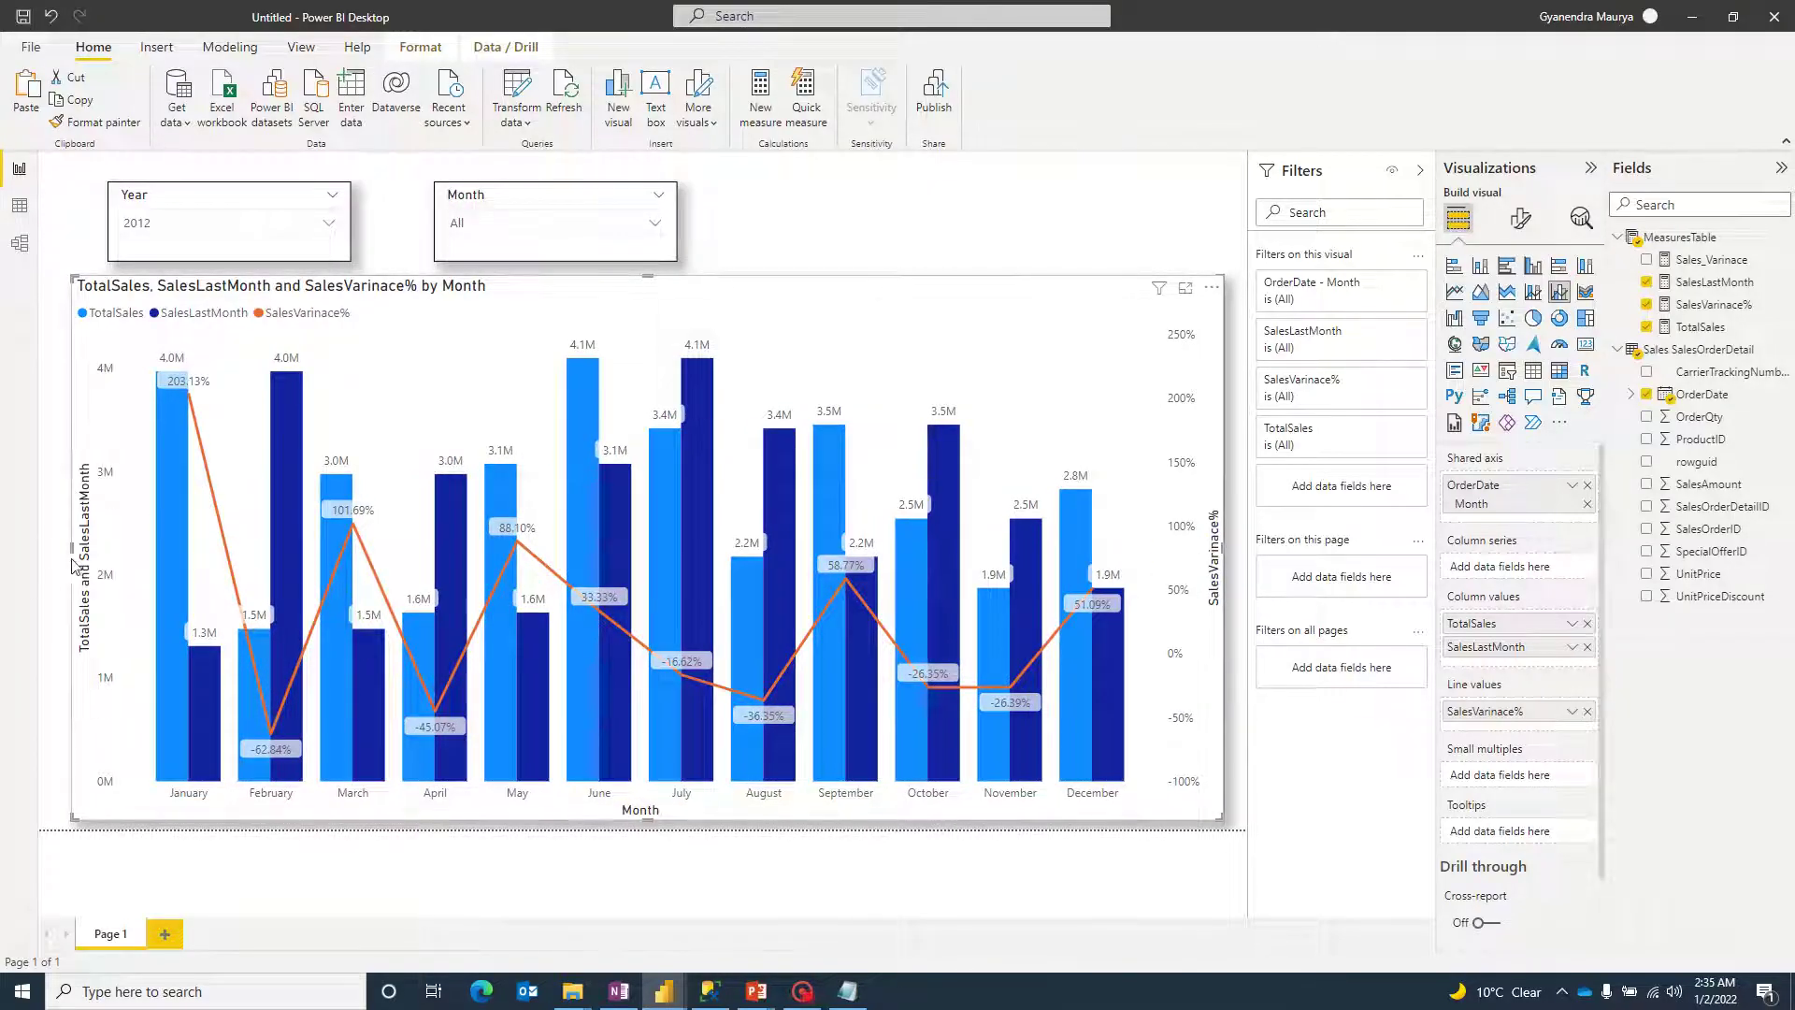
pyautogui.moveTo(75, 551); pyautogui.dragTo(58, 550)
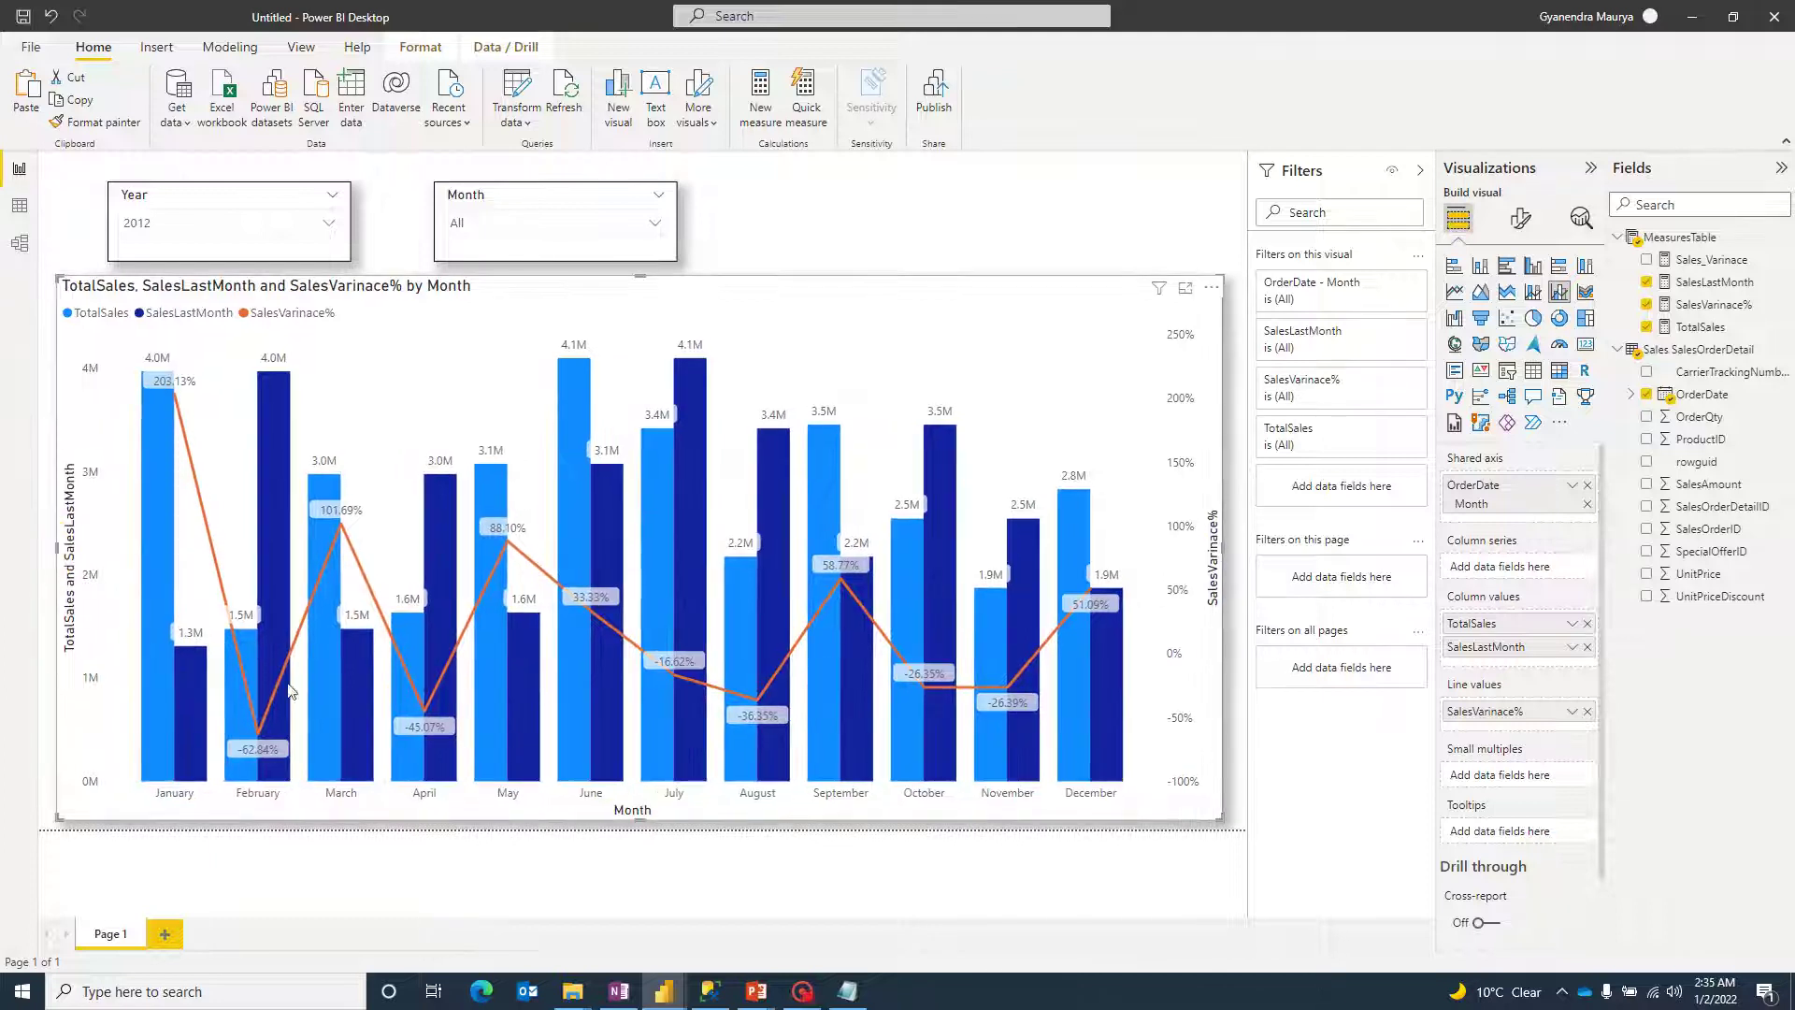
pyautogui.moveTo(312, 720)
pyautogui.moveTo(445, 733)
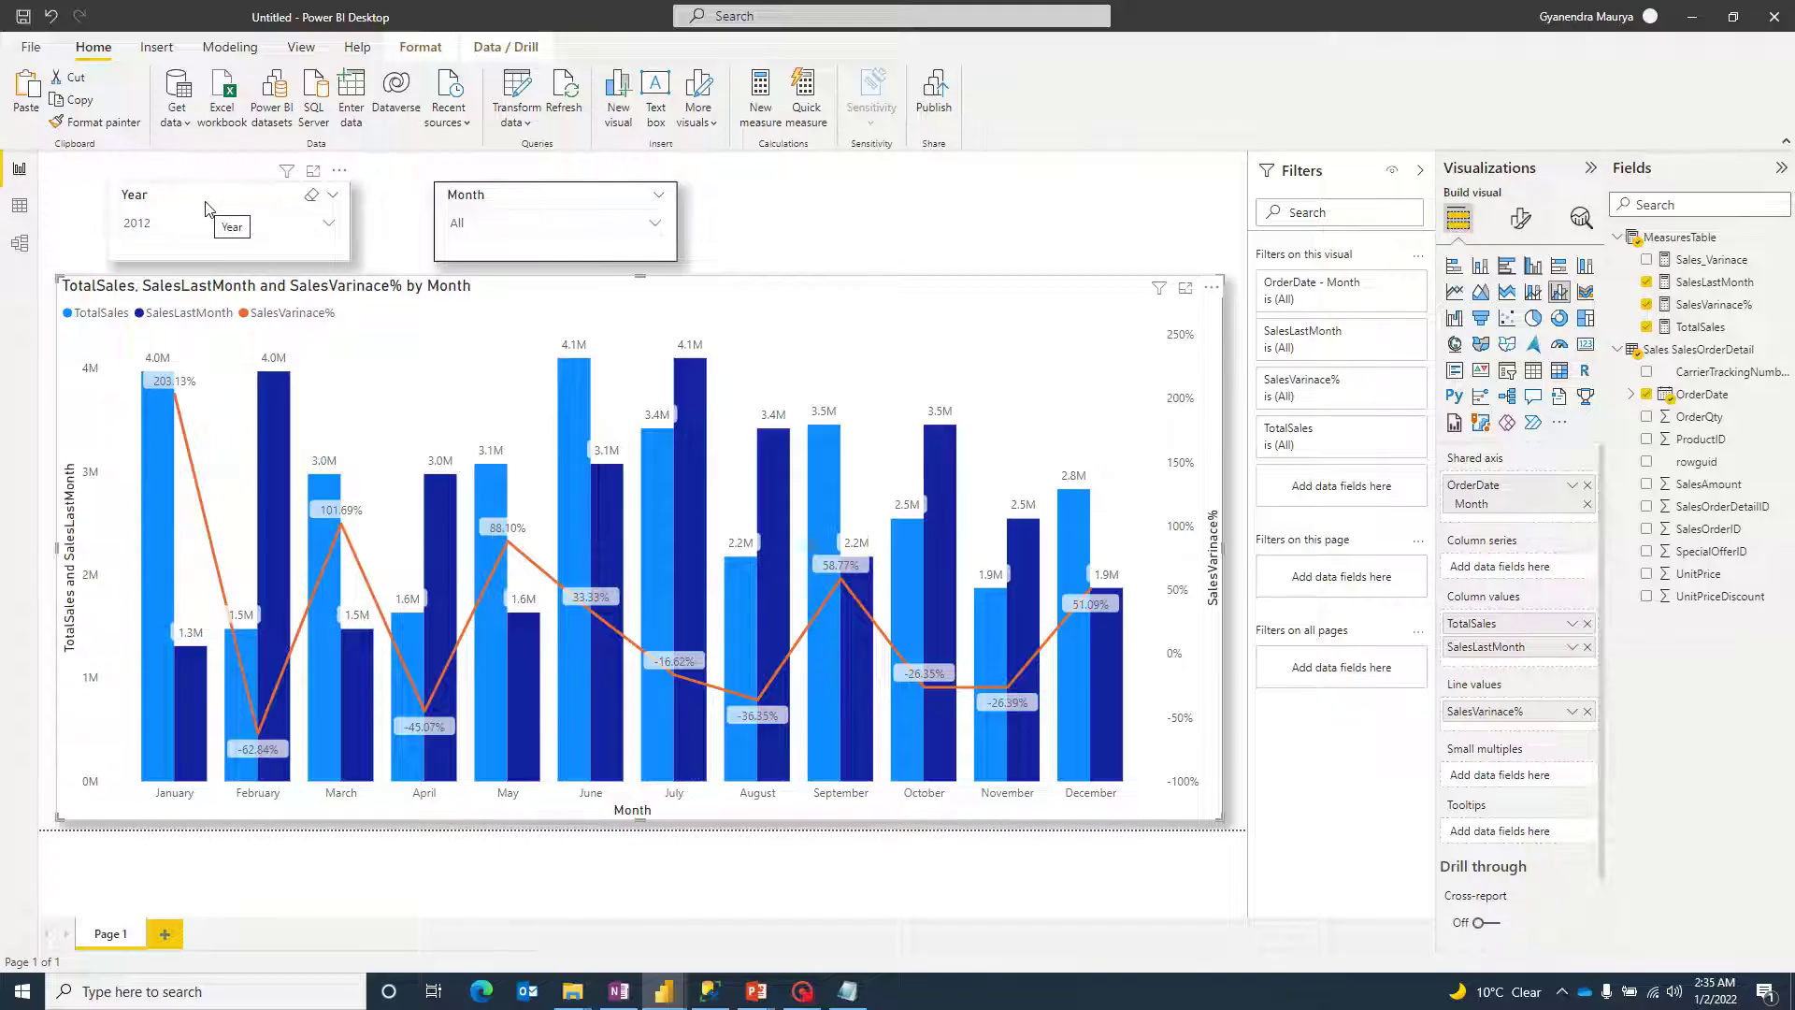
# Step: Check how the combo chart responds to the Year slicer by filtering to 2013 and returning it to 2012
pyautogui.click(332, 227)
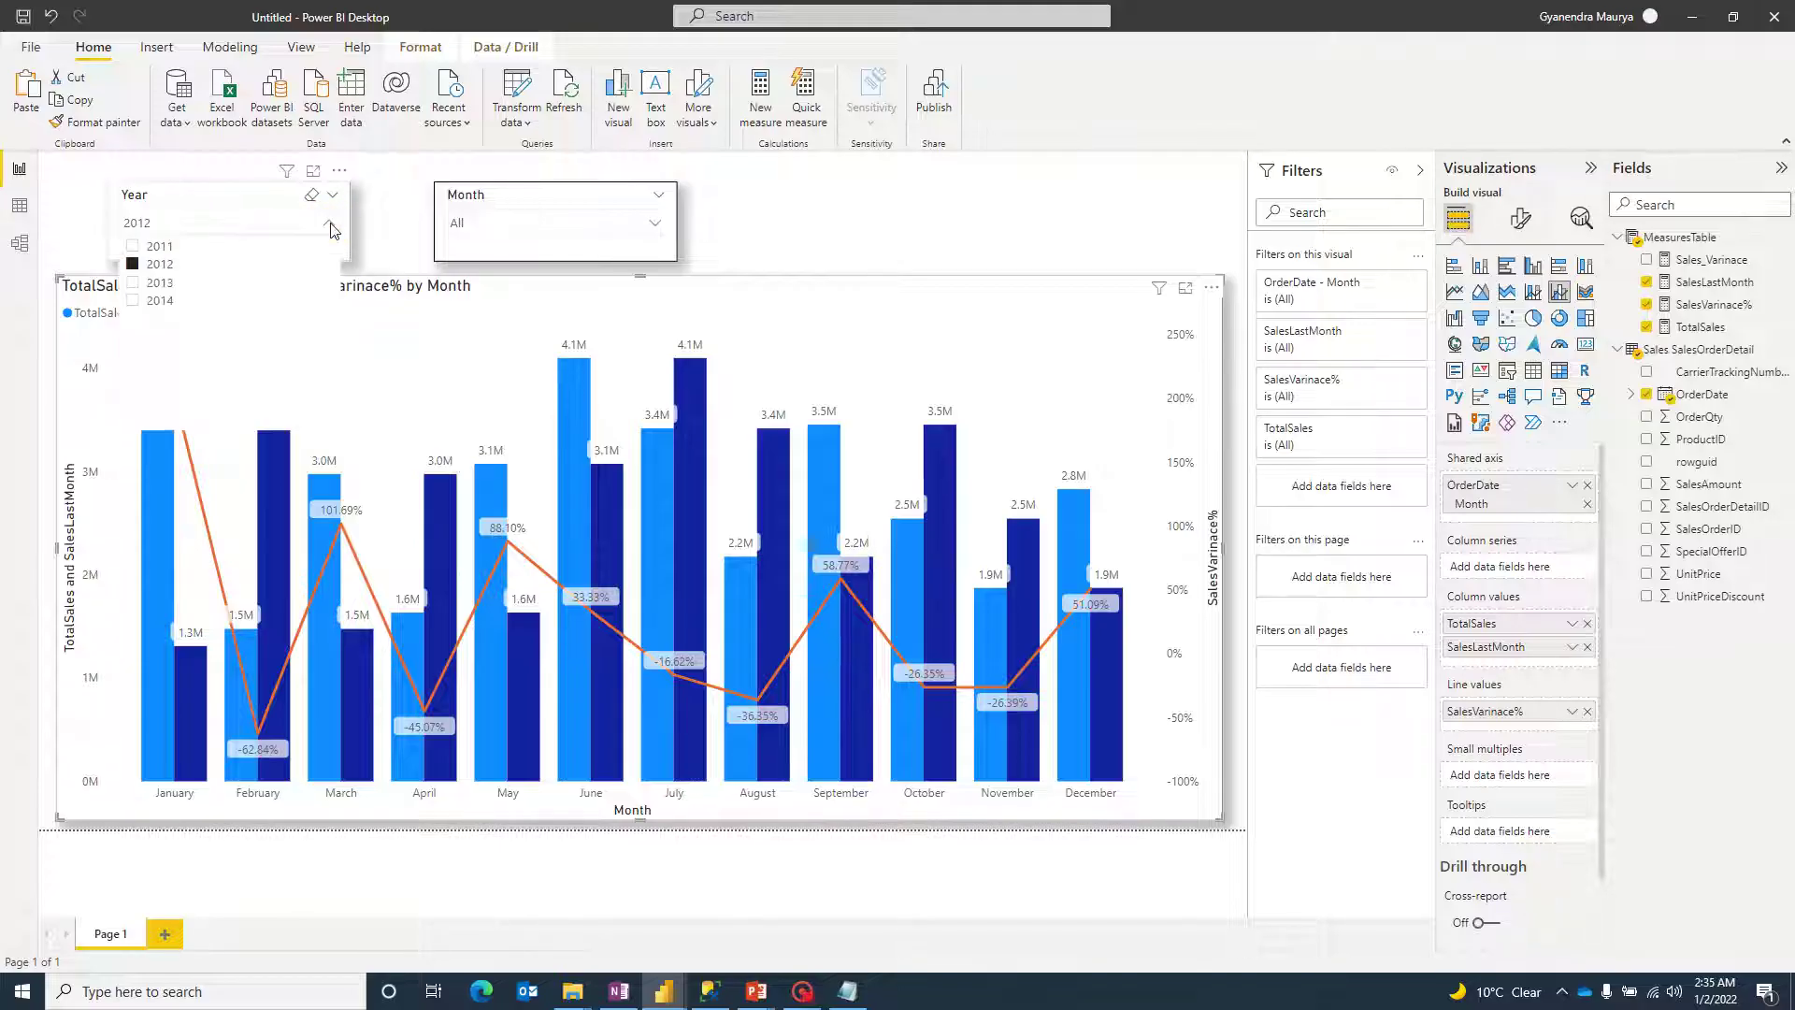
pyautogui.click(135, 283)
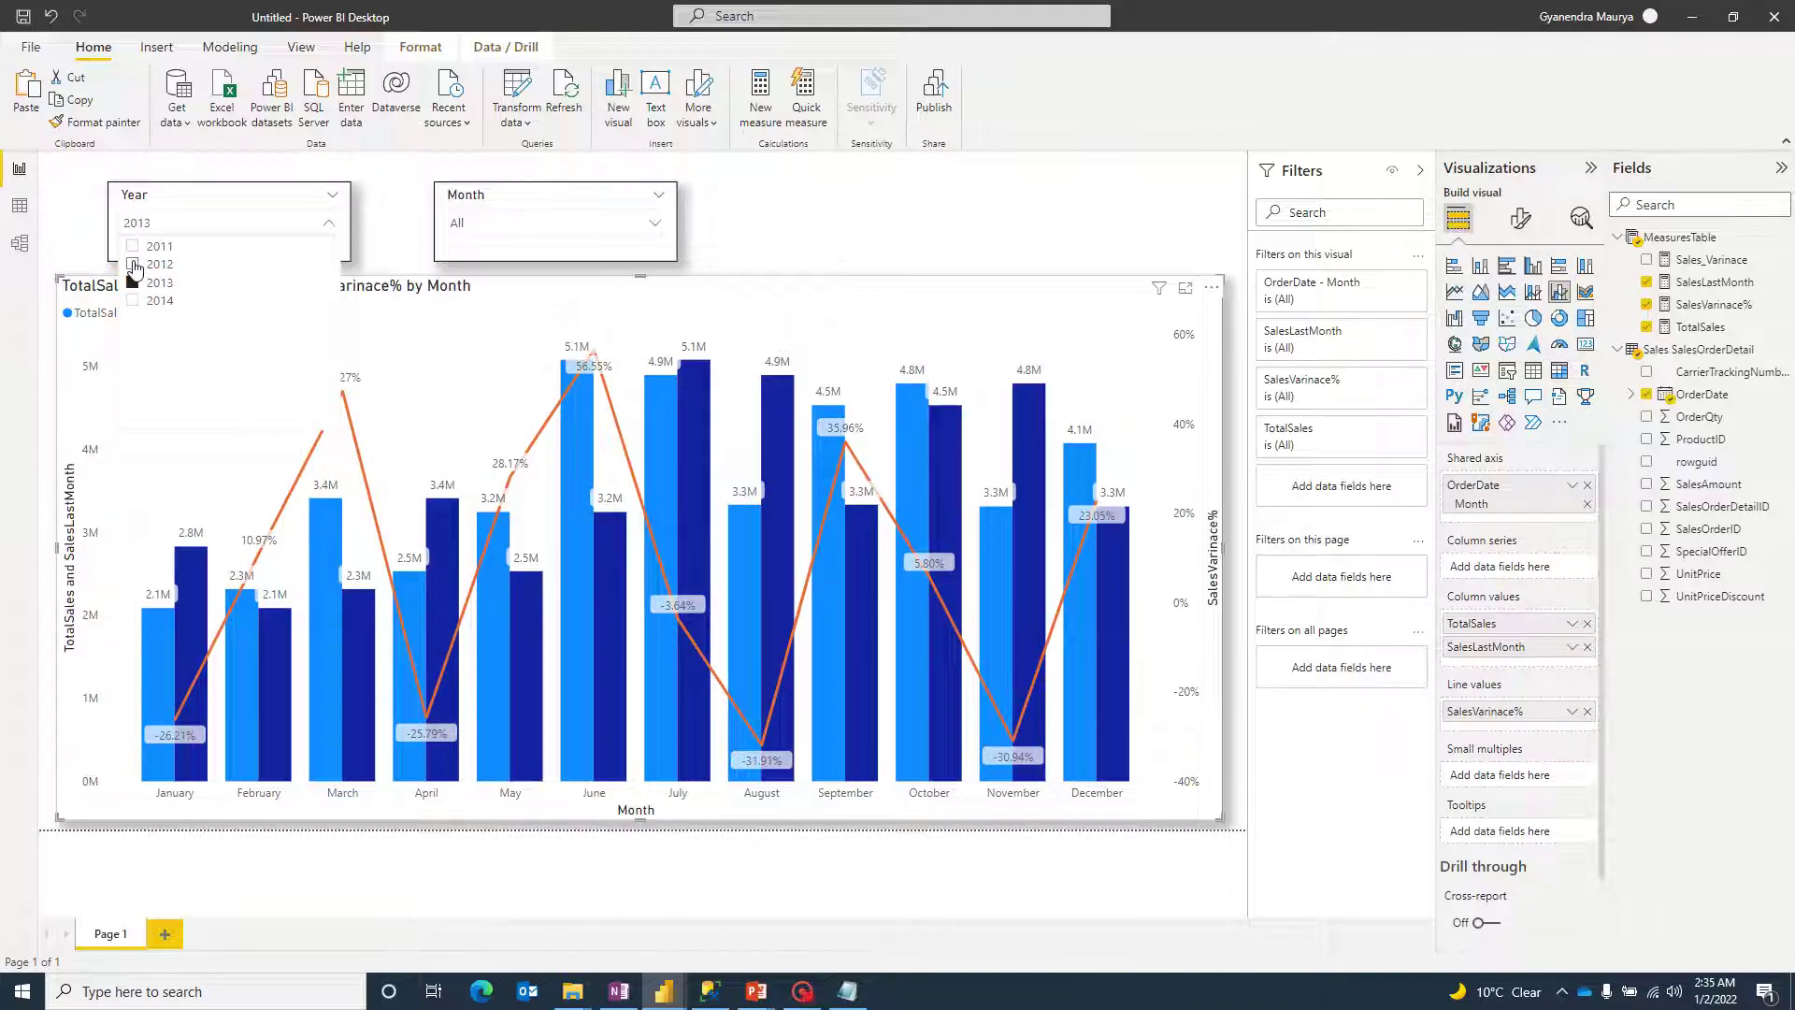
pyautogui.click(134, 265)
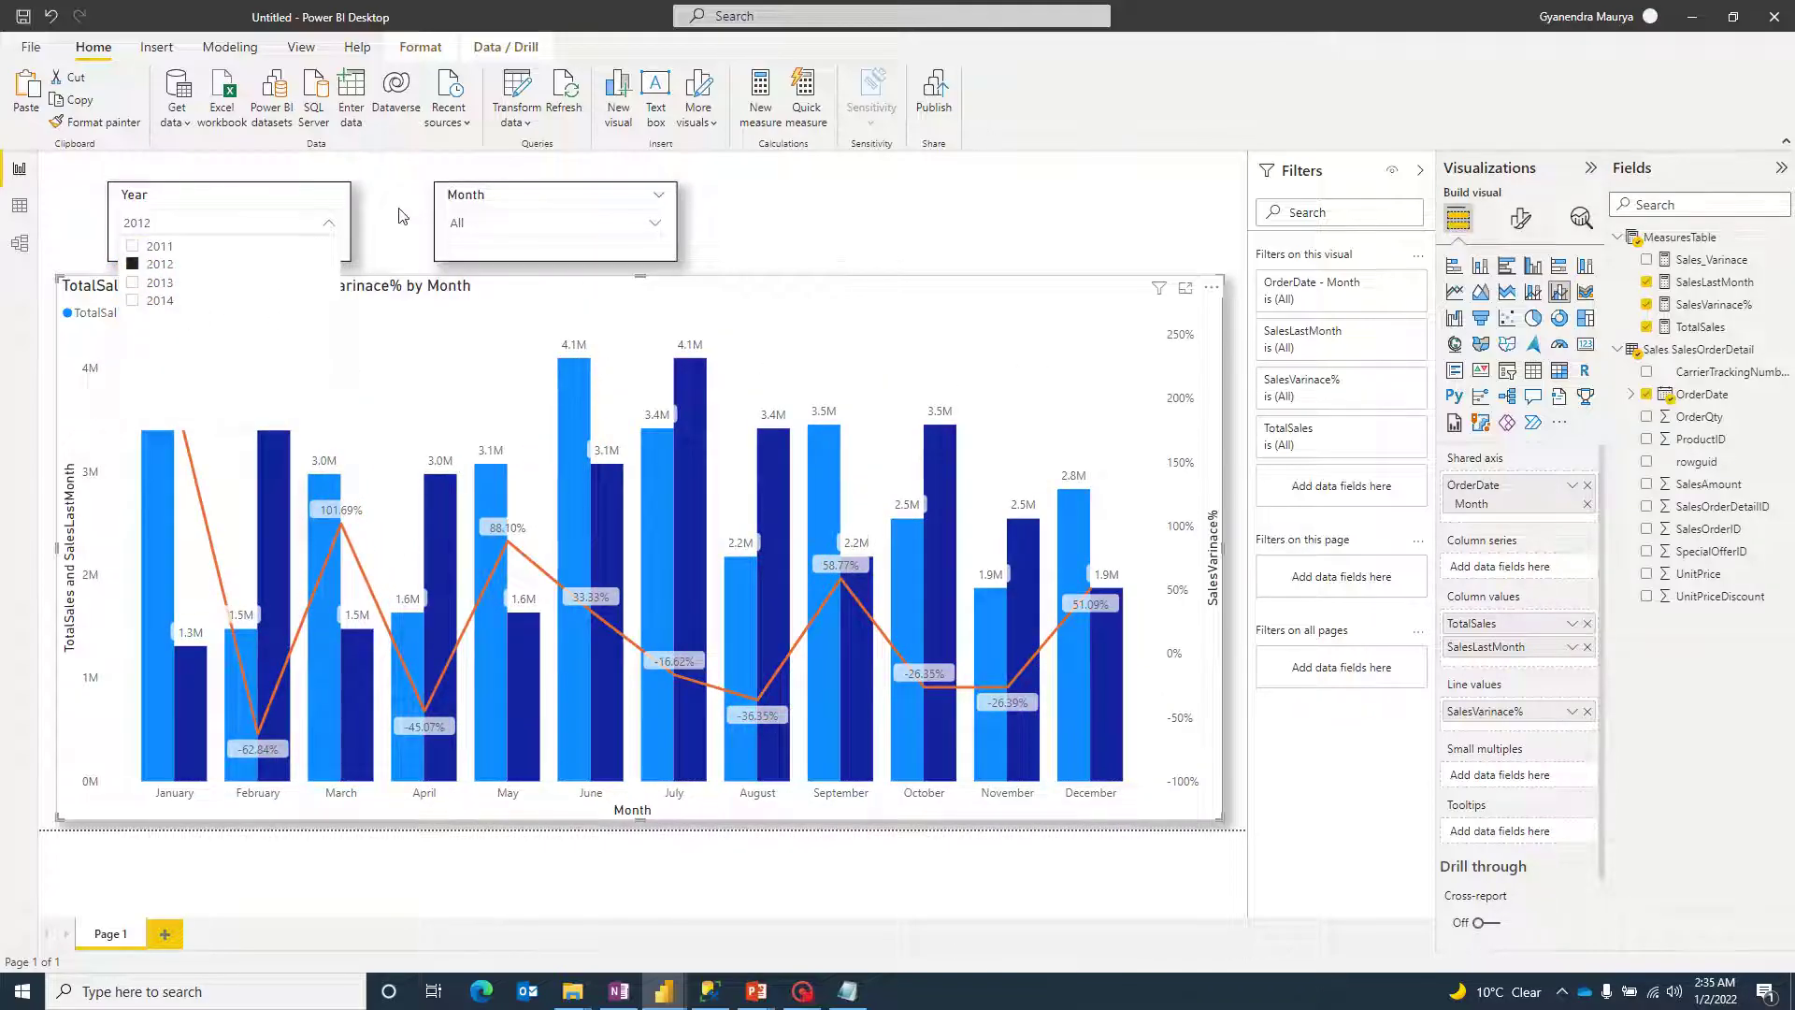
pyautogui.click(468, 199)
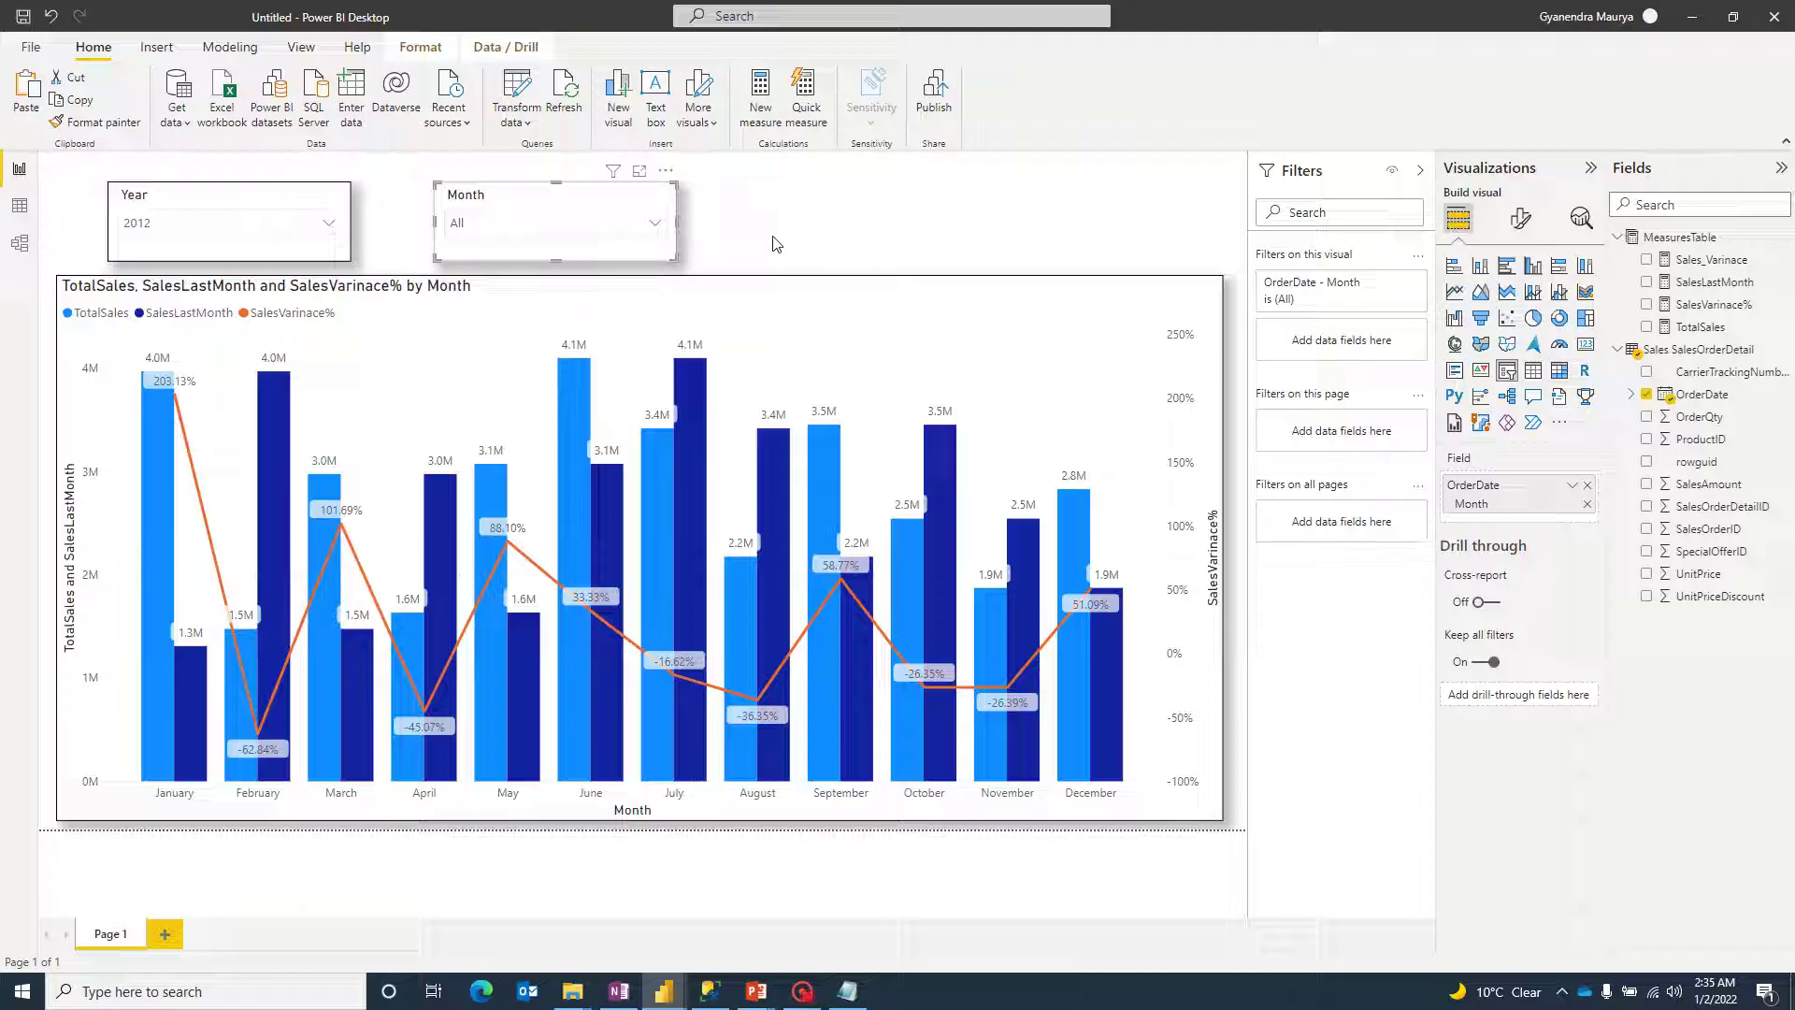
# Step: Switch to the running PowerPoint slide show and advance to its closing slide
pyautogui.hotkey('alt', 'Tab')
pyautogui.hotkey('alt', 'Tab')
pyautogui.hotkey('alt', 'Tab')
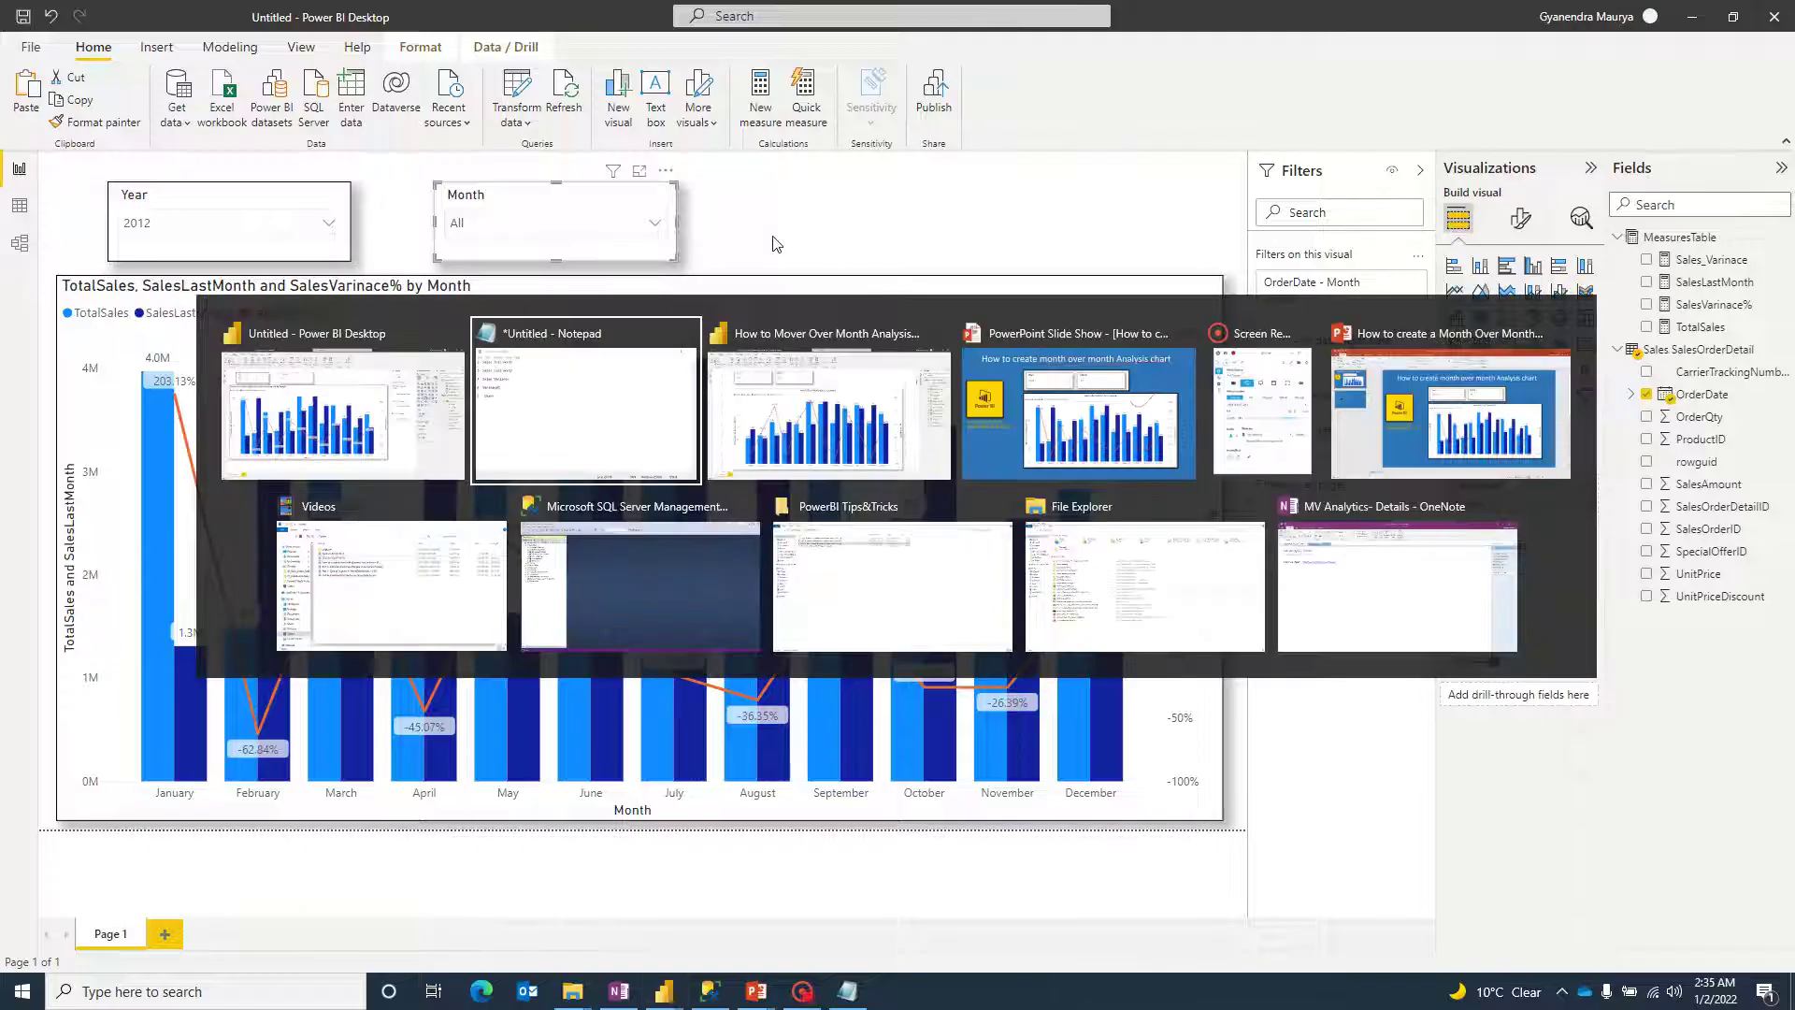
pyautogui.press('Right')
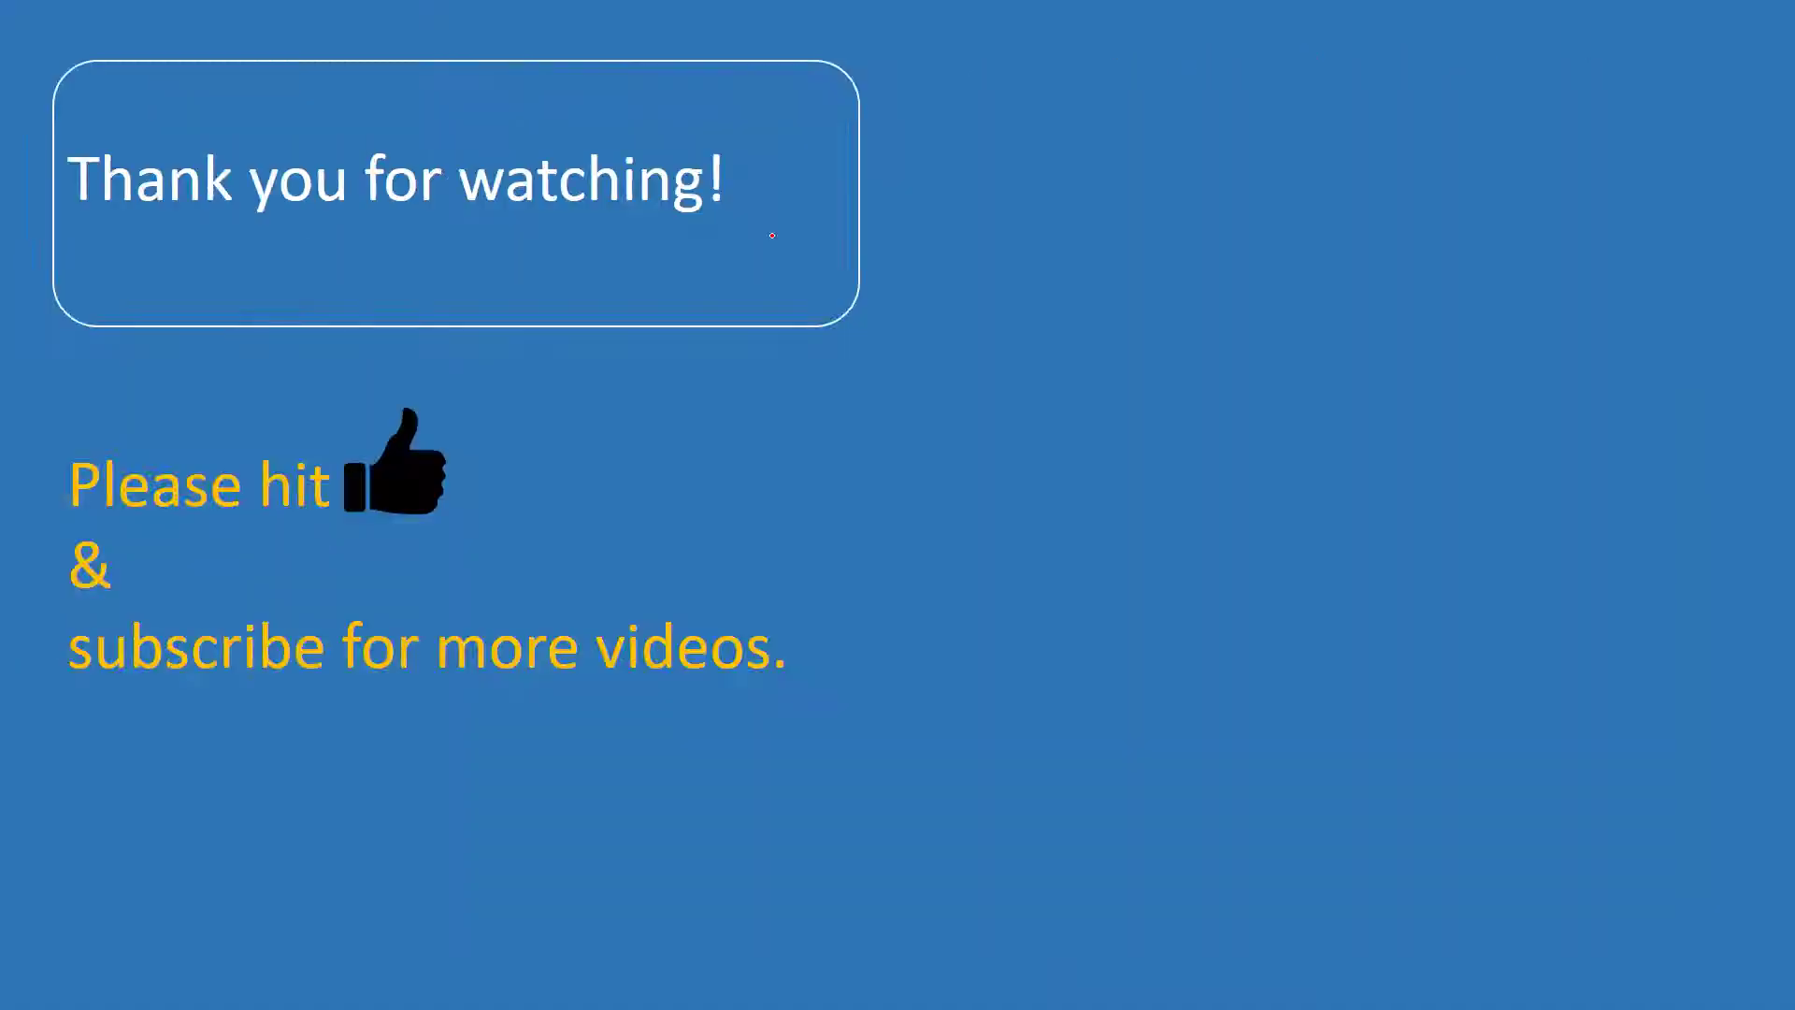